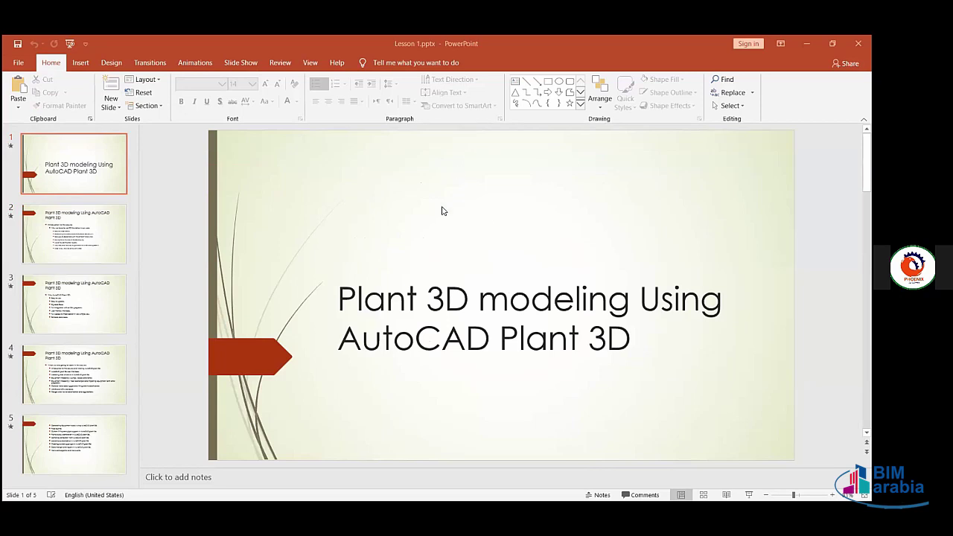
- Scroll from the title slide to slide 2, which lists reasons to use 3D simulation
{"action": "scroll", "coordinate": [441, 211], "scroll_direction": "down", "scroll_amount": 1}
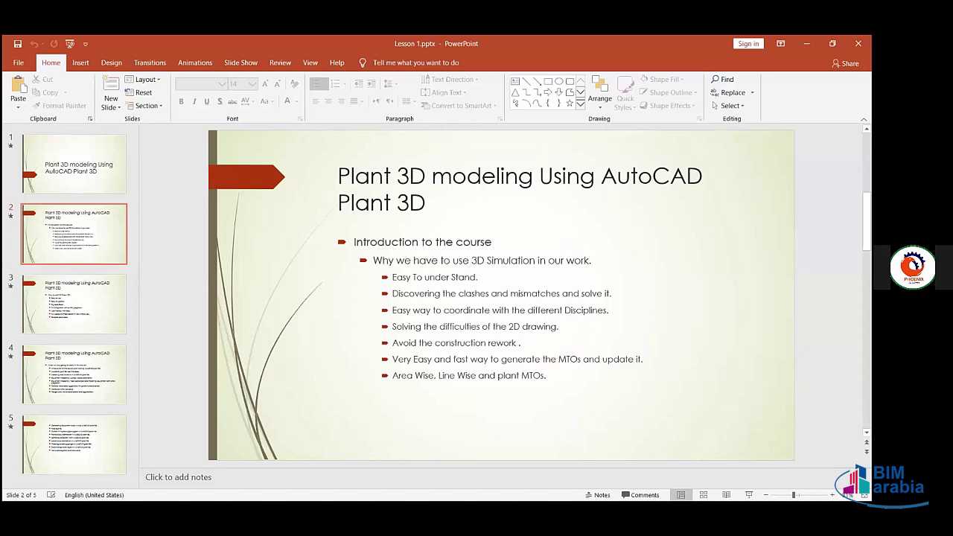
- Advance to slide 3, 'Why AutoCAD Plant 3D', listing reasons such as ease of use
{"action": "key", "text": "Down"}
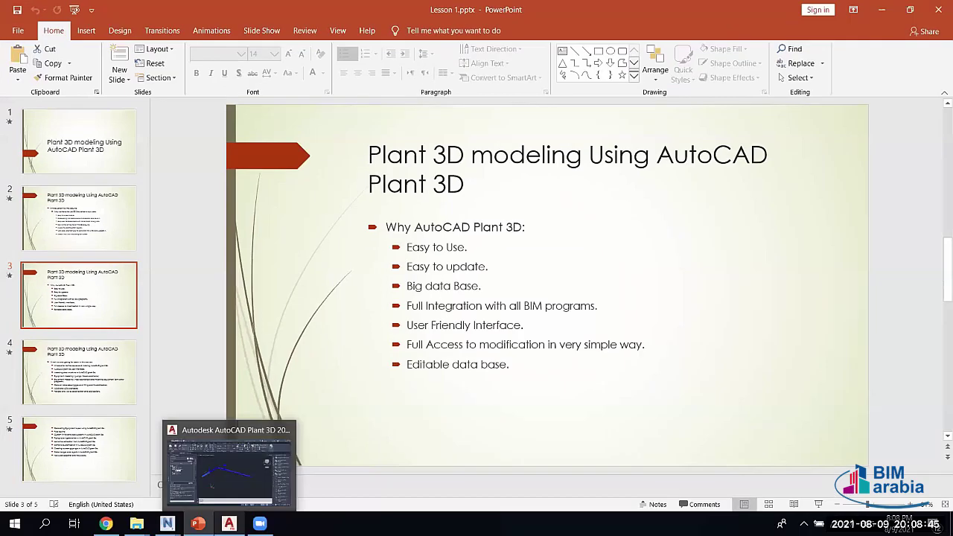
- Switch to AutoCAD Plant 3D showing lesson 01.dwg with the blue pipe run and handwheel valve
{"action": "left_click", "coordinate": [229, 523]}
{"action": "scroll", "coordinate": [437, 206], "scroll_direction": "up", "scroll_amount": 2}
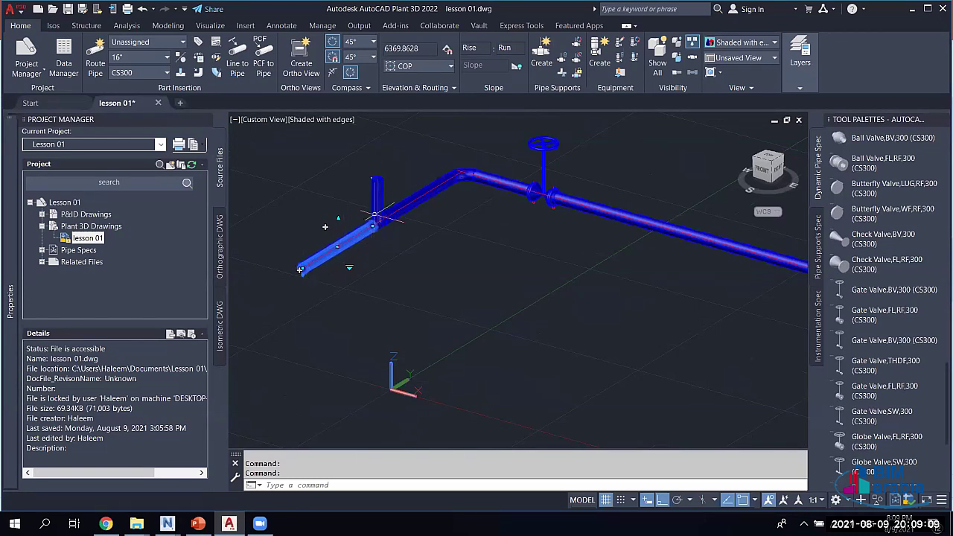
{"action": "left_click", "coordinate": [378, 219]}
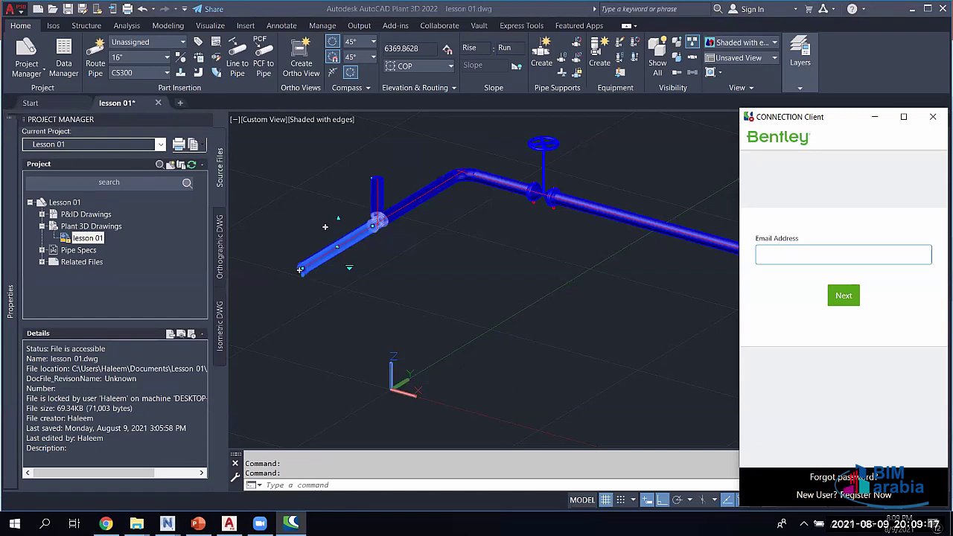
{"action": "left_click", "coordinate": [933, 117]}
- Route a new L-shaped pipe run with an elbow below the existing line
{"action": "key", "text": "Return"}
{"action": "left_click", "coordinate": [348, 337]}
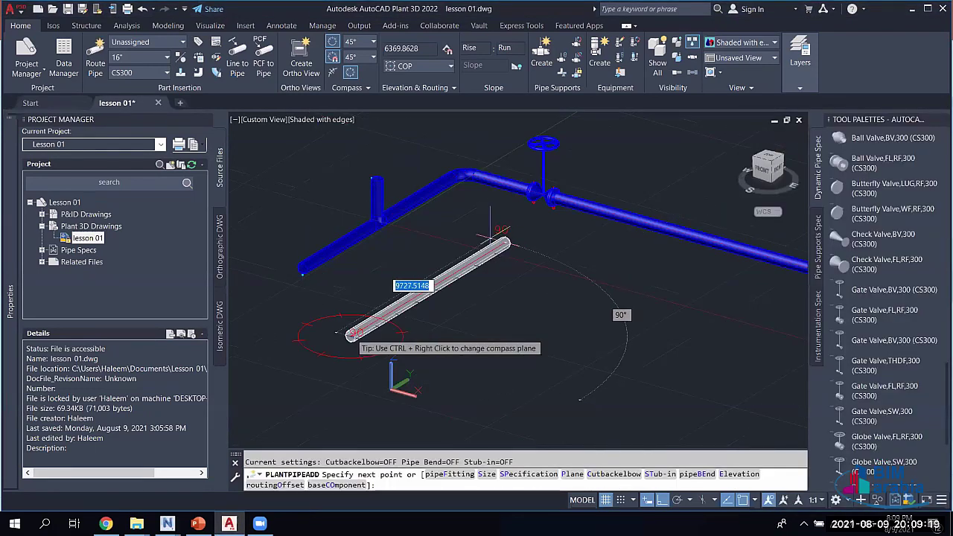
{"action": "left_click", "coordinate": [491, 242]}
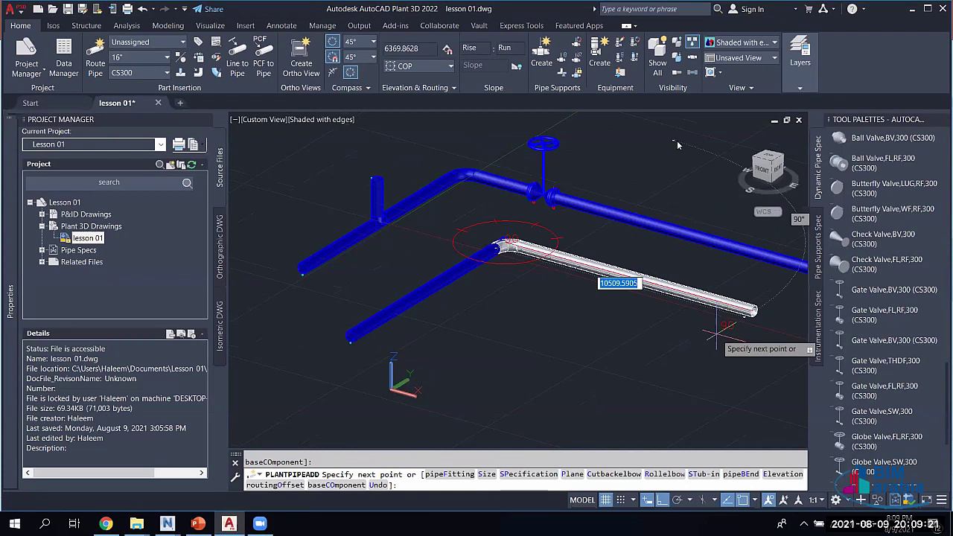
{"action": "left_click", "coordinate": [723, 335]}
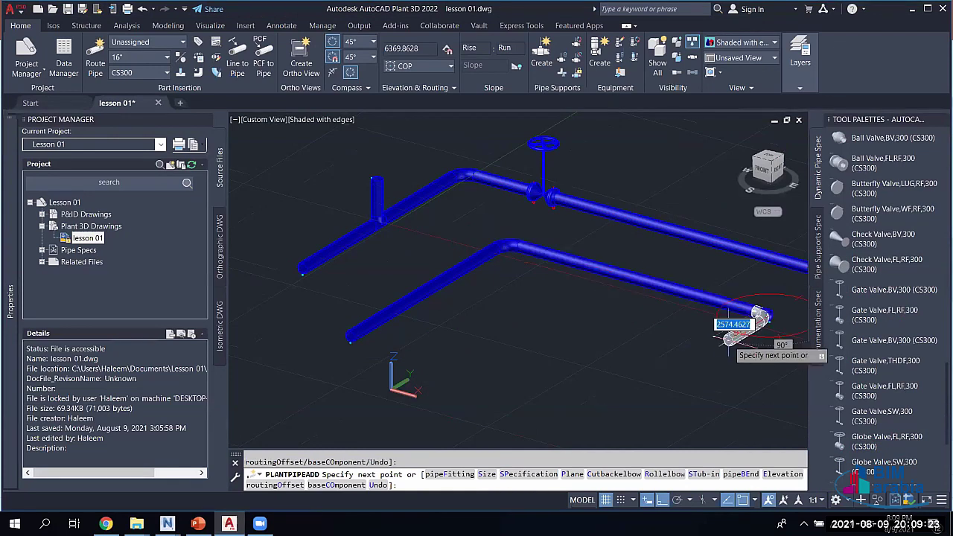
{"action": "right_click", "coordinate": [728, 339]}
{"action": "left_click", "coordinate": [647, 70]}
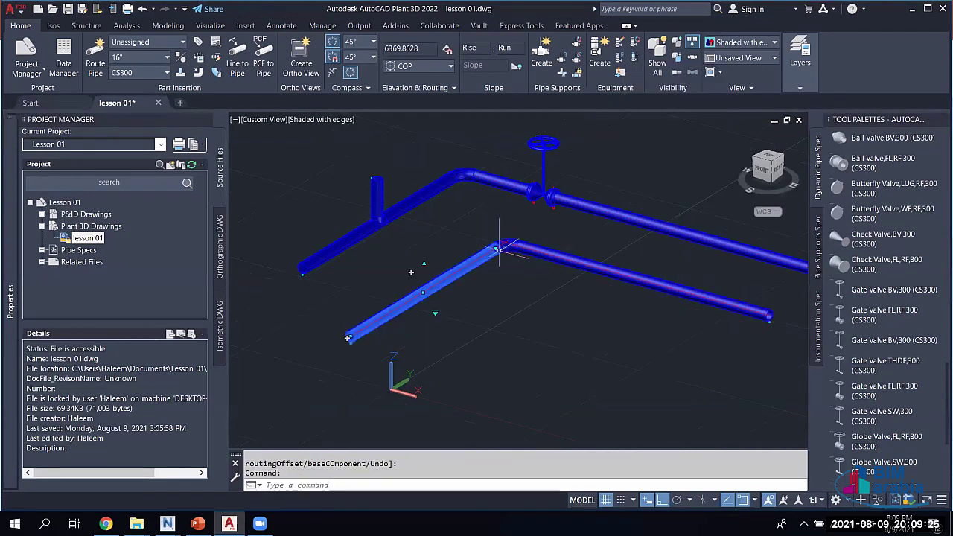
- Grip-edit the new pipe's end to extend it by 500
{"action": "left_click", "coordinate": [498, 249]}
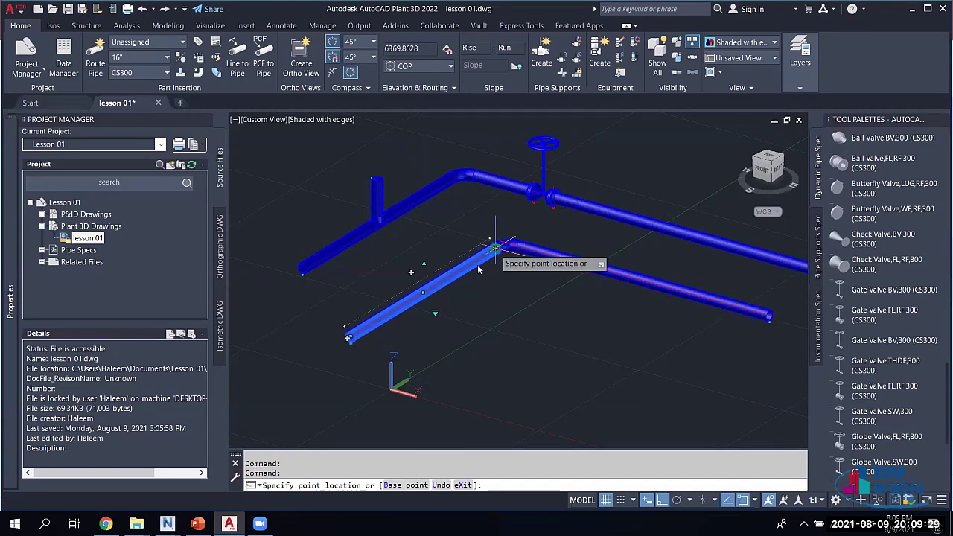
{"action": "type", "text": "500"}
{"action": "key", "text": "Return"}
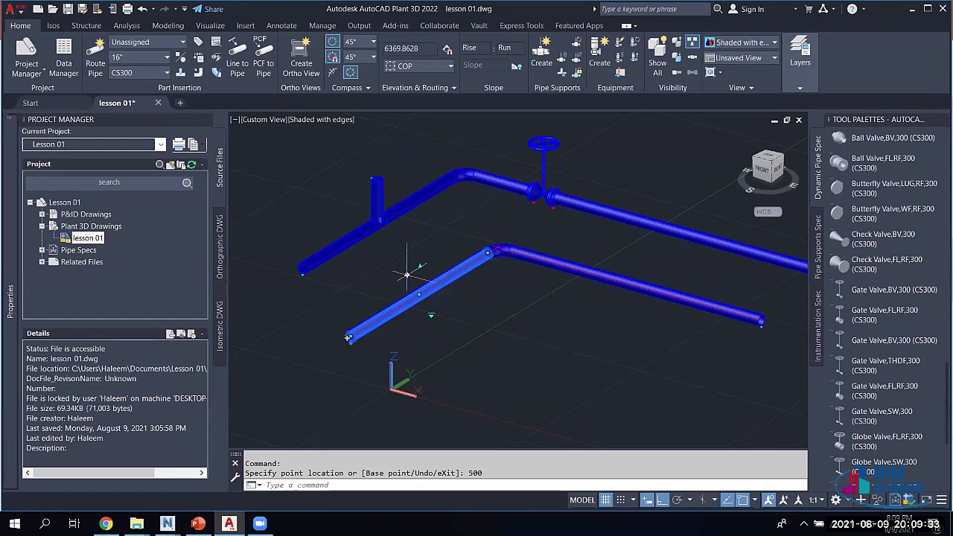
{"action": "key", "text": "Escape"}
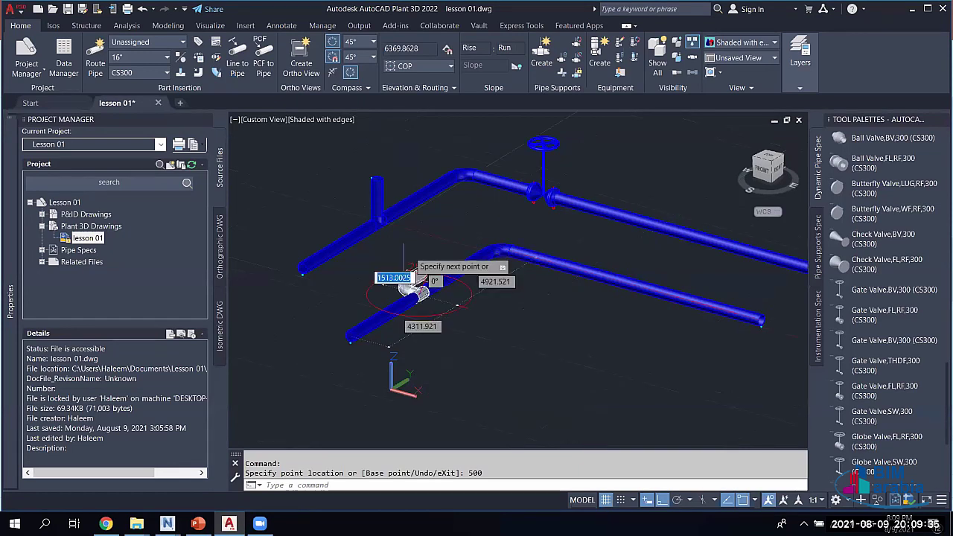
- Route a vertical branch pipe rising up from the lower run
{"action": "left_click", "coordinate": [422, 292]}
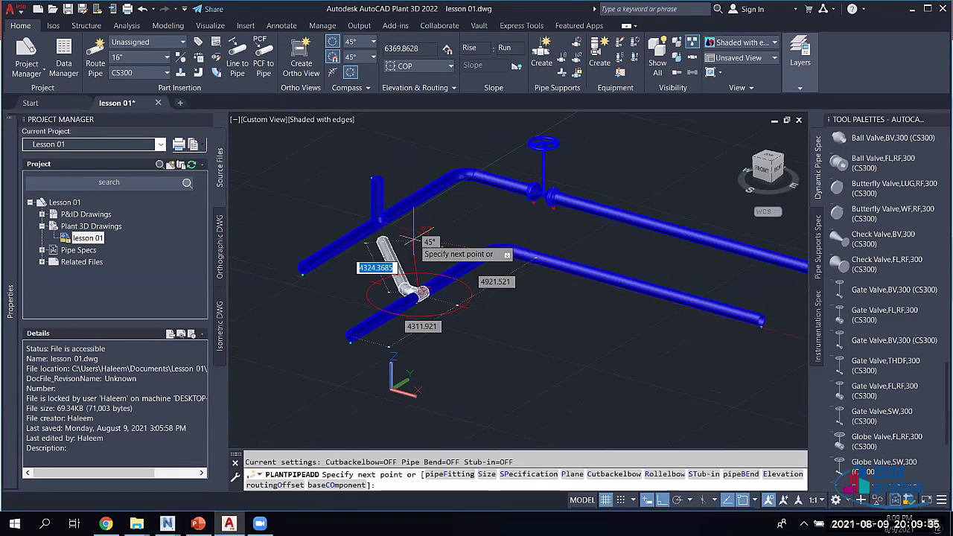
{"action": "left_click", "coordinate": [443, 201]}
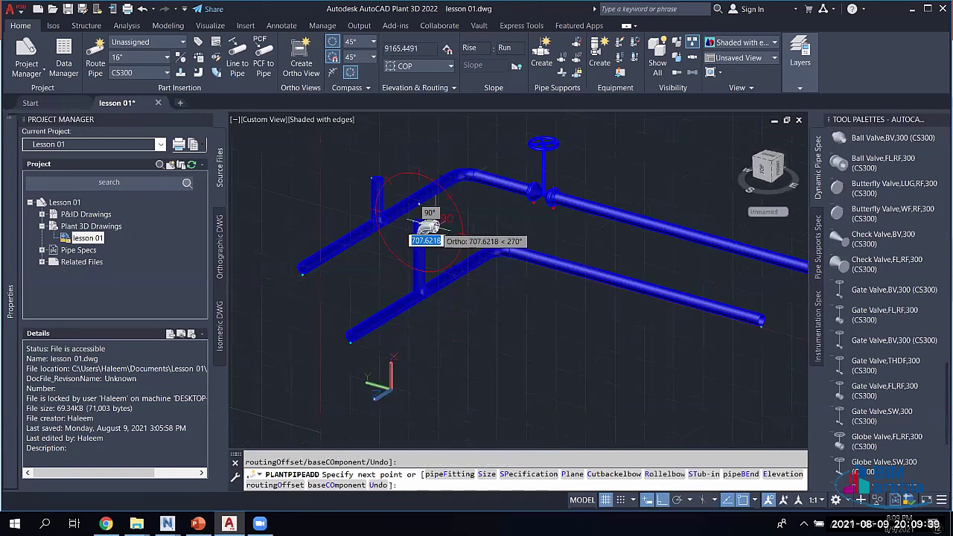
{"action": "key", "text": "Escape"}
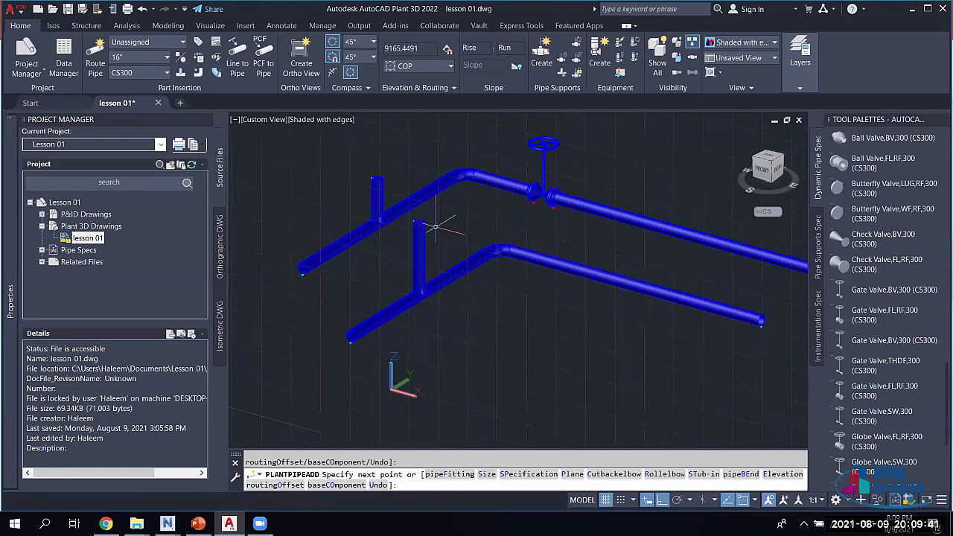
- Try placing a threaded gate valve on the lower run, dismissing the imperial-metric notice
{"action": "scroll", "coordinate": [426, 280], "scroll_direction": "up", "scroll_amount": 5}
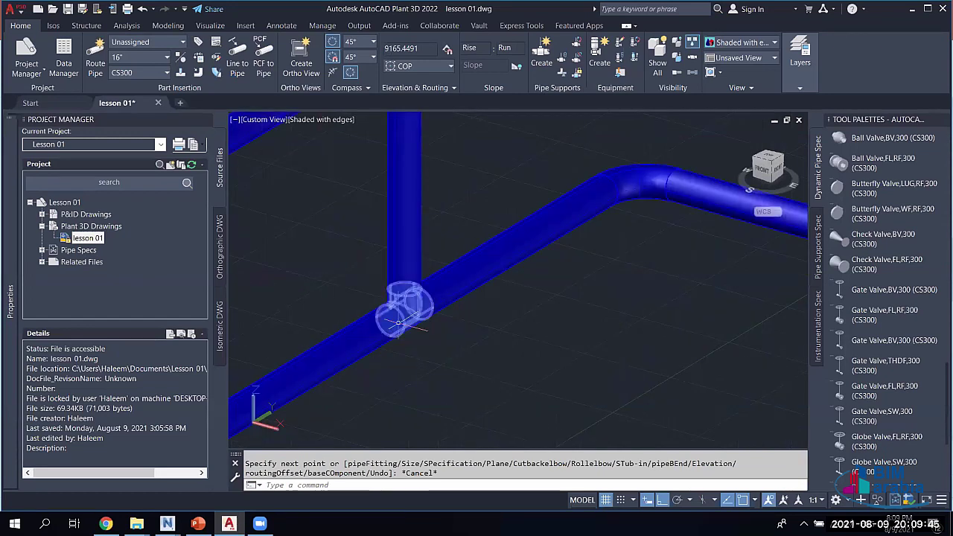
{"action": "scroll", "coordinate": [585, 250], "scroll_direction": "down", "scroll_amount": 2}
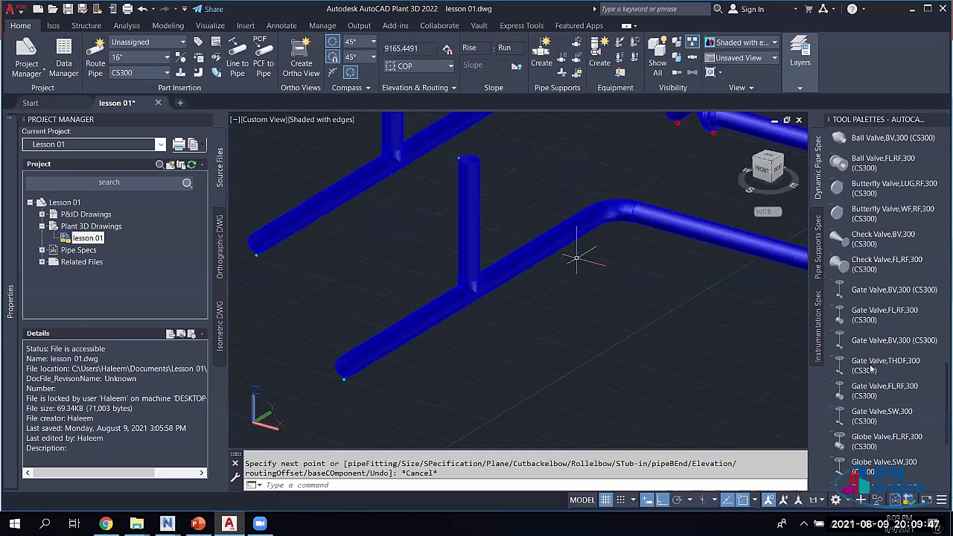
{"action": "left_click", "coordinate": [884, 365]}
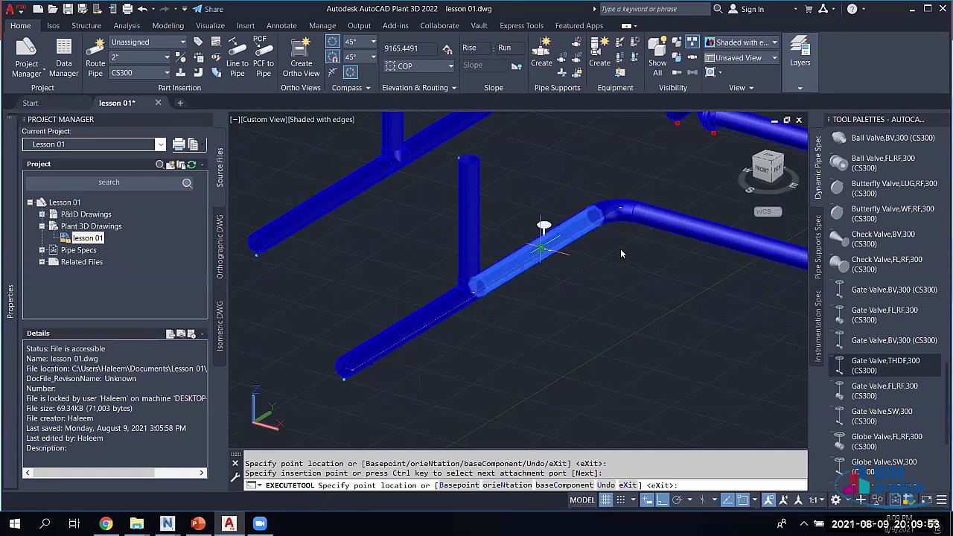
{"action": "left_click", "coordinate": [557, 287]}
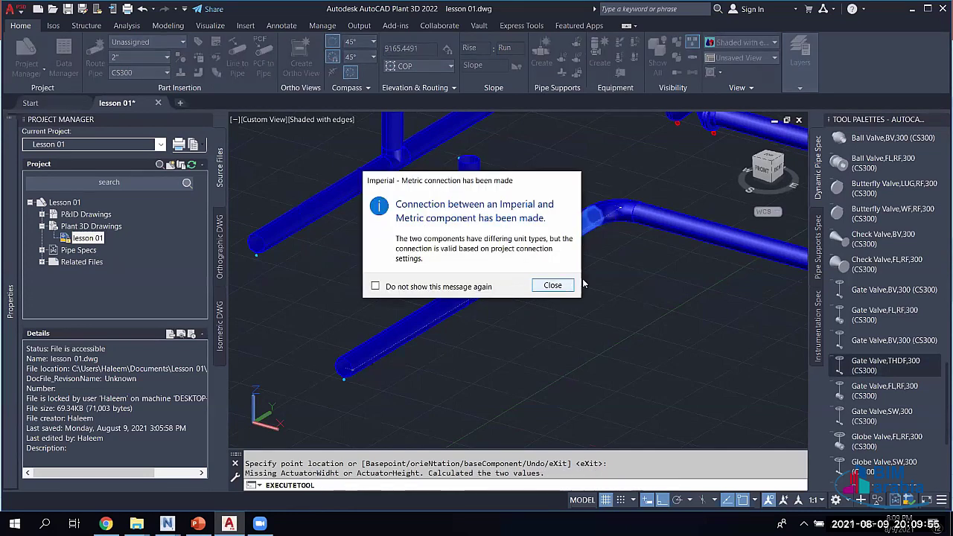
{"action": "left_click", "coordinate": [557, 286]}
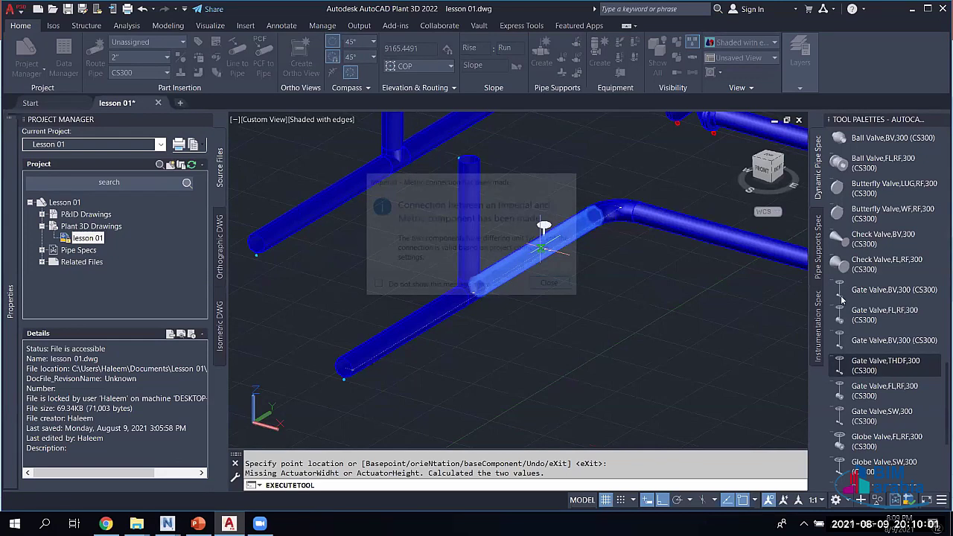
- Insert Gate Valve,BV,300 (CS300) inline near the lower run's elbow with default rotation
{"action": "left_click", "coordinate": [543, 227]}
{"action": "left_click", "coordinate": [553, 285]}
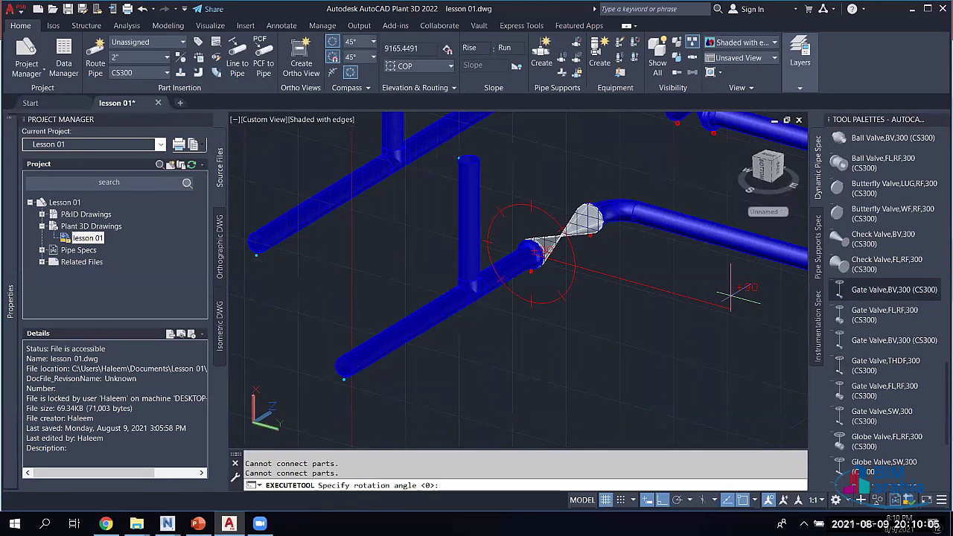
{"action": "left_click", "coordinate": [729, 296]}
{"action": "key", "text": "Escape"}
{"action": "scroll", "coordinate": [538, 261], "scroll_direction": "up", "scroll_amount": 4}
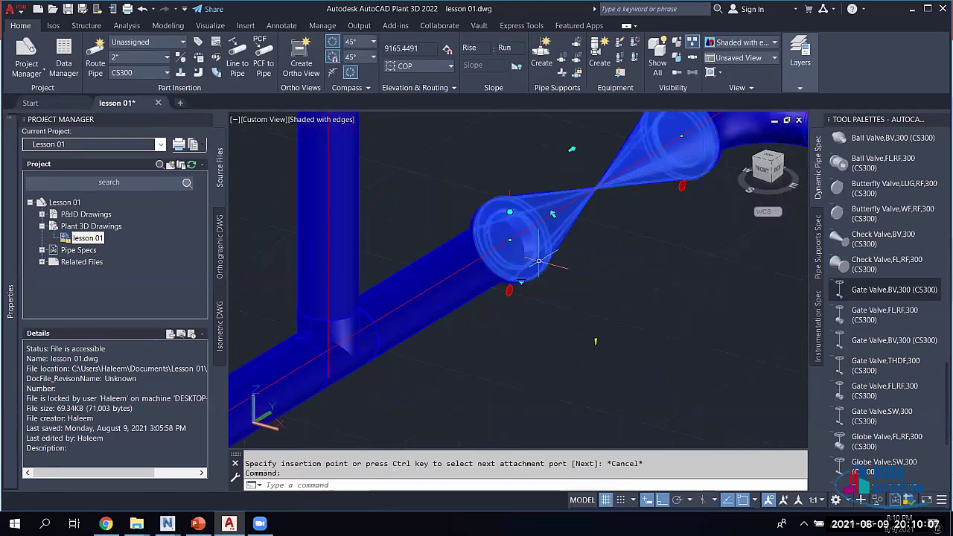
{"action": "scroll", "coordinate": [509, 229], "scroll_direction": "up", "scroll_amount": 2}
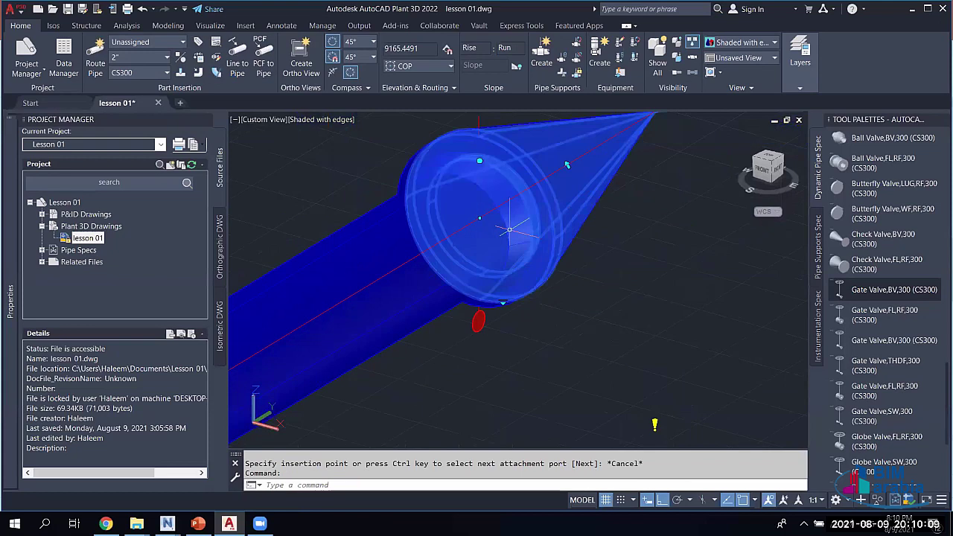
{"action": "scroll", "coordinate": [509, 229], "scroll_direction": "down", "scroll_amount": 5}
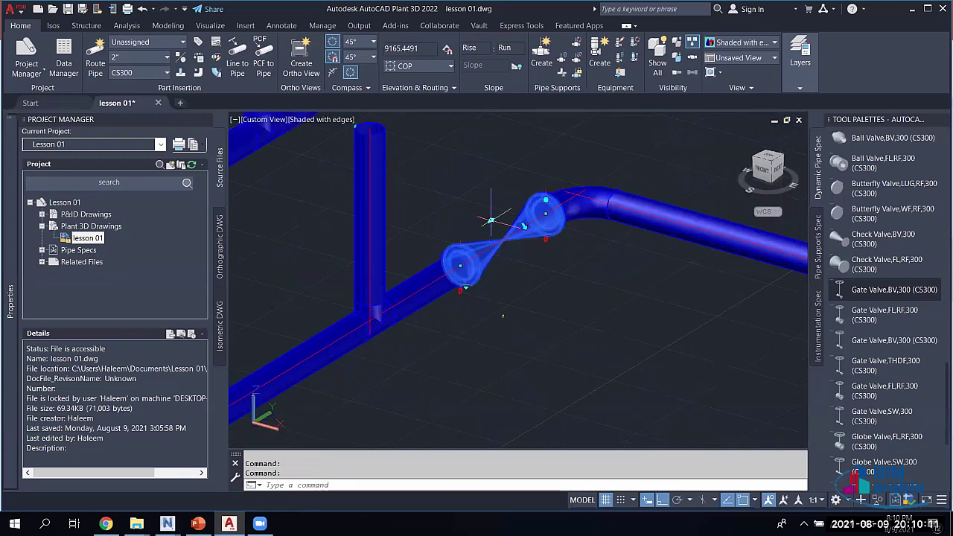
{"action": "scroll", "coordinate": [875, 259], "scroll_direction": "up", "scroll_amount": 1}
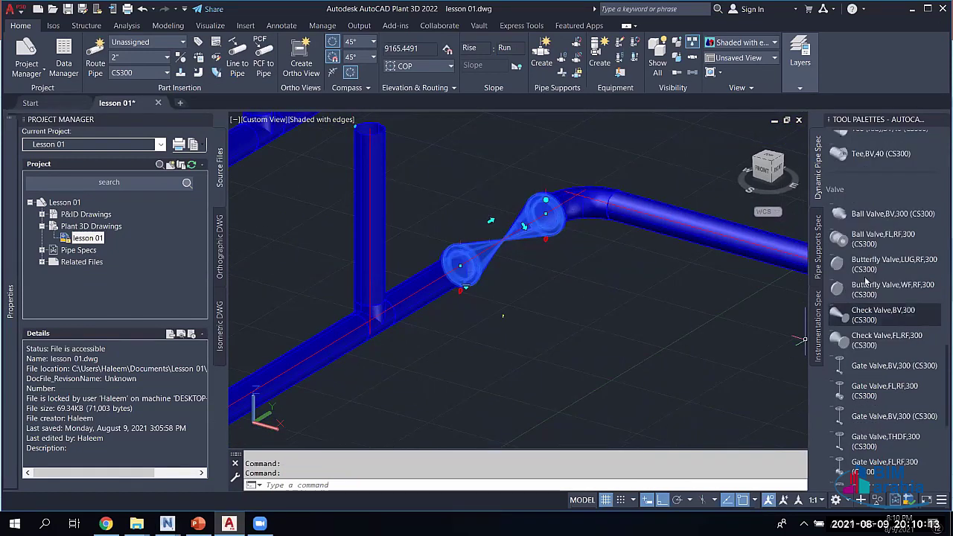
- Place a Ball Valve,FL,RF,300 (CS300) on the lower pipe run with default rotation
{"action": "left_click", "coordinate": [883, 238]}
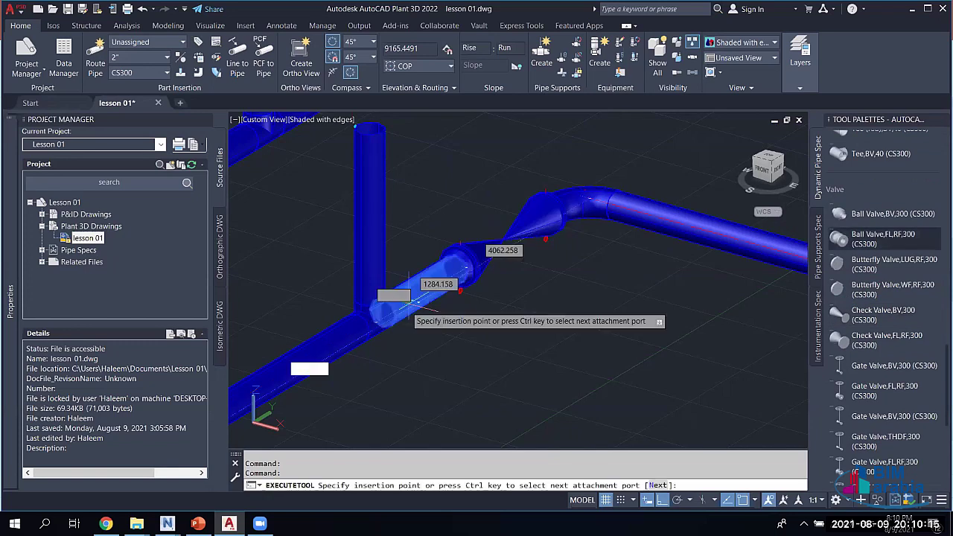
{"action": "middle_click_drag", "start_coordinate": [350, 350], "coordinate": [485, 271]}
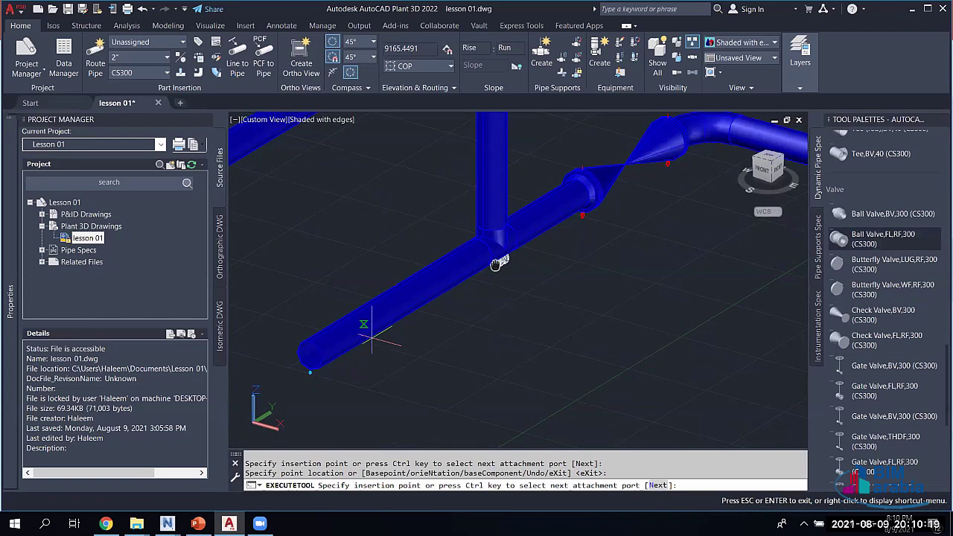
{"action": "left_click", "coordinate": [428, 281]}
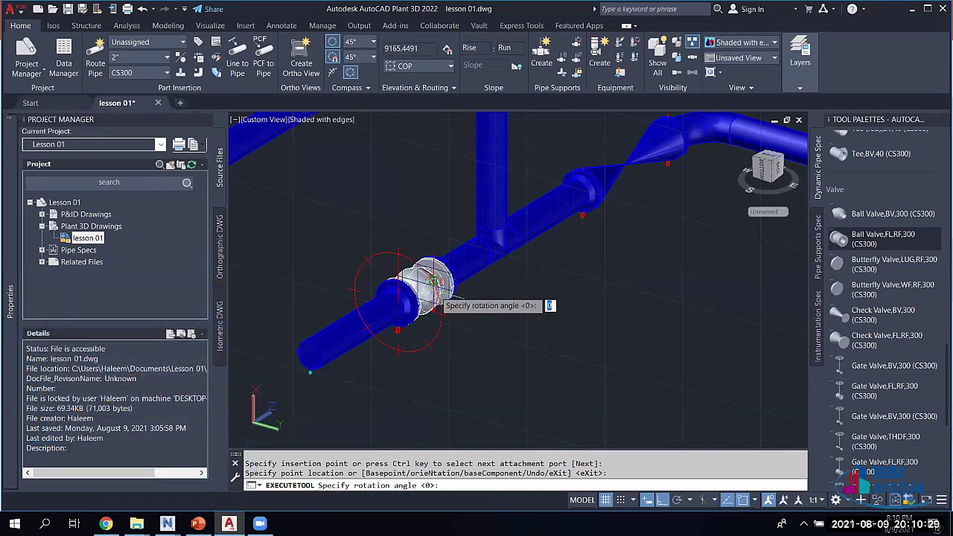
{"action": "left_click", "coordinate": [432, 281]}
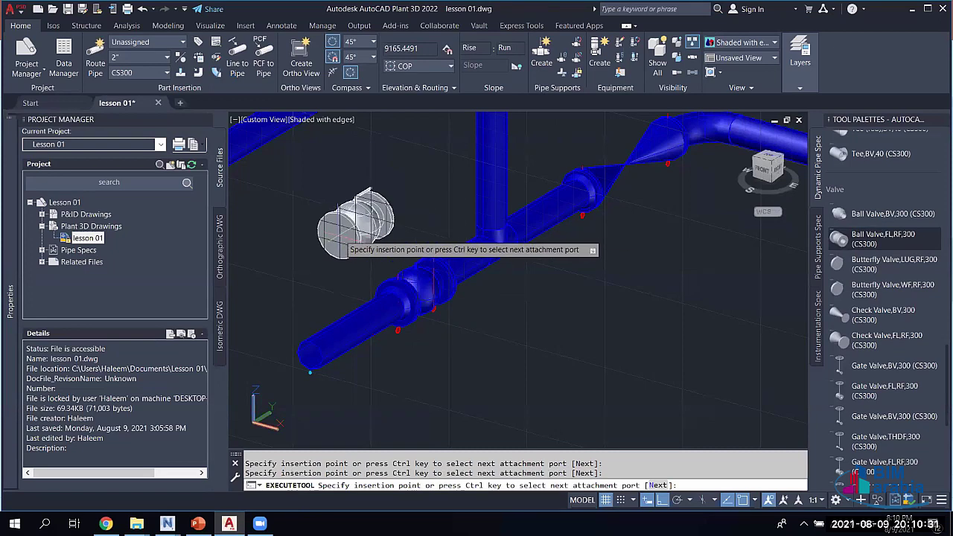
{"action": "key", "text": "Escape"}
{"action": "key", "text": "Escape"}
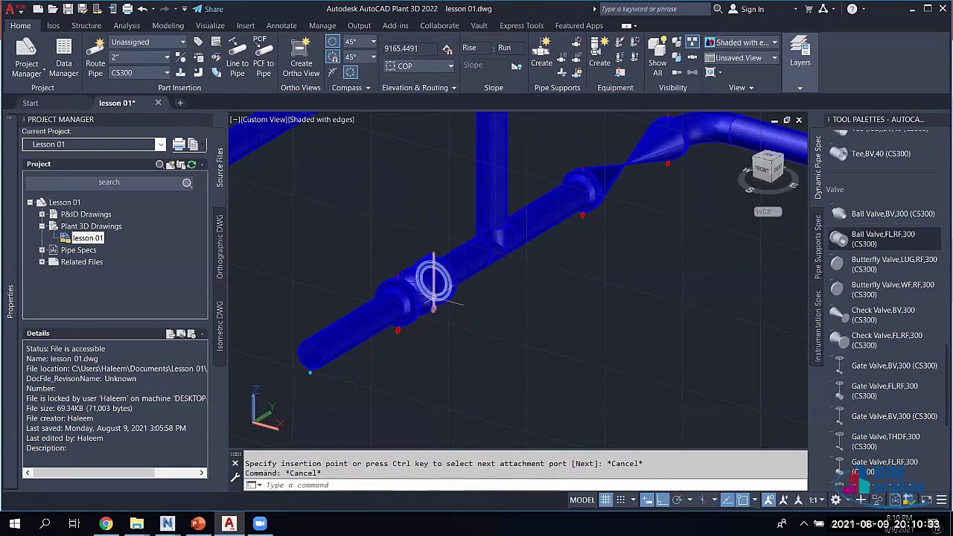
- Move the ball valve onto the straight pipe stretch past the bend
{"action": "left_click", "coordinate": [426, 285]}
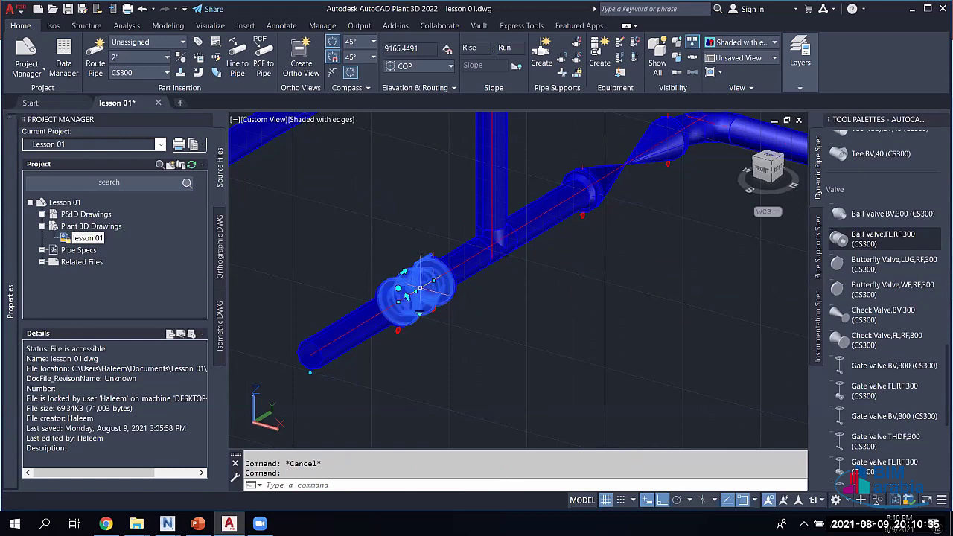
{"action": "key", "text": "Delete"}
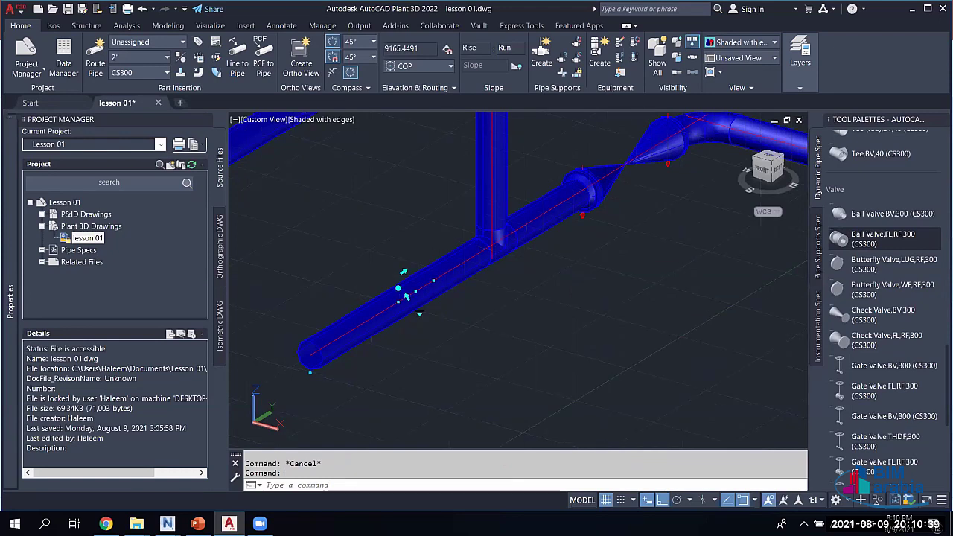
{"action": "left_click", "coordinate": [398, 288]}
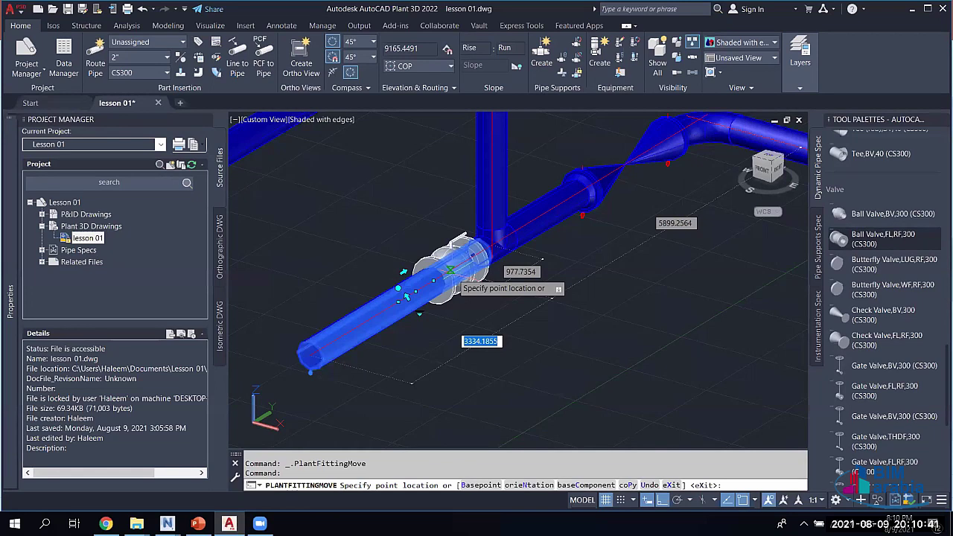
{"action": "scroll", "coordinate": [451, 270], "scroll_direction": "down", "scroll_amount": 3}
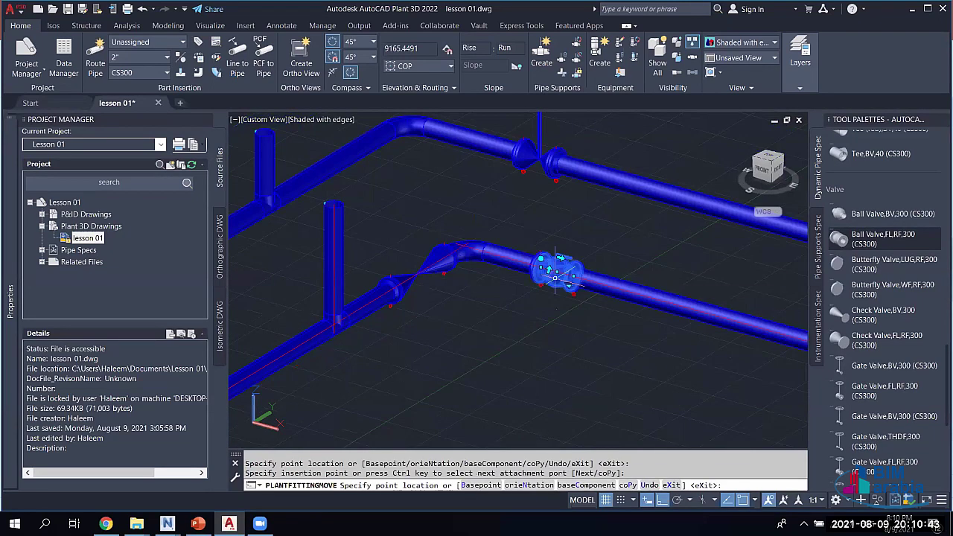
{"action": "left_click", "coordinate": [555, 277]}
{"action": "key", "text": "Escape"}
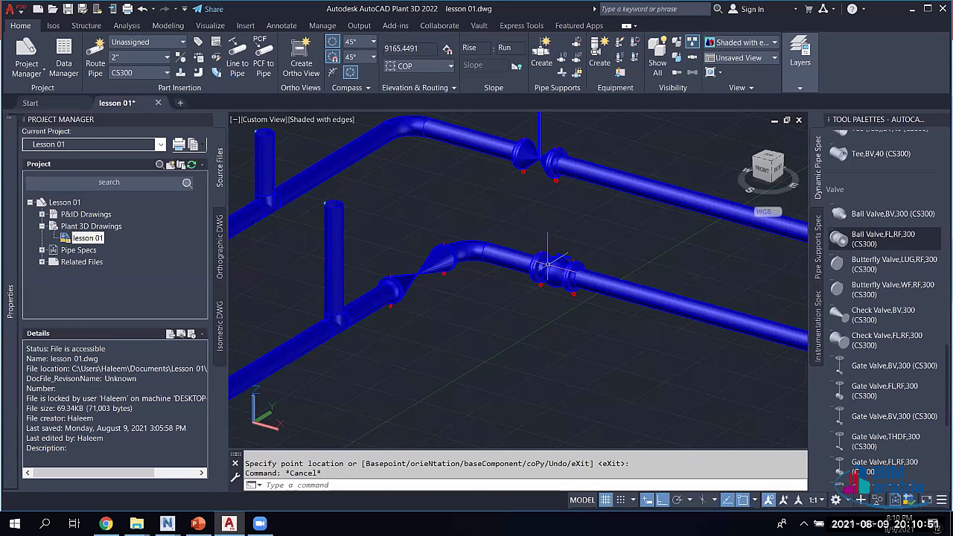
- Check the ball valve's rotation grip, then zoom out to view the whole pipe network
{"action": "scroll", "coordinate": [547, 265], "scroll_direction": "up", "scroll_amount": 2}
{"action": "scroll", "coordinate": [547, 265], "scroll_direction": "up", "scroll_amount": 2}
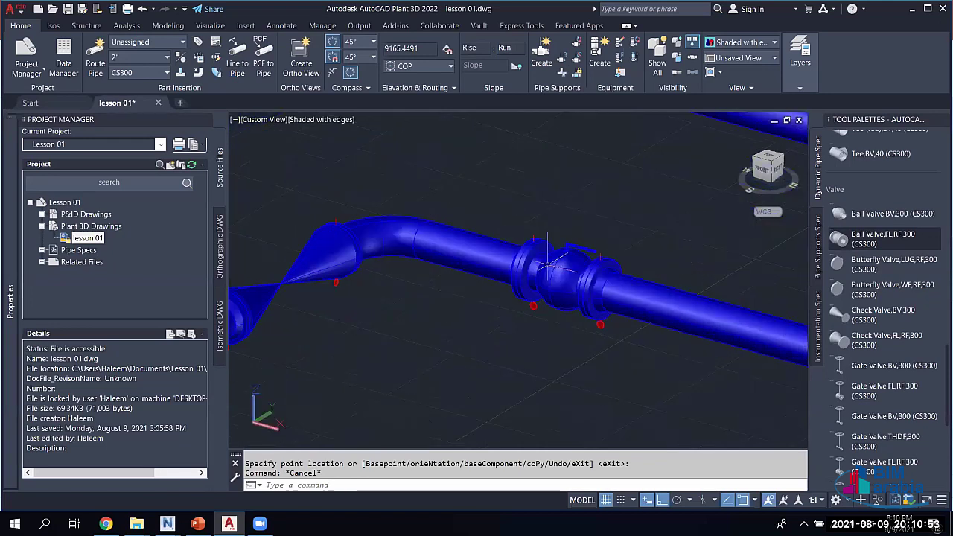
{"action": "scroll", "coordinate": [547, 264], "scroll_direction": "up", "scroll_amount": 1}
{"action": "left_click", "coordinate": [582, 240]}
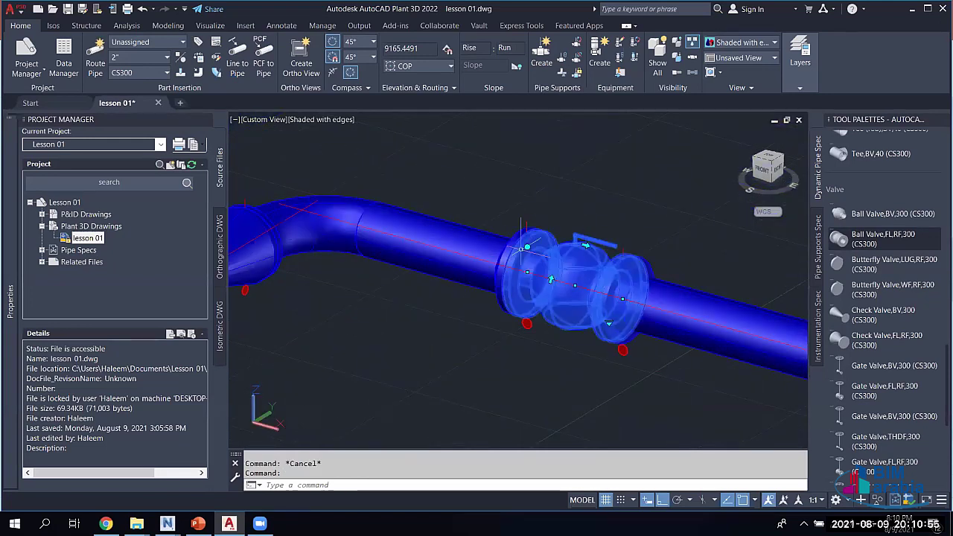
{"action": "key", "text": "Escape"}
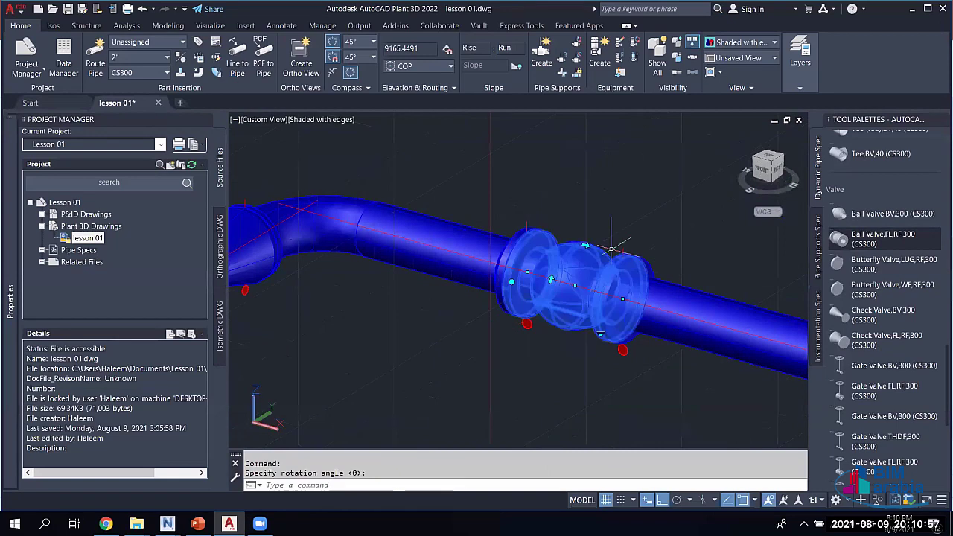
{"action": "key", "text": "Escape"}
{"action": "left_click", "coordinate": [566, 311]}
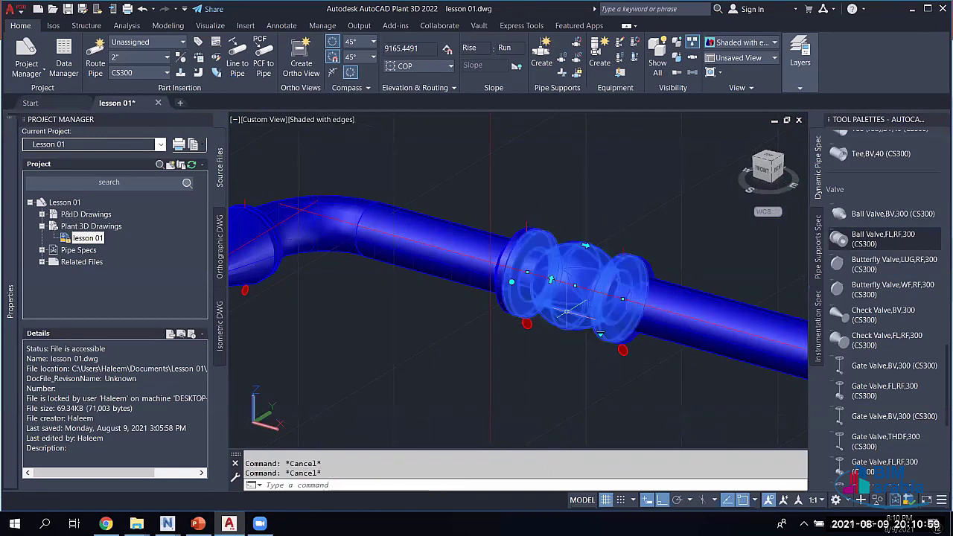
{"action": "key", "text": "Escape"}
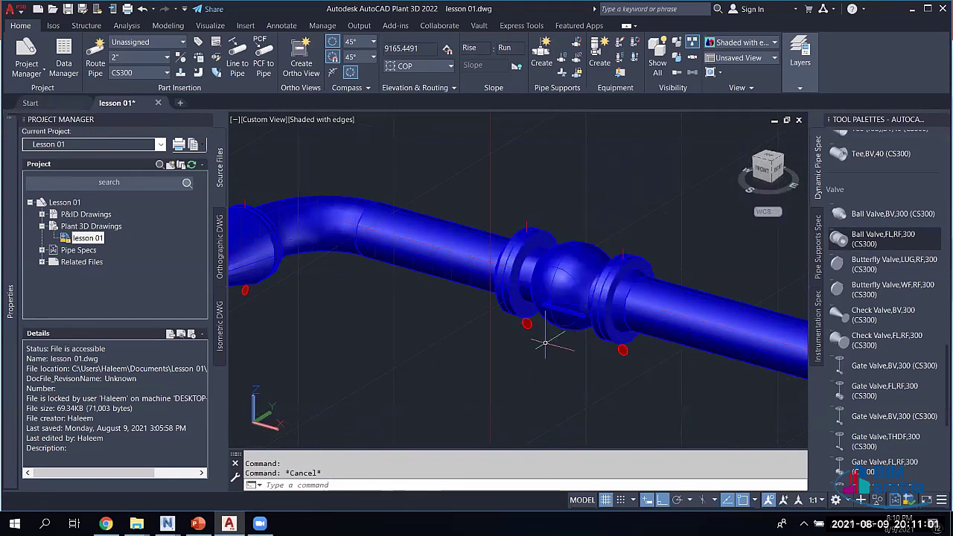
{"action": "scroll", "coordinate": [545, 343], "scroll_direction": "down", "scroll_amount": 2}
{"action": "scroll", "coordinate": [434, 343], "scroll_direction": "down", "scroll_amount": 2}
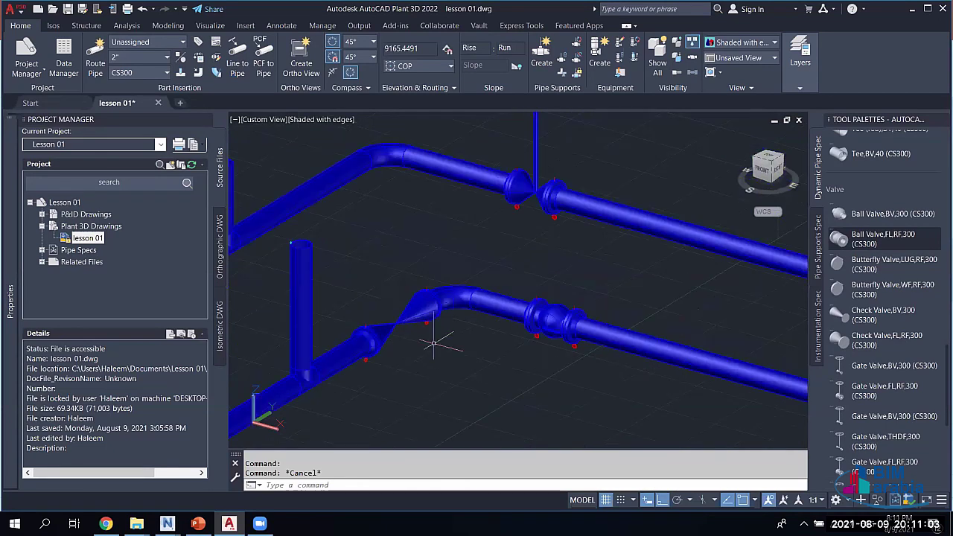
{"action": "scroll", "coordinate": [434, 343], "scroll_direction": "down", "scroll_amount": 2}
{"action": "middle_click_drag", "start_coordinate": [434, 343], "coordinate": [551, 298]}
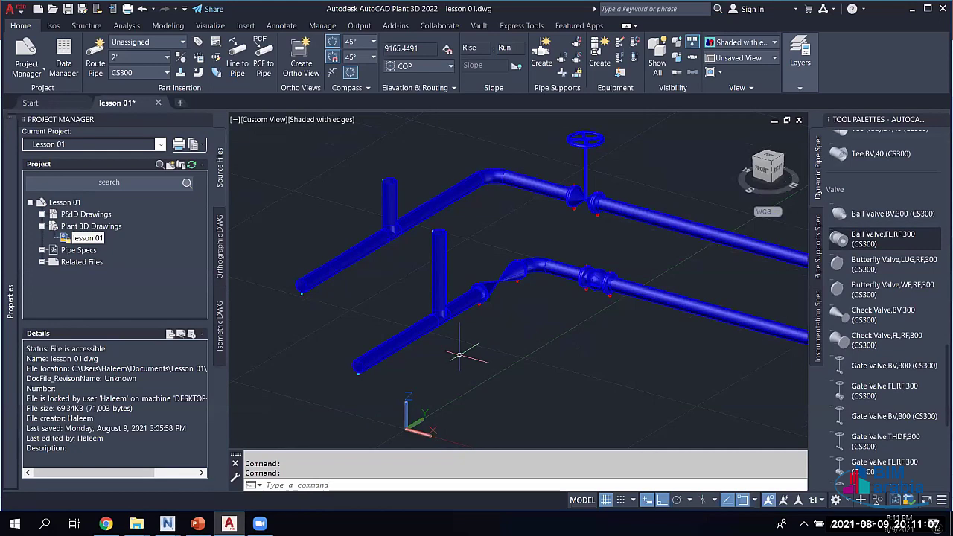
{"action": "middle_click_drag", "start_coordinate": [617, 337], "coordinate": [553, 324]}
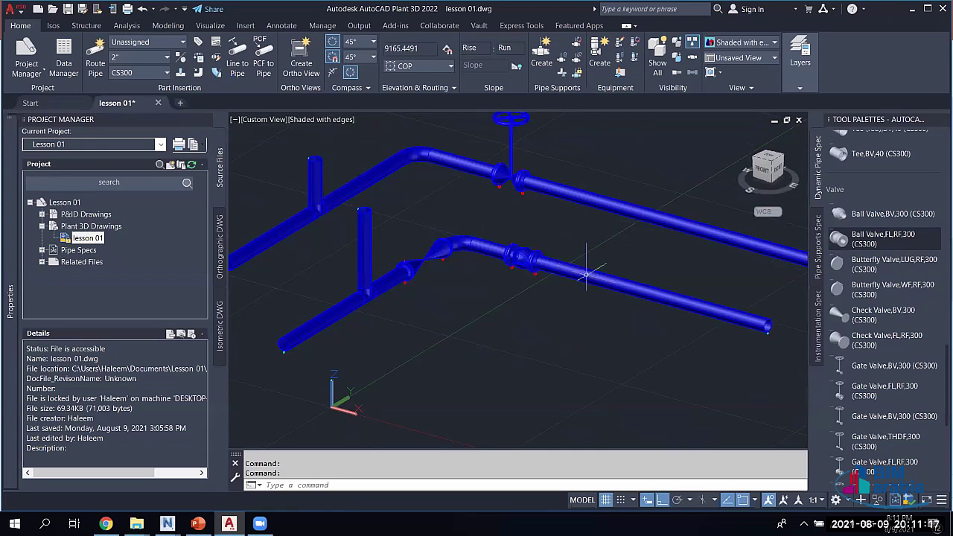
{"action": "left_click", "coordinate": [197, 523]}
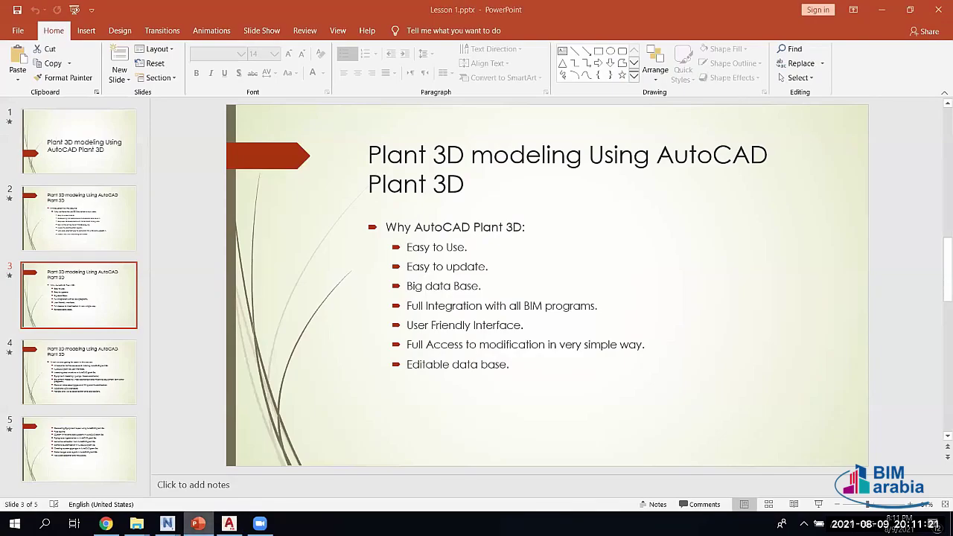
{"action": "key", "text": "alt+Tab"}
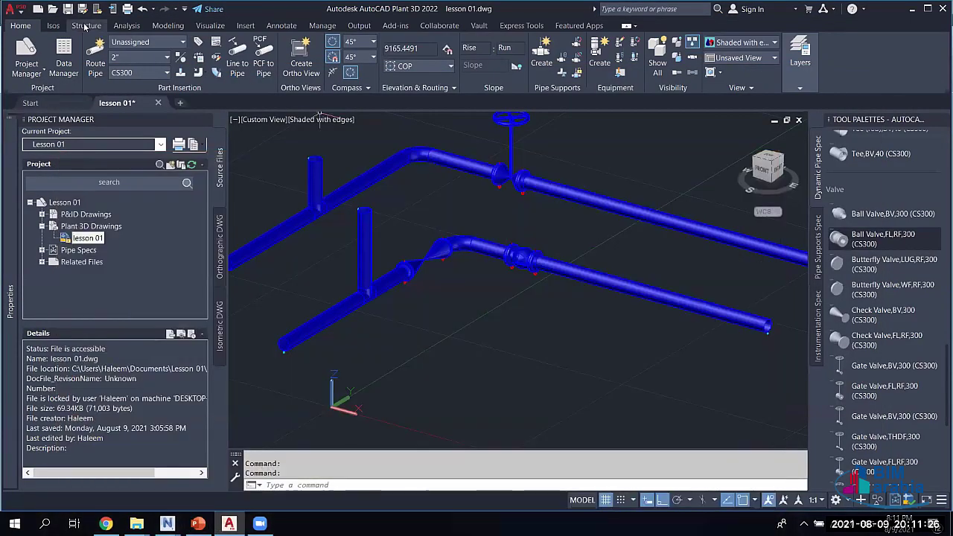
- Show the Structure ribbon tab and shift the piping model view slightly
{"action": "left_click", "coordinate": [86, 26]}
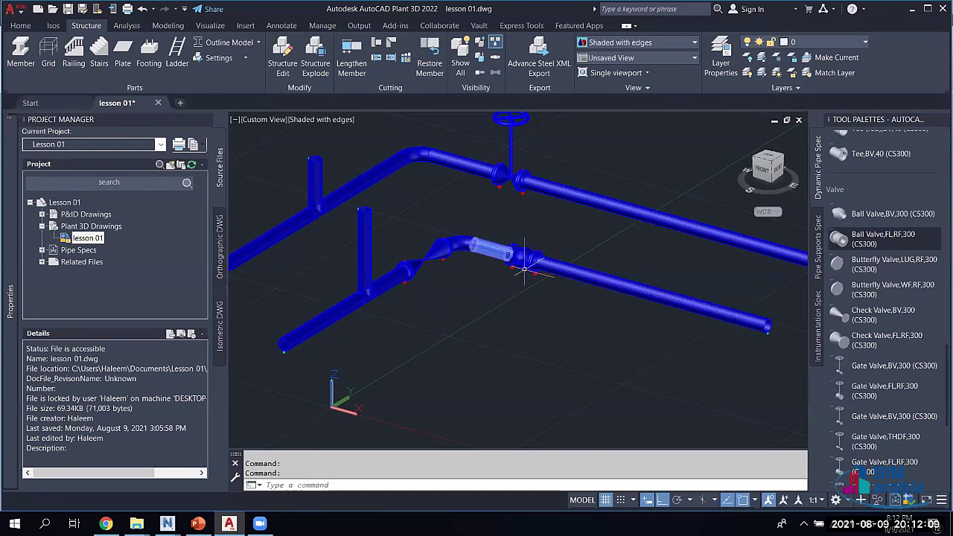
{"action": "middle_click_drag", "start_coordinate": [524, 269], "coordinate": [475, 301]}
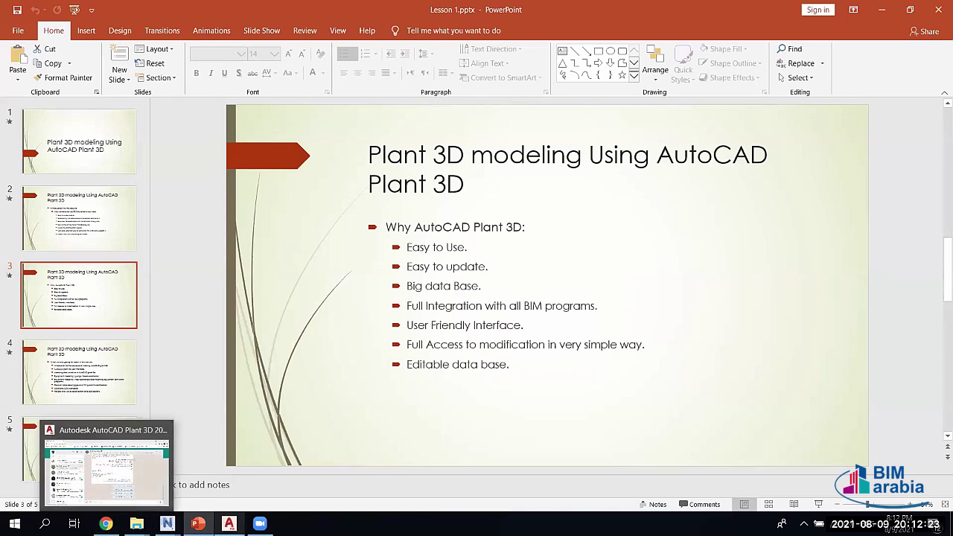
{"action": "mouse_move", "coordinate": [229, 523]}
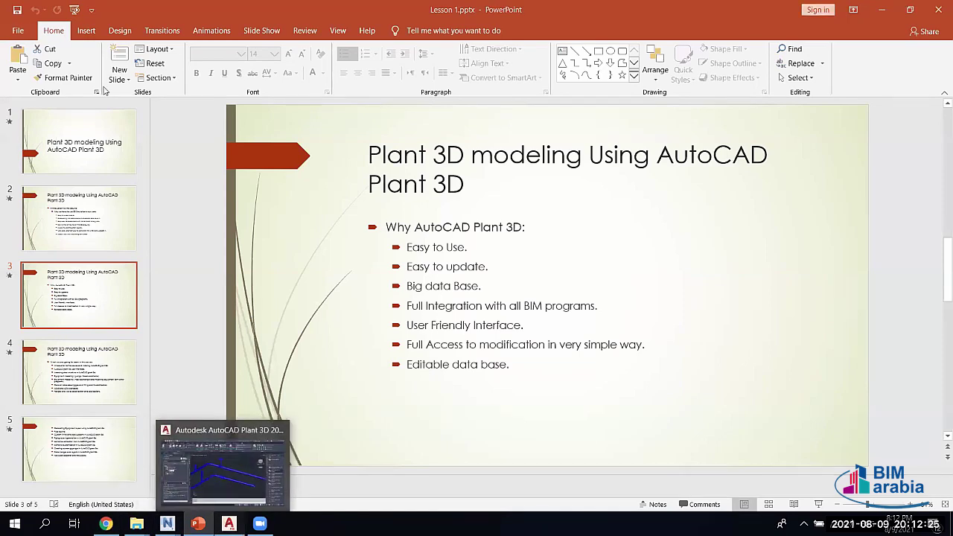
{"action": "left_click", "coordinate": [229, 523]}
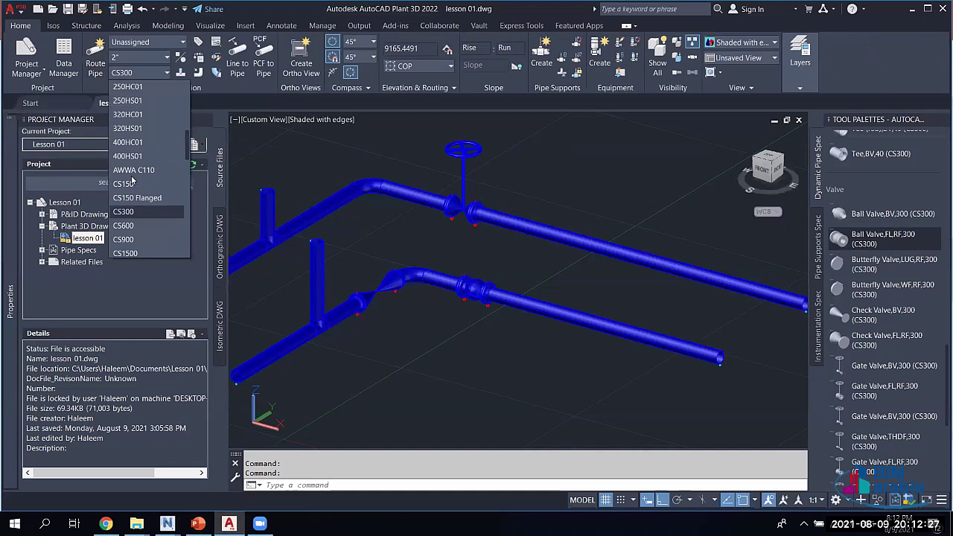
{"action": "scroll", "coordinate": [137, 133], "scroll_direction": "down", "scroll_amount": 3}
{"action": "scroll", "coordinate": [141, 156], "scroll_direction": "down", "scroll_amount": 2}
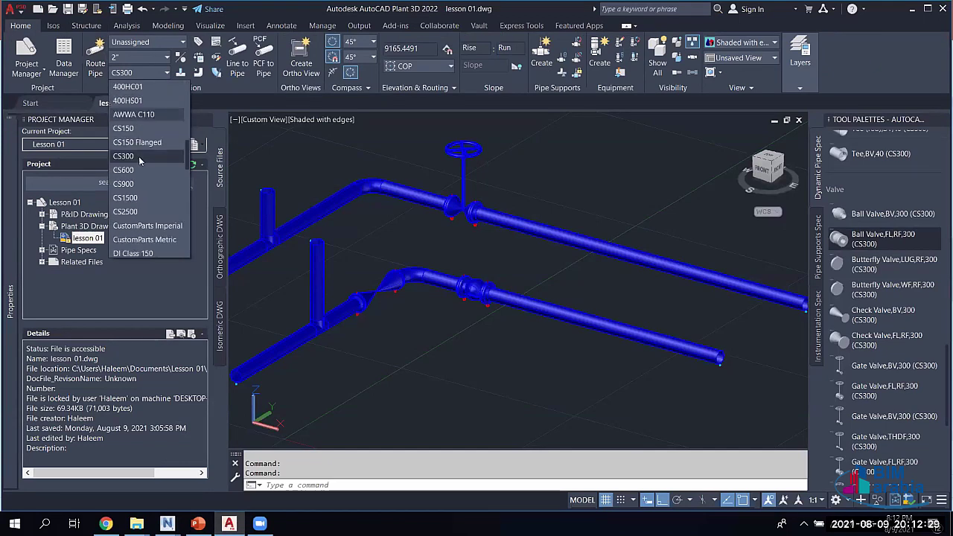
{"action": "scroll", "coordinate": [145, 153], "scroll_direction": "down", "scroll_amount": 2}
{"action": "scroll", "coordinate": [148, 153], "scroll_direction": "up", "scroll_amount": 1}
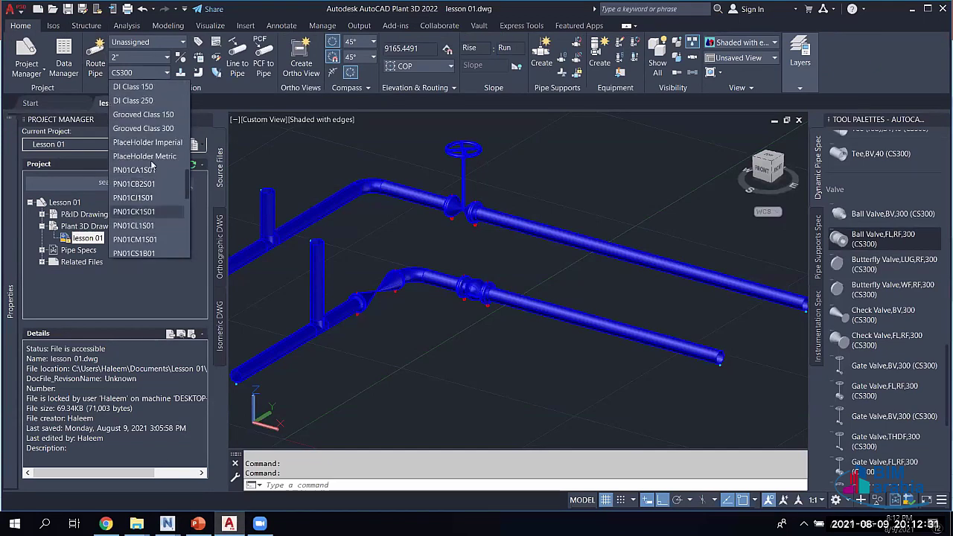
{"action": "scroll", "coordinate": [141, 141], "scroll_direction": "up", "scroll_amount": 1}
{"action": "scroll", "coordinate": [137, 128], "scroll_direction": "up", "scroll_amount": 1}
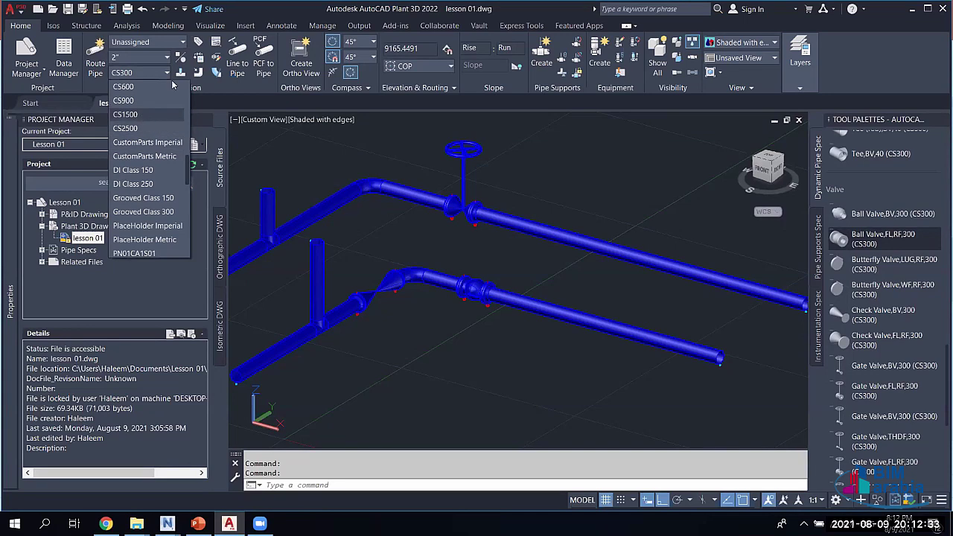
{"action": "left_click", "coordinate": [200, 45]}
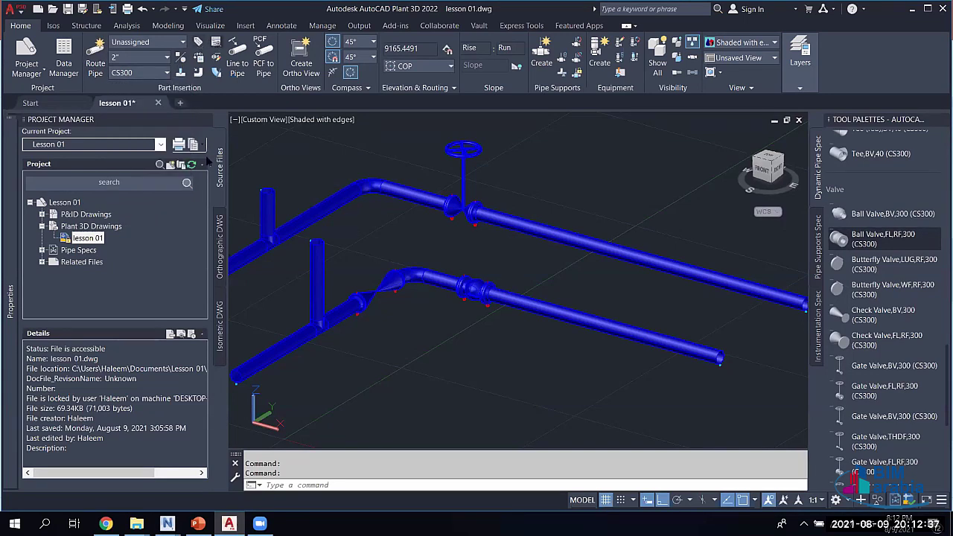
{"action": "left_click", "coordinate": [198, 42]}
- Widen the Pipe Spec Viewer's Long Description column, close the viewer, and minimize AutoCAD
{"action": "scroll", "coordinate": [197, 171], "scroll_direction": "up", "scroll_amount": 2}
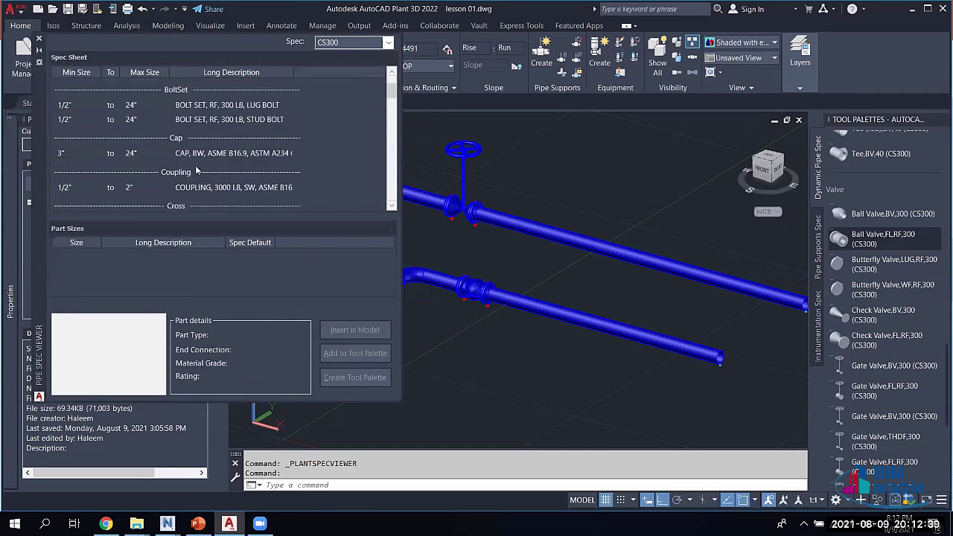
{"action": "scroll", "coordinate": [197, 171], "scroll_direction": "up", "scroll_amount": 2}
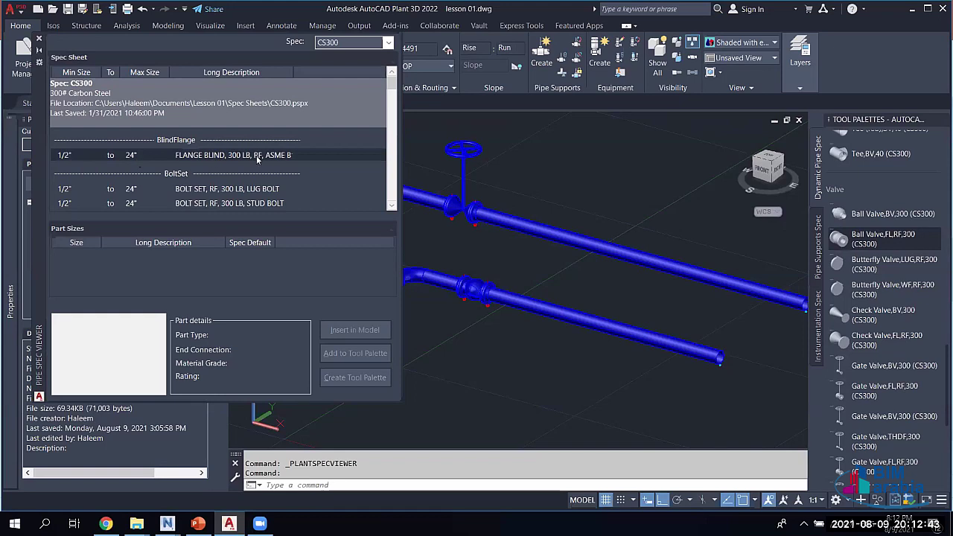
{"action": "left_click_drag", "start_coordinate": [292, 72], "coordinate": [364, 72]}
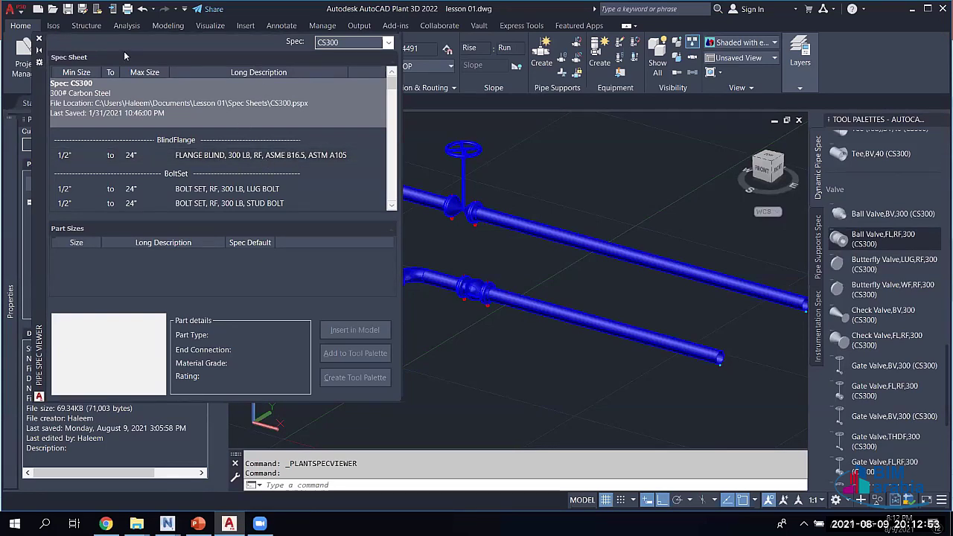
{"action": "left_click", "coordinate": [38, 35]}
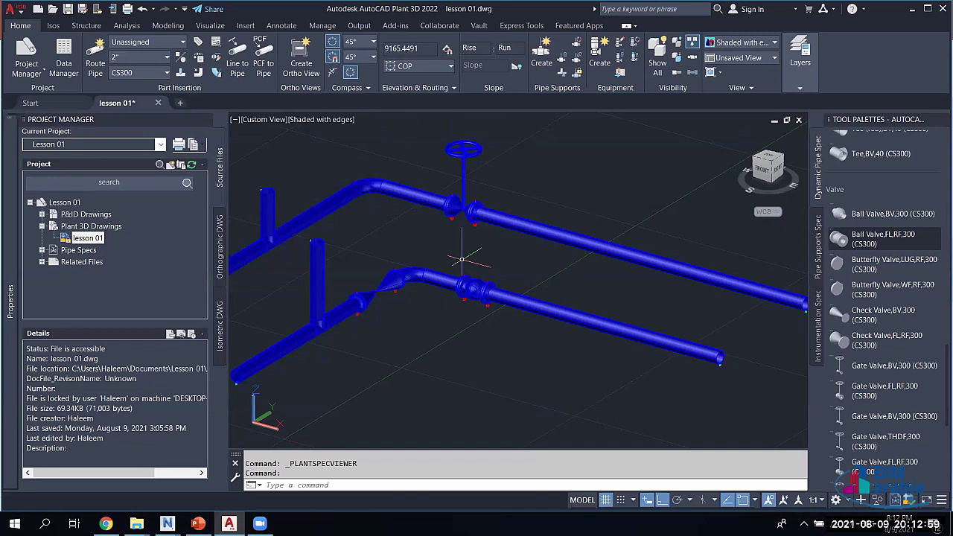
{"action": "left_click", "coordinate": [912, 9]}
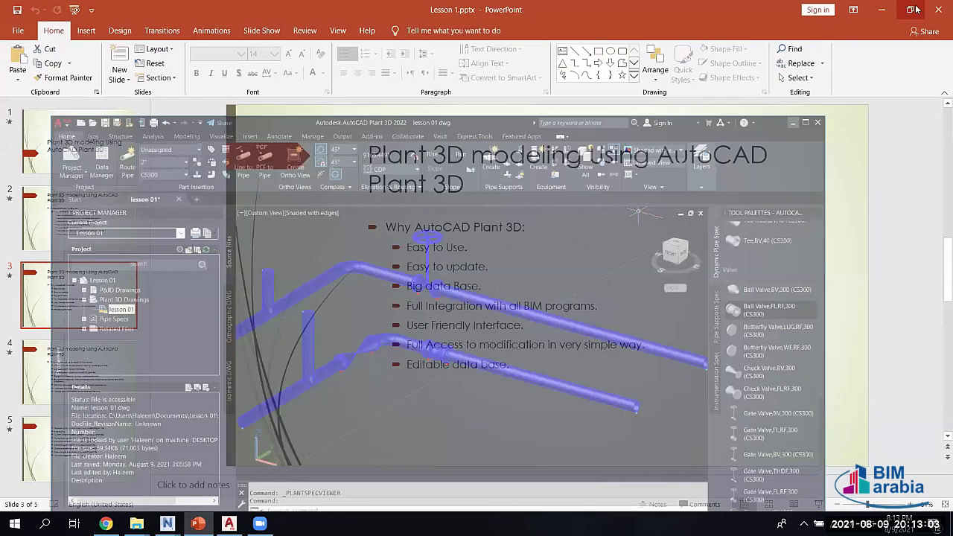
- Open the CPak AME folder under C:\AutoCAD Plant 3D 2022 Content in File Explorer
{"action": "key", "text": "super+d"}
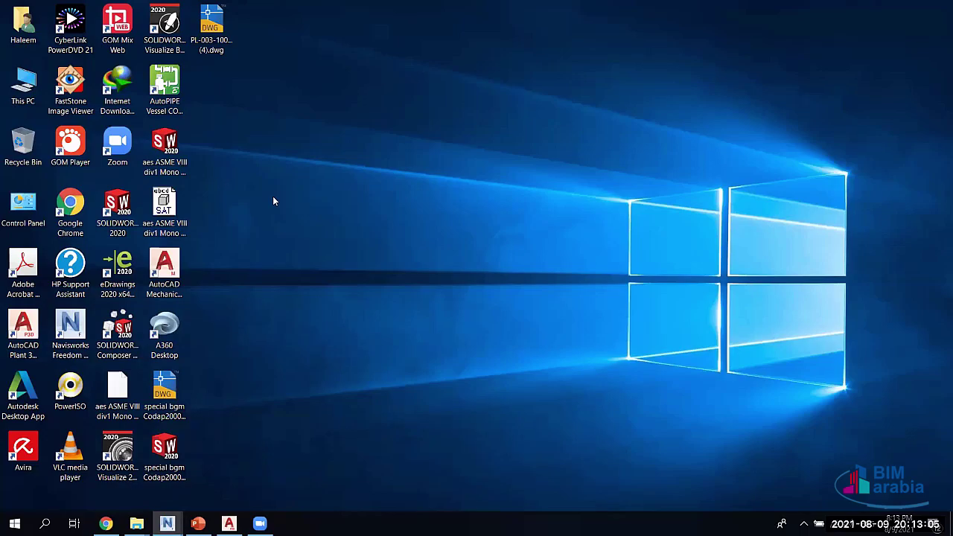
{"action": "key", "text": "super+e"}
{"action": "double_click", "coordinate": [305, 228]}
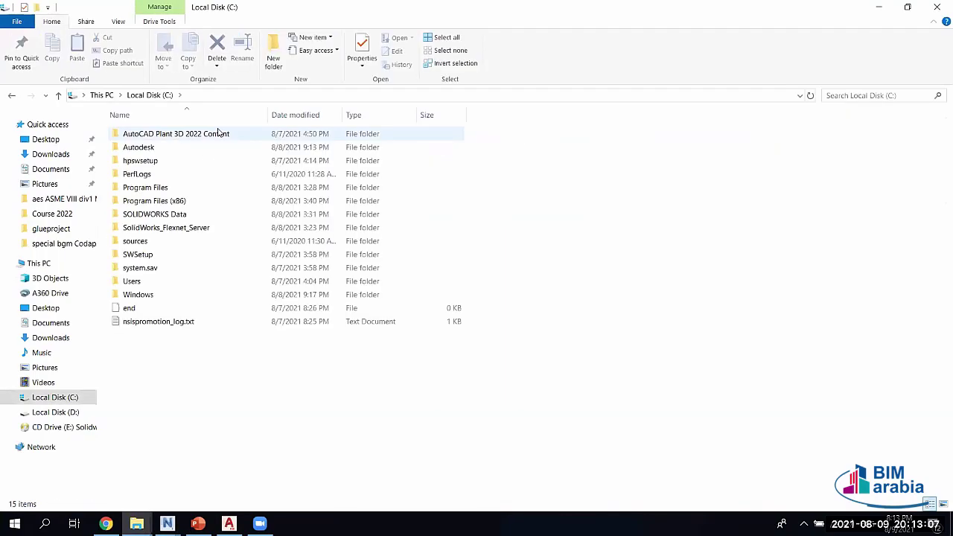
{"action": "double_click", "coordinate": [153, 134]}
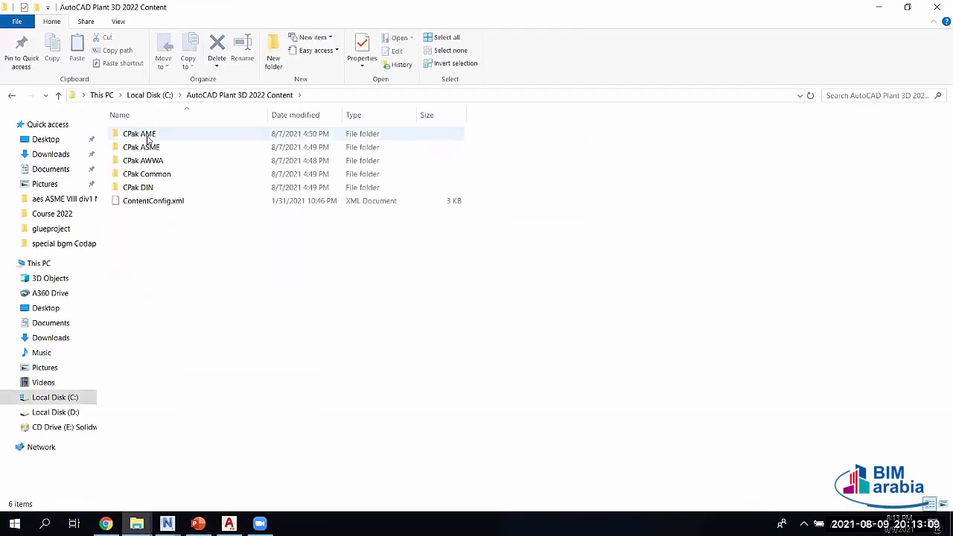
{"action": "double_click", "coordinate": [162, 138]}
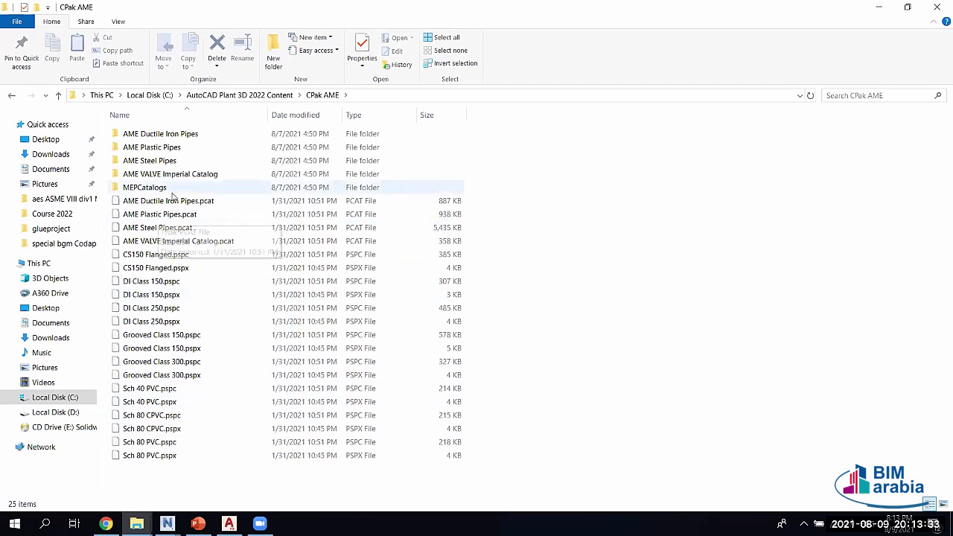
- Browse the CPak ASME spec files such as CS300.pspx and CS900.pspc, then show the desktop
{"action": "left_click", "coordinate": [58, 95]}
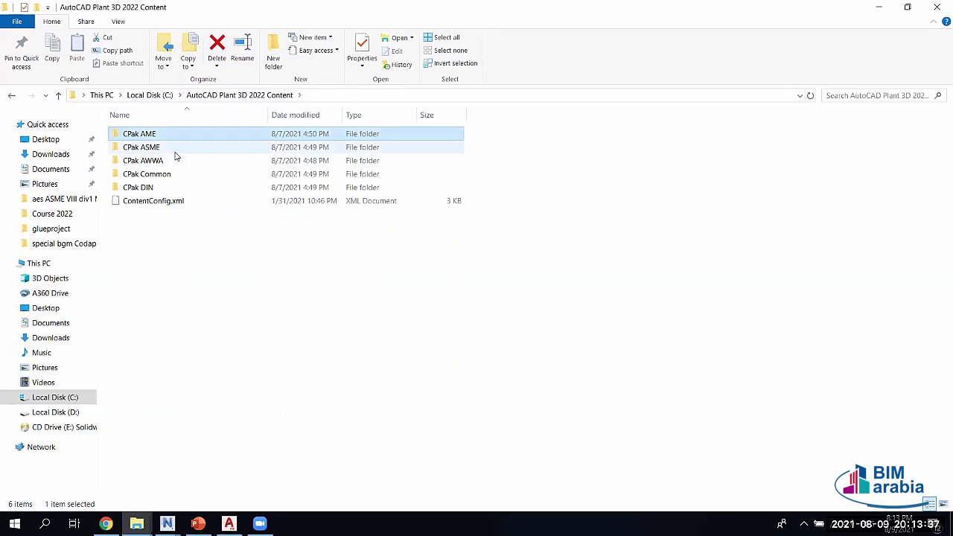
{"action": "double_click", "coordinate": [149, 153]}
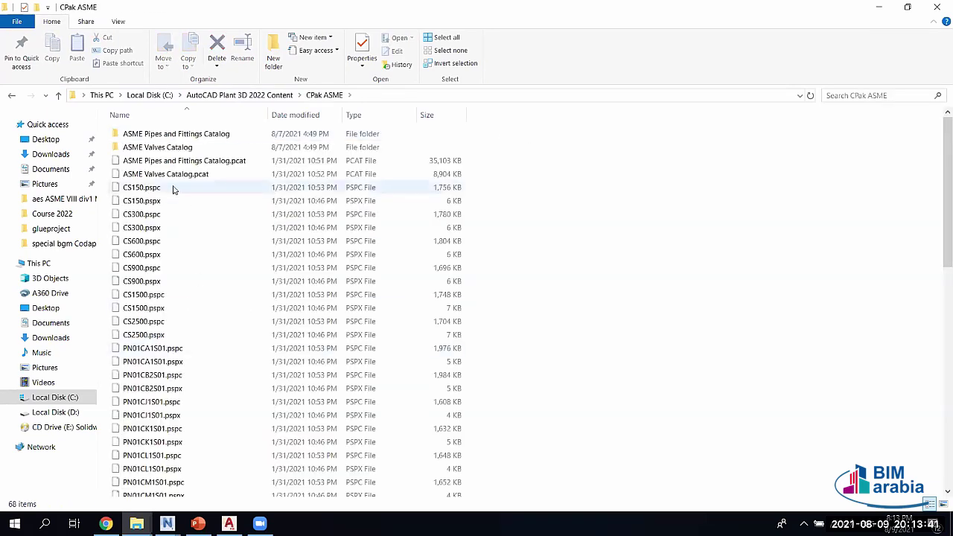
{"action": "left_click", "coordinate": [174, 187]}
{"action": "left_click", "coordinate": [177, 200]}
{"action": "left_click", "coordinate": [179, 227]}
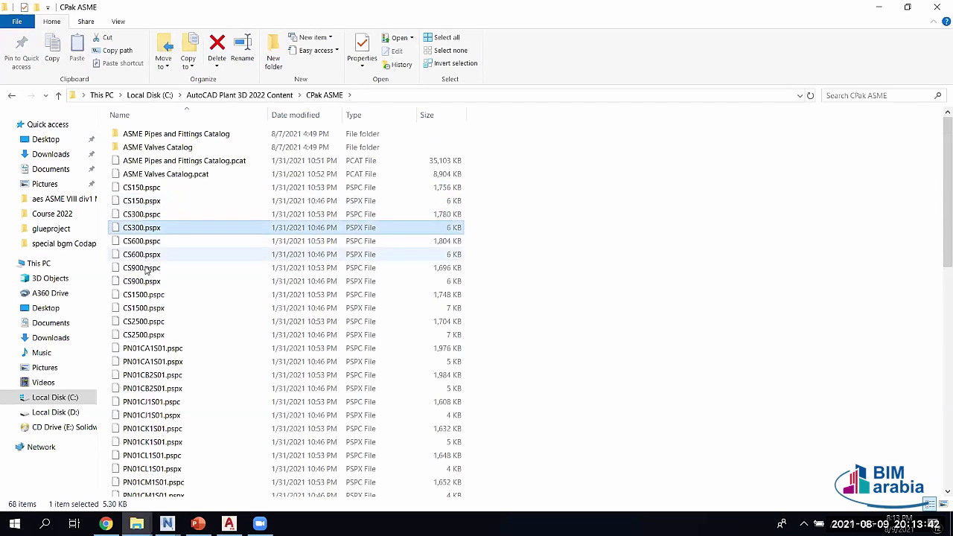
{"action": "left_click", "coordinate": [146, 269]}
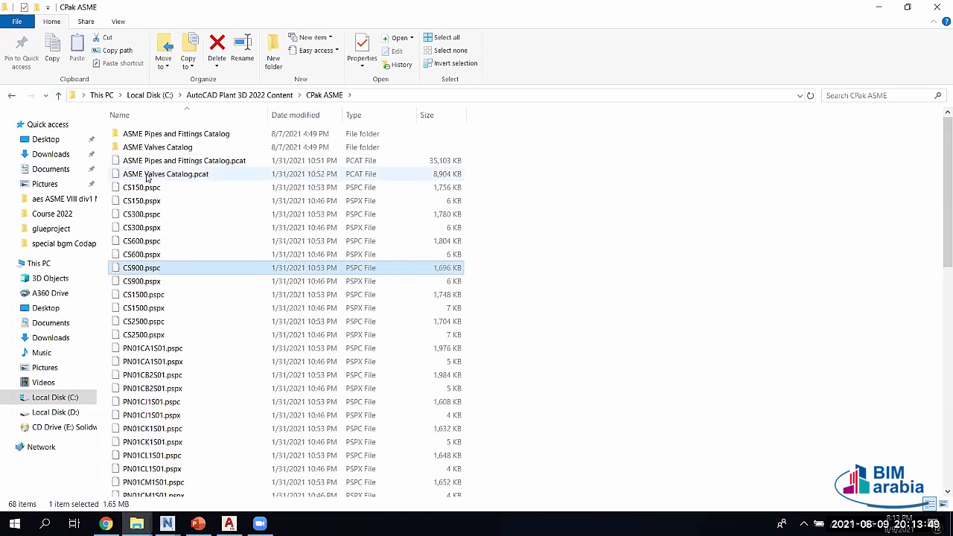
{"action": "left_click", "coordinate": [58, 95]}
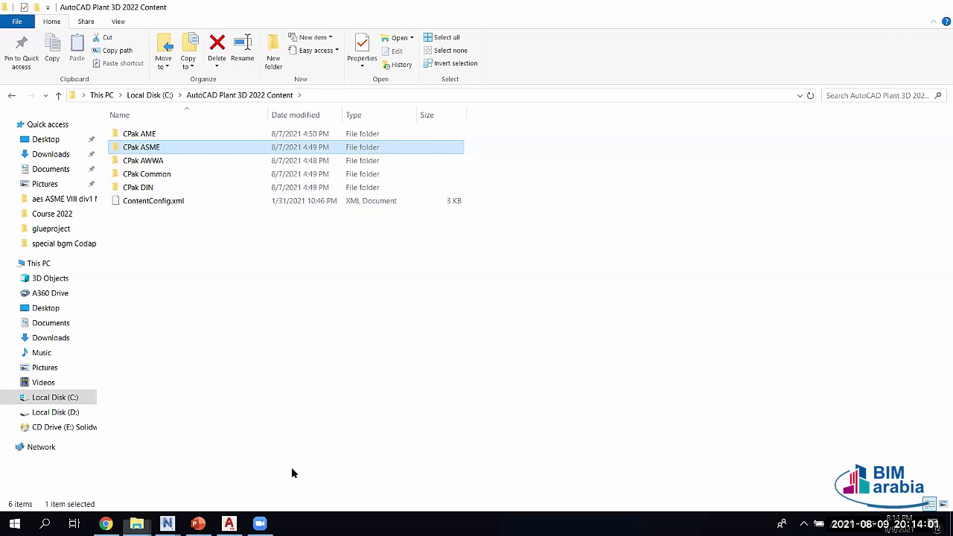
{"action": "key", "text": "super+d"}
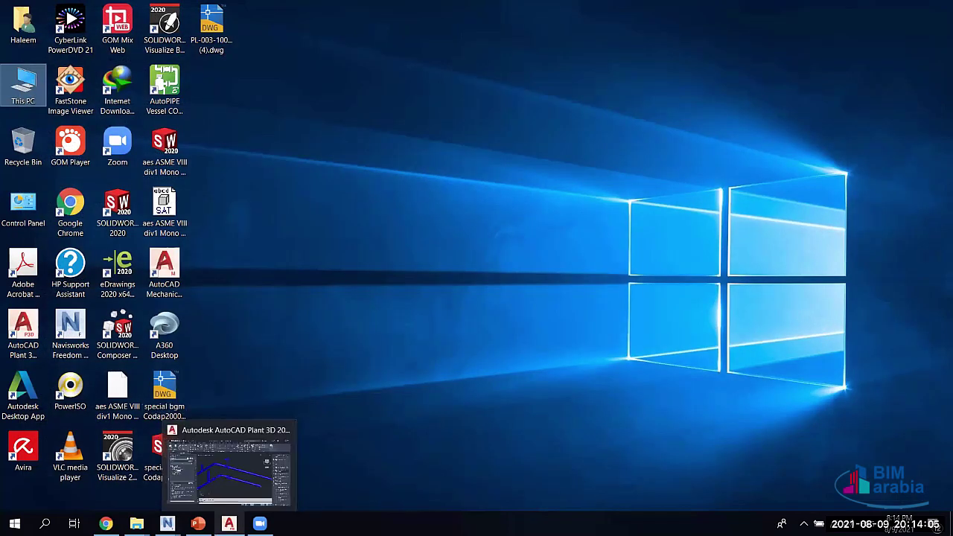
{"action": "mouse_move", "coordinate": [229, 524]}
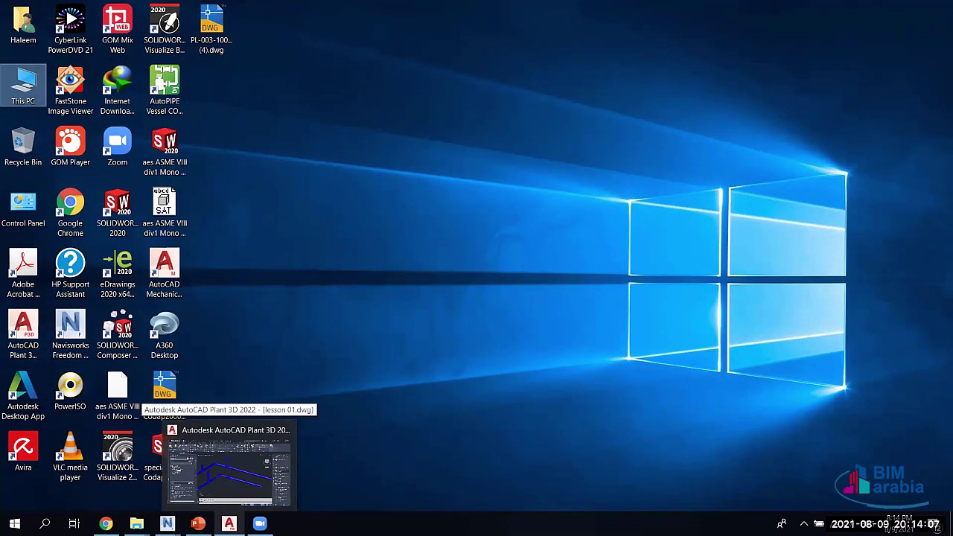
- Restore PowerPoint on slide 3 'Why AutoCAD Plant 3D', then Alt+Tab back to lesson 01.dwg
{"action": "left_click", "coordinate": [228, 469]}
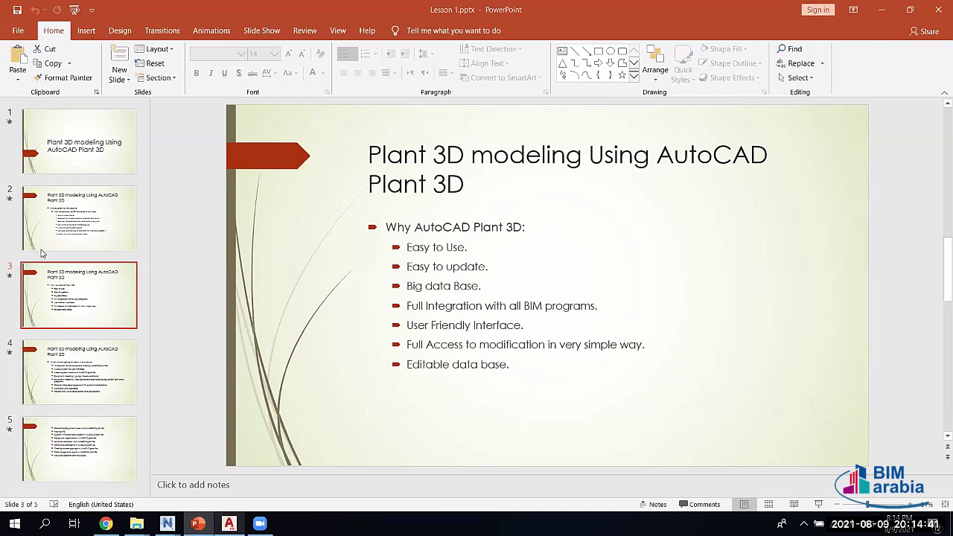
{"action": "key", "text": "alt+Tab"}
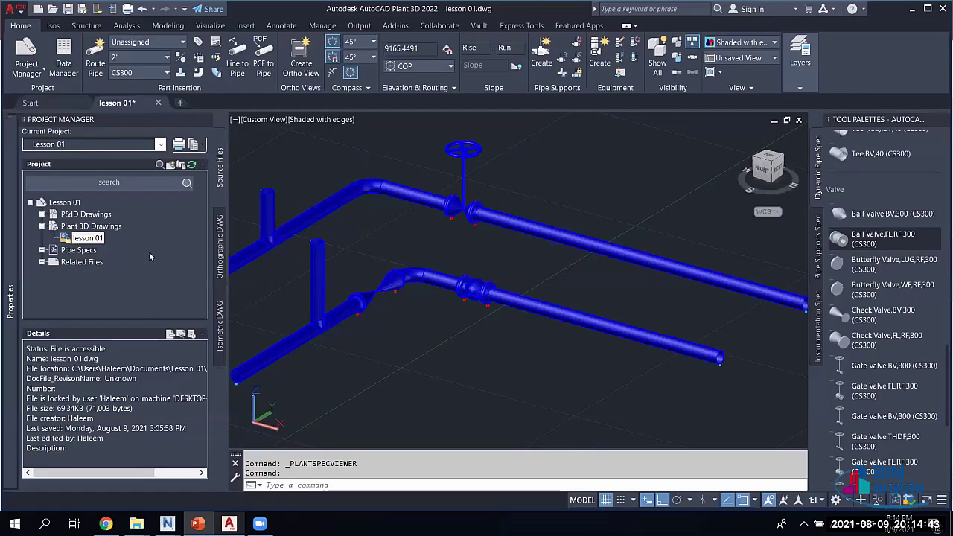
- Load spec 10HC01 in the Spec Editor and open the DIN Valves safety corner valve
{"action": "left_click", "coordinate": [144, 286]}
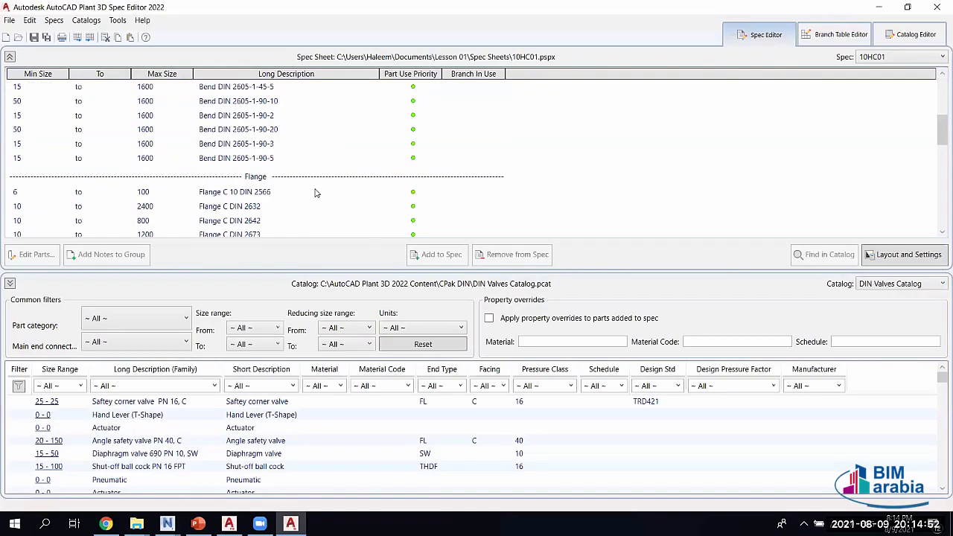
{"action": "mouse_move", "coordinate": [210, 195]}
{"action": "left_mouse_down"}
{"action": "mouse_move", "coordinate": [210, 131]}
{"action": "mouse_move", "coordinate": [323, 157]}
{"action": "left_mouse_up"}
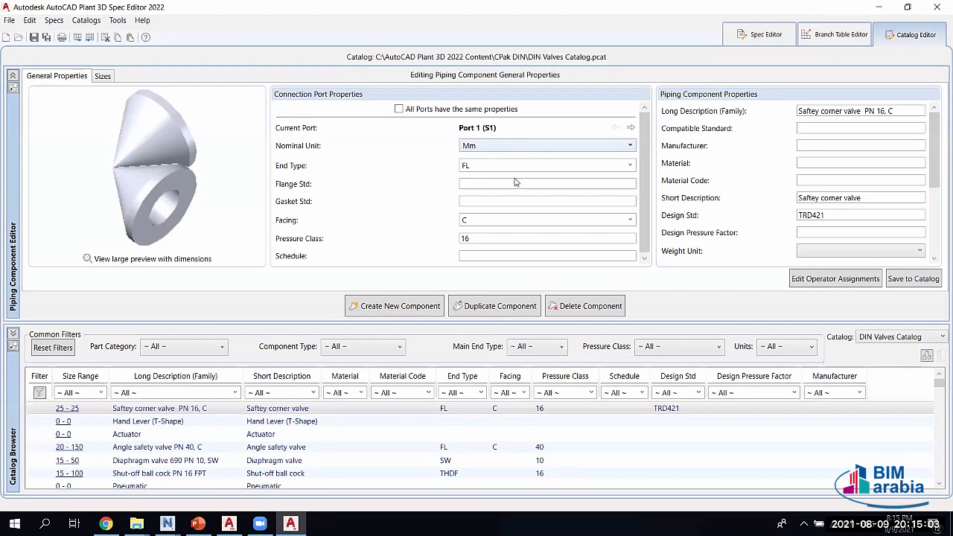
- Show the course outline on PowerPoint slide 4, then return to the lesson 01.dwg piping model
{"action": "scroll", "coordinate": [849, 192], "scroll_direction": "down", "scroll_amount": 2}
{"action": "scroll", "coordinate": [834, 201], "scroll_direction": "down", "scroll_amount": 1}
{"action": "scroll", "coordinate": [826, 218], "scroll_direction": "down", "scroll_amount": 3}
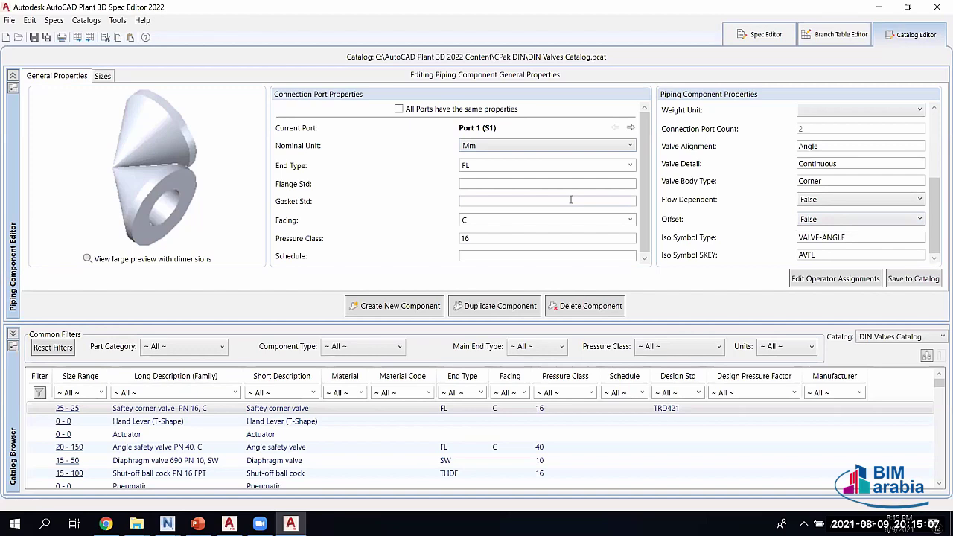
{"action": "scroll", "coordinate": [551, 203], "scroll_direction": "down", "scroll_amount": 1}
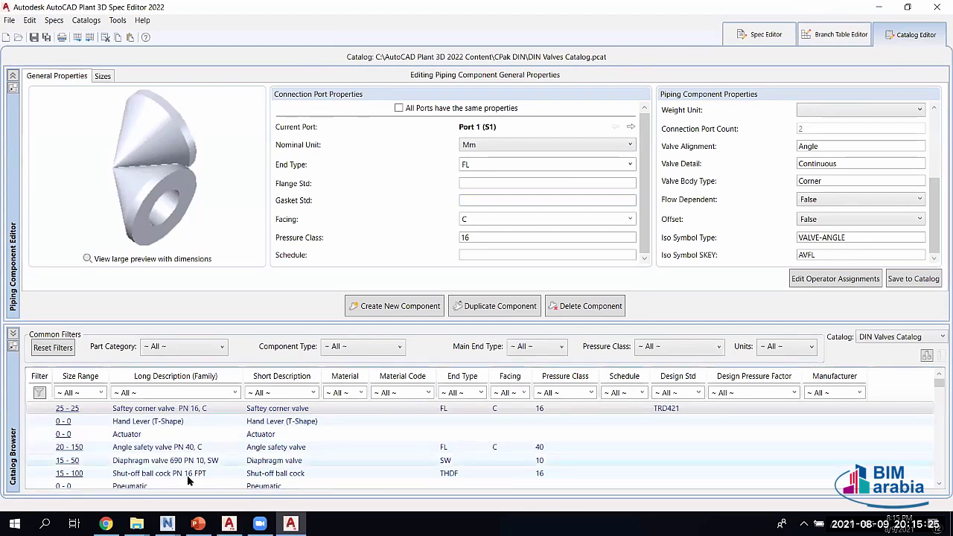
{"action": "left_click", "coordinate": [198, 523]}
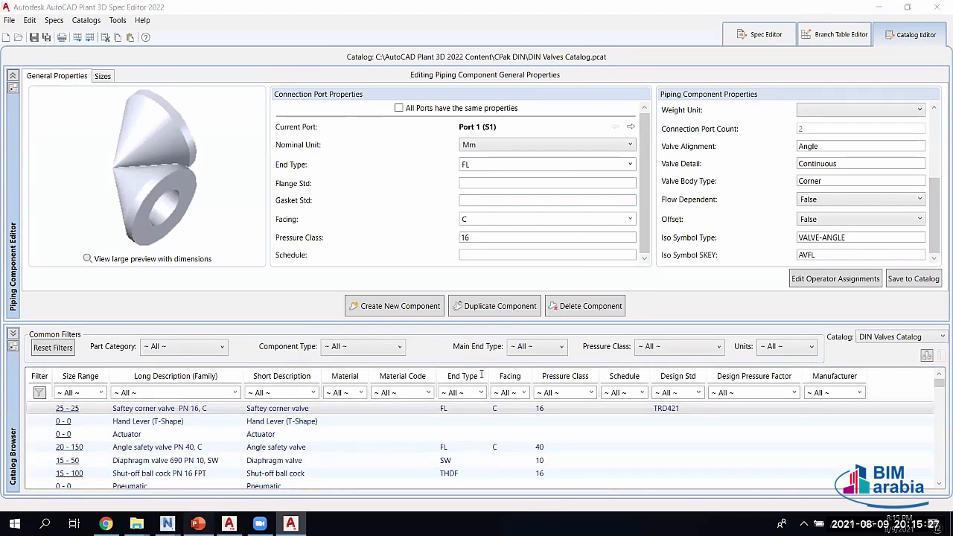
{"action": "scroll", "coordinate": [490, 358], "scroll_direction": "down", "scroll_amount": 1}
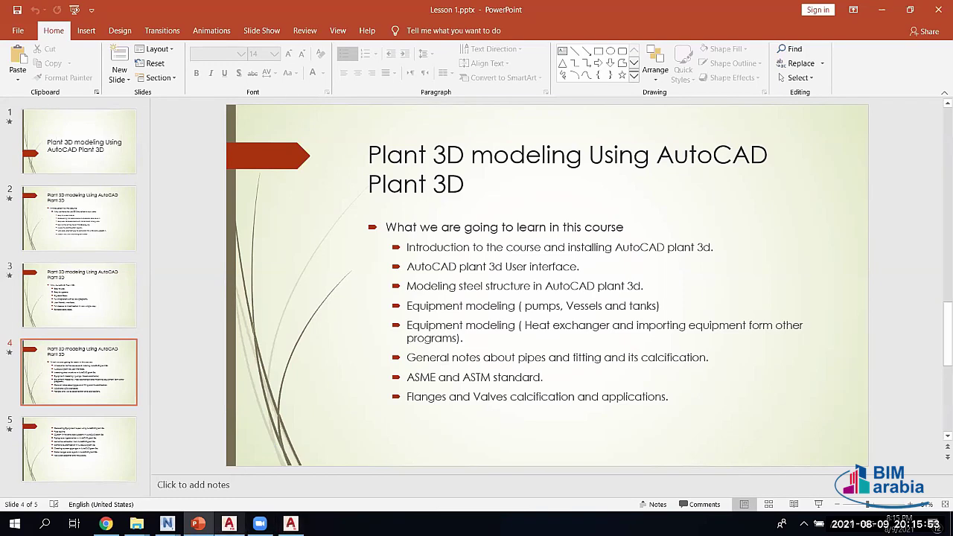
{"action": "left_click", "coordinate": [229, 524]}
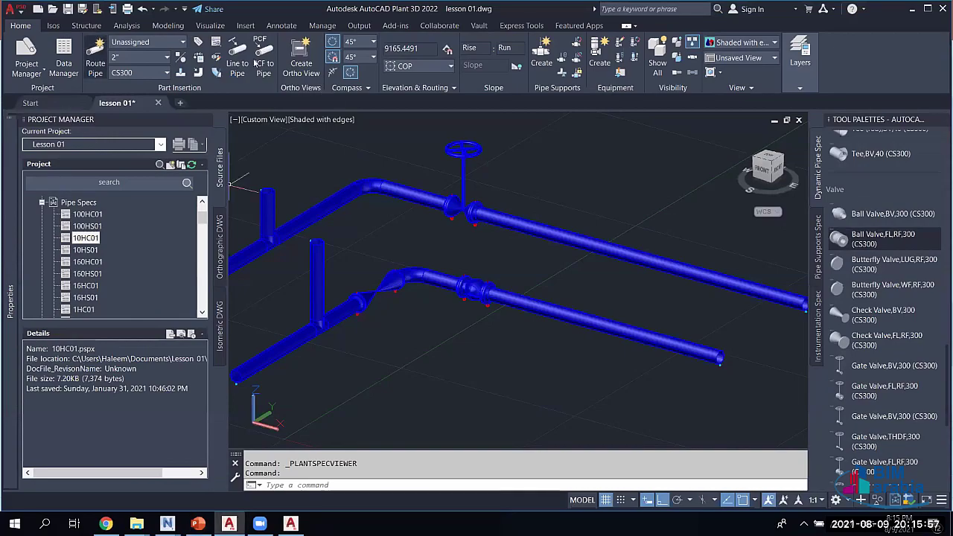
{"action": "left_click", "coordinate": [86, 25]}
- Preview CISC and DIN shape standards and DIN IPE-80 sizes in Member Settings, then cancel unchanged
{"action": "left_click", "coordinate": [219, 58]}
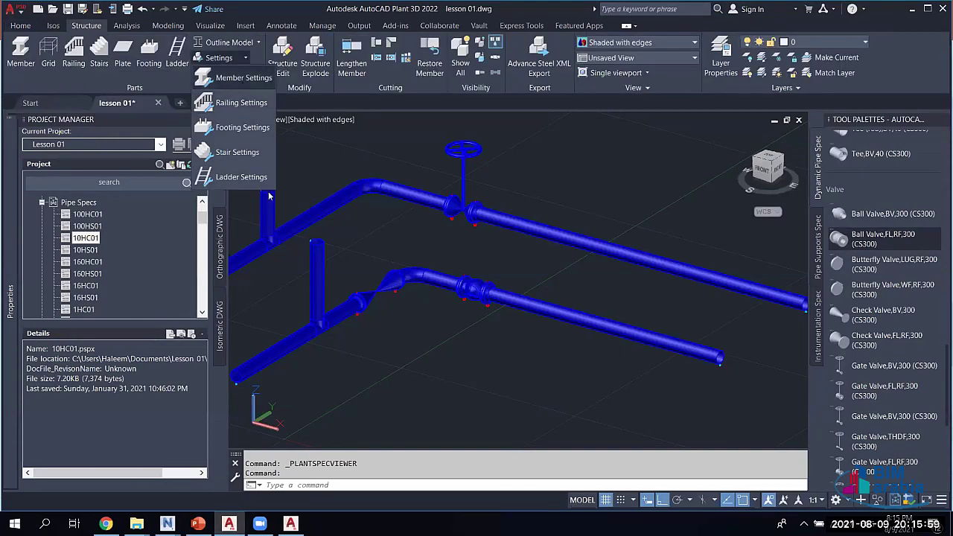
{"action": "left_click", "coordinate": [301, 205]}
{"action": "left_click", "coordinate": [312, 106]}
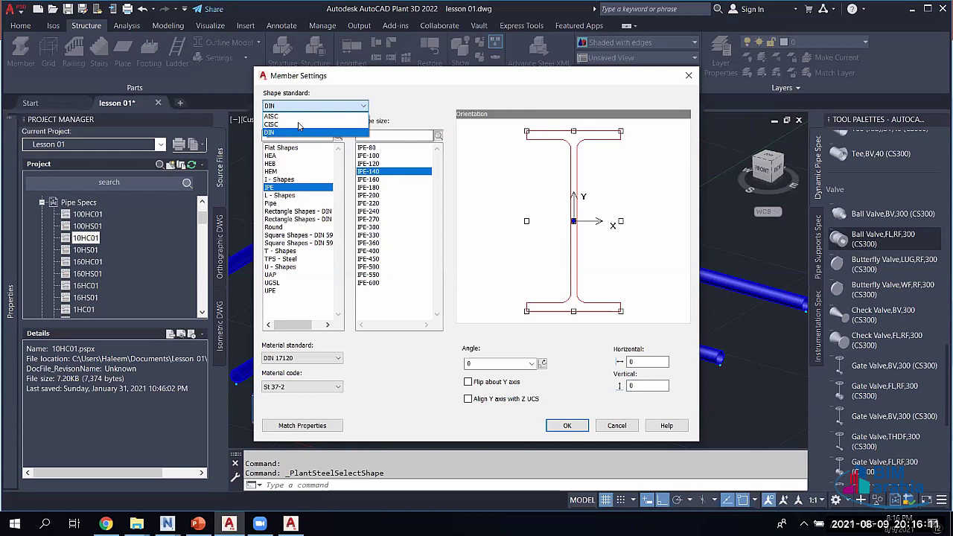
{"action": "left_click", "coordinate": [302, 124]}
{"action": "left_click", "coordinate": [306, 106]}
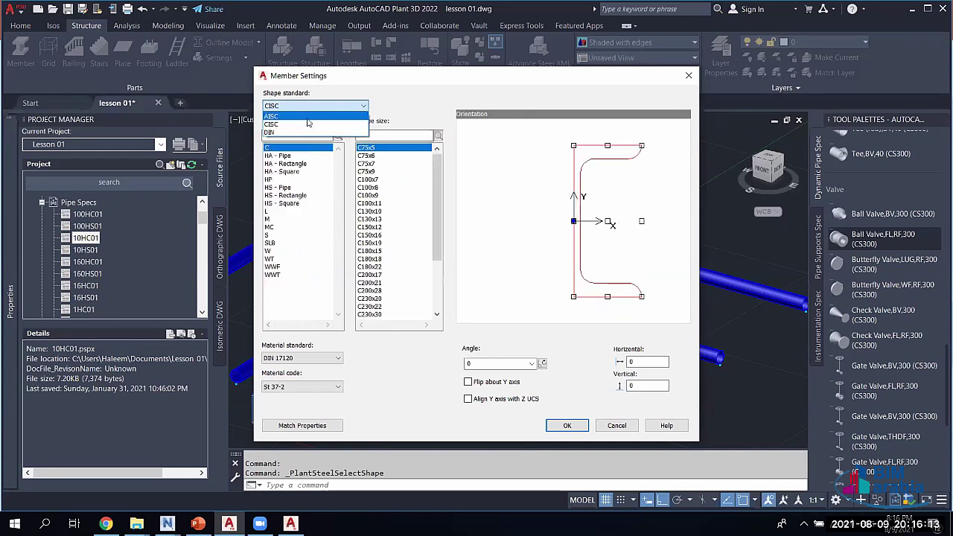
{"action": "left_click", "coordinate": [308, 120]}
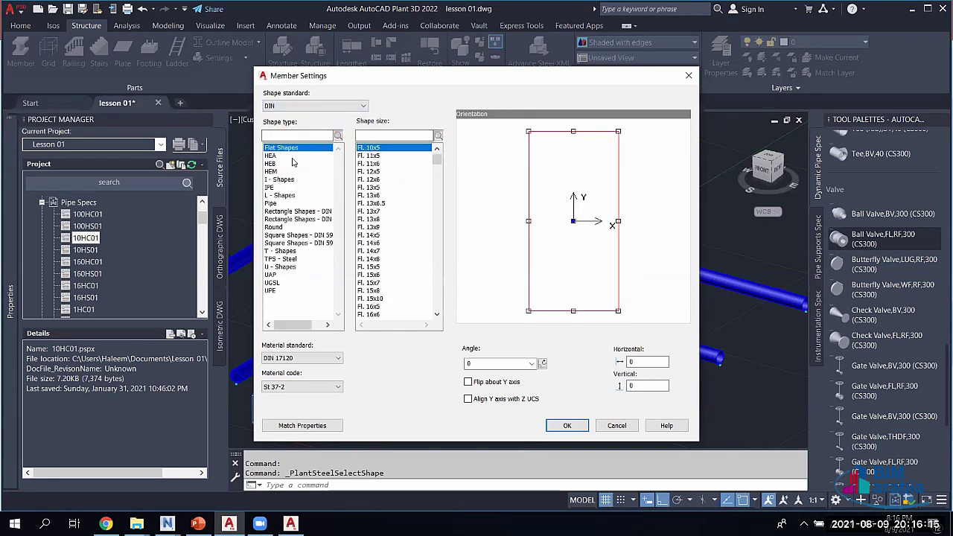
{"action": "left_click", "coordinate": [287, 187]}
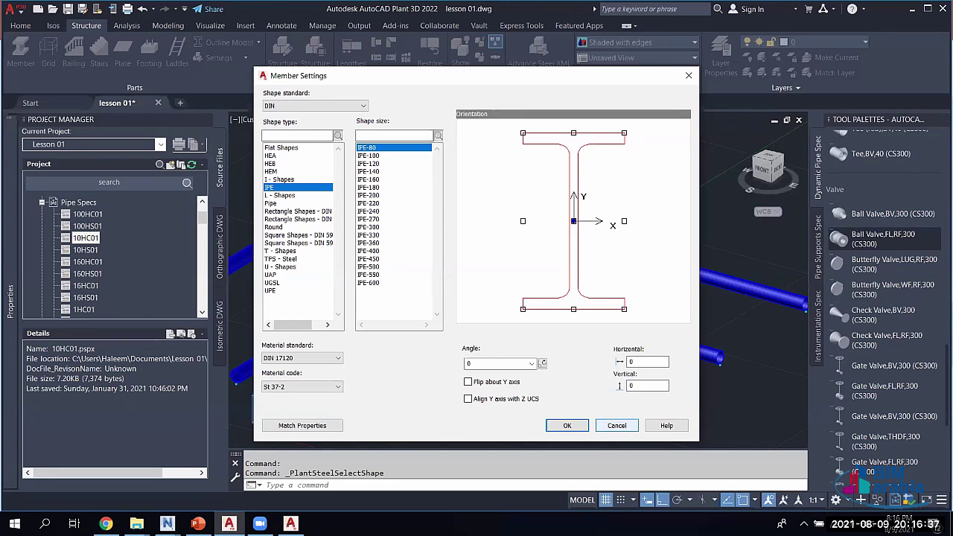
{"action": "left_click", "coordinate": [617, 426]}
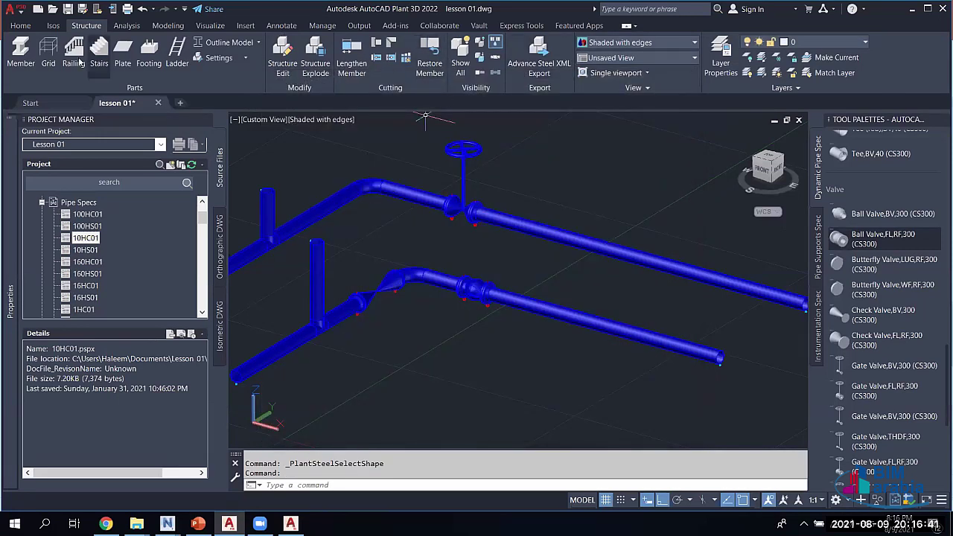
- From the Home tab, start Create Equipment and browse its equipment types, such as mechanical drivers
{"action": "left_click", "coordinate": [20, 25]}
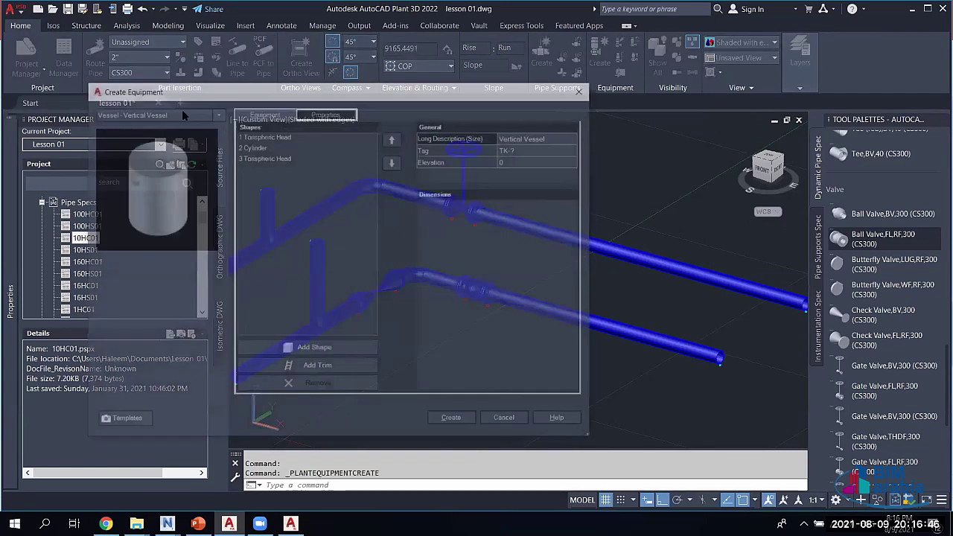
{"action": "left_click", "coordinate": [184, 113]}
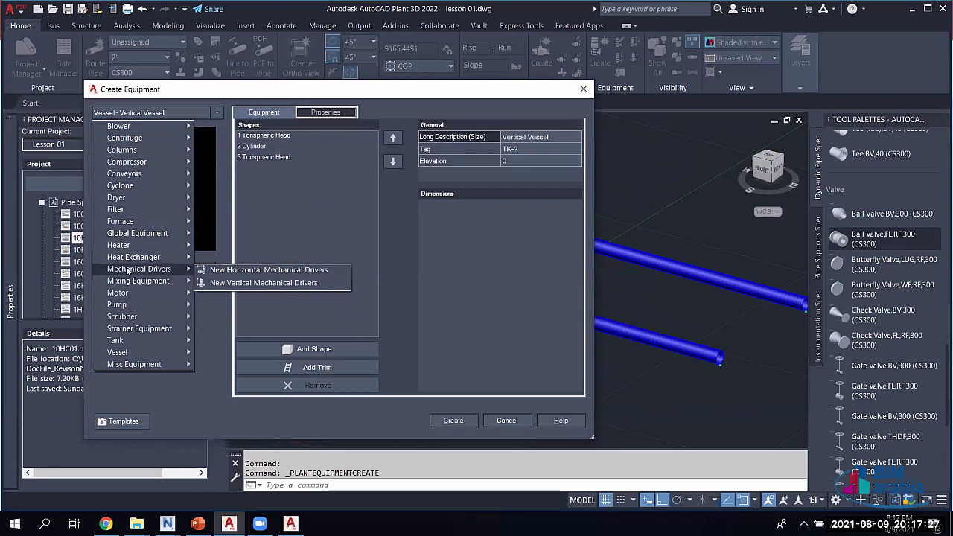
{"action": "mouse_move", "coordinate": [139, 269]}
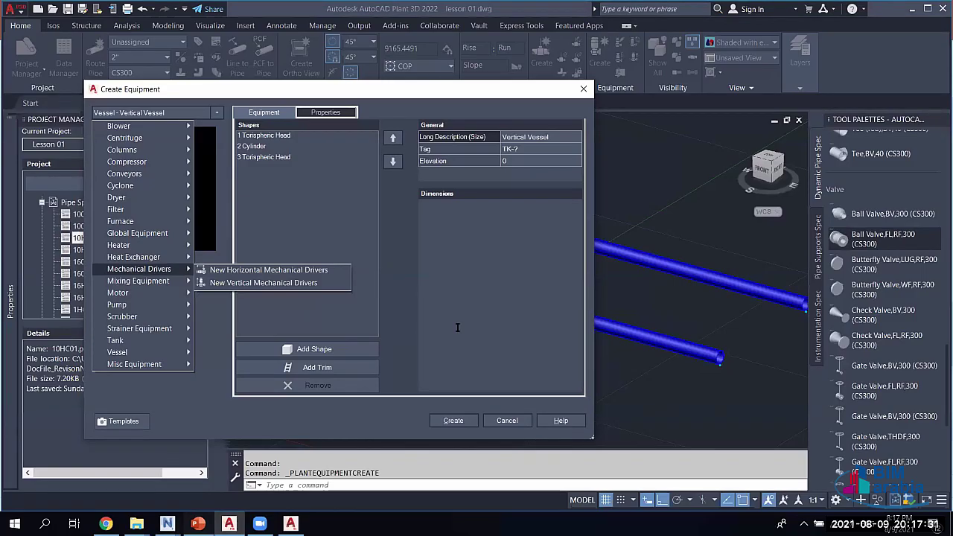
- Switch with Alt+Tab to PowerPoint slide 4, which outlines equipment modeling of pumps, vessels and tanks
{"action": "key", "text": "alt+Tab"}
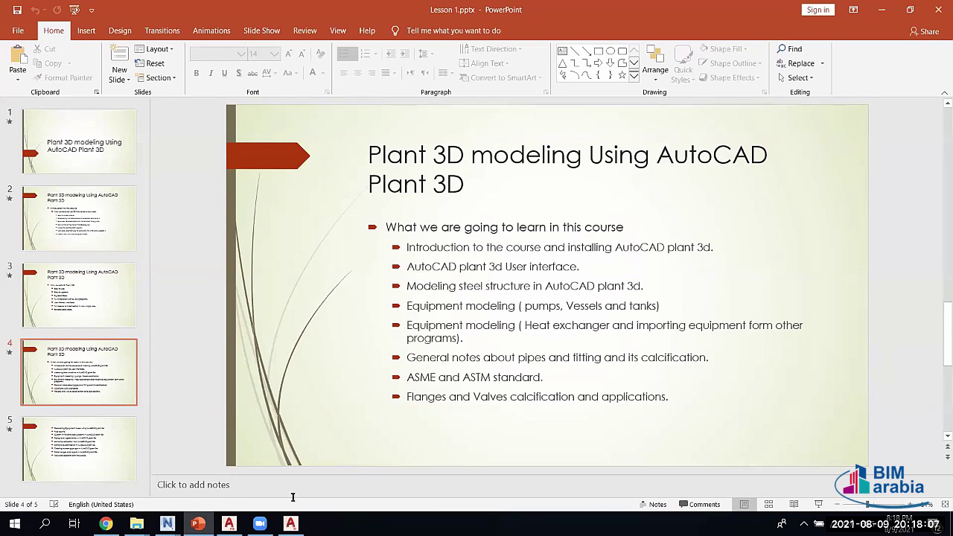
{"action": "mouse_move", "coordinate": [229, 523]}
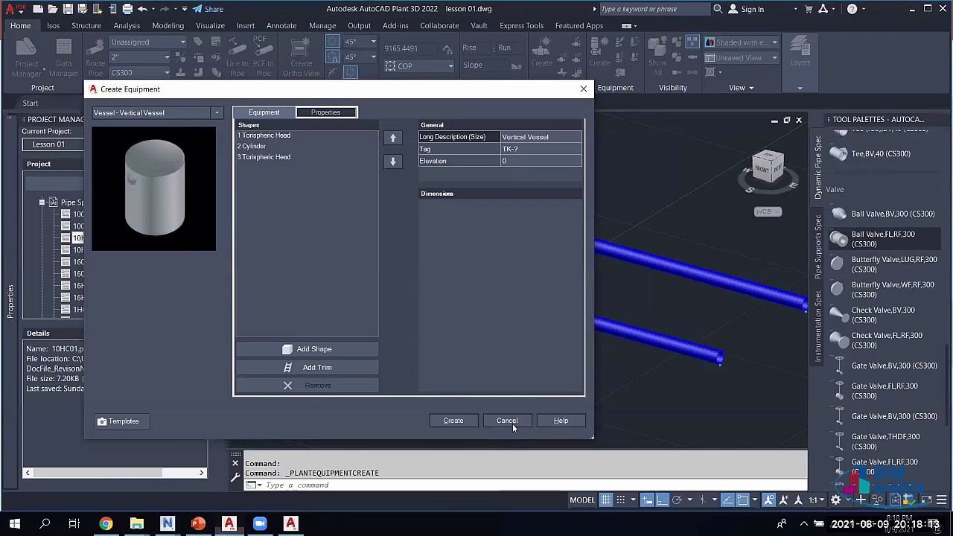
- Cancel the Create Equipment dialog, leaving the lesson 01.dwg model with its two valved pipe runs
{"action": "left_click", "coordinate": [508, 422]}
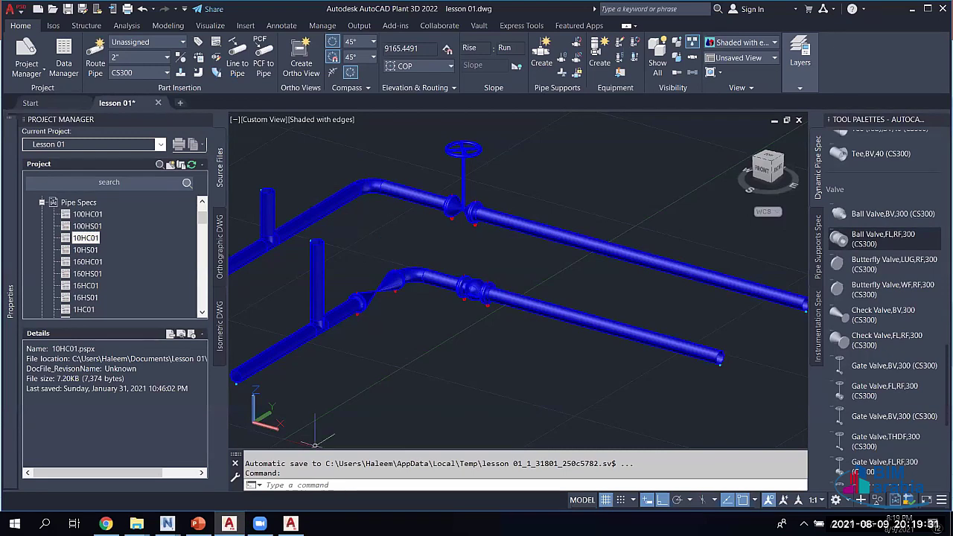
- Bring slide 4 of Lesson 1.pptx back to the front with Alt+Tab
{"action": "key", "text": "alt+Tab"}
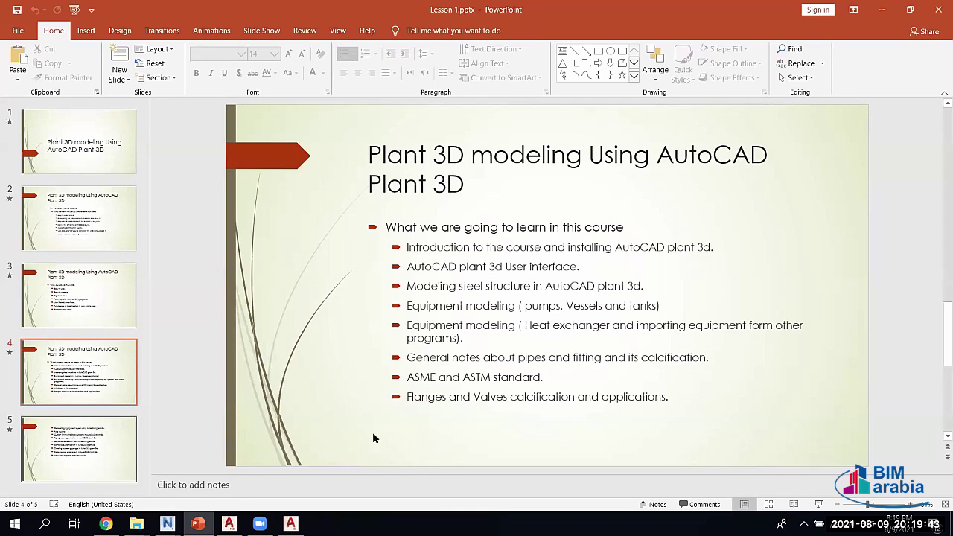
- Advance to outline slide 5, then return to the lesson 01.dwg piping model
{"action": "left_click", "coordinate": [98, 448]}
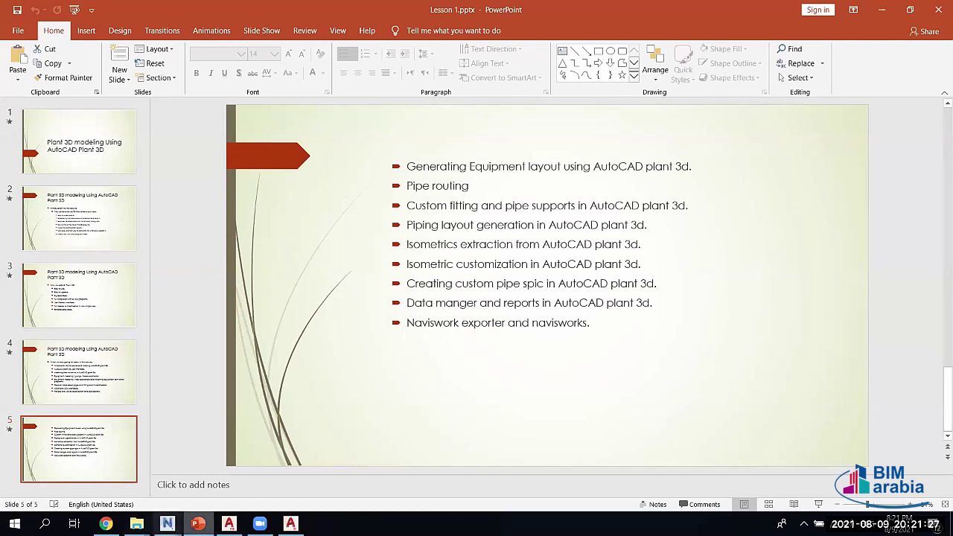
{"action": "key", "text": "alt+Tab"}
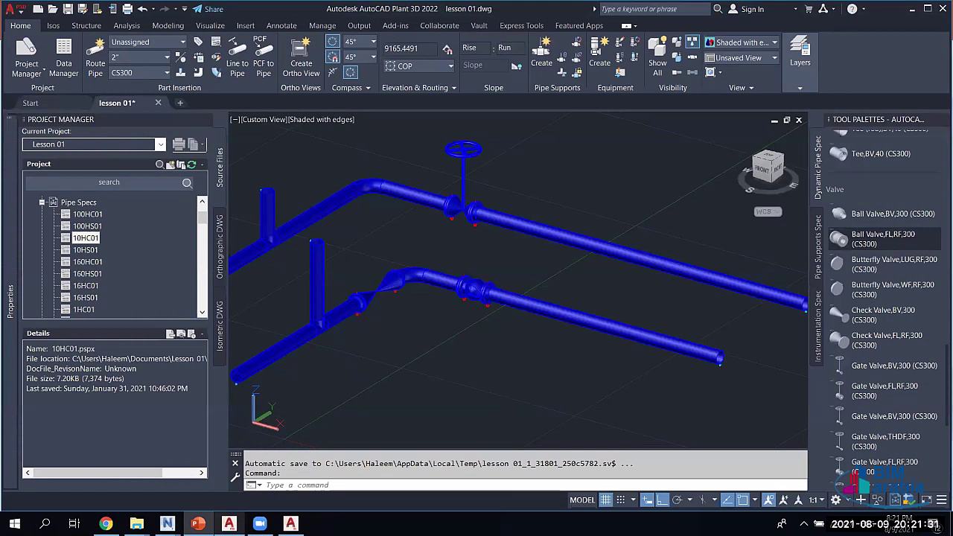
- Select one valved pipe run and create a Check_A2 quick isometric, producing UserDefinedLine (3).dwg
{"action": "mouse_move", "coordinate": [477, 423]}
{"action": "middle_mouse_down", "text": "shift"}
{"action": "mouse_move", "coordinate": [492, 428]}
{"action": "mouse_move", "coordinate": [493, 446]}
{"action": "middle_mouse_up", "text": "shift"}
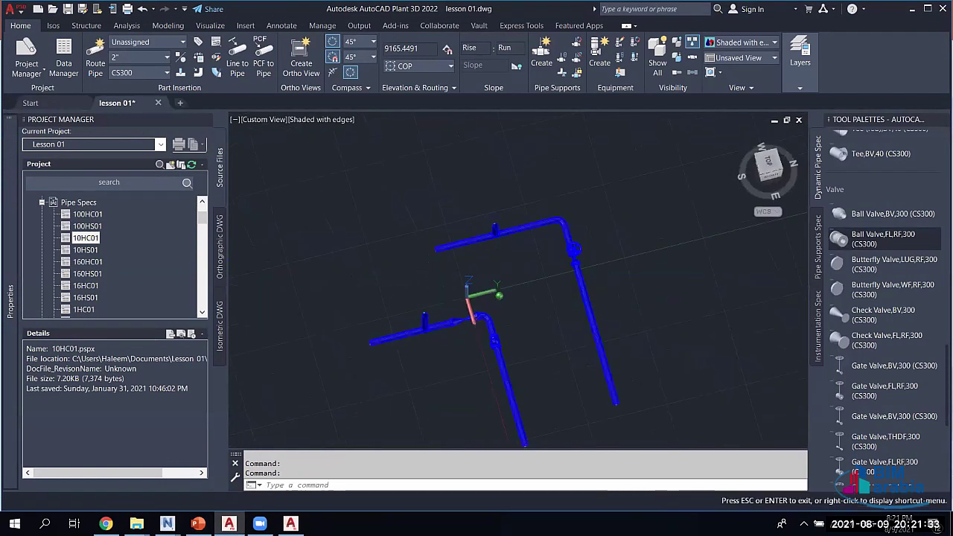
{"action": "middle_click_drag", "start_coordinate": [525, 417], "coordinate": [599, 317]}
{"action": "left_click_drag", "start_coordinate": [600, 367], "coordinate": [439, 216]}
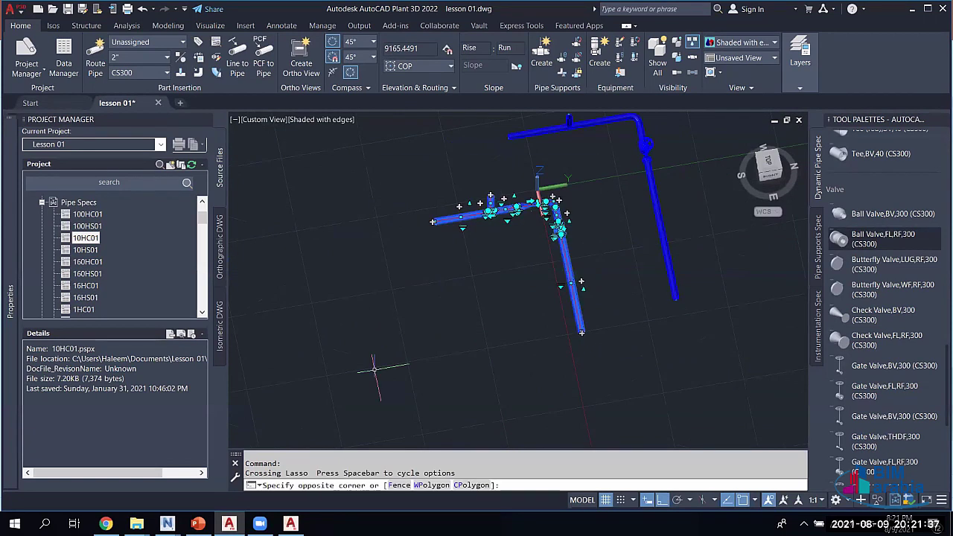
{"action": "left_click", "coordinate": [53, 25]}
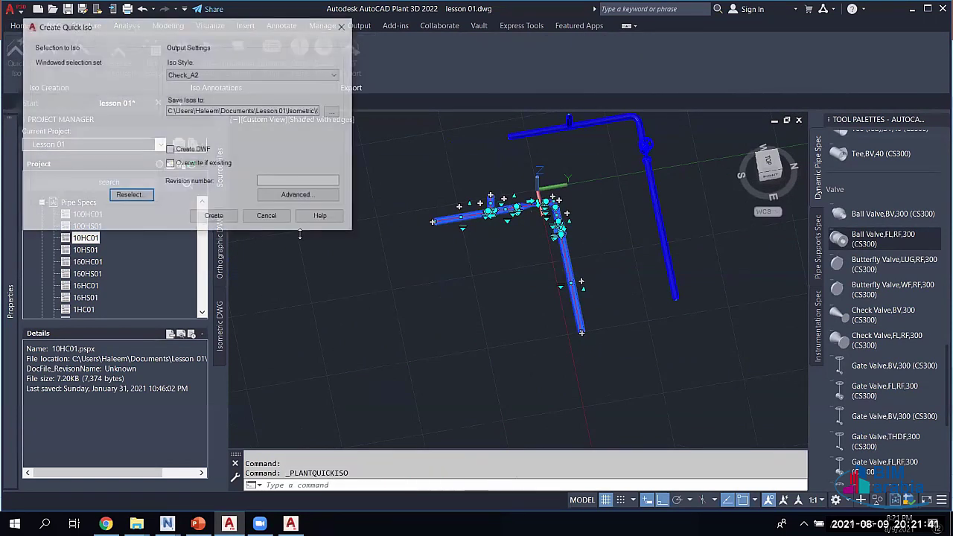
{"action": "left_click", "coordinate": [214, 216]}
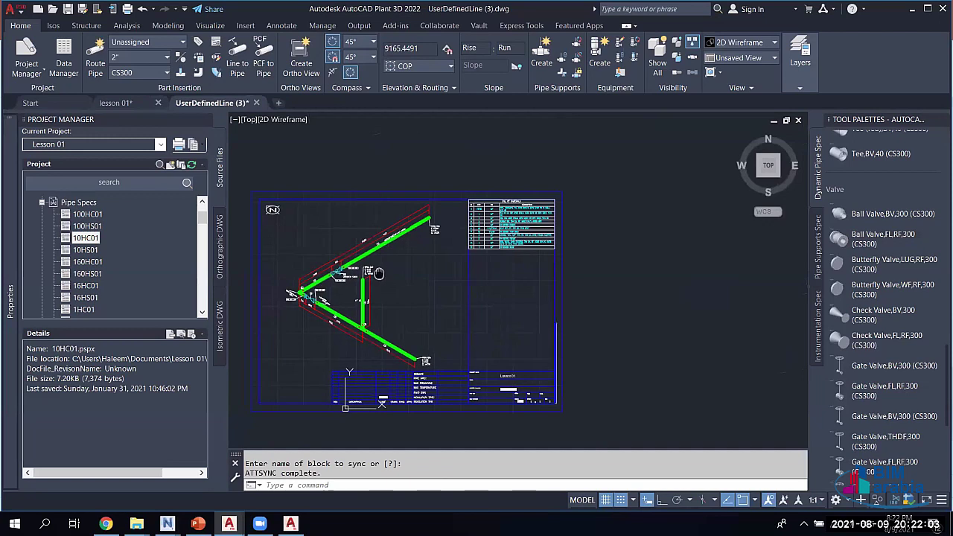
{"action": "scroll", "coordinate": [441, 262], "scroll_direction": "up", "scroll_amount": 4}
{"action": "middle_click_drag", "start_coordinate": [553, 212], "coordinate": [535, 282]}
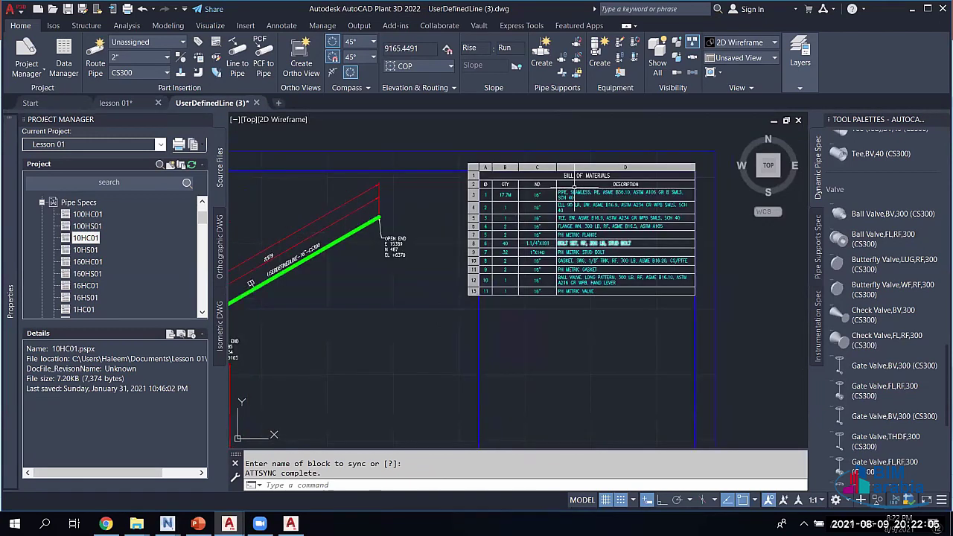
{"action": "scroll", "coordinate": [547, 212], "scroll_direction": "down", "scroll_amount": 2}
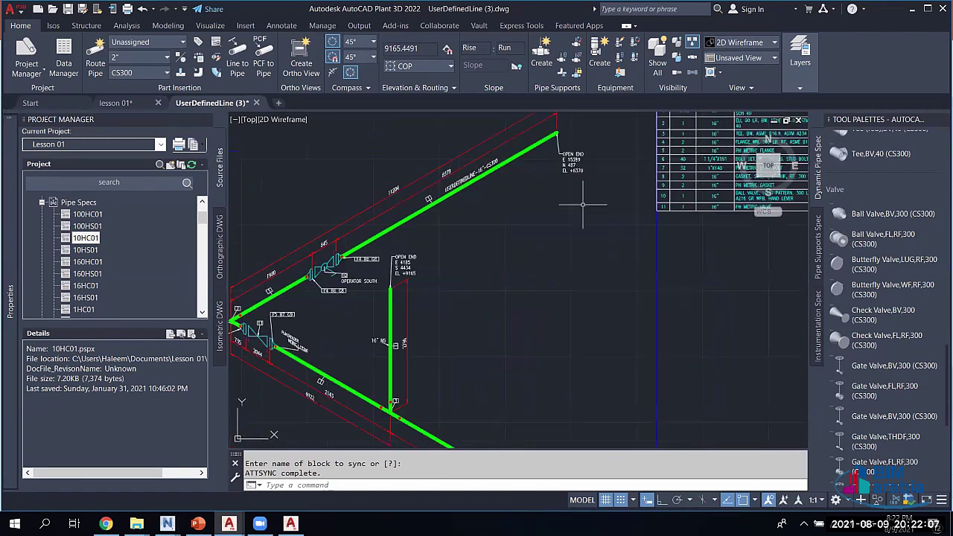
{"action": "scroll", "coordinate": [540, 168], "scroll_direction": "down", "scroll_amount": 2}
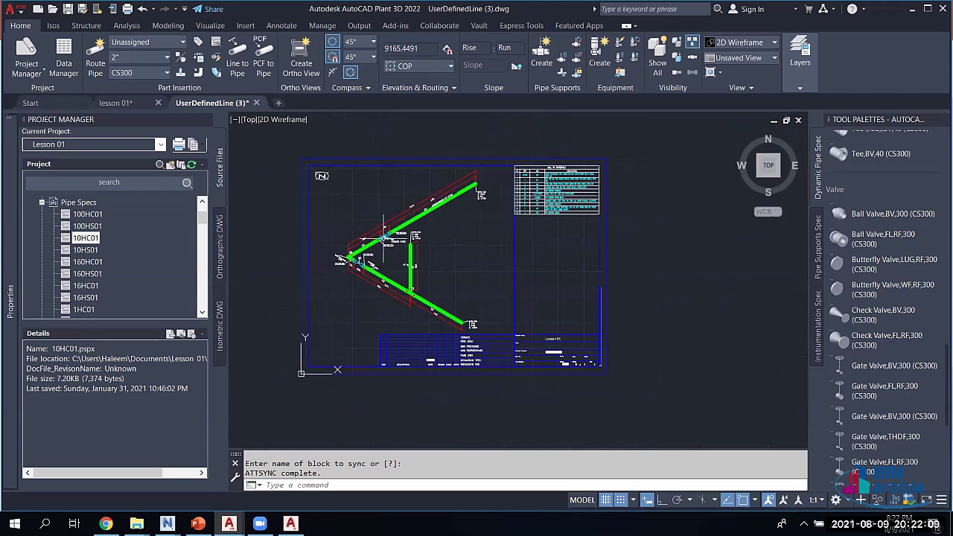
{"action": "scroll", "coordinate": [387, 239], "scroll_direction": "up", "scroll_amount": 2}
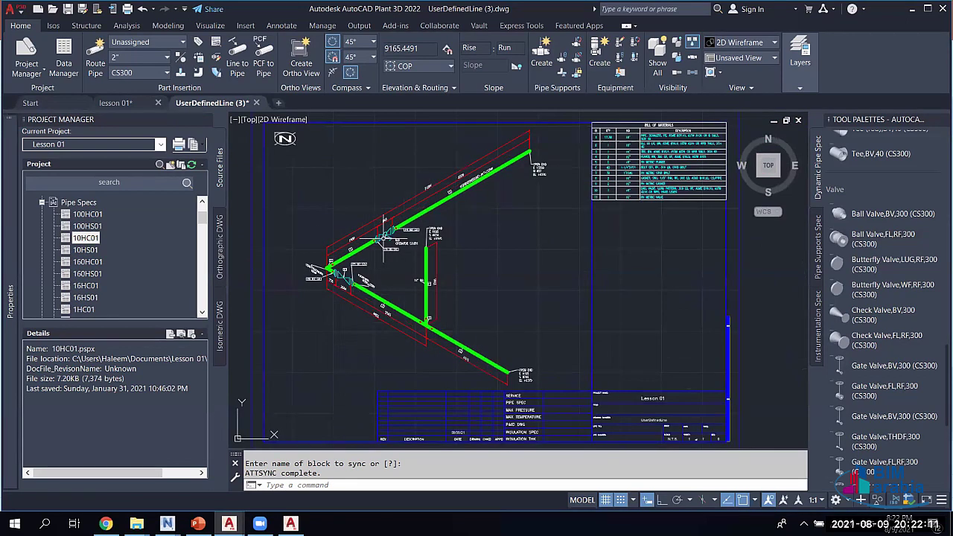
{"action": "scroll", "coordinate": [384, 240], "scroll_direction": "up", "scroll_amount": 4}
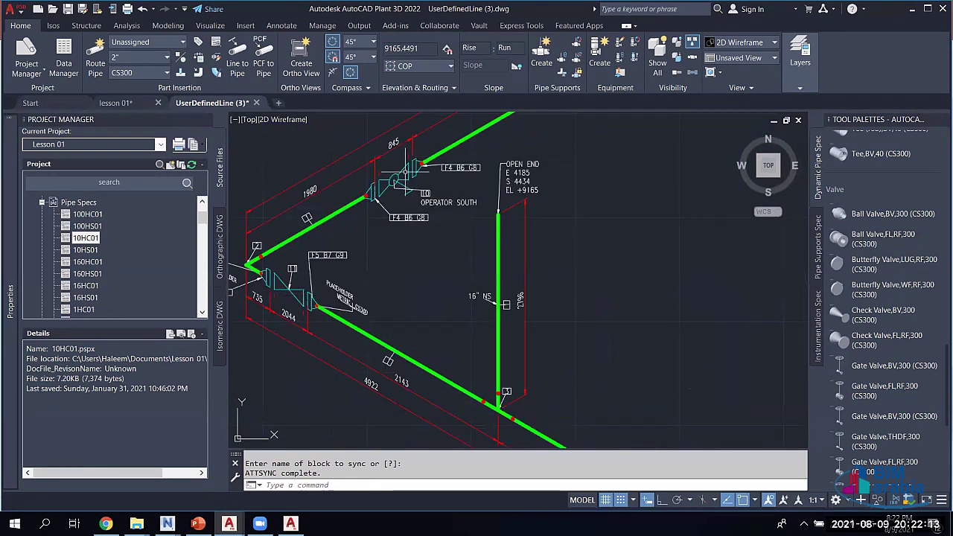
{"action": "middle_click_drag", "start_coordinate": [328, 234], "coordinate": [332, 181]}
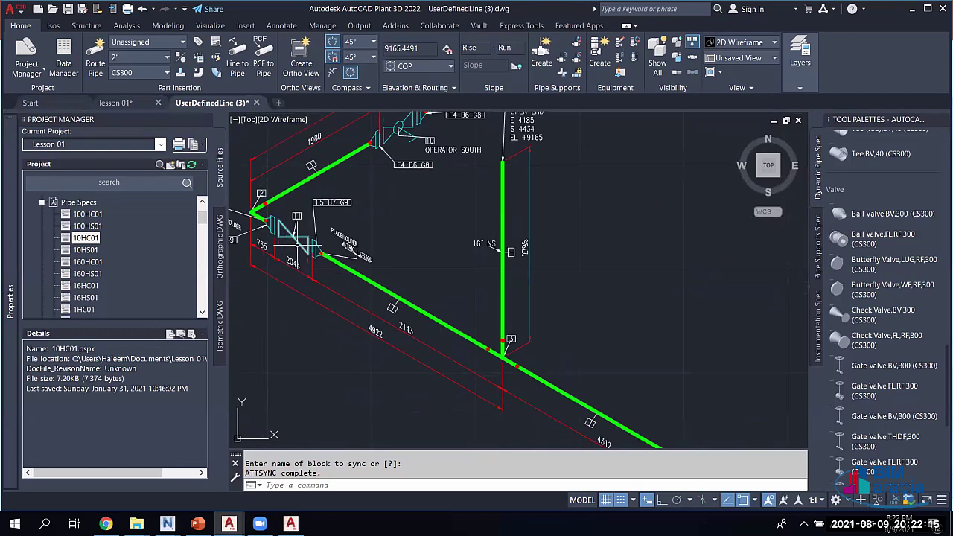
{"action": "middle_click_drag", "start_coordinate": [319, 294], "coordinate": [297, 276]}
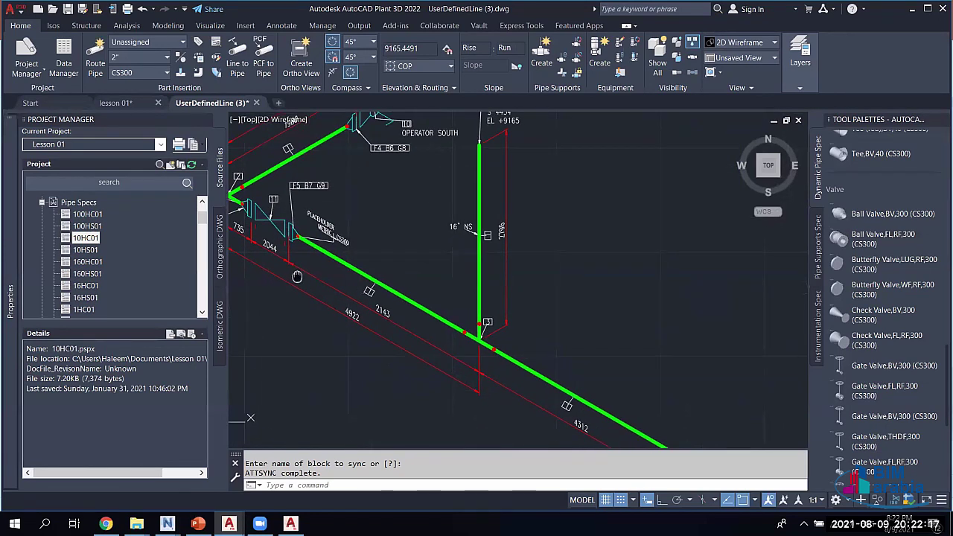
{"action": "middle_click_drag", "start_coordinate": [338, 333], "coordinate": [400, 300]}
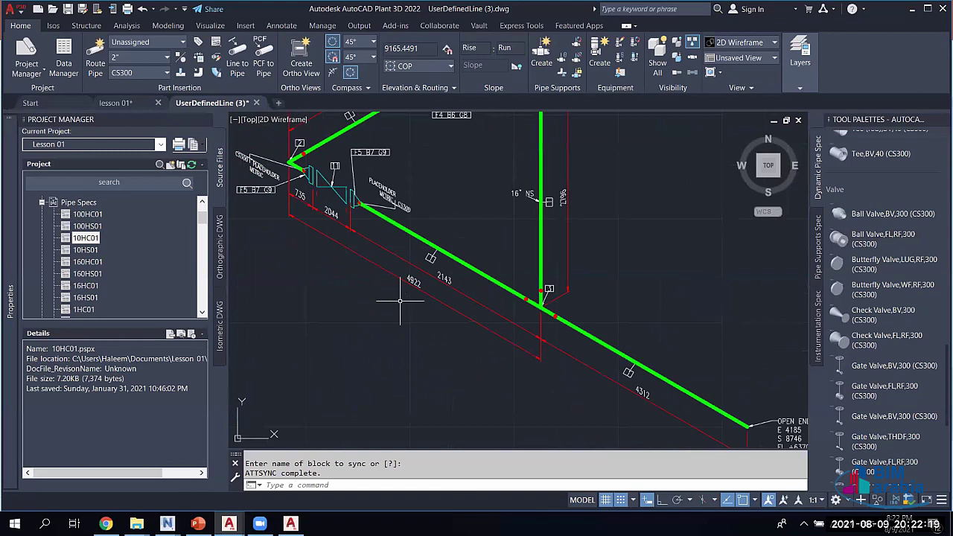
{"action": "middle_click_drag", "start_coordinate": [580, 317], "coordinate": [503, 296]}
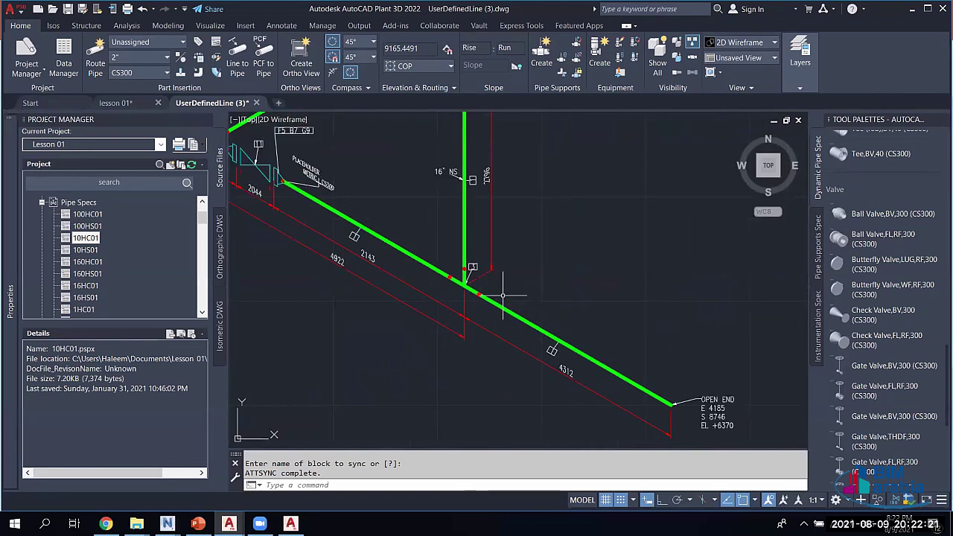
{"action": "middle_click", "coordinate": [503, 296]}
{"action": "middle_click", "coordinate": [504, 296]}
{"action": "scroll", "coordinate": [571, 188], "scroll_direction": "up", "scroll_amount": 5}
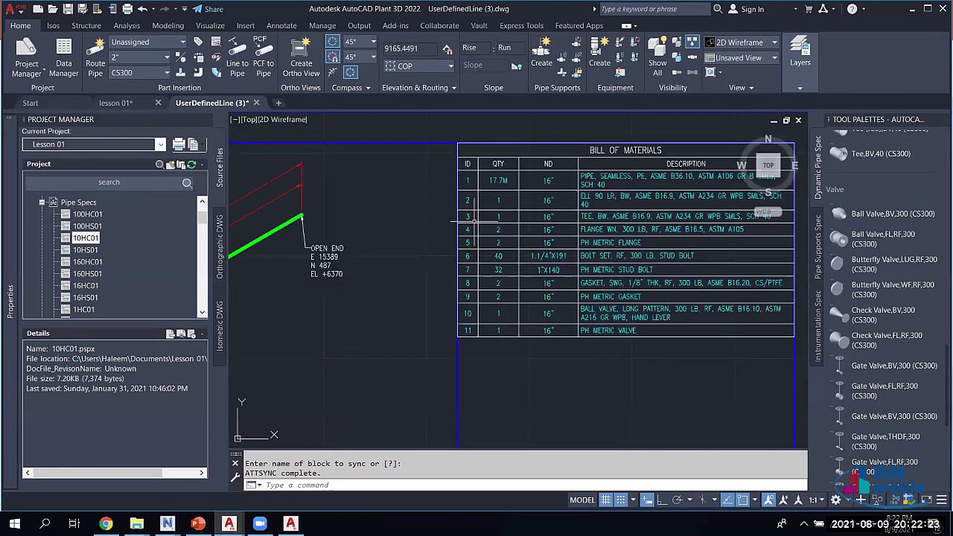
{"action": "left_click", "coordinate": [628, 223]}
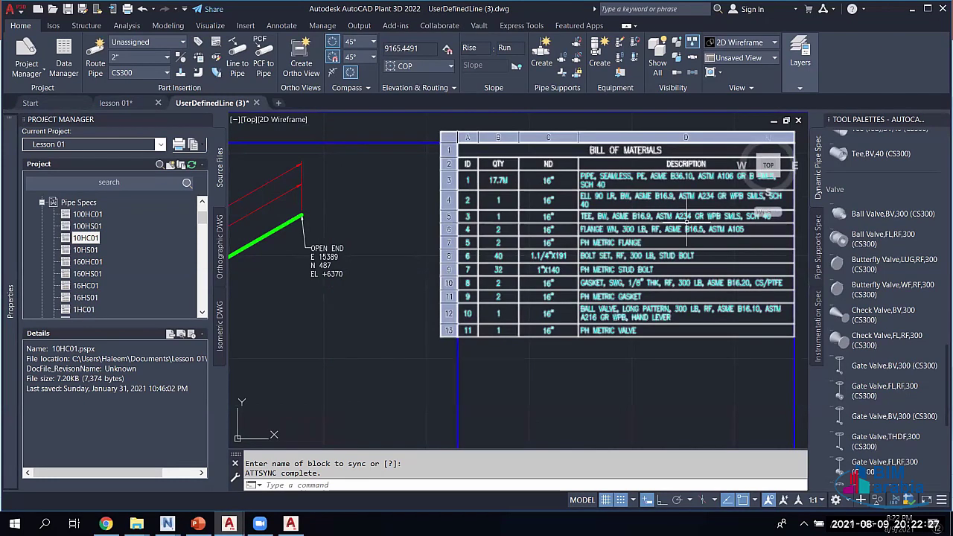
{"action": "middle_click_drag", "start_coordinate": [693, 221], "coordinate": [606, 223]}
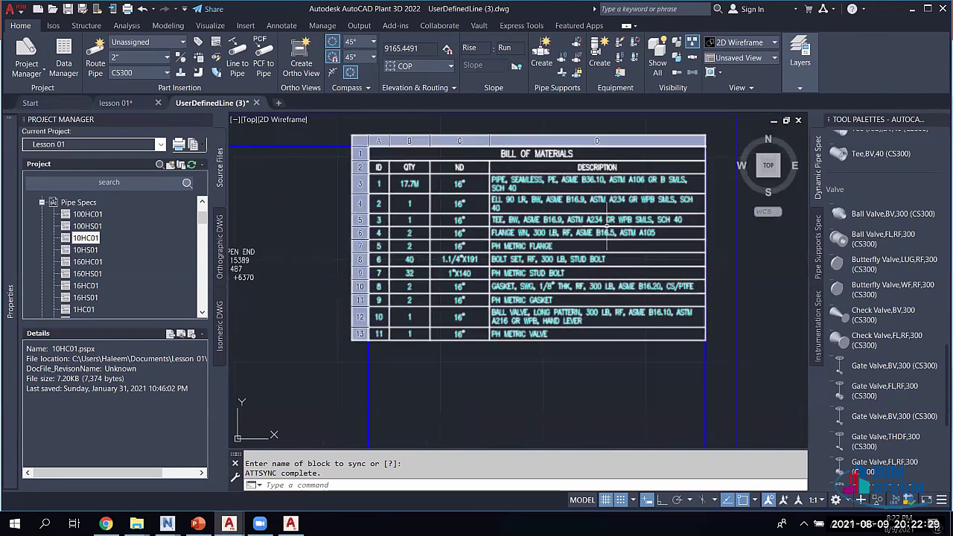
{"action": "left_click", "coordinate": [678, 219]}
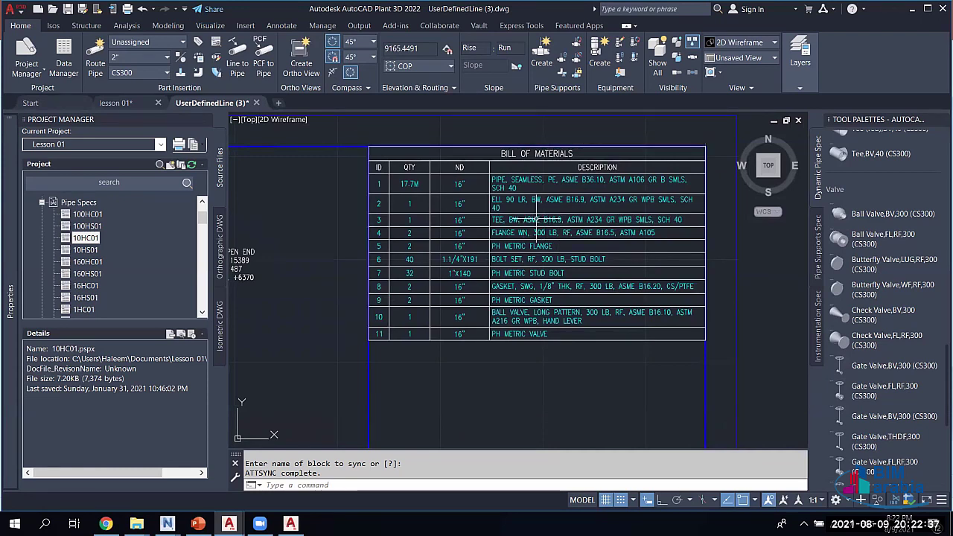
{"action": "middle_click_drag", "start_coordinate": [414, 269], "coordinate": [641, 224]}
{"action": "middle_click", "coordinate": [641, 225]}
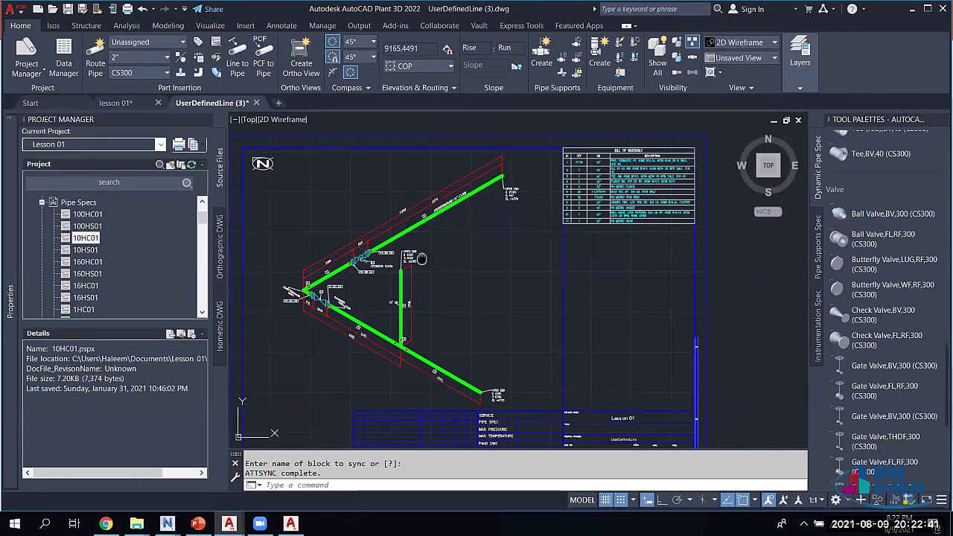
- Select a cell in the isometric's bill of materials, then clear the selection
{"action": "middle_click_drag", "start_coordinate": [418, 264], "coordinate": [424, 232]}
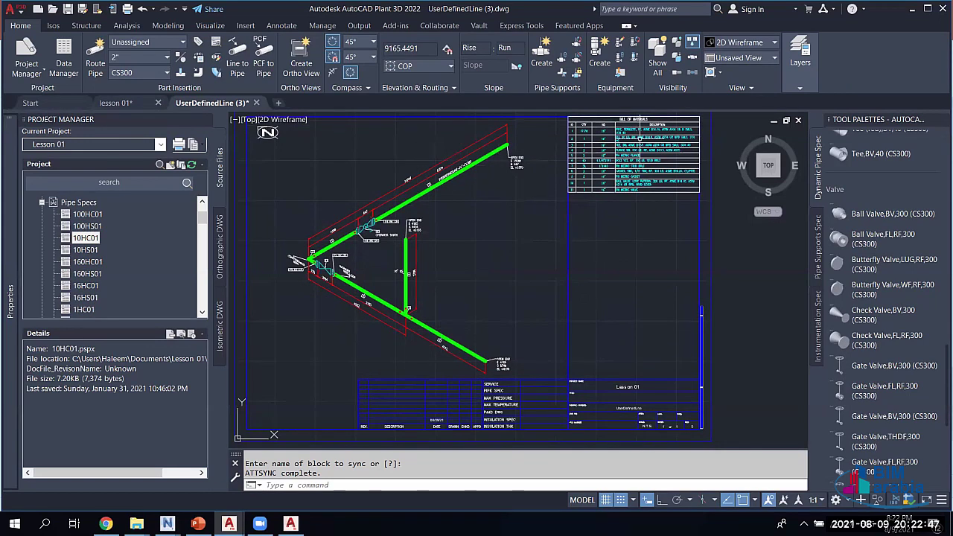
{"action": "left_click", "coordinate": [655, 181]}
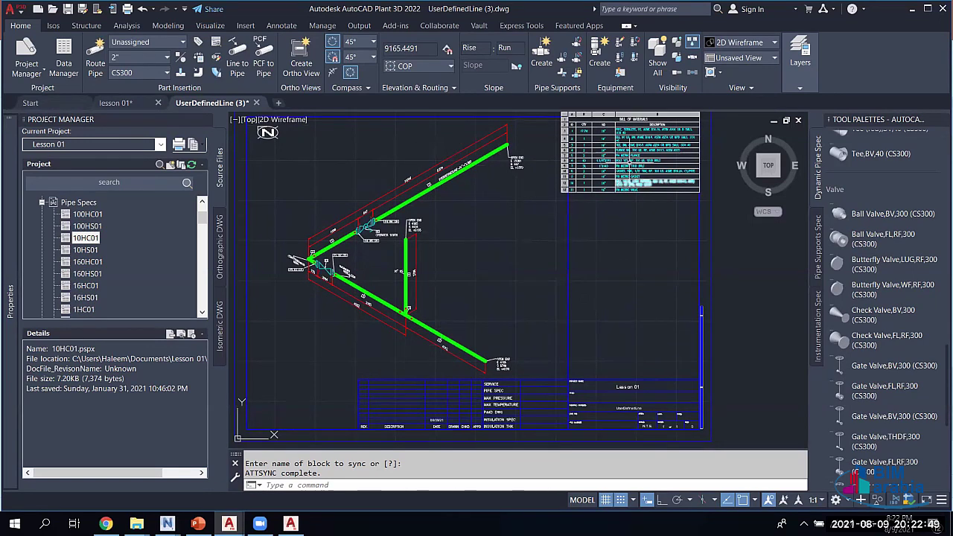
{"action": "key", "text": "Escape"}
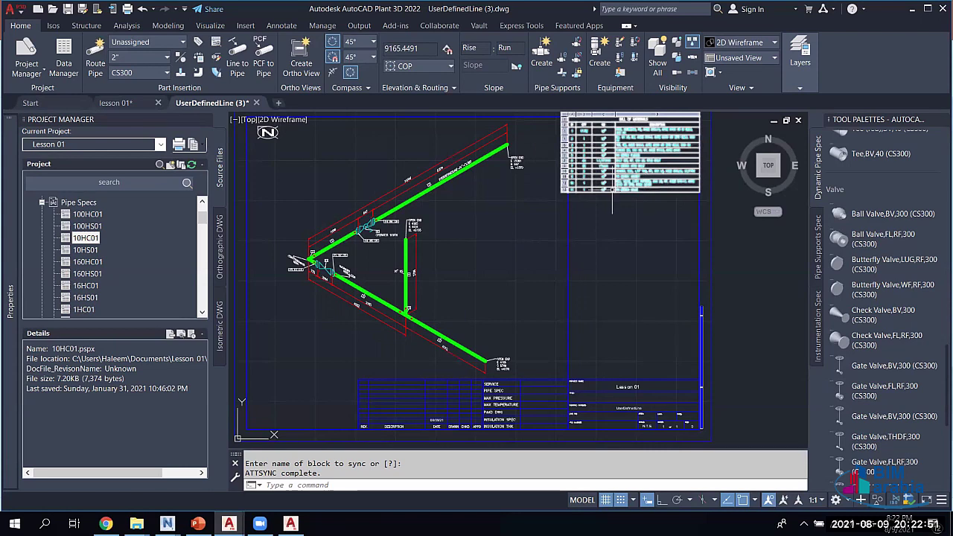
{"action": "key", "text": "Escape"}
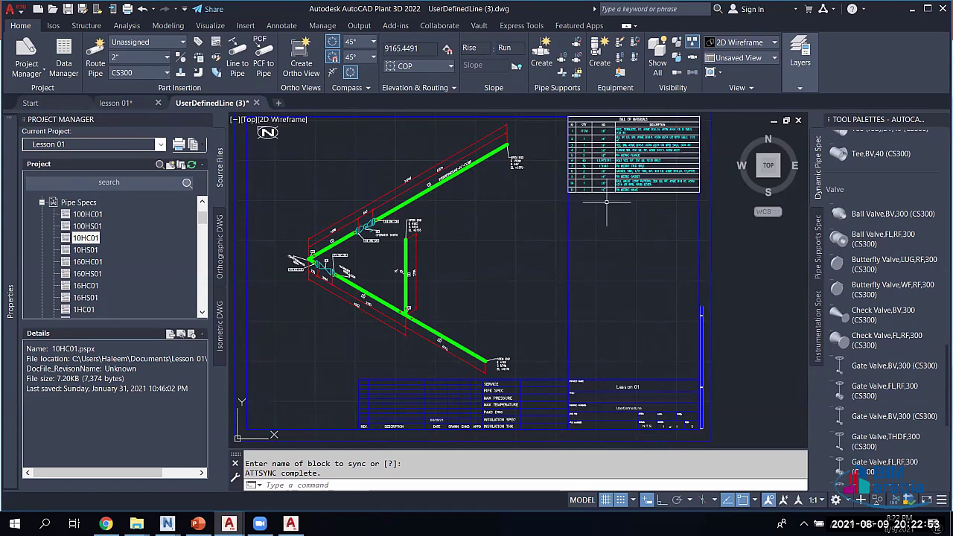
- Fit the whole isometric sheet in view, then switch to PowerPoint slide 5
{"action": "scroll", "coordinate": [572, 324], "scroll_direction": "down", "scroll_amount": 2}
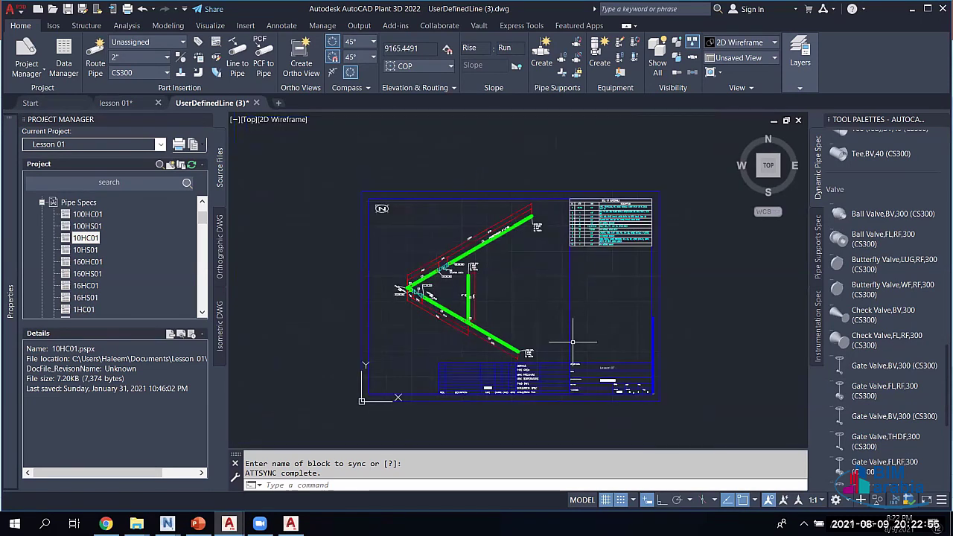
{"action": "mouse_move", "coordinate": [538, 395]}
{"action": "middle_mouse_down"}
{"action": "mouse_move", "coordinate": [530, 317]}
{"action": "mouse_move", "coordinate": [404, 191]}
{"action": "middle_mouse_up"}
{"action": "scroll", "coordinate": [529, 298], "scroll_direction": "up", "scroll_amount": 5}
{"action": "scroll", "coordinate": [372, 159], "scroll_direction": "down", "scroll_amount": 3}
{"action": "middle_click_drag", "start_coordinate": [372, 159], "coordinate": [362, 276]}
{"action": "scroll", "coordinate": [360, 291], "scroll_direction": "up", "scroll_amount": 1}
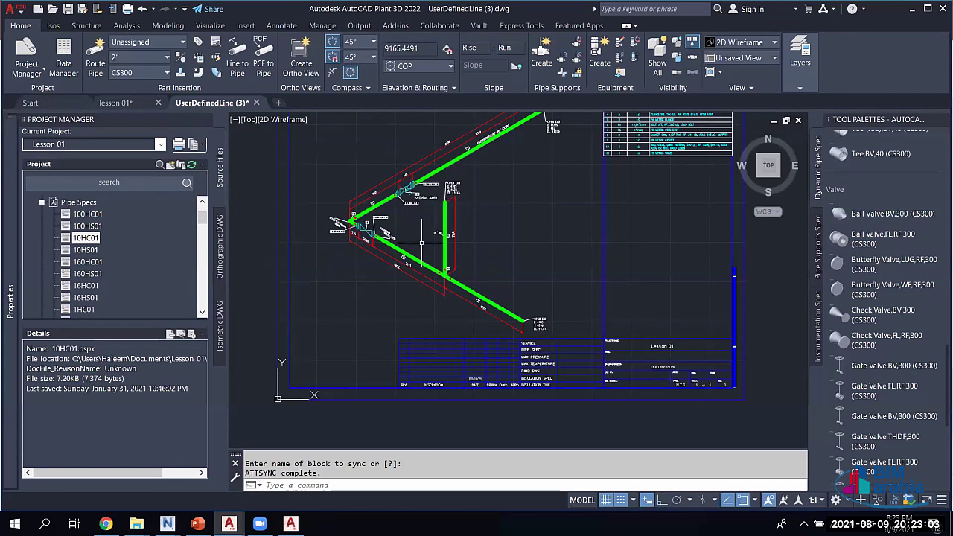
{"action": "middle_click_drag", "start_coordinate": [422, 242], "coordinate": [403, 285]}
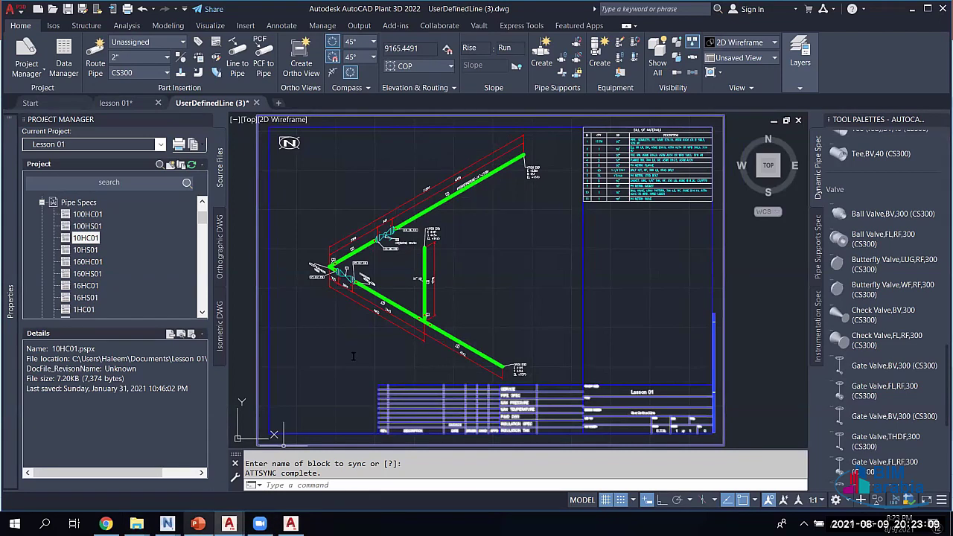
{"action": "key", "text": "alt+Tab"}
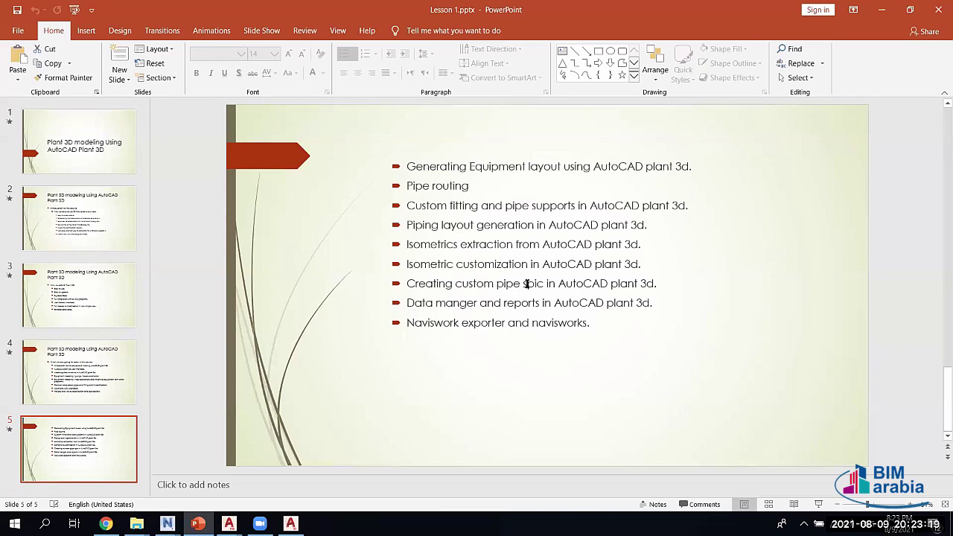
- Highlight the pipe spec and Data Manager bullets on slide 5, then close Plant 3D's Data Manager
{"action": "left_click_drag", "start_coordinate": [457, 286], "coordinate": [512, 285]}
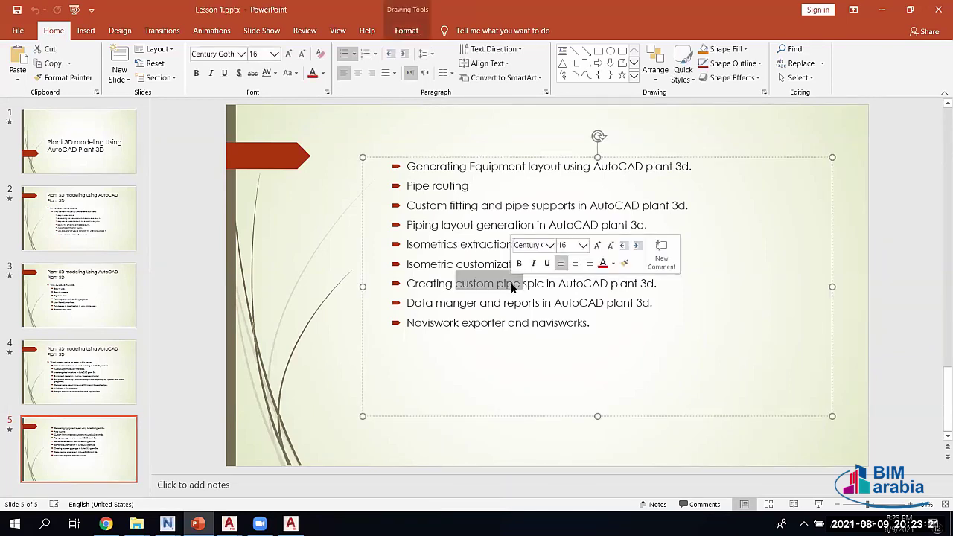
{"action": "left_click", "coordinate": [511, 284]}
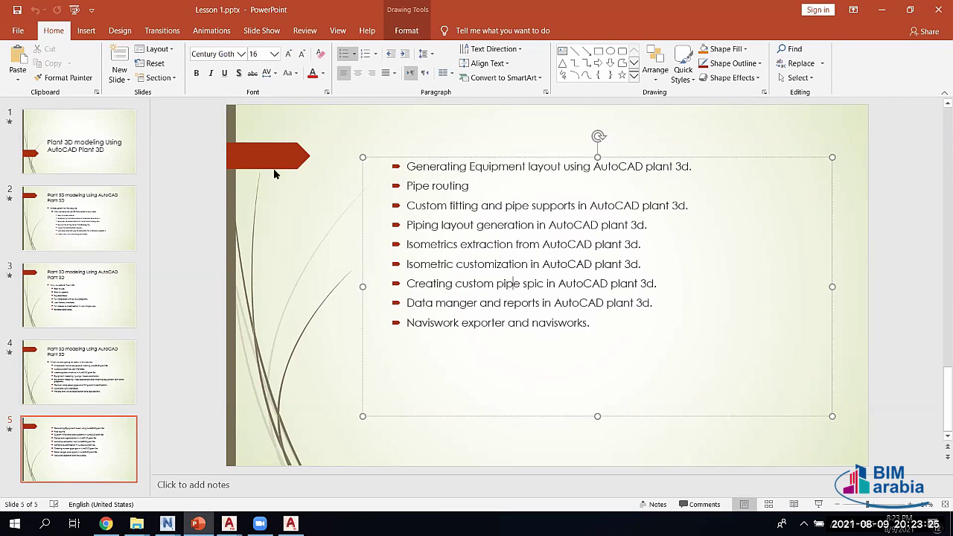
{"action": "left_click_drag", "start_coordinate": [498, 285], "coordinate": [638, 285]}
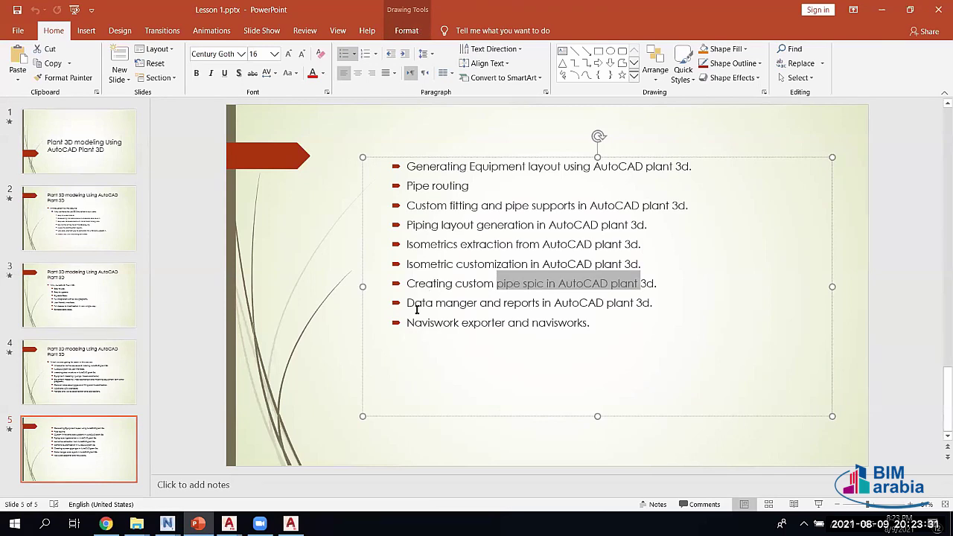
{"action": "left_click_drag", "start_coordinate": [408, 304], "coordinate": [542, 303]}
{"action": "left_click", "coordinate": [579, 303]}
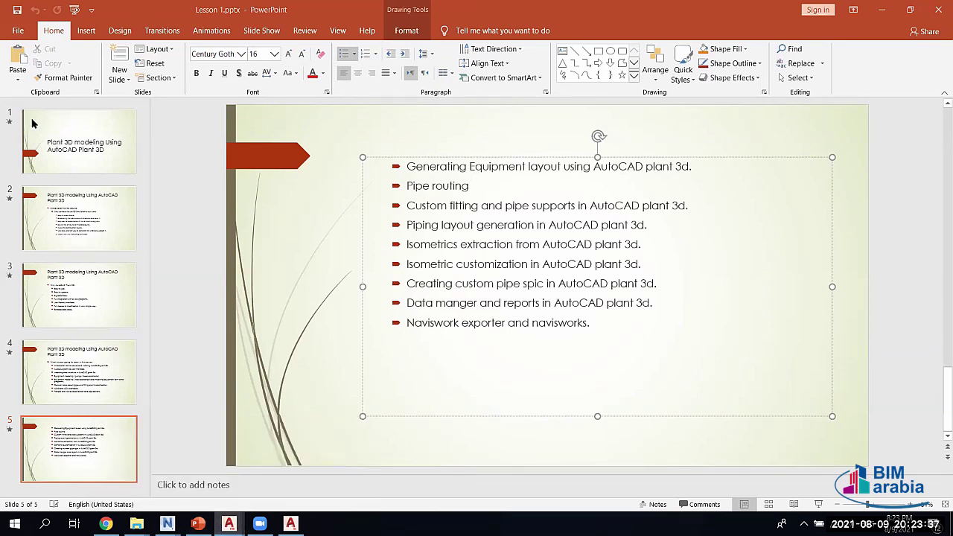
{"action": "key", "text": "alt+Tab"}
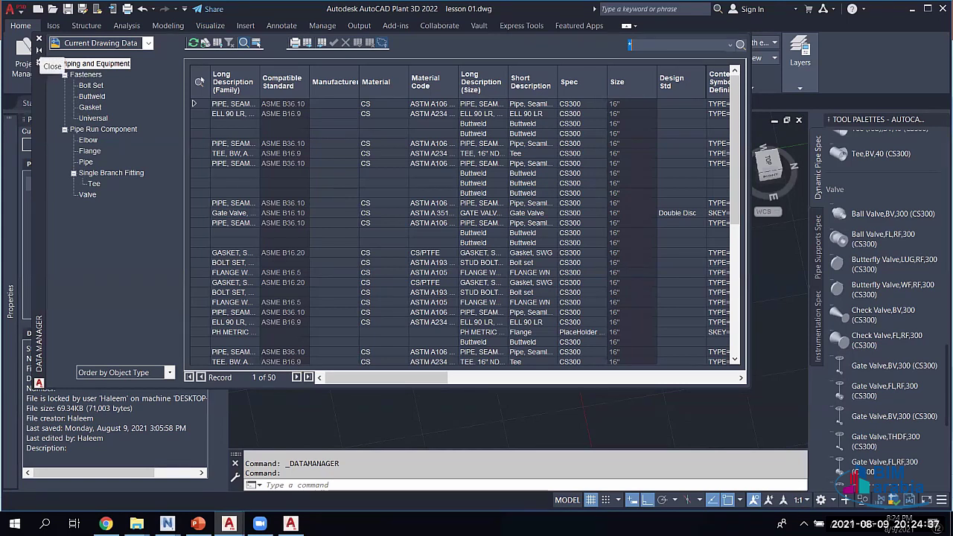
{"action": "left_click", "coordinate": [39, 39]}
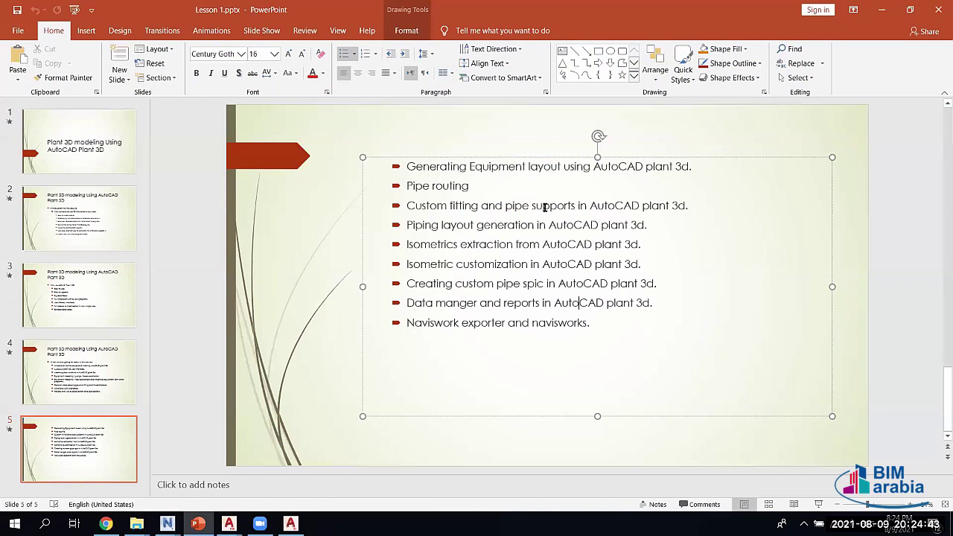
- Select the word 'reports' in the eighth bullet of slide 5
{"action": "double_click", "coordinate": [521, 302]}
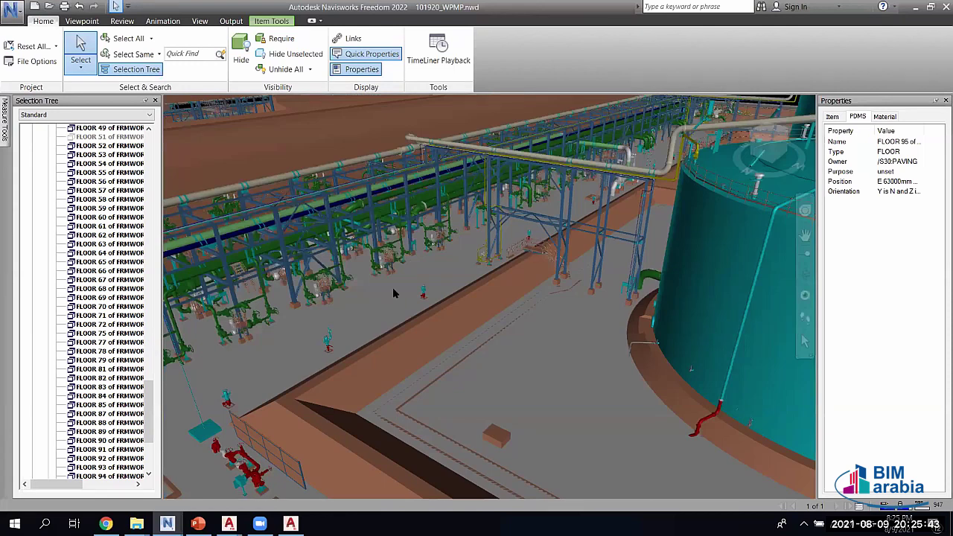
- Hide the FLOOR 107 paving slab under the pipe rack and toggle BOX 23's visibility
{"action": "scroll", "coordinate": [395, 293], "scroll_direction": "up", "scroll_amount": 3}
{"action": "middle_click_drag", "start_coordinate": [466, 342], "coordinate": [464, 389], "text": "shift"}
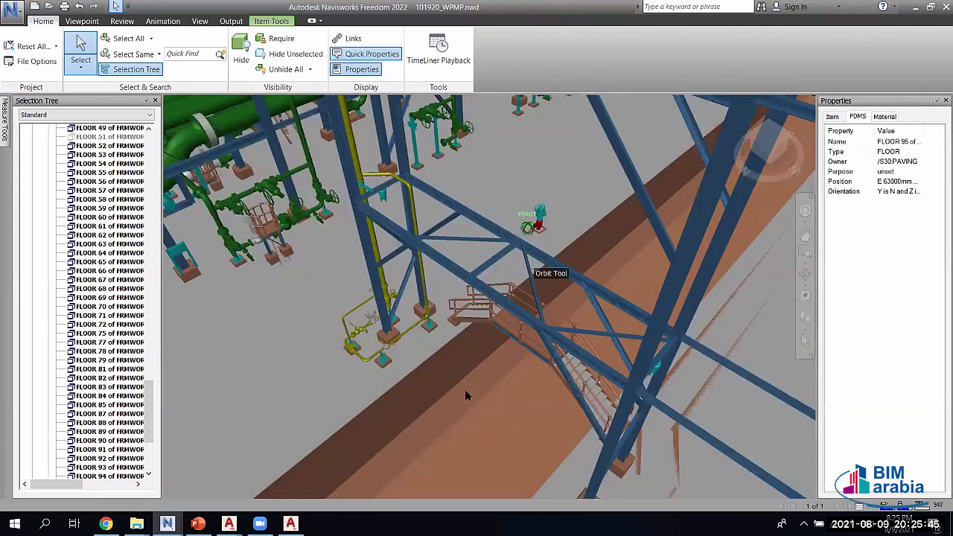
{"action": "right_click", "coordinate": [427, 322]}
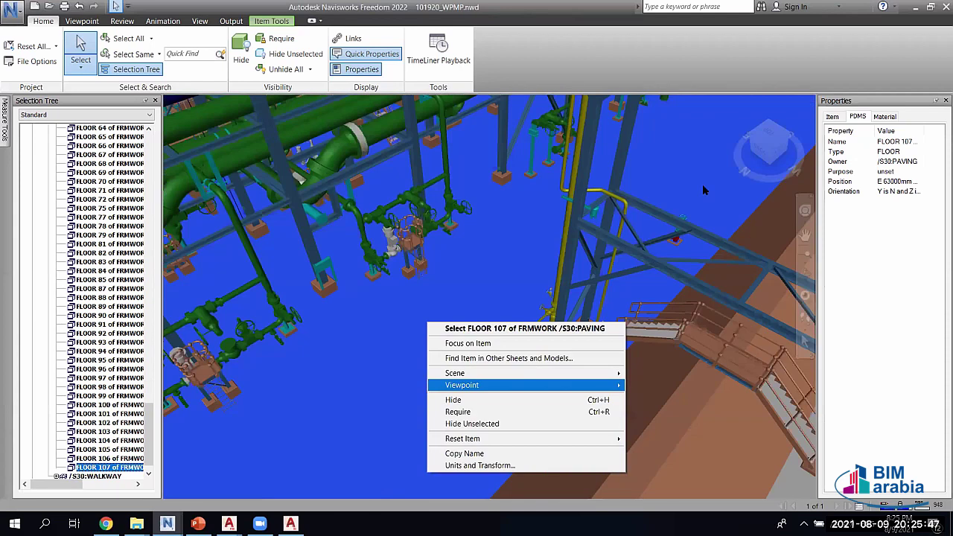
{"action": "key", "text": "ctrl+h"}
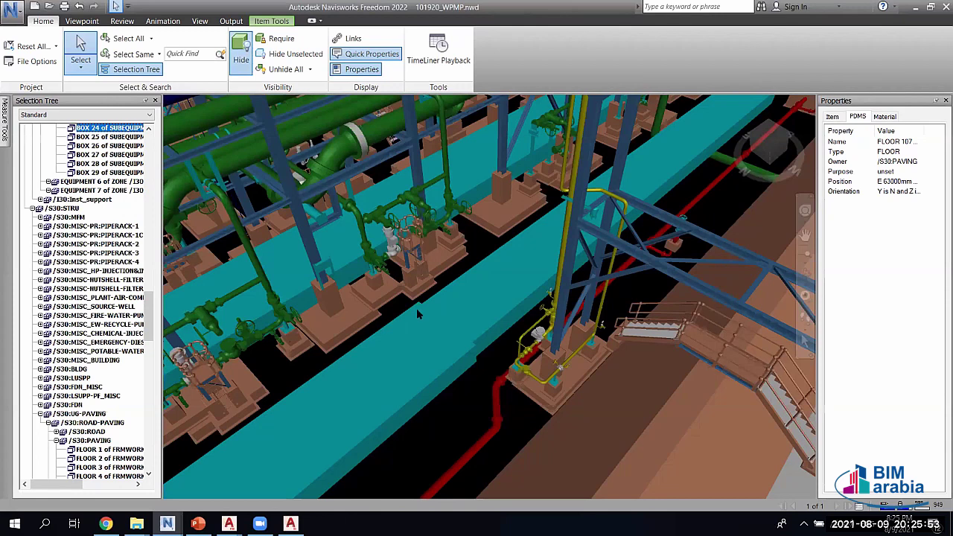
{"action": "left_click", "coordinate": [324, 325]}
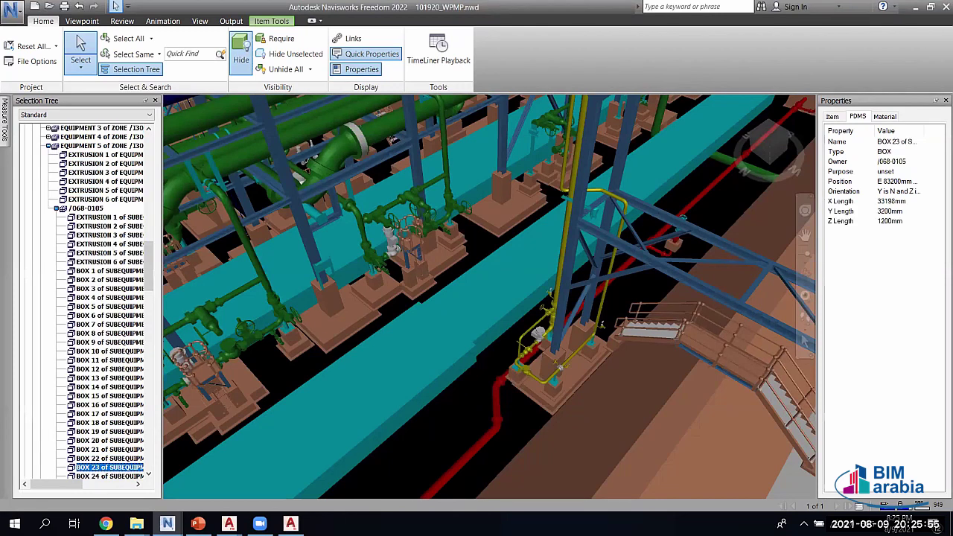
{"action": "key", "text": "ctrl+h"}
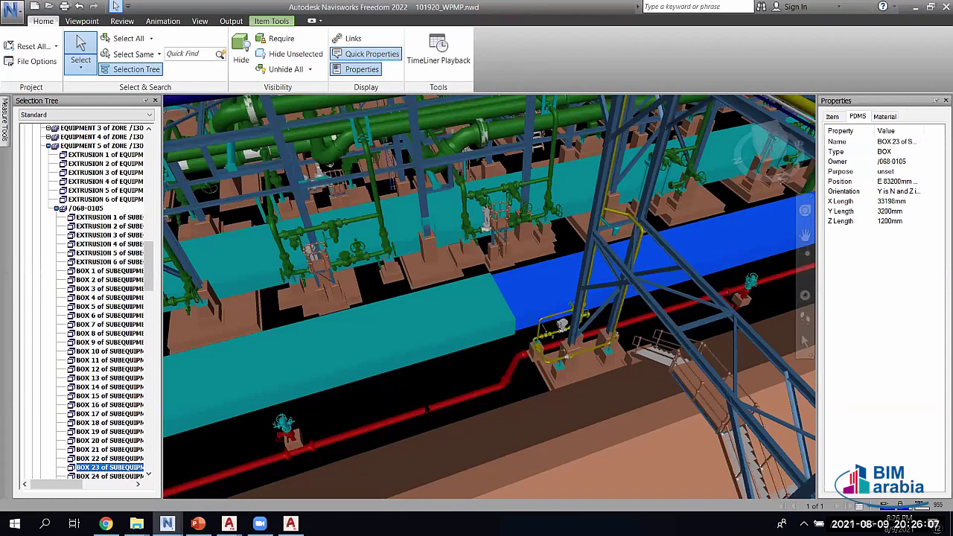
- Inspect properties of a concrete footing, the BOX 24 slab and the large TUBE 2 pipe
{"action": "middle_click_drag", "start_coordinate": [533, 354], "coordinate": [430, 366], "text": "shift"}
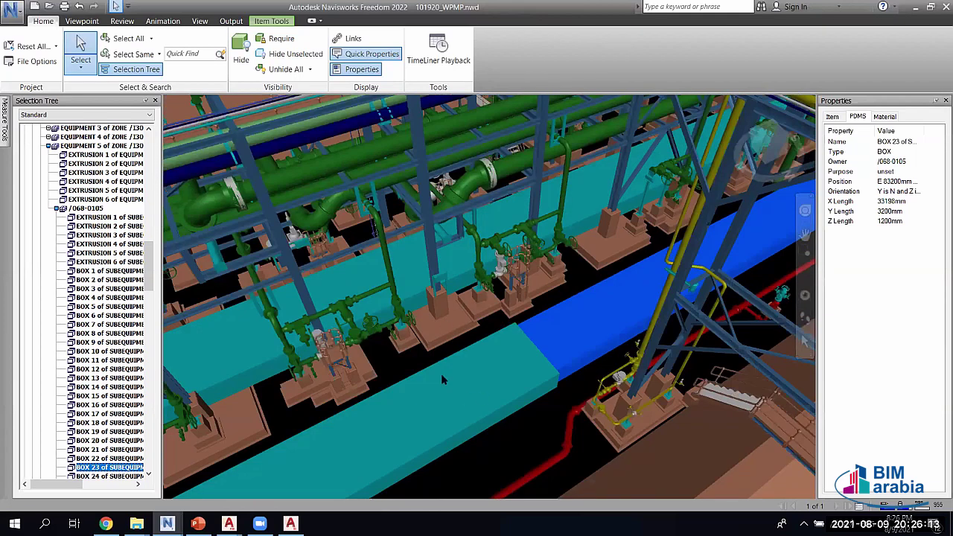
{"action": "left_click", "coordinate": [443, 328]}
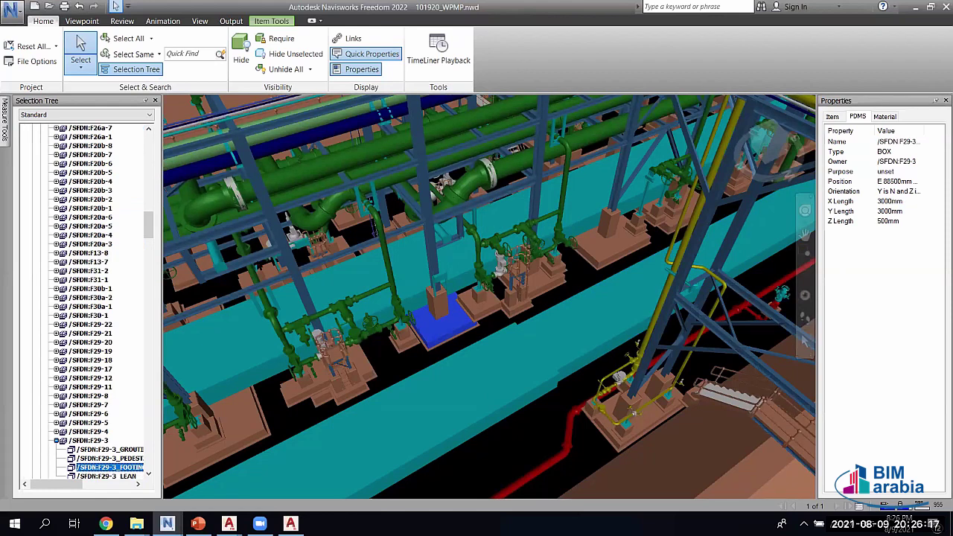
{"action": "left_click", "coordinate": [357, 417]}
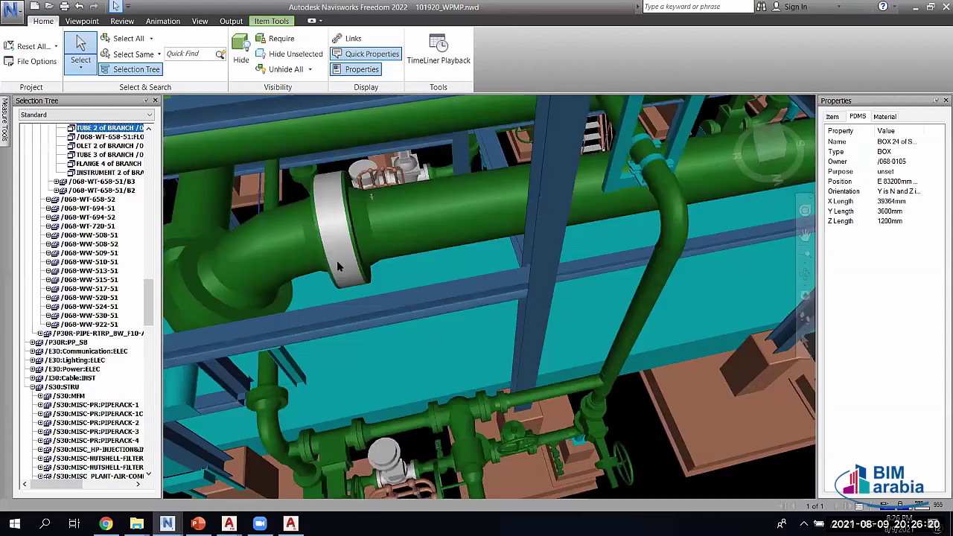
{"action": "left_click", "coordinate": [382, 263]}
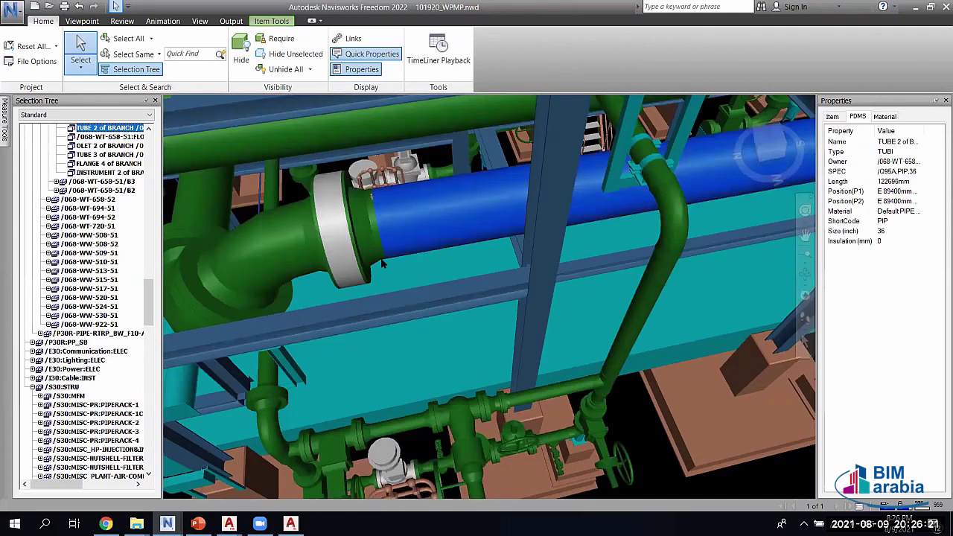
- Orbit, pan and zoom around the large pipe down to the ladder cage and valves
{"action": "middle_click_drag", "start_coordinate": [332, 283], "coordinate": [415, 351]}
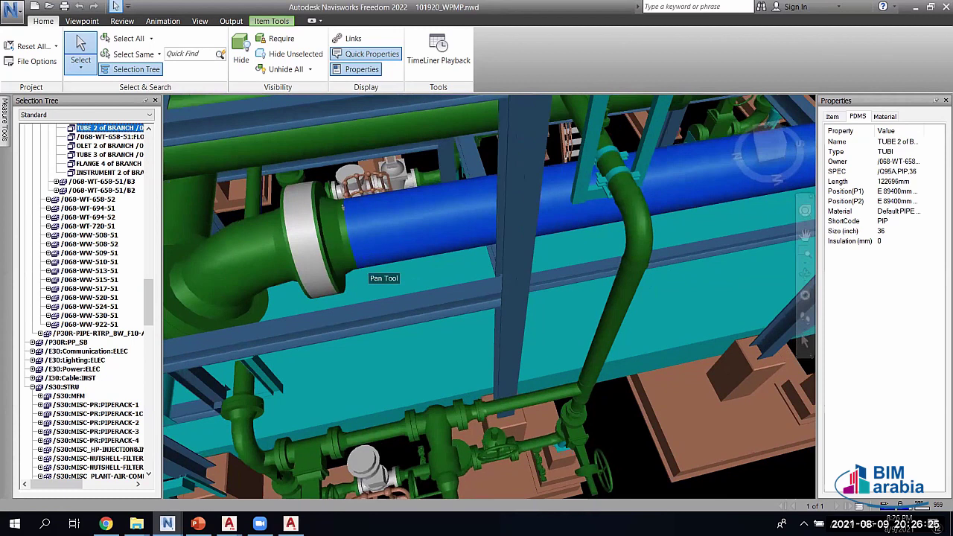
{"action": "middle_click_drag", "start_coordinate": [372, 269], "coordinate": [329, 296], "text": "shift"}
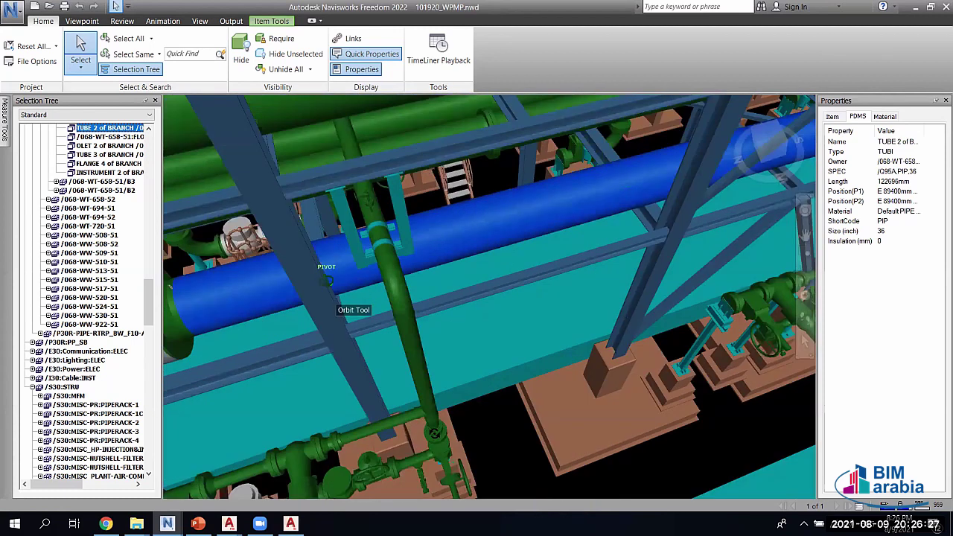
{"action": "middle_click_drag", "start_coordinate": [460, 453], "coordinate": [544, 296], "text": "shift"}
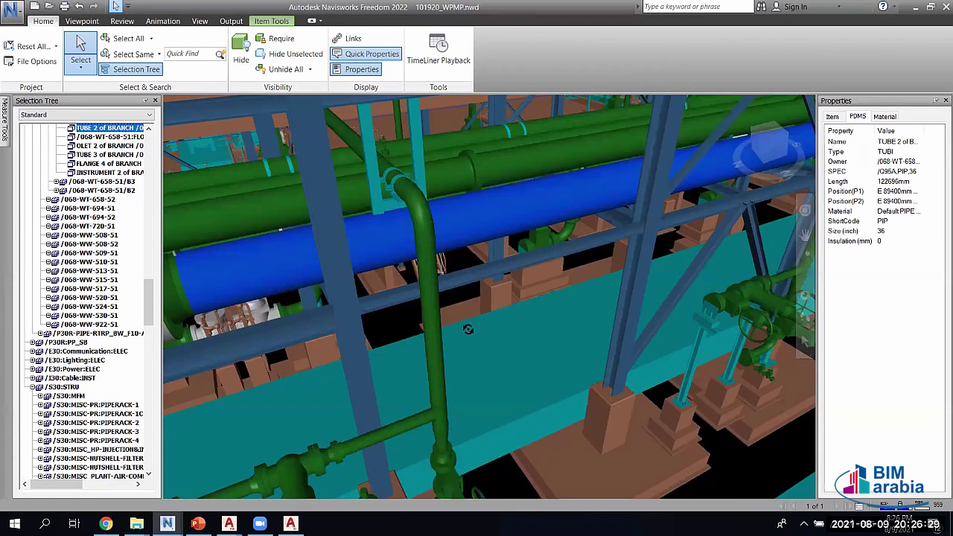
{"action": "scroll", "coordinate": [439, 340], "scroll_direction": "up", "scroll_amount": 5}
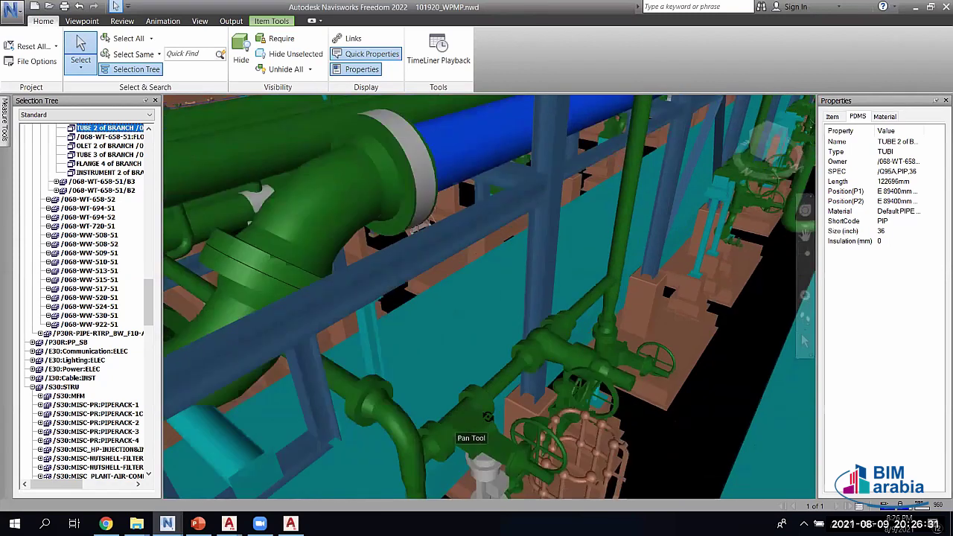
{"action": "middle_click_drag", "start_coordinate": [496, 421], "coordinate": [496, 396]}
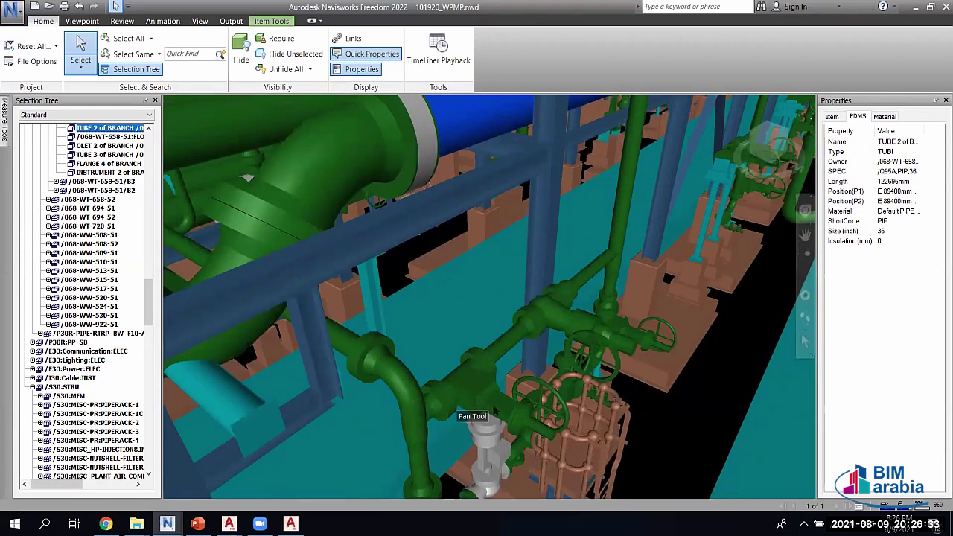
{"action": "scroll", "coordinate": [498, 445], "scroll_direction": "down", "scroll_amount": 2}
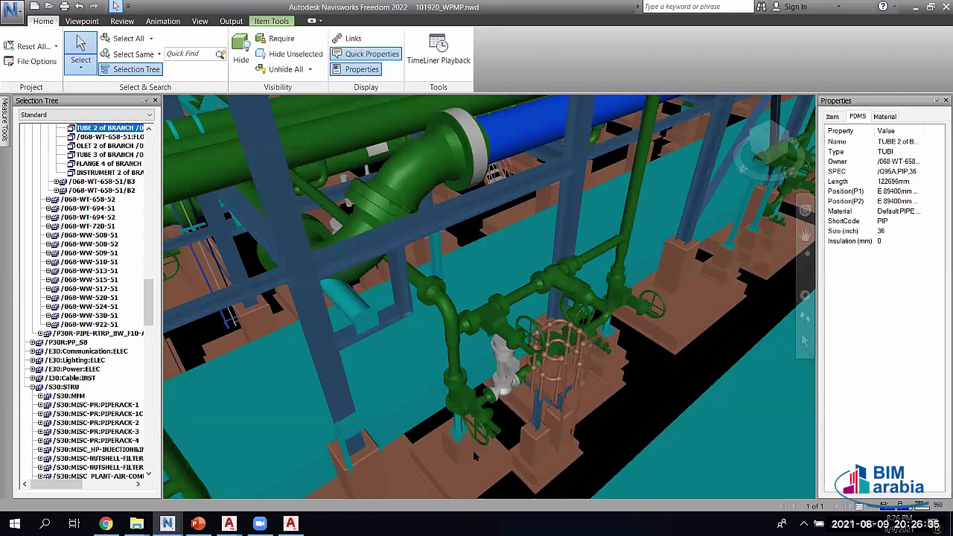
{"action": "middle_click_drag", "start_coordinate": [474, 455], "coordinate": [508, 370], "text": "shift"}
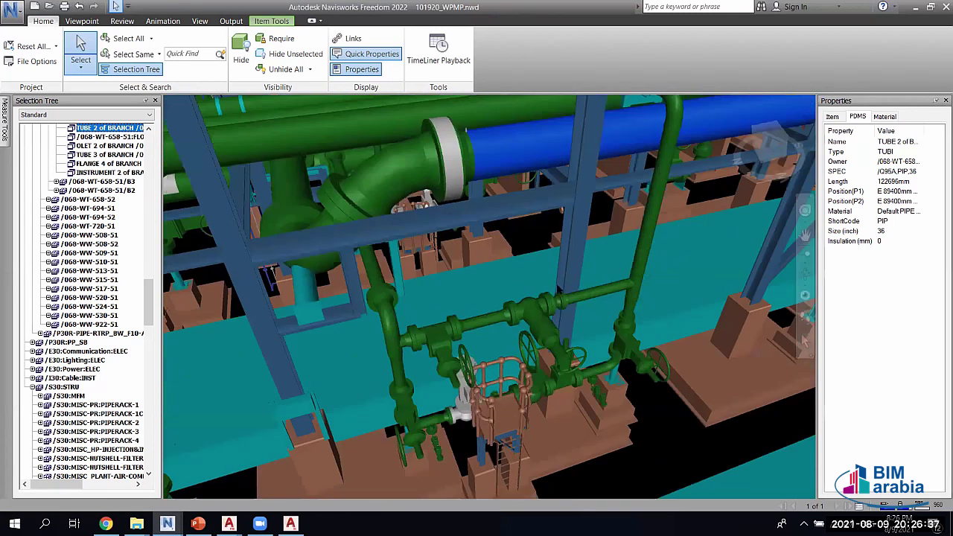
{"action": "middle_click_drag", "start_coordinate": [558, 290], "coordinate": [581, 294], "text": "shift"}
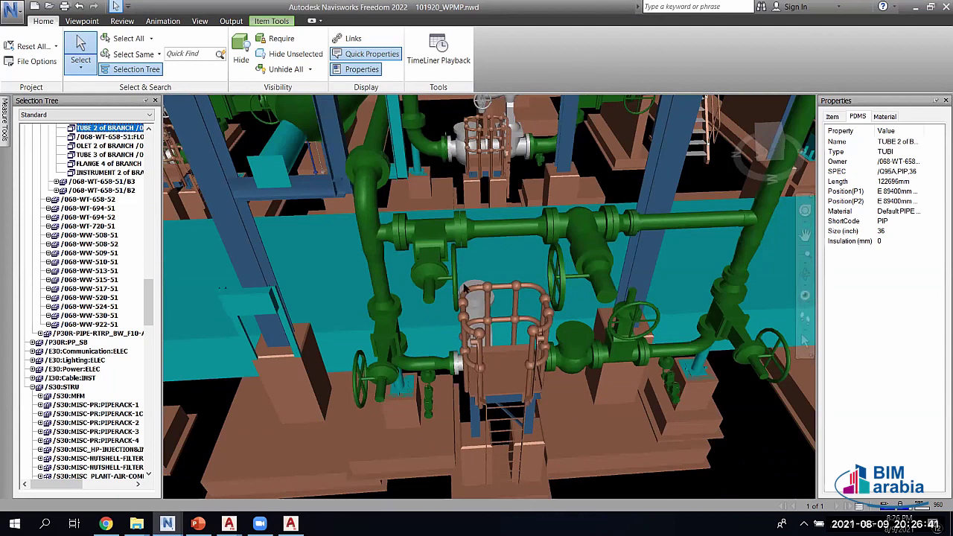
{"action": "mouse_move", "coordinate": [330, 311]}
{"action": "middle_mouse_down", "text": "shift"}
{"action": "mouse_move", "coordinate": [340, 320]}
{"action": "mouse_move", "coordinate": [331, 349]}
{"action": "middle_mouse_up", "text": "shift"}
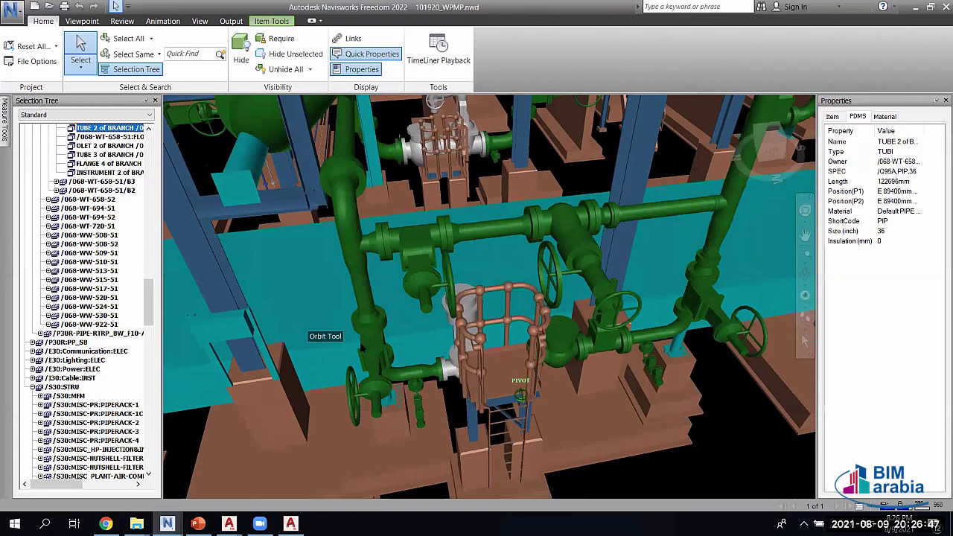
- Zoom and orbit over the pipe rack until the green valve assembly and grey relief valves fill the view
{"action": "scroll", "coordinate": [360, 347], "scroll_direction": "down", "scroll_amount": 5}
{"action": "scroll", "coordinate": [420, 325], "scroll_direction": "up", "scroll_amount": 2}
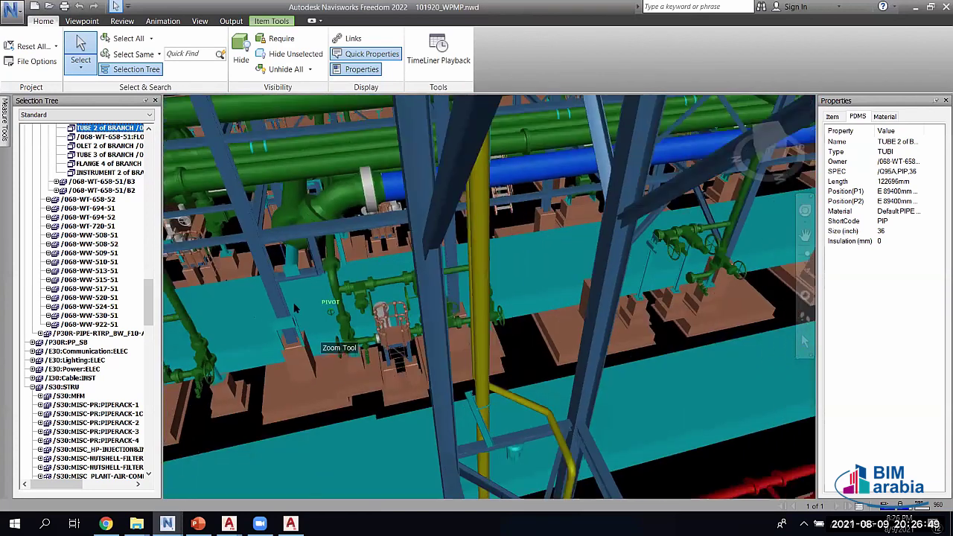
{"action": "scroll", "coordinate": [297, 305], "scroll_direction": "up", "scroll_amount": 2}
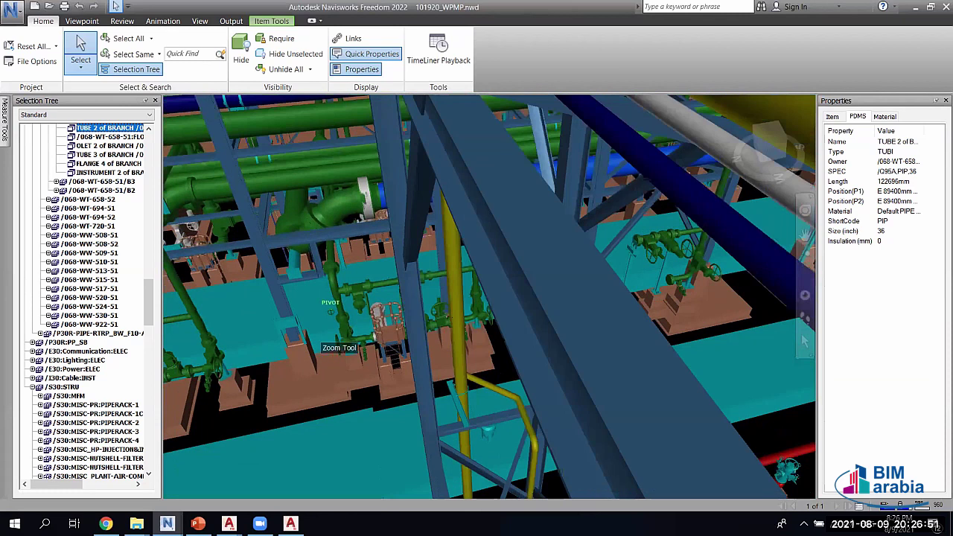
{"action": "scroll", "coordinate": [452, 287], "scroll_direction": "down", "scroll_amount": 3}
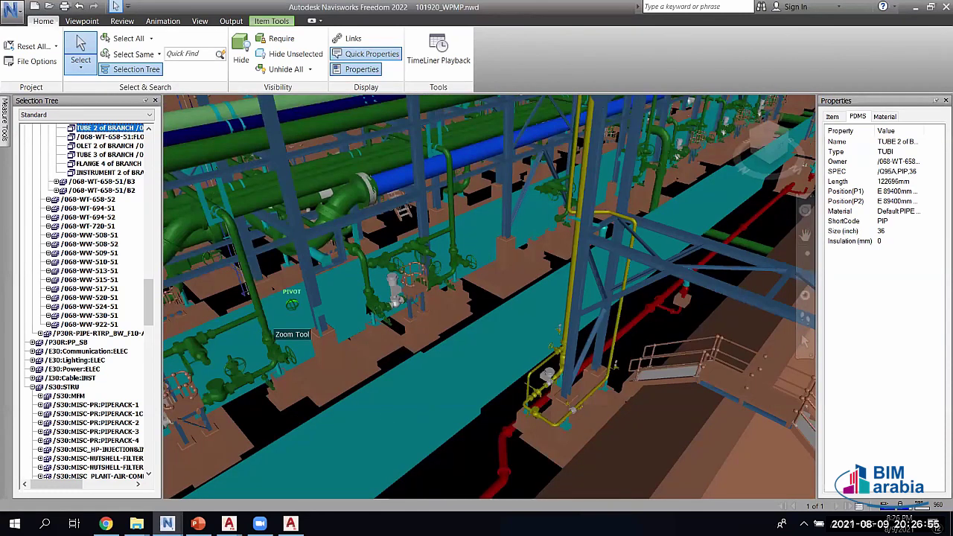
{"action": "scroll", "coordinate": [283, 312], "scroll_direction": "down", "scroll_amount": 3}
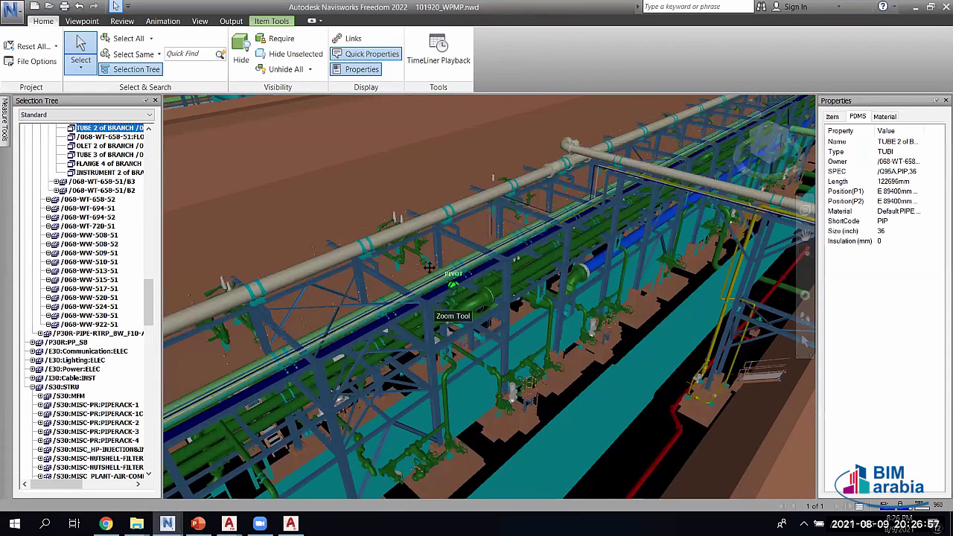
{"action": "scroll", "coordinate": [485, 239], "scroll_direction": "up", "scroll_amount": 5}
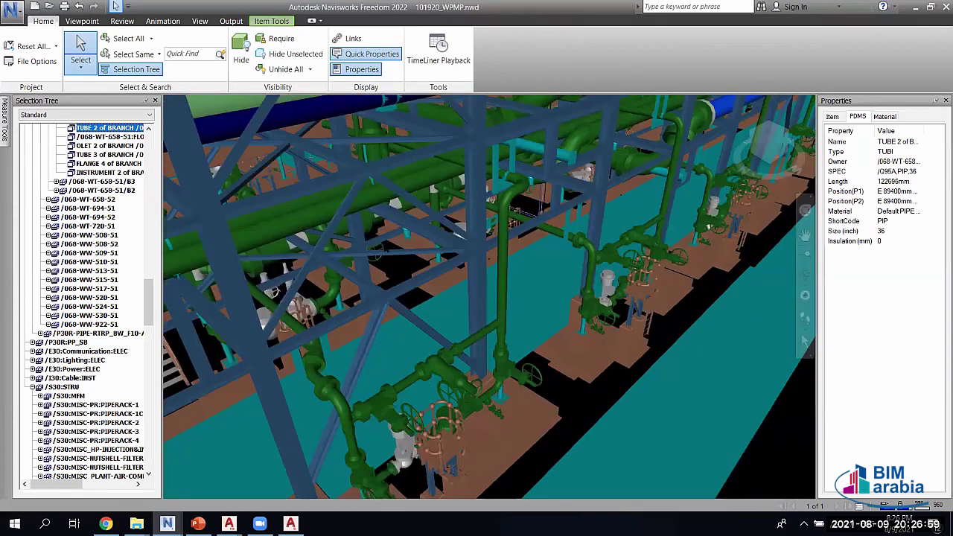
{"action": "scroll", "coordinate": [333, 255], "scroll_direction": "down", "scroll_amount": 5}
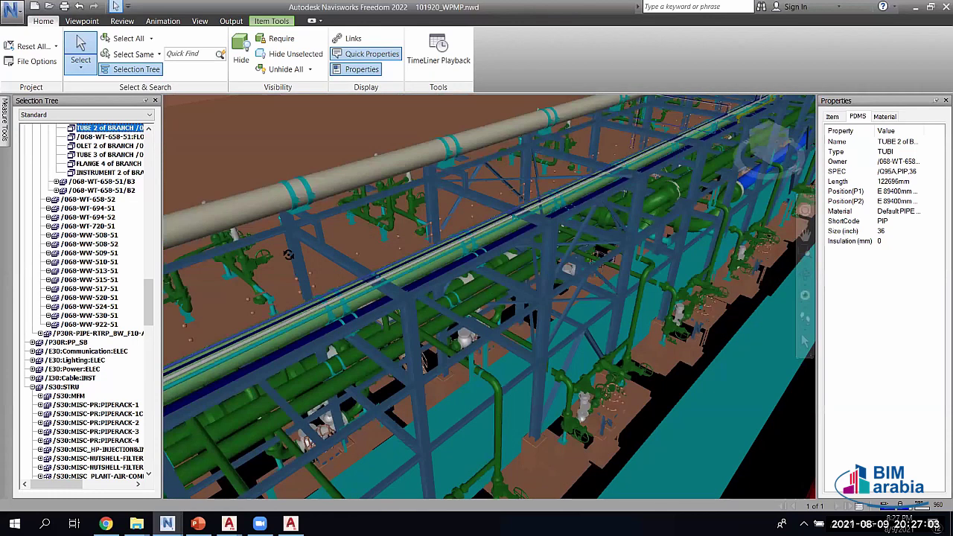
{"action": "scroll", "coordinate": [322, 203], "scroll_direction": "up", "scroll_amount": 2}
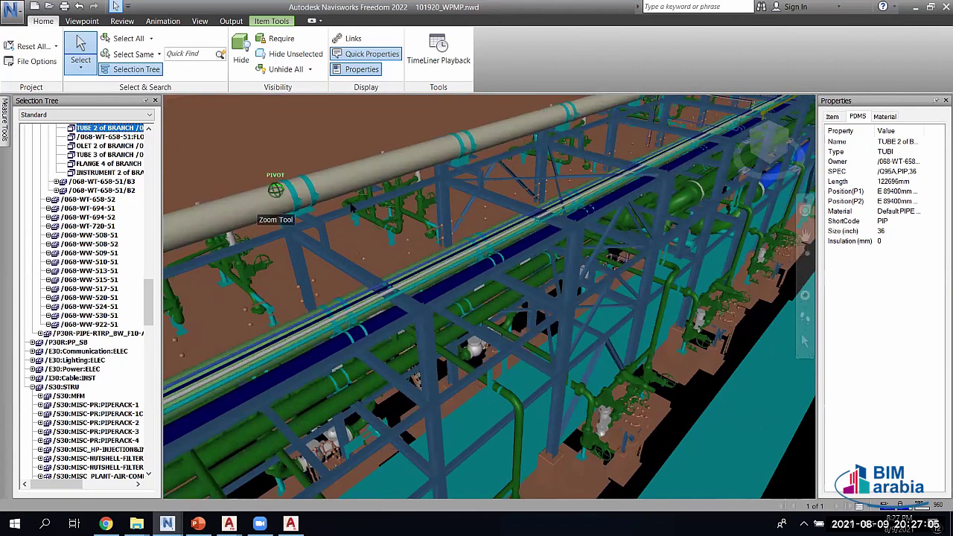
{"action": "middle_click_drag", "start_coordinate": [321, 204], "coordinate": [379, 192], "text": "shift"}
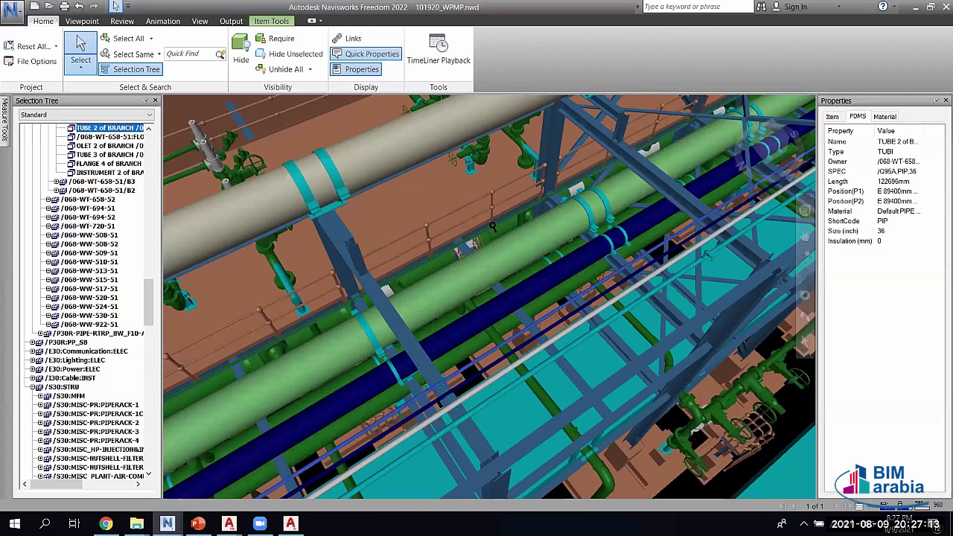
{"action": "scroll", "coordinate": [573, 253], "scroll_direction": "up", "scroll_amount": 3}
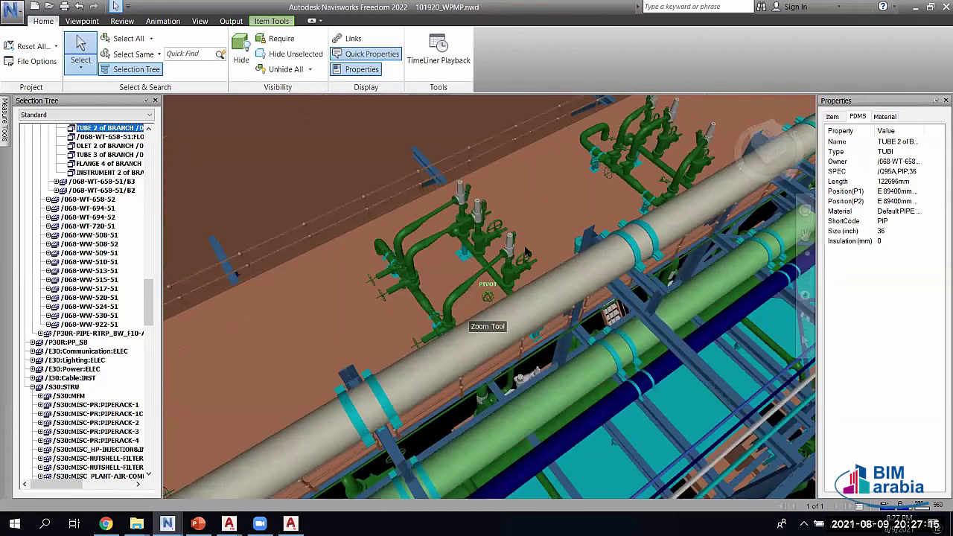
{"action": "scroll", "coordinate": [527, 252], "scroll_direction": "up", "scroll_amount": 1}
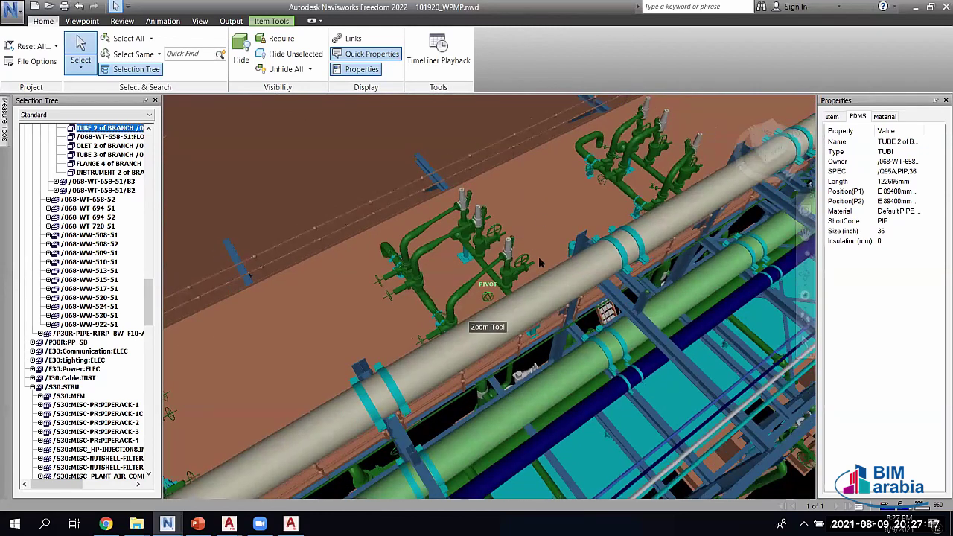
{"action": "scroll", "coordinate": [536, 268], "scroll_direction": "up", "scroll_amount": 3}
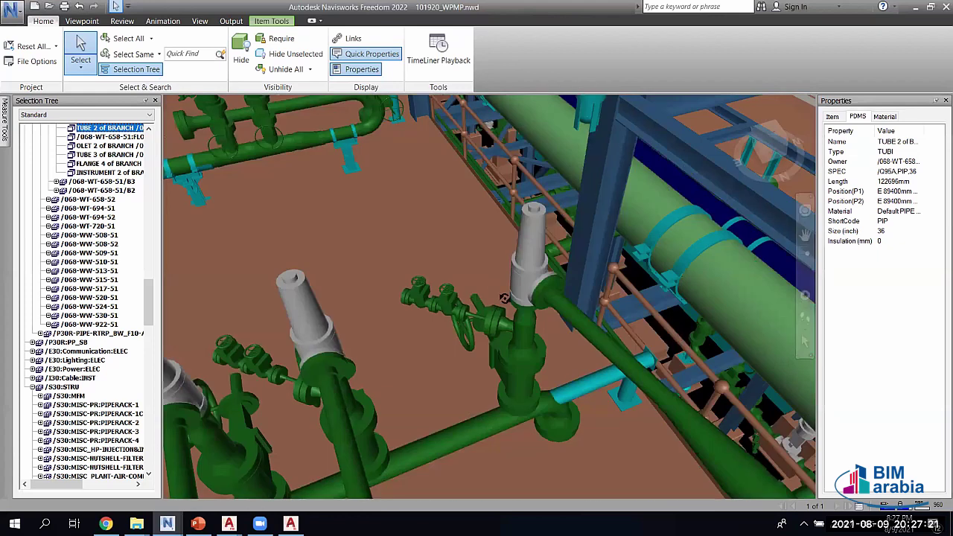
- Show relief valve /PSV-1892A's properties, then orbit back out around it
{"action": "left_click", "coordinate": [517, 296]}
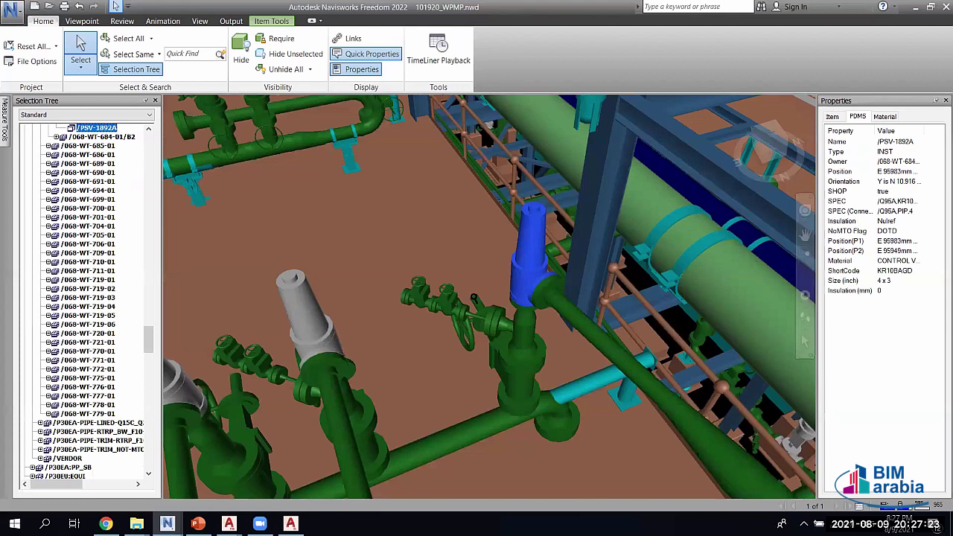
{"action": "middle_click_drag", "start_coordinate": [482, 295], "coordinate": [543, 276], "text": "shift"}
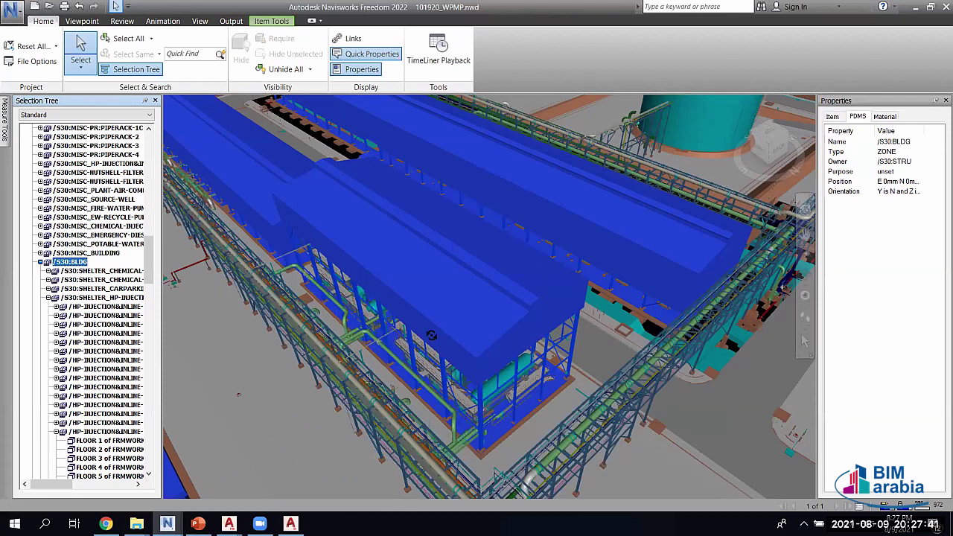
- Hide the /S30:BLDG building zone and zoom in on the equipment inside
{"action": "key", "text": "ctrl+h"}
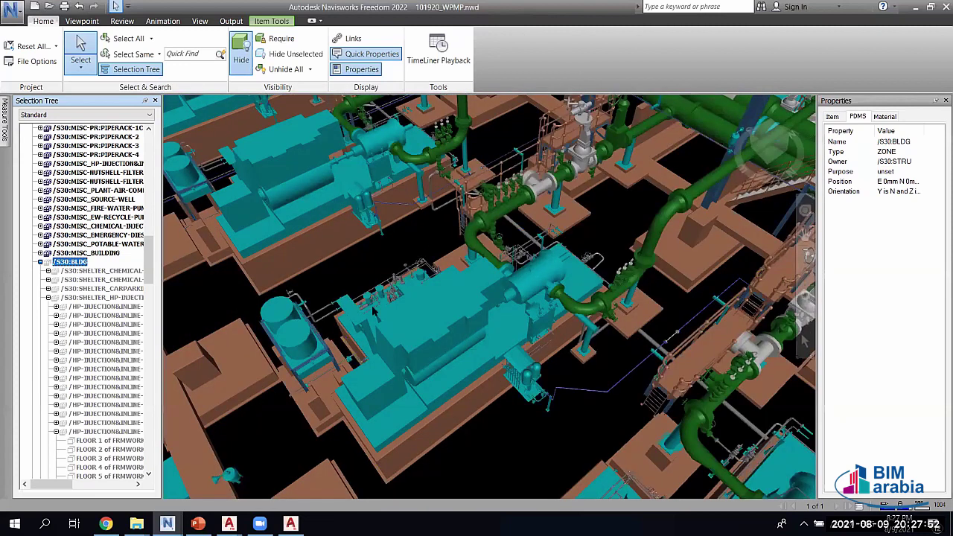
{"action": "scroll", "coordinate": [374, 312], "scroll_direction": "up", "scroll_amount": 2}
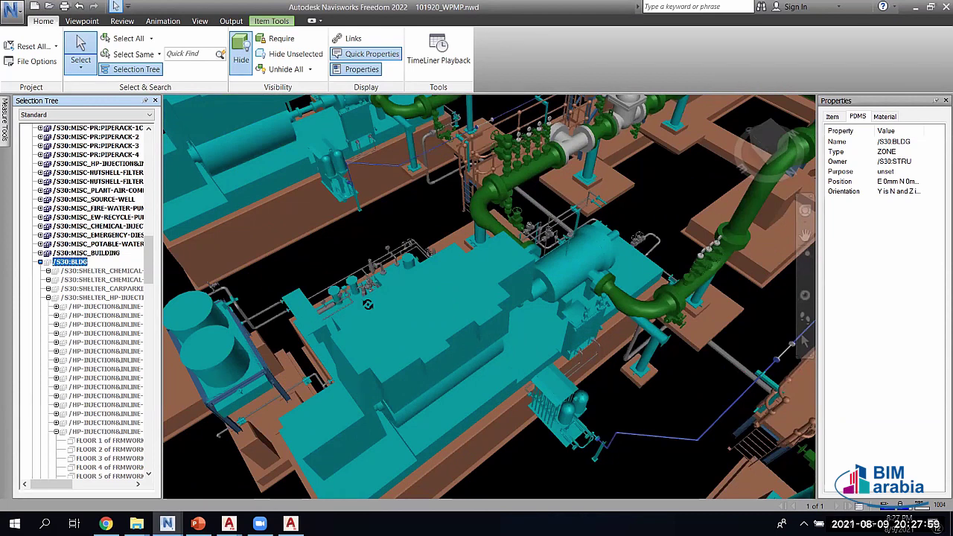
{"action": "scroll", "coordinate": [361, 290], "scroll_direction": "up", "scroll_amount": 1}
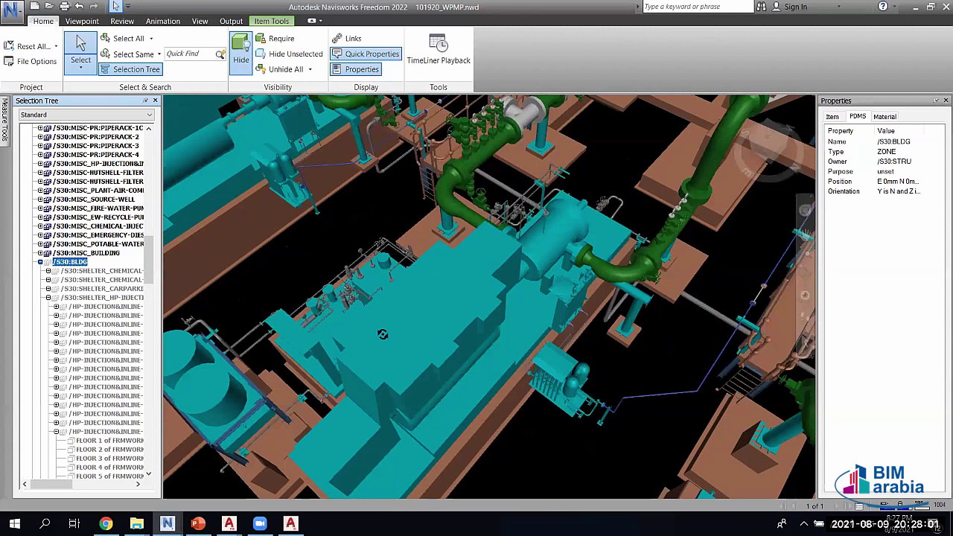
{"action": "scroll", "coordinate": [438, 331], "scroll_direction": "up", "scroll_amount": 2}
{"action": "scroll", "coordinate": [387, 291], "scroll_direction": "up", "scroll_amount": 2}
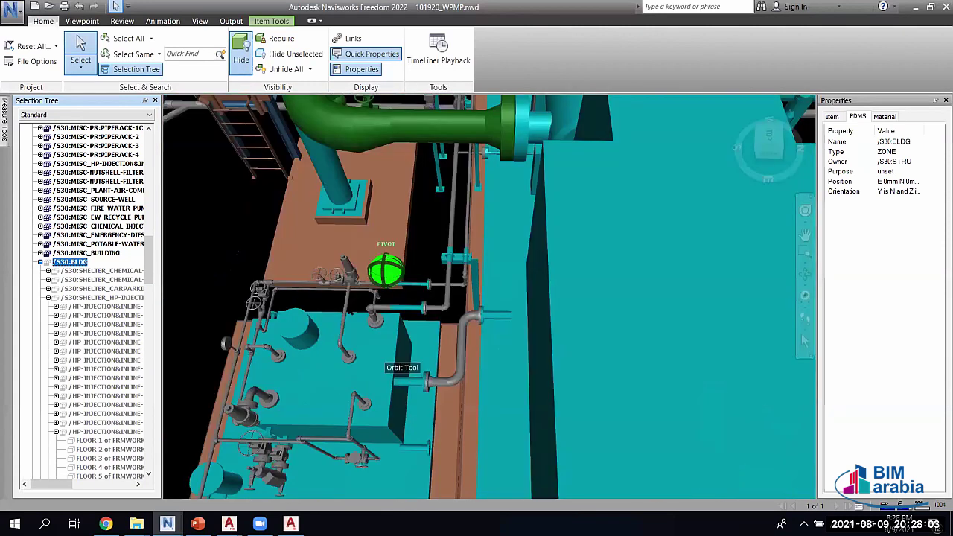
{"action": "scroll", "coordinate": [387, 313], "scroll_direction": "up", "scroll_amount": 1}
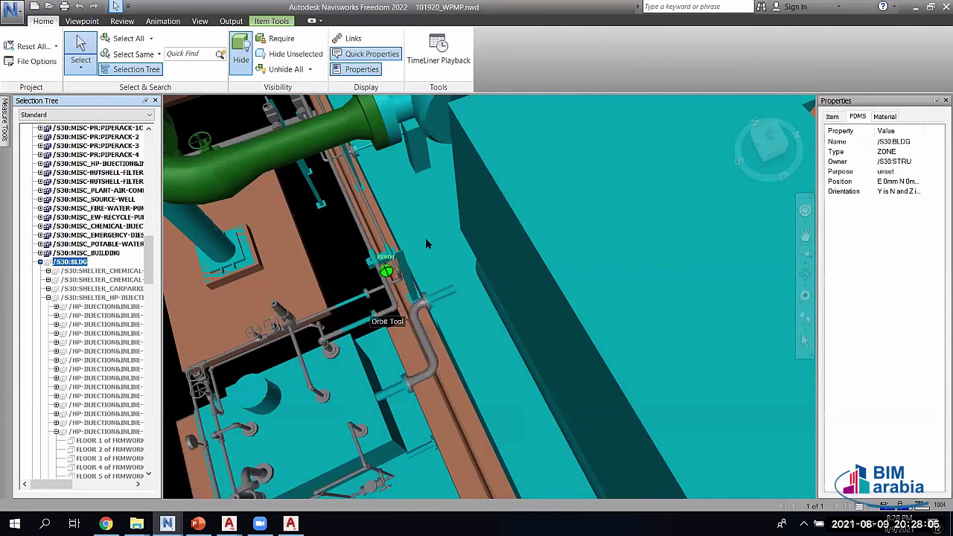
{"action": "scroll", "coordinate": [528, 301], "scroll_direction": "down", "scroll_amount": 2}
{"action": "scroll", "coordinate": [521, 277], "scroll_direction": "up", "scroll_amount": 1}
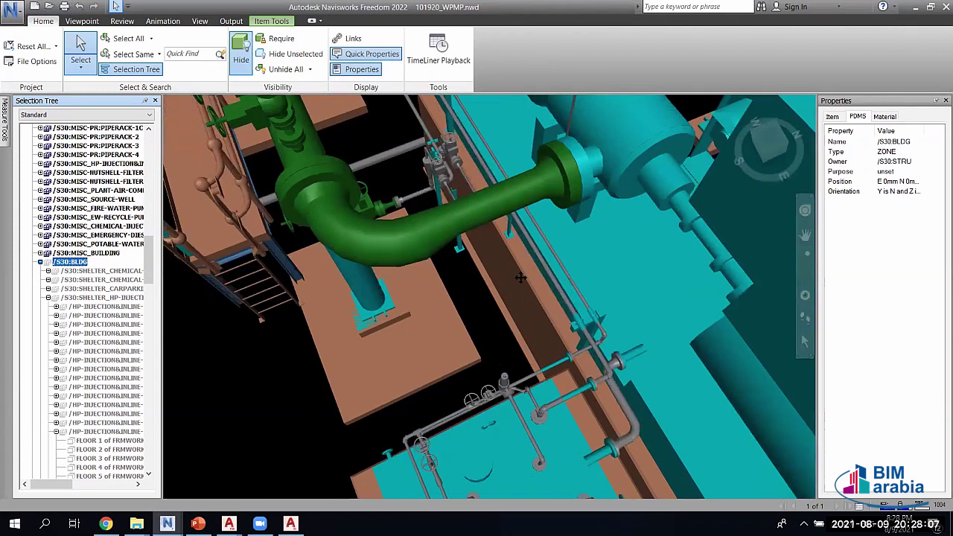
- Adjust zoom and orbit in close to the large green vessel among the pedestals
{"action": "scroll", "coordinate": [489, 276], "scroll_direction": "down", "scroll_amount": 2}
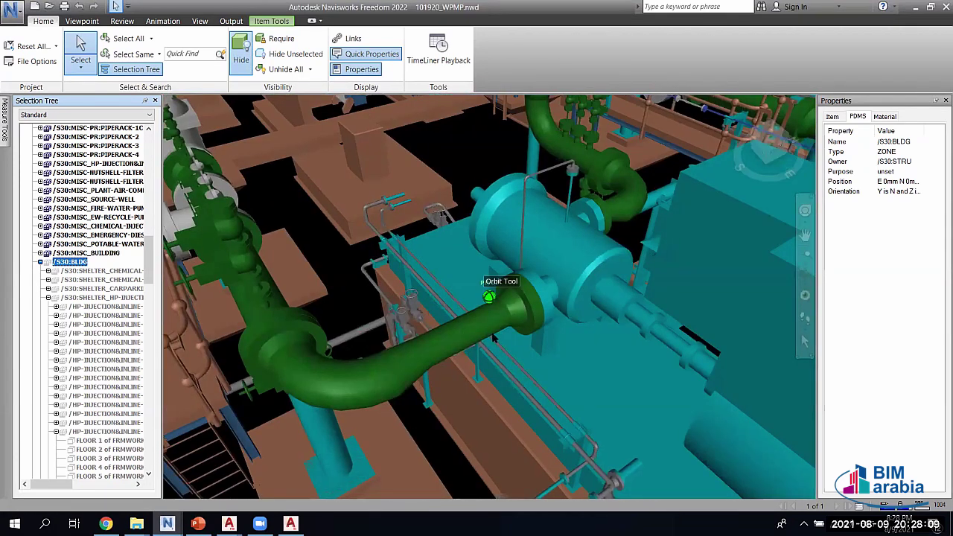
{"action": "scroll", "coordinate": [497, 331], "scroll_direction": "up", "scroll_amount": 1}
{"action": "scroll", "coordinate": [602, 275], "scroll_direction": "down", "scroll_amount": 1}
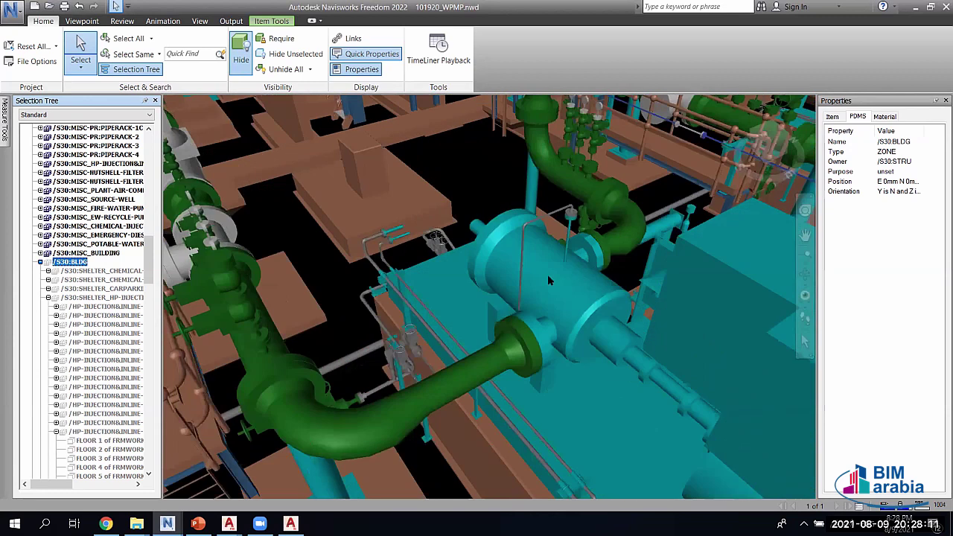
{"action": "scroll", "coordinate": [648, 319], "scroll_direction": "down", "scroll_amount": 1}
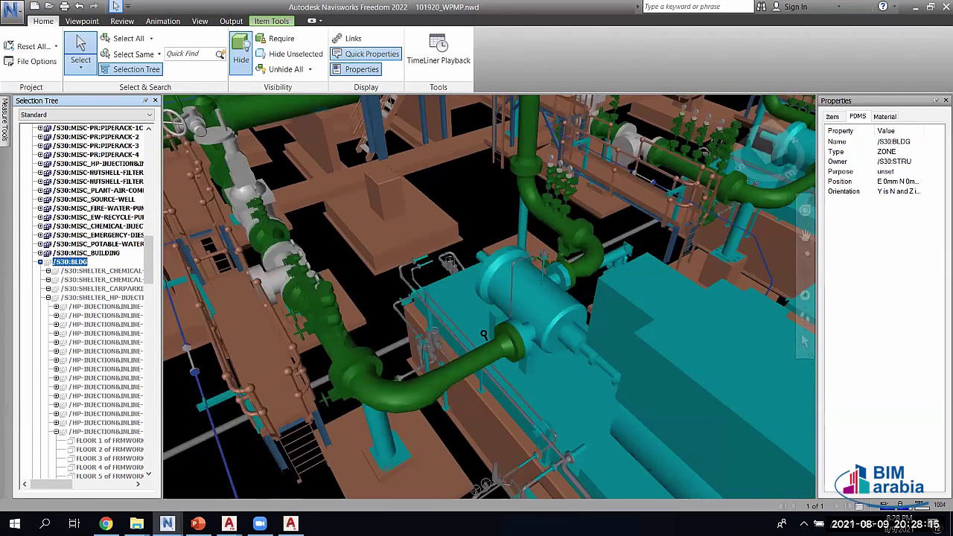
{"action": "scroll", "coordinate": [482, 334], "scroll_direction": "down", "scroll_amount": 1}
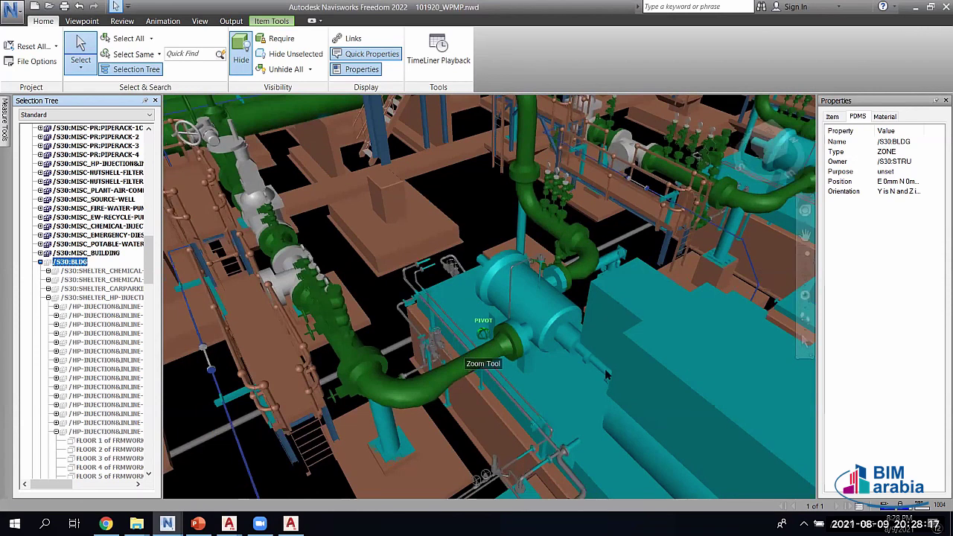
{"action": "scroll", "coordinate": [482, 333], "scroll_direction": "down", "scroll_amount": 1}
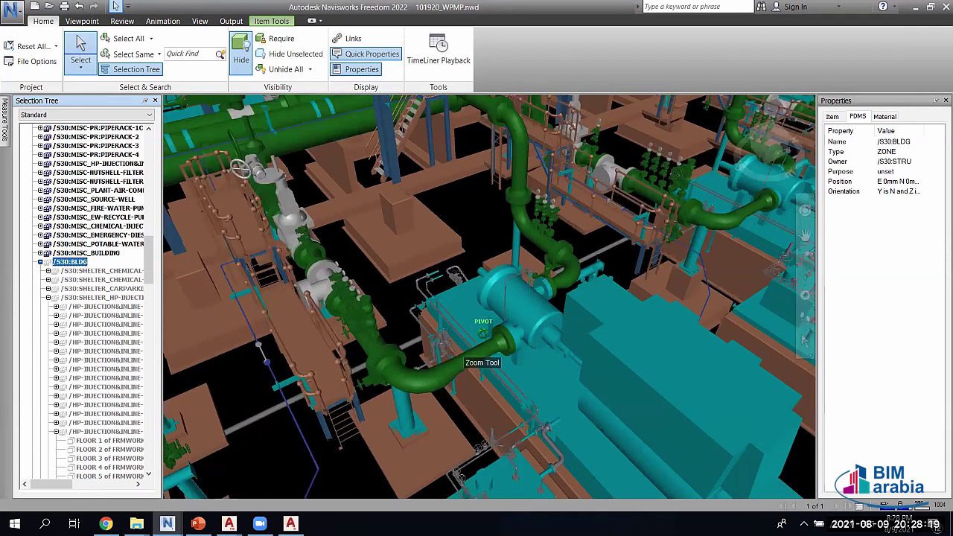
{"action": "scroll", "coordinate": [417, 310], "scroll_direction": "down", "scroll_amount": 1}
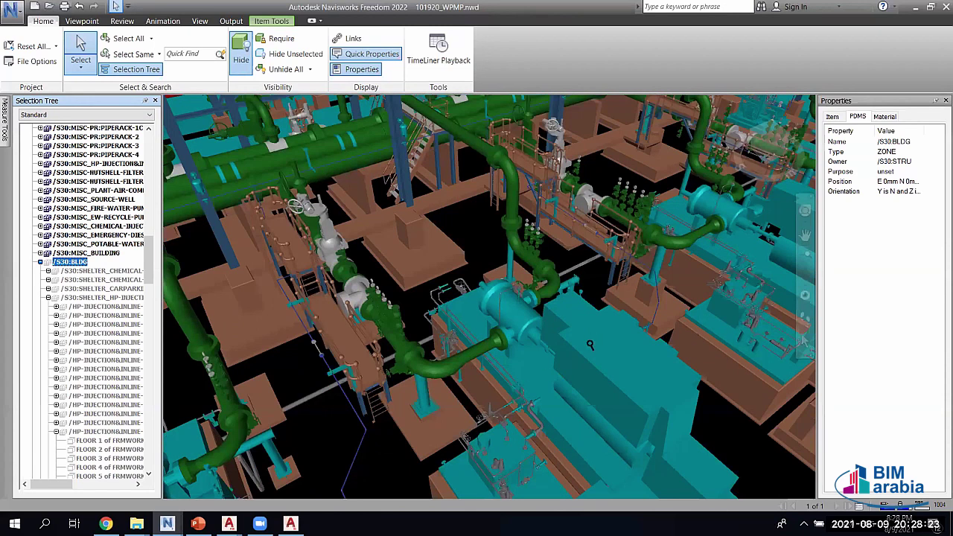
{"action": "middle_click_drag", "start_coordinate": [566, 382], "coordinate": [606, 391]}
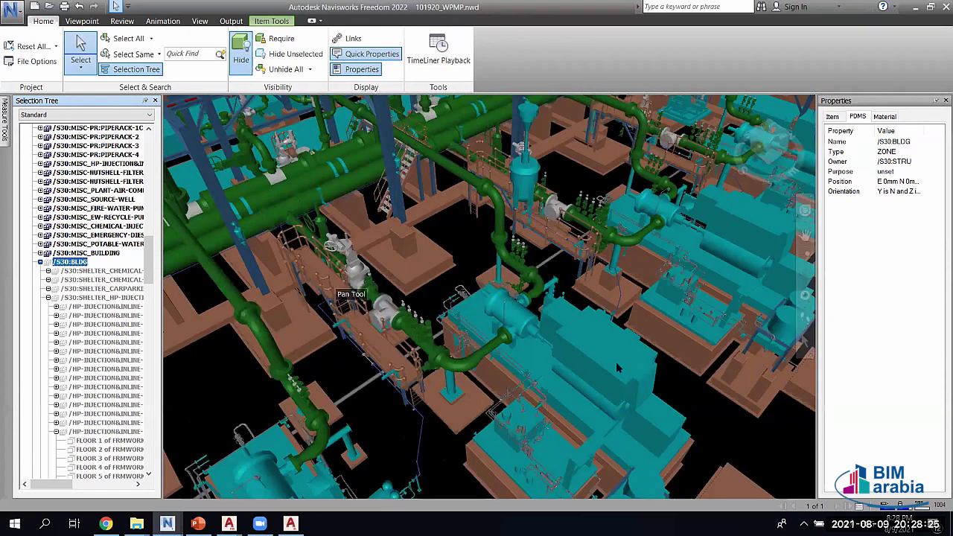
{"action": "scroll", "coordinate": [619, 380], "scroll_direction": "up", "scroll_amount": 1}
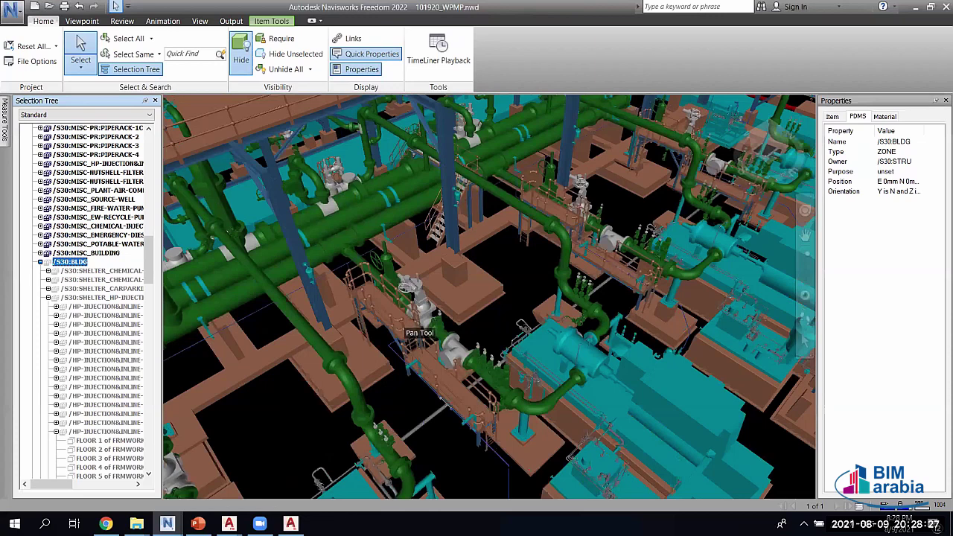
{"action": "scroll", "coordinate": [655, 363], "scroll_direction": "up", "scroll_amount": 3}
{"action": "left_click_drag", "start_coordinate": [627, 353], "coordinate": [635, 354]}
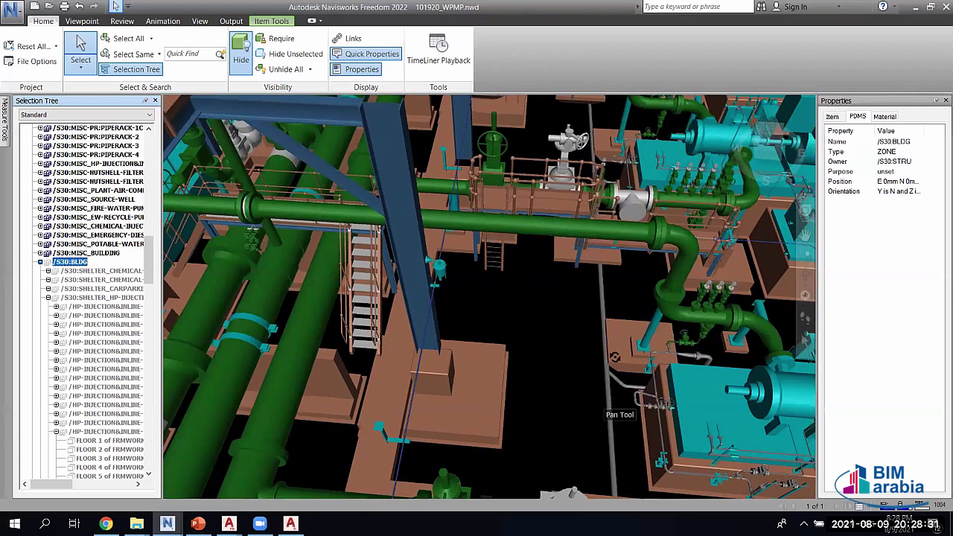
{"action": "middle_click_drag", "start_coordinate": [619, 402], "coordinate": [622, 421], "text": "shift"}
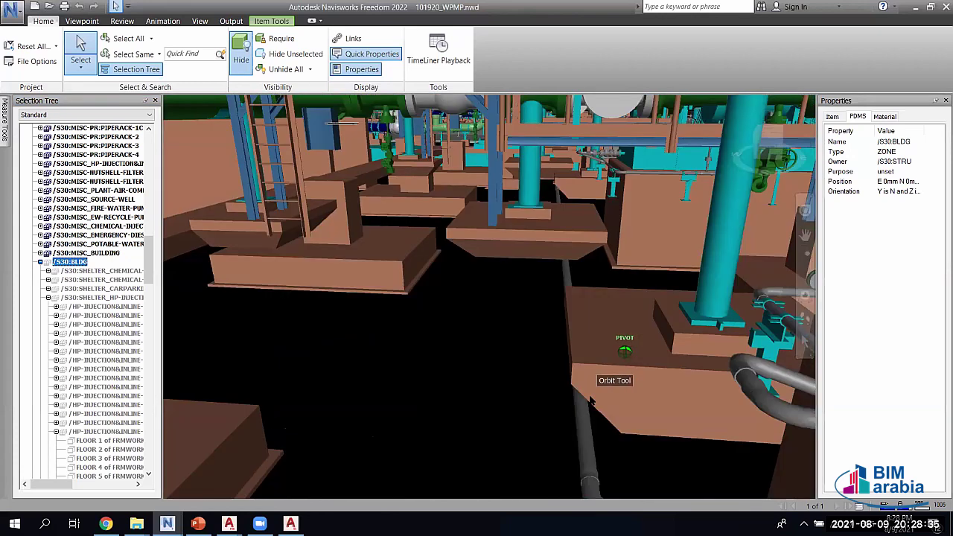
- Select TUBE 1 of BRANCH, the 6-inch 8890mm pipe between the pedestals, and zoom in
{"action": "left_click", "coordinate": [579, 431]}
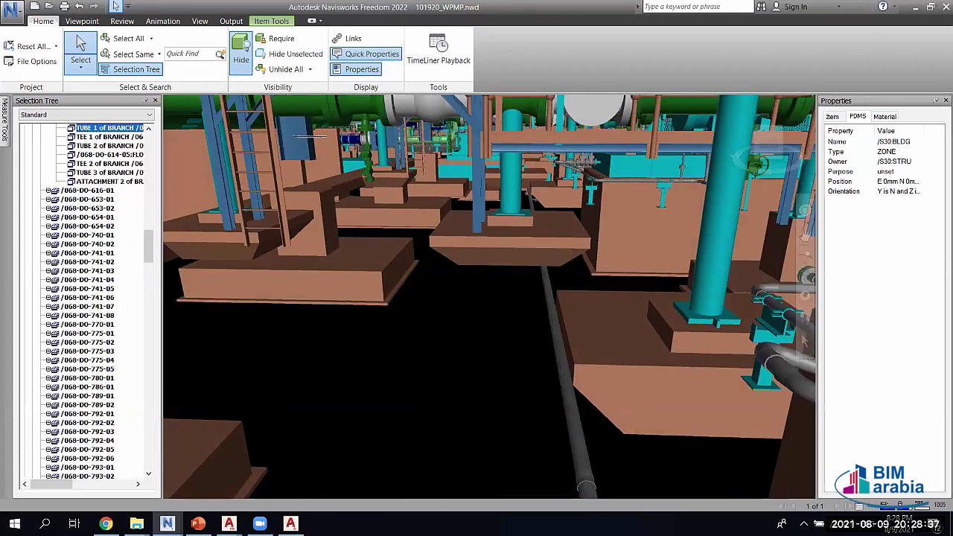
{"action": "left_click", "coordinate": [580, 460]}
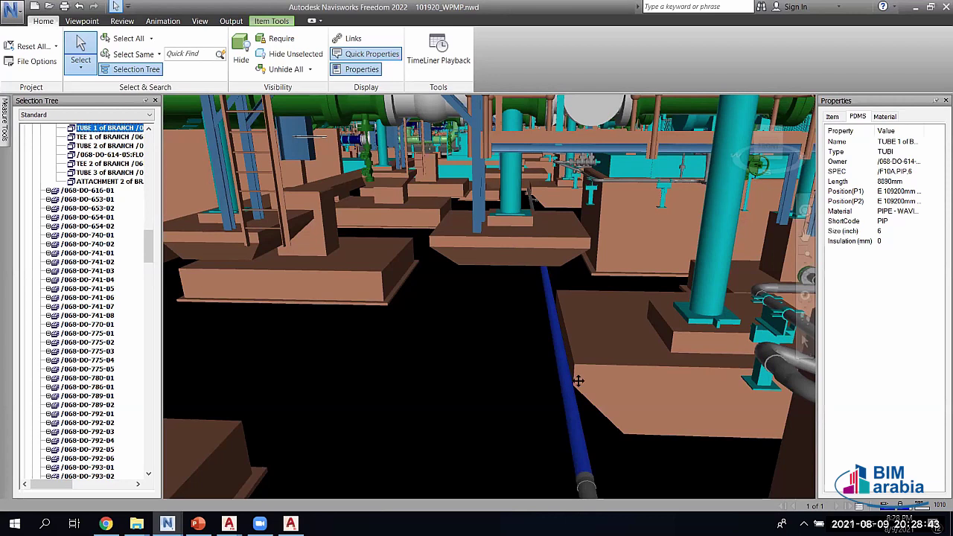
{"action": "scroll", "coordinate": [581, 446], "scroll_direction": "up", "scroll_amount": 2}
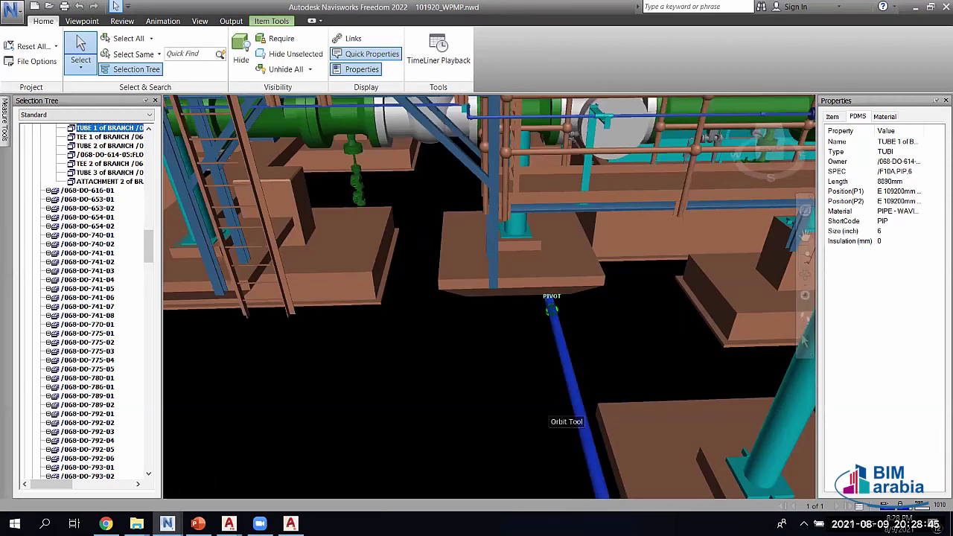
{"action": "middle_click_drag", "start_coordinate": [554, 417], "coordinate": [540, 394], "text": "shift"}
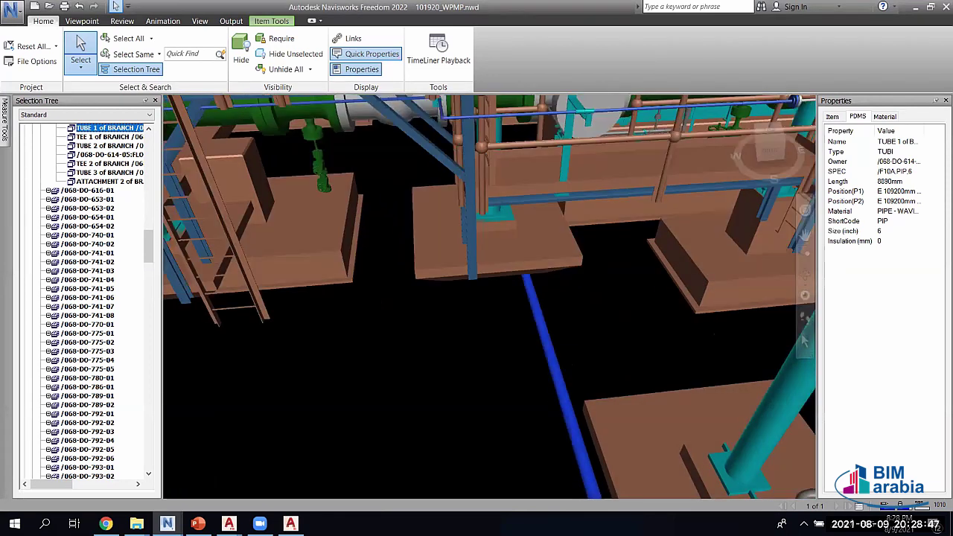
{"action": "scroll", "coordinate": [566, 382], "scroll_direction": "up", "scroll_amount": 3}
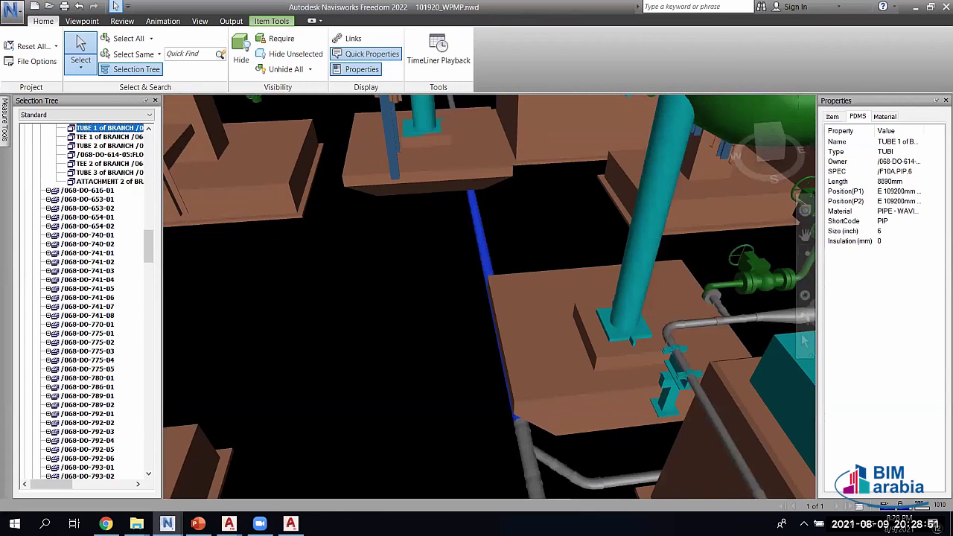
- Orbit along the pipes toward the large green pipe and zoom back out
{"action": "middle_click_drag", "start_coordinate": [573, 268], "coordinate": [541, 264], "text": "shift"}
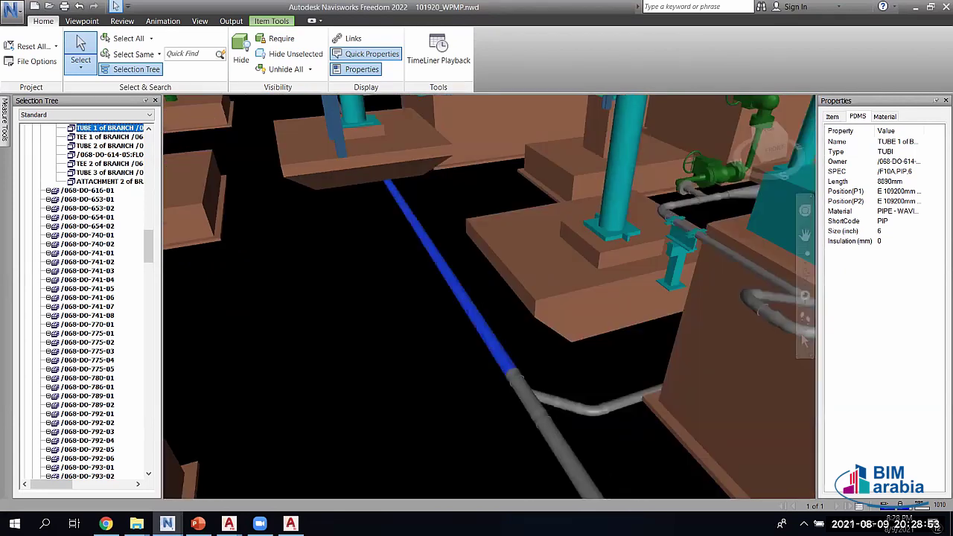
{"action": "middle_click_drag", "start_coordinate": [477, 298], "coordinate": [422, 298], "text": "shift"}
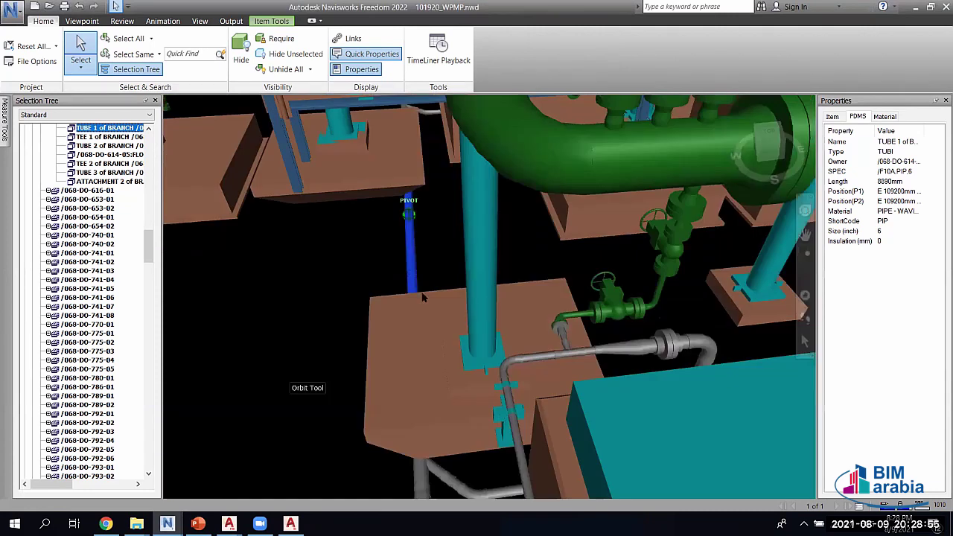
{"action": "scroll", "coordinate": [343, 335], "scroll_direction": "down", "scroll_amount": 3}
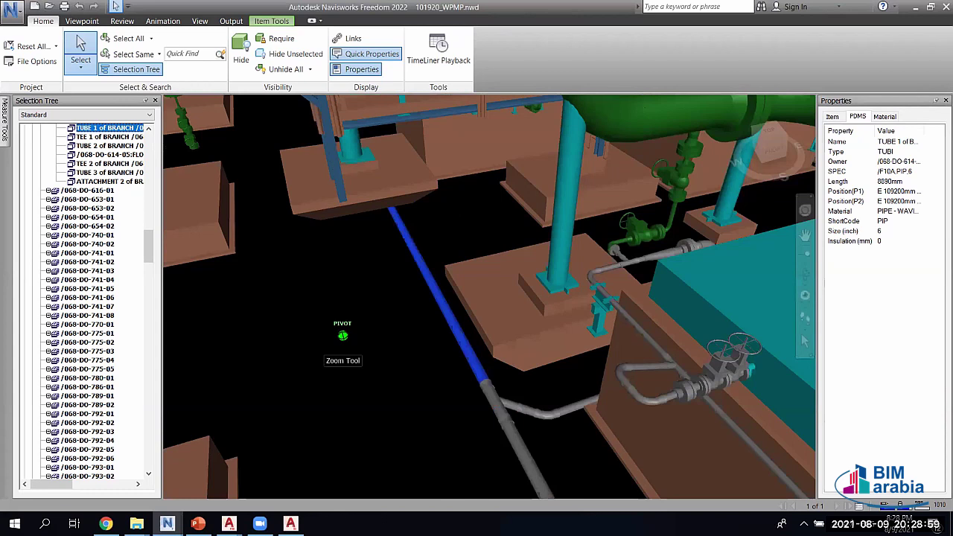
{"action": "scroll", "coordinate": [342, 335], "scroll_direction": "down", "scroll_amount": 3}
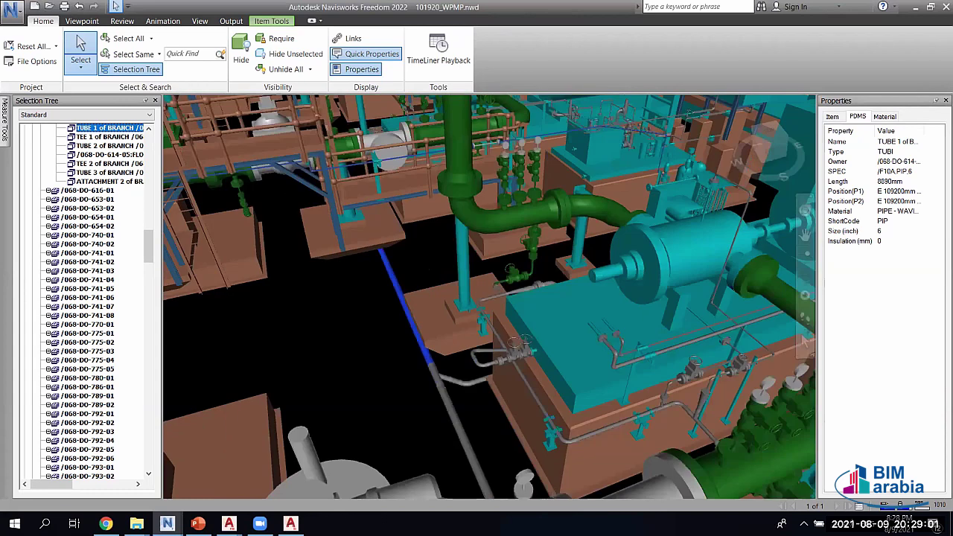
- Orbit around the selected blue pipe and pass under the steel beam
{"action": "middle_click_drag", "start_coordinate": [433, 364], "coordinate": [402, 364], "text": "shift"}
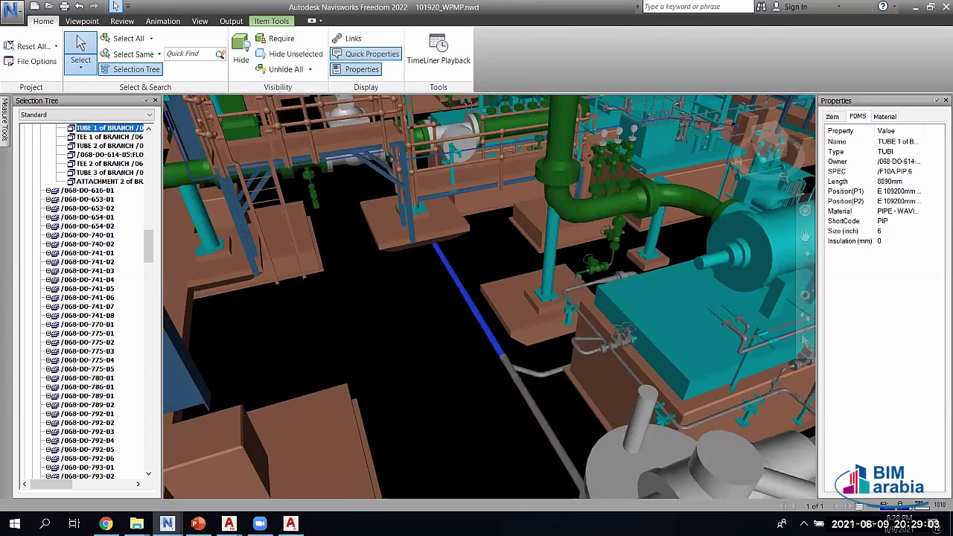
{"action": "scroll", "coordinate": [408, 359], "scroll_direction": "down", "scroll_amount": 2}
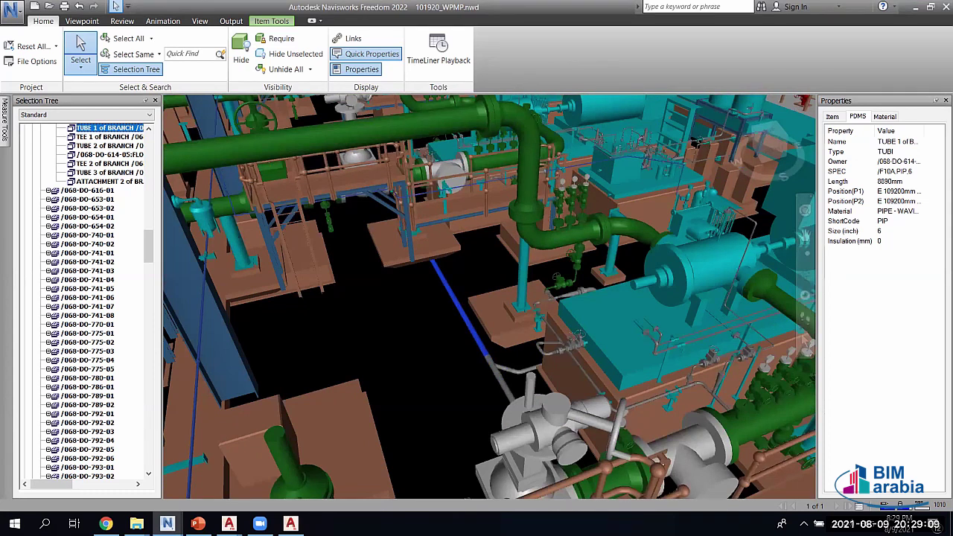
{"action": "middle_click_drag", "start_coordinate": [522, 306], "coordinate": [496, 307], "text": "shift"}
{"action": "middle_click_drag", "start_coordinate": [443, 361], "coordinate": [588, 279]}
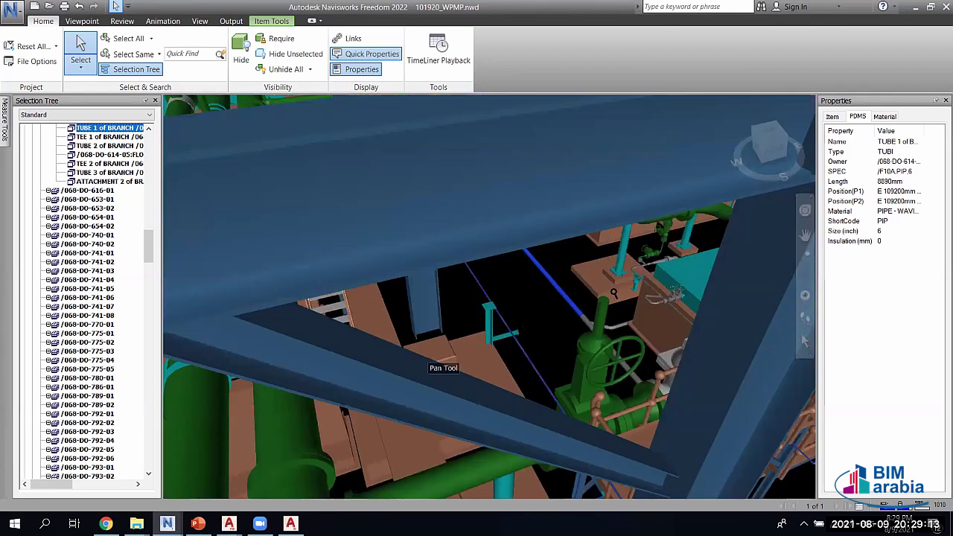
{"action": "middle_click_drag", "start_coordinate": [455, 397], "coordinate": [553, 330], "text": "shift"}
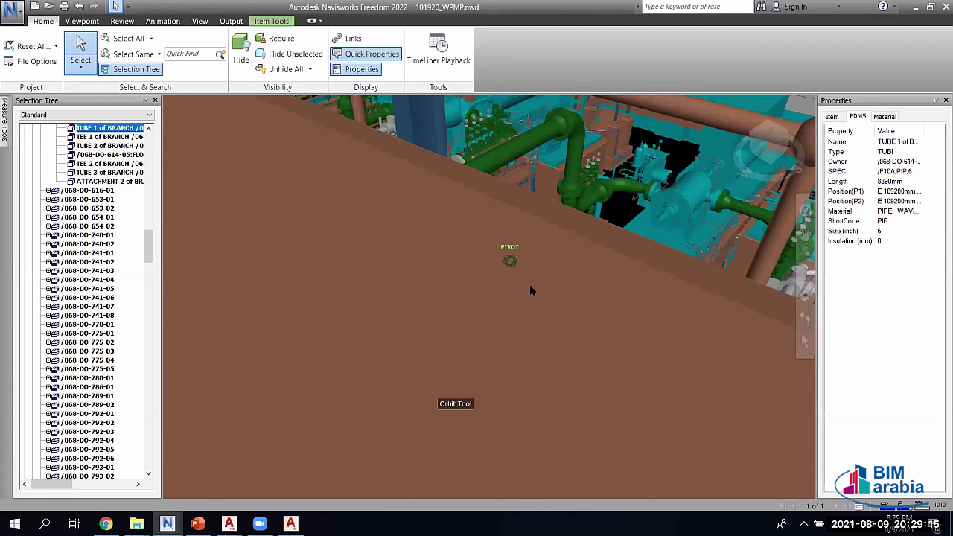
- Pull out to a wide top-down deck view, then orbit down among the green pipes
{"action": "middle_click_drag", "start_coordinate": [616, 282], "coordinate": [574, 291], "text": "shift"}
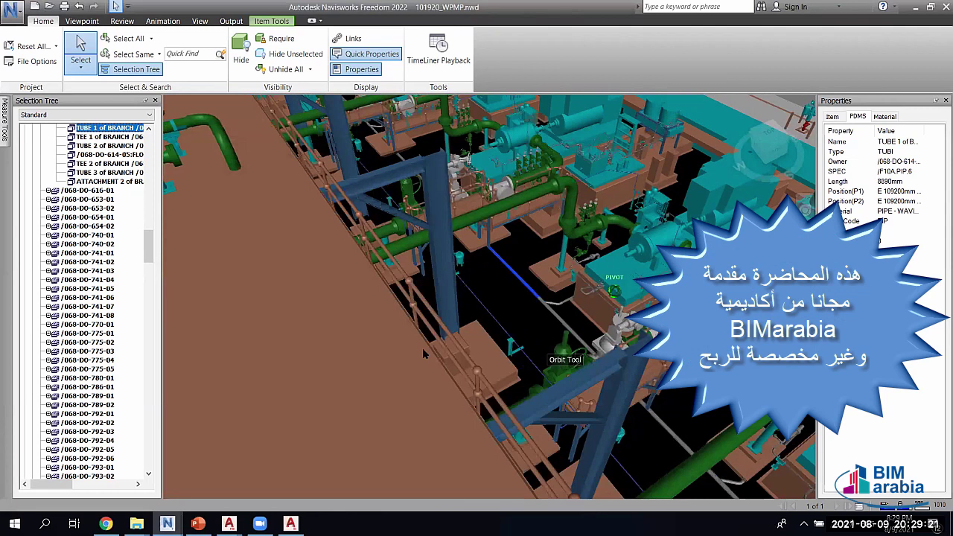
{"action": "middle_click_drag", "start_coordinate": [423, 348], "coordinate": [381, 364], "text": "shift"}
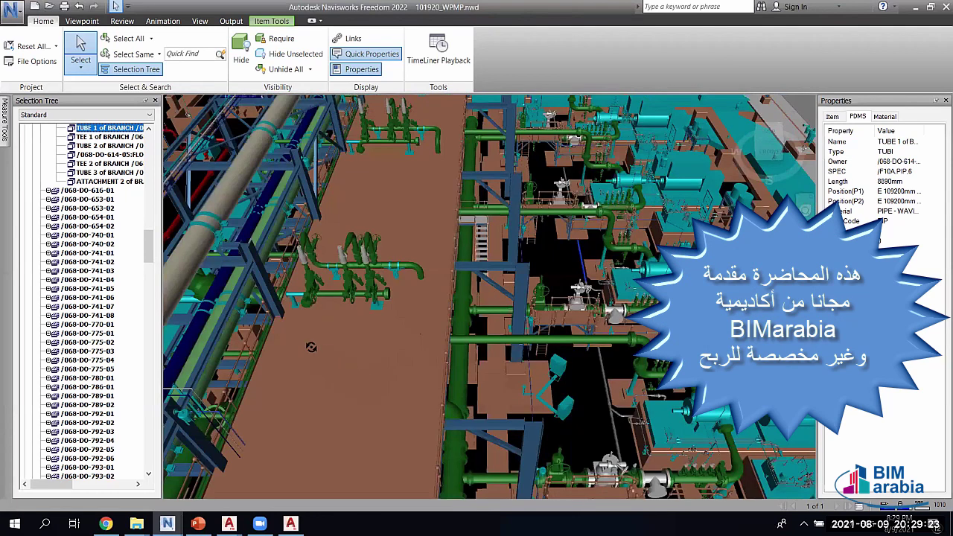
{"action": "middle_click_drag", "start_coordinate": [420, 343], "coordinate": [452, 364], "text": "shift"}
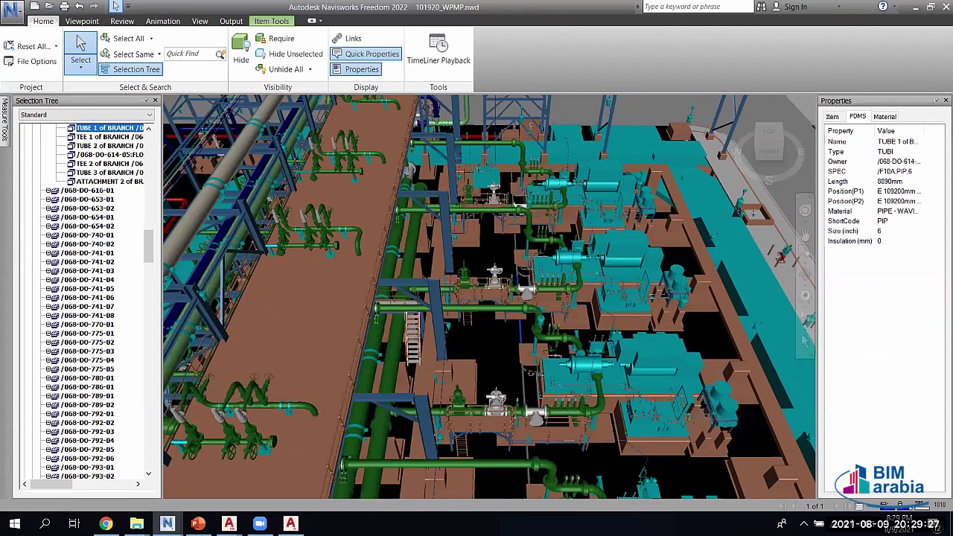
{"action": "scroll", "coordinate": [547, 369], "scroll_direction": "down", "scroll_amount": 3}
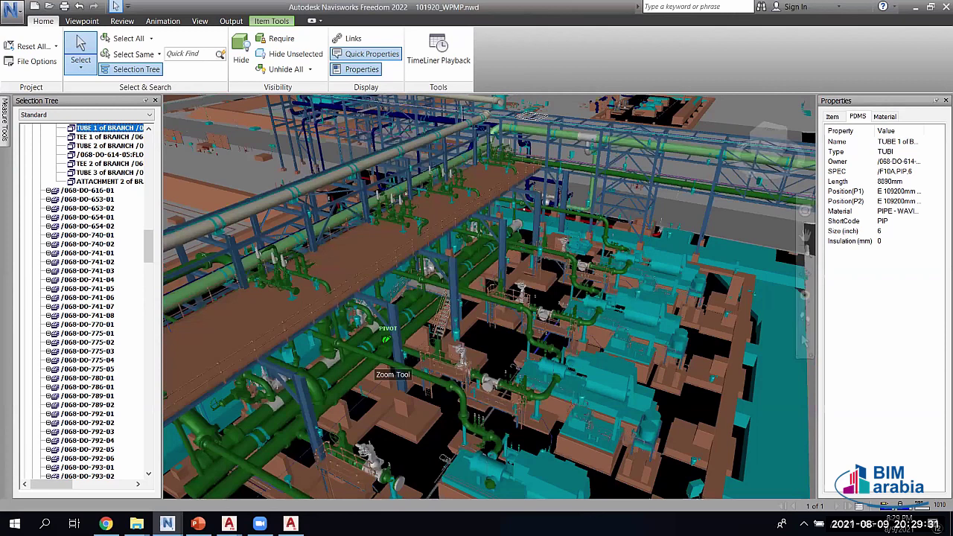
{"action": "middle_click_drag", "start_coordinate": [387, 338], "coordinate": [446, 334], "text": "shift"}
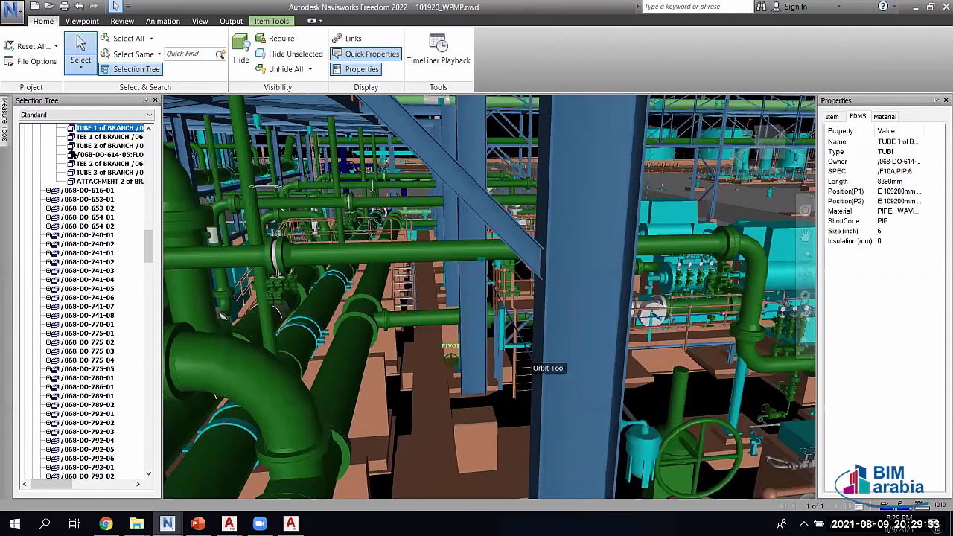
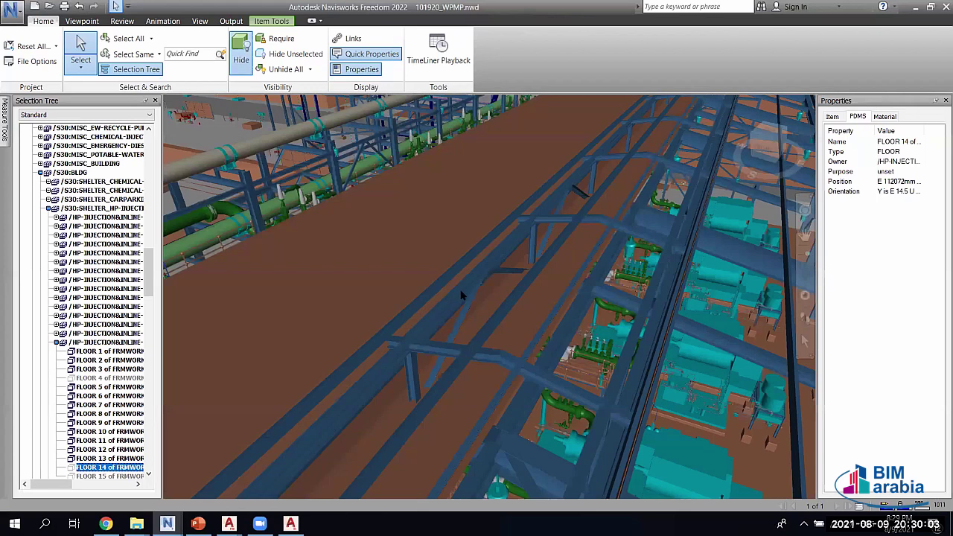
- Orbit down onto the floor framing, select the blue equipment extrusion (type EXTR), and zoom in then out
{"action": "left_click_drag", "start_coordinate": [464, 296], "coordinate": [454, 262]}
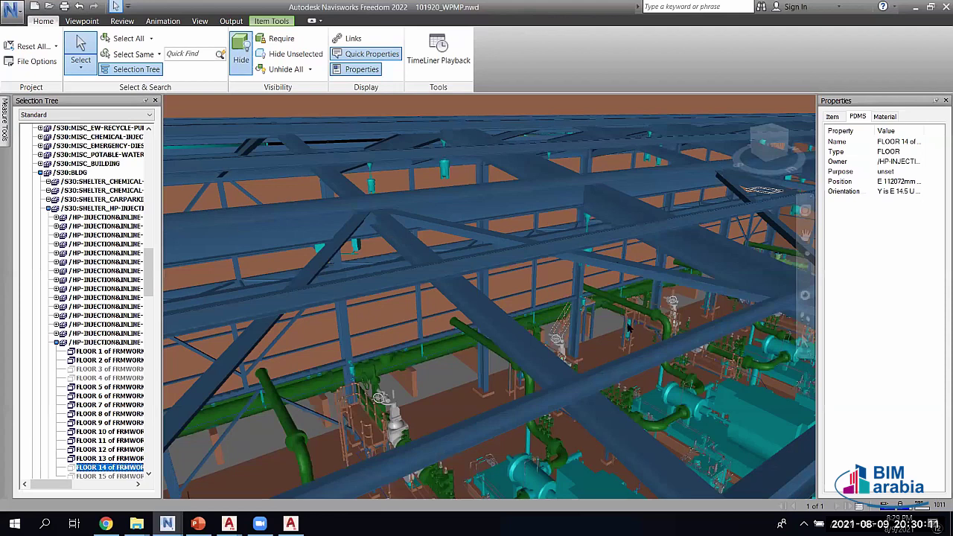
{"action": "middle_click_drag", "start_coordinate": [631, 328], "coordinate": [630, 308], "text": "shift"}
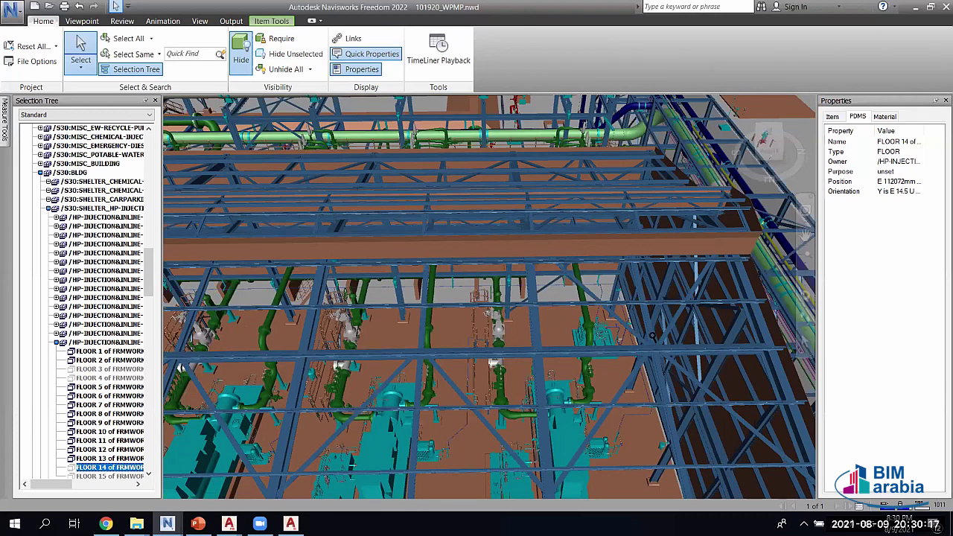
{"action": "left_click", "coordinate": [653, 337]}
{"action": "scroll", "coordinate": [653, 337], "scroll_direction": "up", "scroll_amount": 3}
{"action": "scroll", "coordinate": [653, 338], "scroll_direction": "up", "scroll_amount": 3}
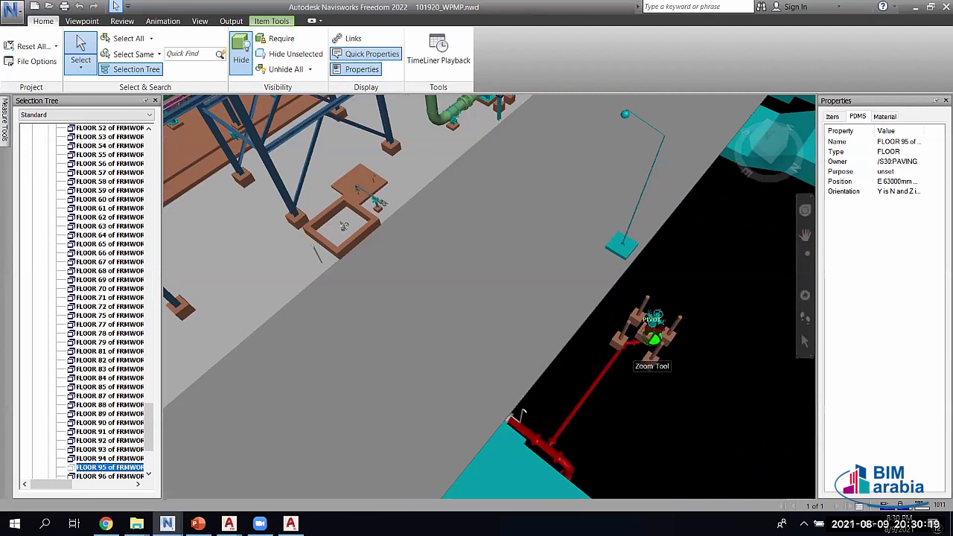
{"action": "scroll", "coordinate": [652, 336], "scroll_direction": "up", "scroll_amount": 2}
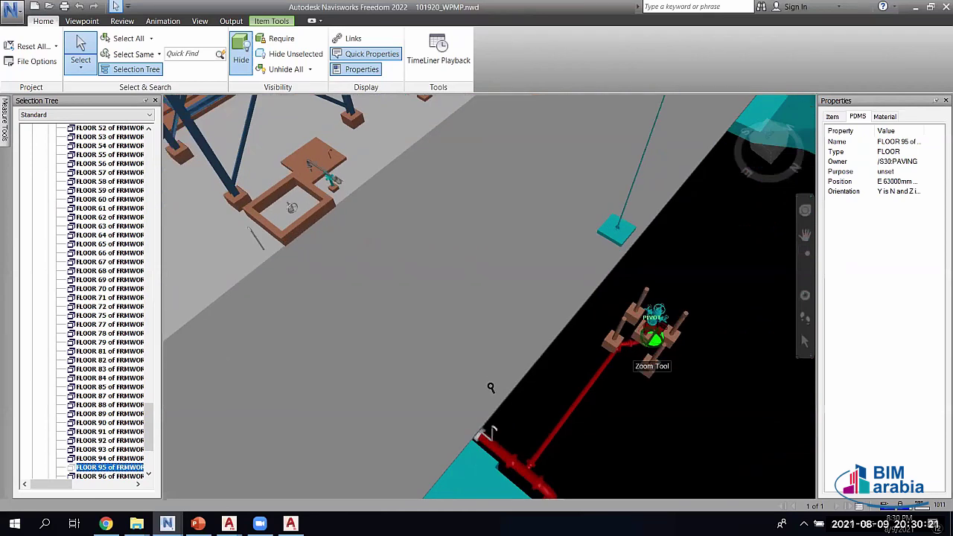
{"action": "scroll", "coordinate": [491, 388], "scroll_direction": "down", "scroll_amount": 3}
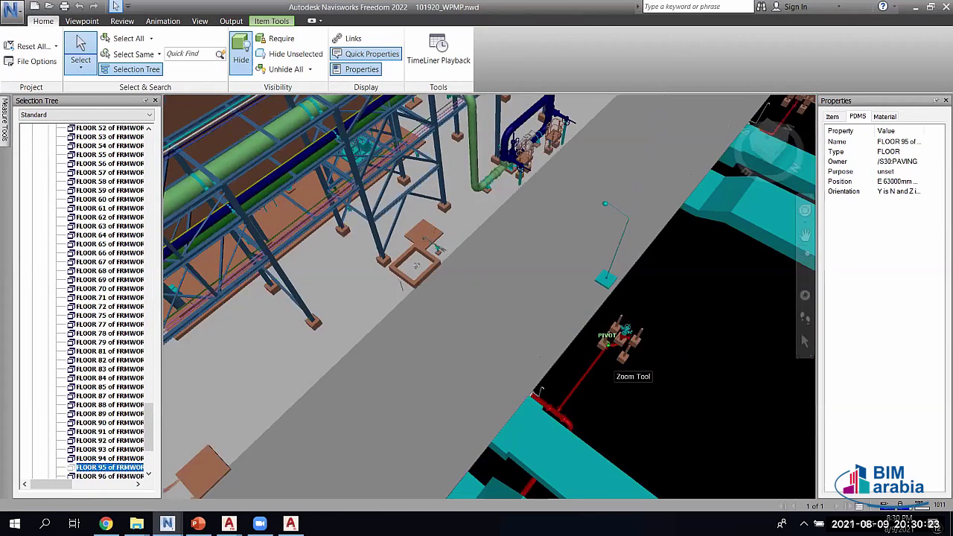
{"action": "scroll", "coordinate": [428, 411], "scroll_direction": "down", "scroll_amount": 1}
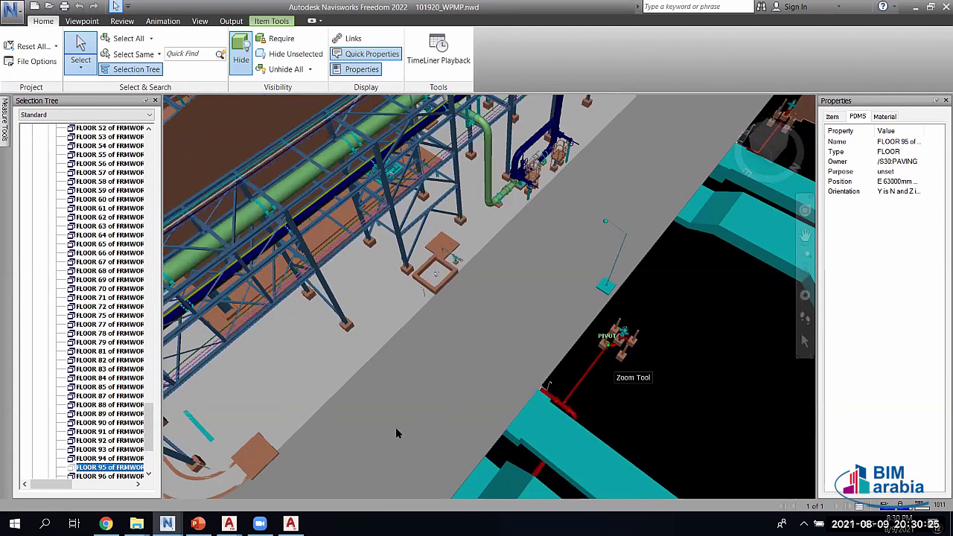
{"action": "scroll", "coordinate": [547, 386], "scroll_direction": "down", "scroll_amount": 3}
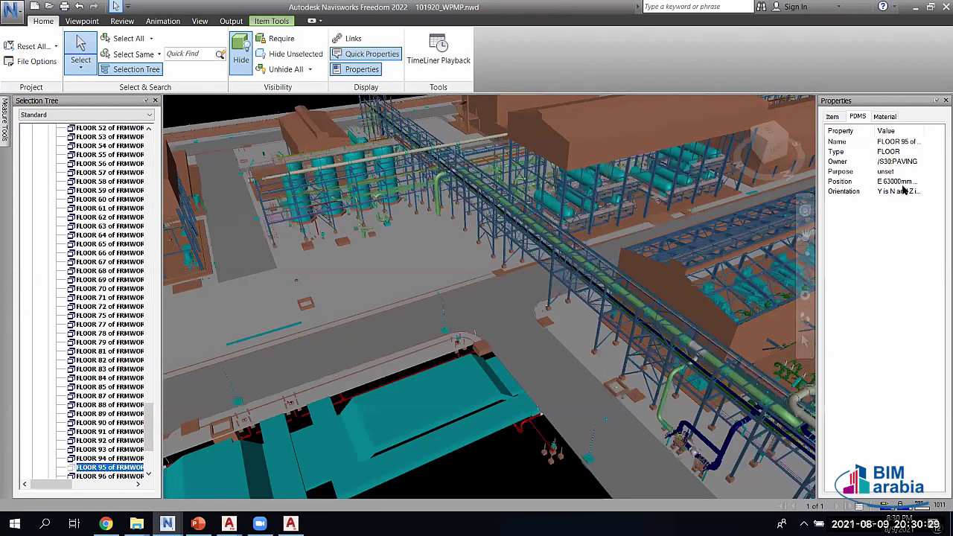
- Autofit the Properties value column, then select BOX 6 and the /E30:Power_route zone
{"action": "double_click", "coordinate": [922, 131]}
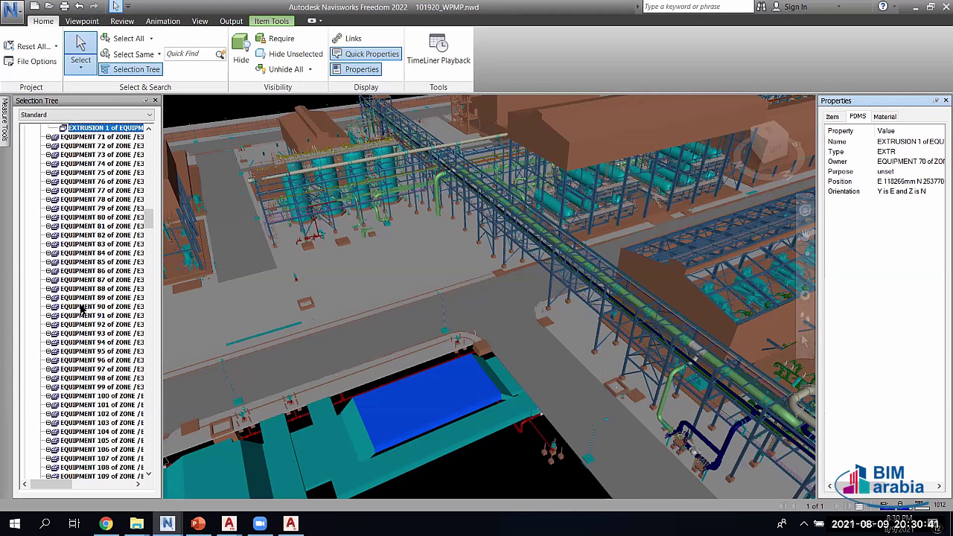
{"action": "scroll", "coordinate": [499, 417], "scroll_direction": "up", "scroll_amount": 2}
{"action": "left_click", "coordinate": [499, 417]}
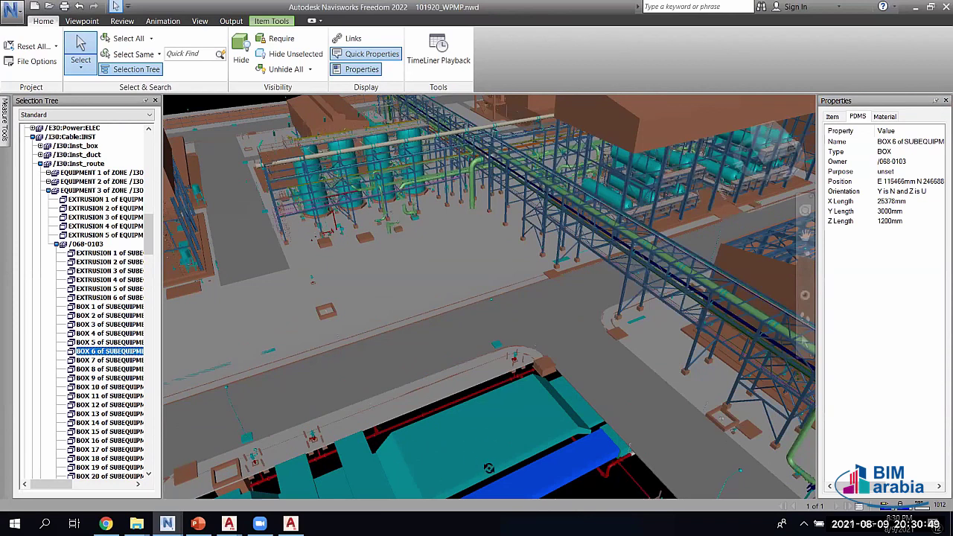
{"action": "left_click", "coordinate": [393, 393]}
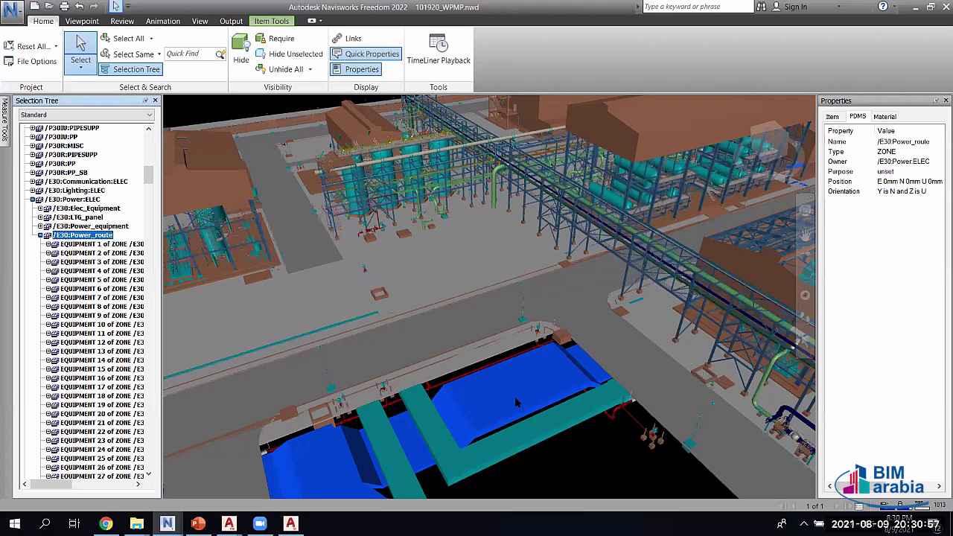
- Orbit around the blue cable tray and zoom in toward the cyan vessels under the roof
{"action": "middle_click_drag", "start_coordinate": [515, 396], "coordinate": [521, 395], "text": "shift"}
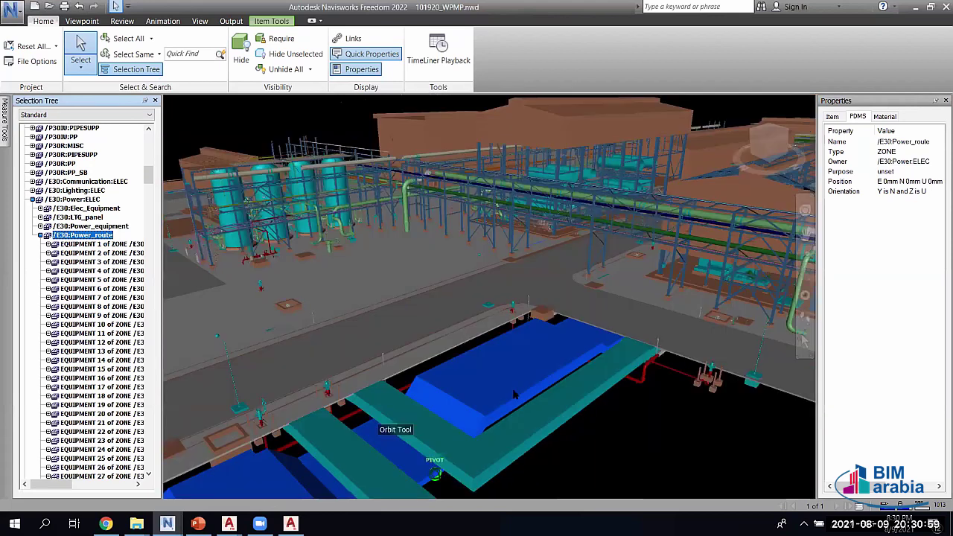
{"action": "middle_click_drag", "start_coordinate": [461, 383], "coordinate": [450, 414], "text": "shift"}
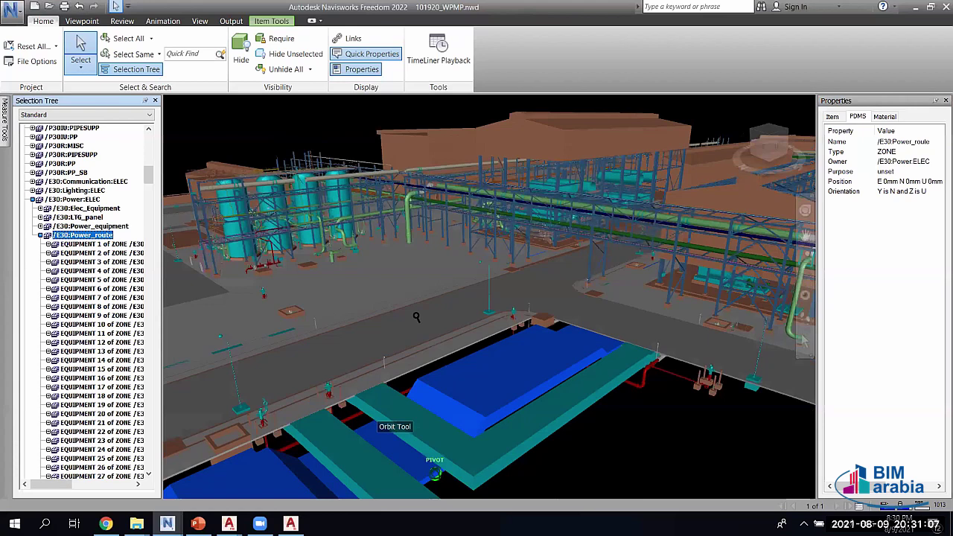
{"action": "scroll", "coordinate": [417, 320], "scroll_direction": "up", "scroll_amount": 2}
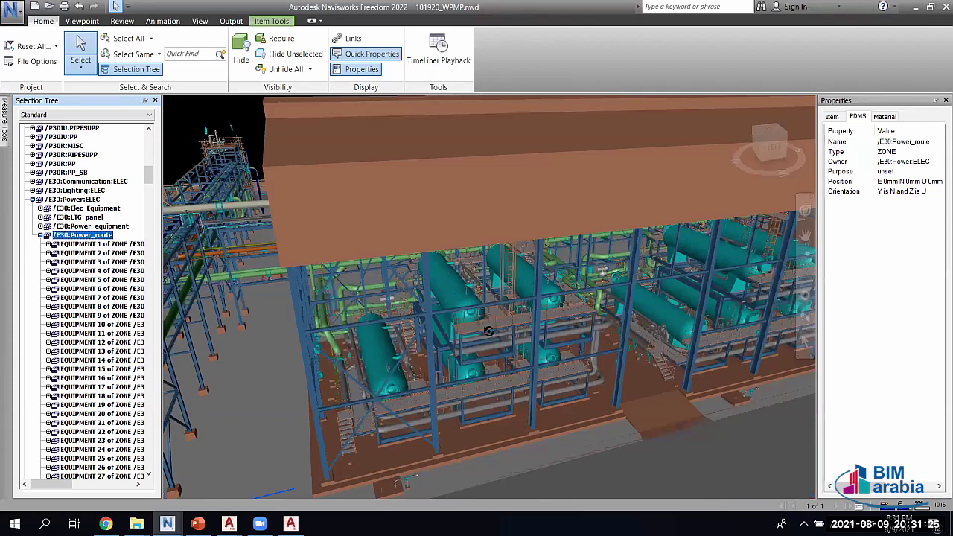
{"action": "scroll", "coordinate": [565, 196], "scroll_direction": "up", "scroll_amount": 5}
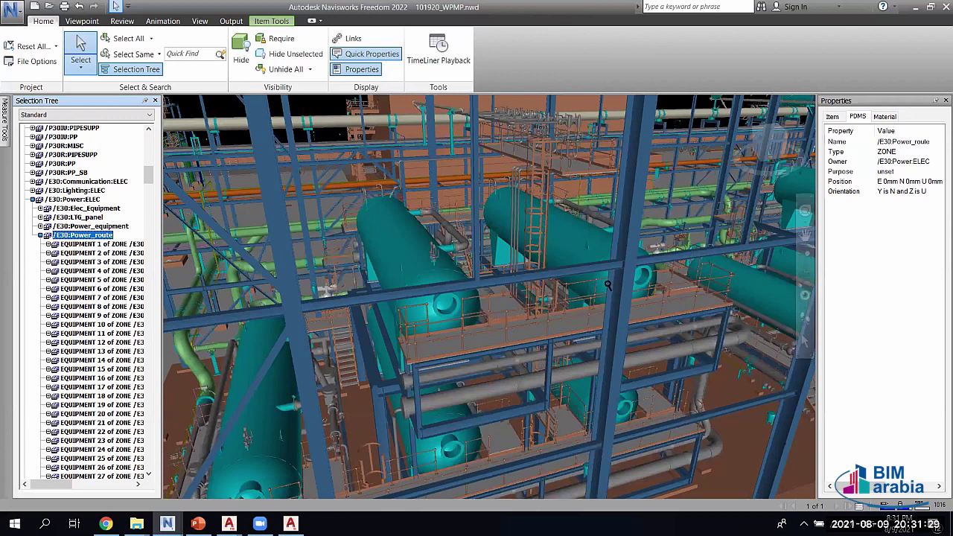
- Select the vessel's CYLINDER 1 (diameter 2740mm, height 11000mm) and zoom in around it
{"action": "left_click", "coordinate": [419, 240]}
{"action": "scroll", "coordinate": [419, 240], "scroll_direction": "up", "scroll_amount": 3}
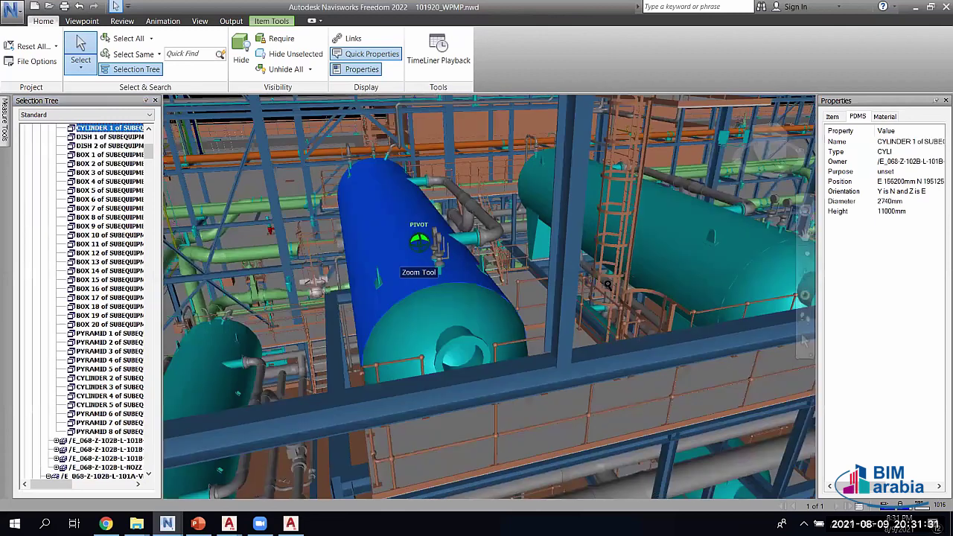
{"action": "scroll", "coordinate": [607, 283], "scroll_direction": "up", "scroll_amount": 3}
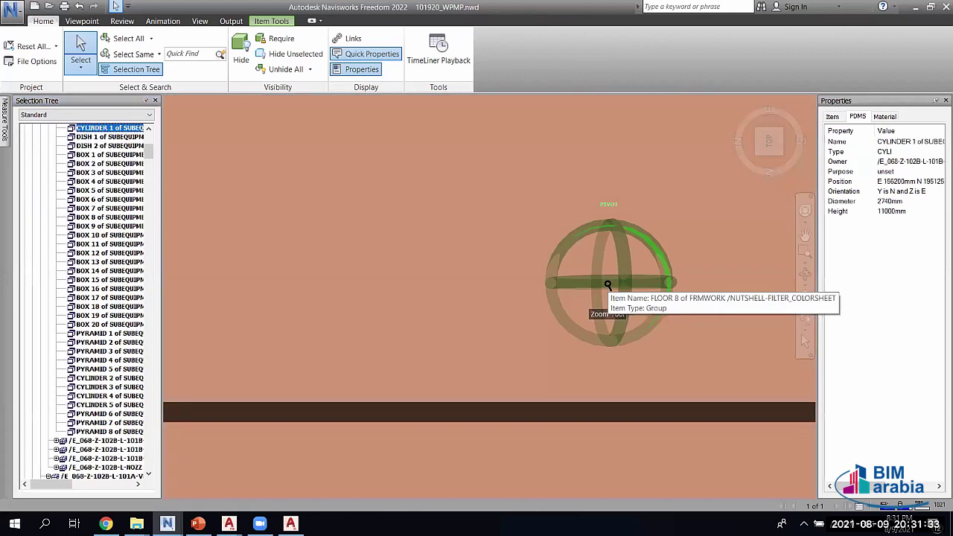
{"action": "scroll", "coordinate": [607, 284], "scroll_direction": "down", "scroll_amount": 3}
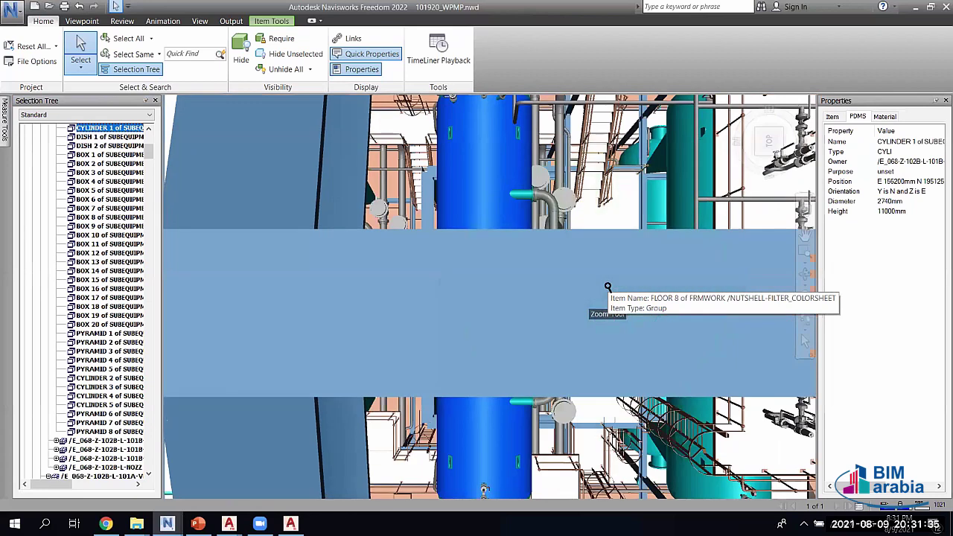
{"action": "scroll", "coordinate": [608, 286], "scroll_direction": "up", "scroll_amount": 1}
{"action": "scroll", "coordinate": [607, 286], "scroll_direction": "up", "scroll_amount": 1}
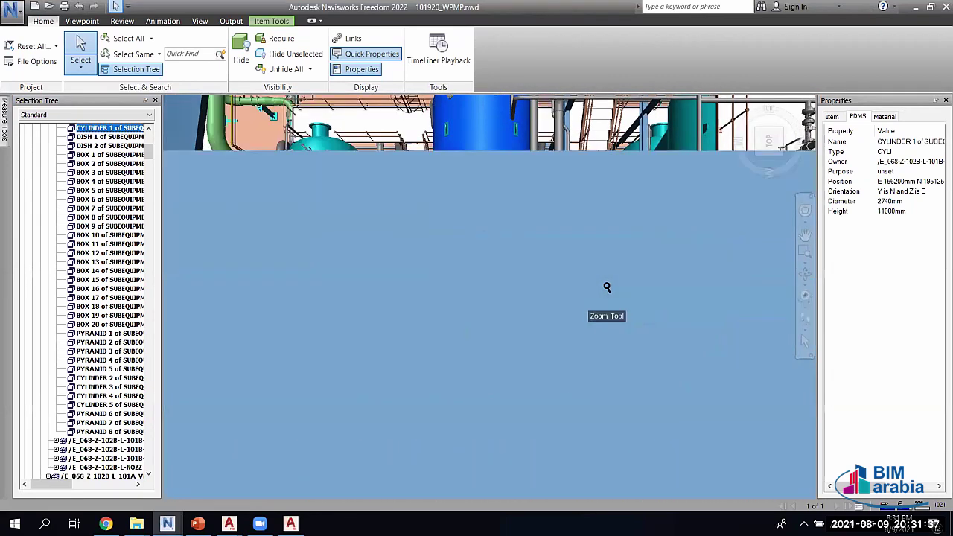
{"action": "scroll", "coordinate": [606, 287], "scroll_direction": "down", "scroll_amount": 2}
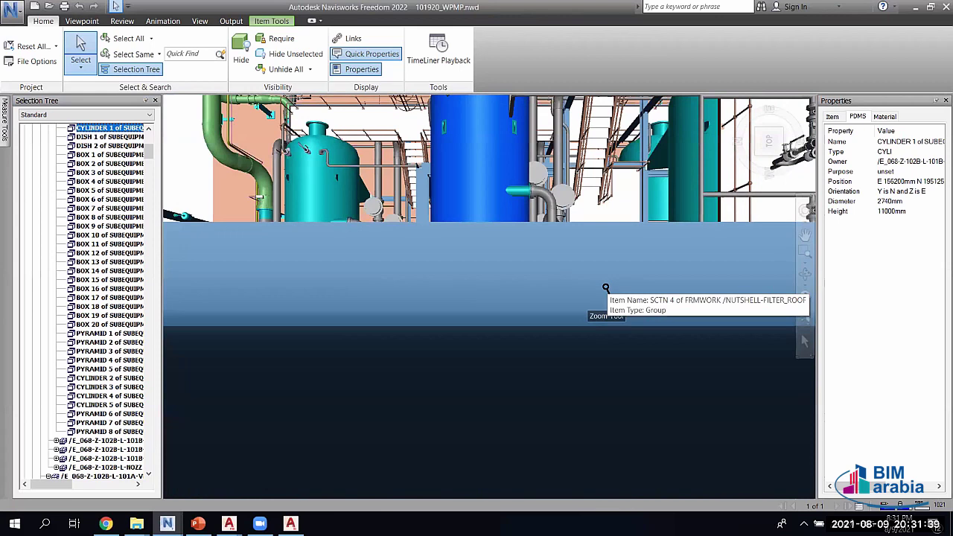
{"action": "scroll", "coordinate": [606, 288], "scroll_direction": "up", "scroll_amount": 1}
{"action": "scroll", "coordinate": [606, 288], "scroll_direction": "up", "scroll_amount": 1}
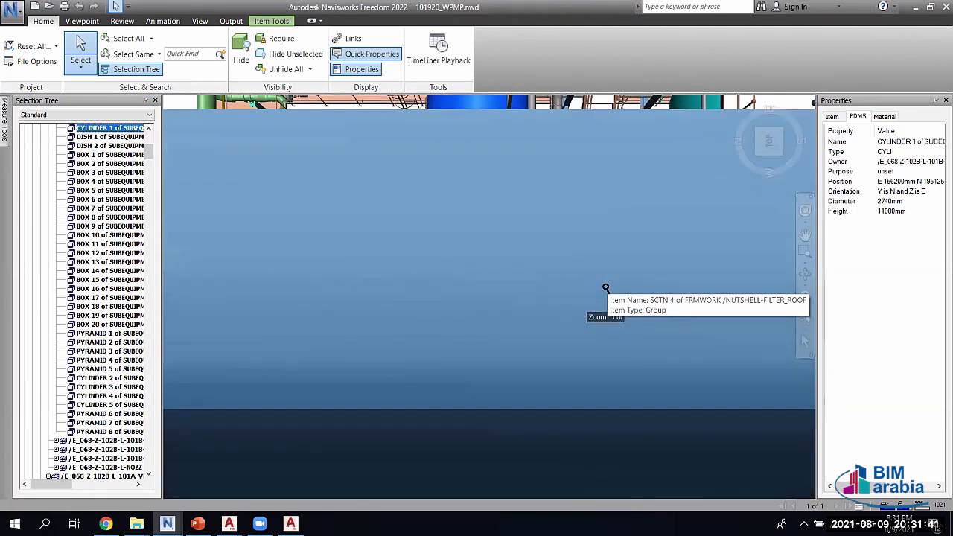
{"action": "scroll", "coordinate": [606, 287], "scroll_direction": "up", "scroll_amount": 1}
{"action": "scroll", "coordinate": [606, 287], "scroll_direction": "up", "scroll_amount": 1}
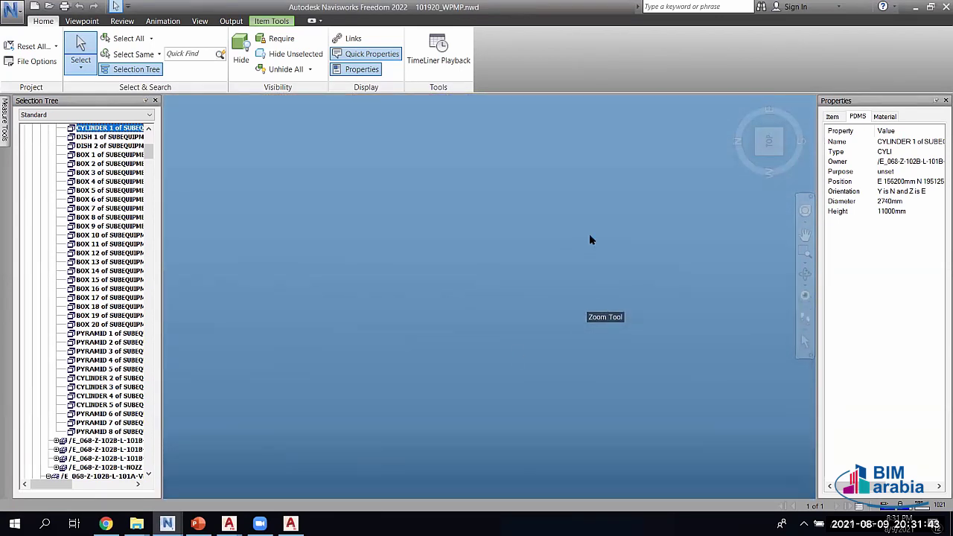
{"action": "scroll", "coordinate": [588, 240], "scroll_direction": "down", "scroll_amount": 3}
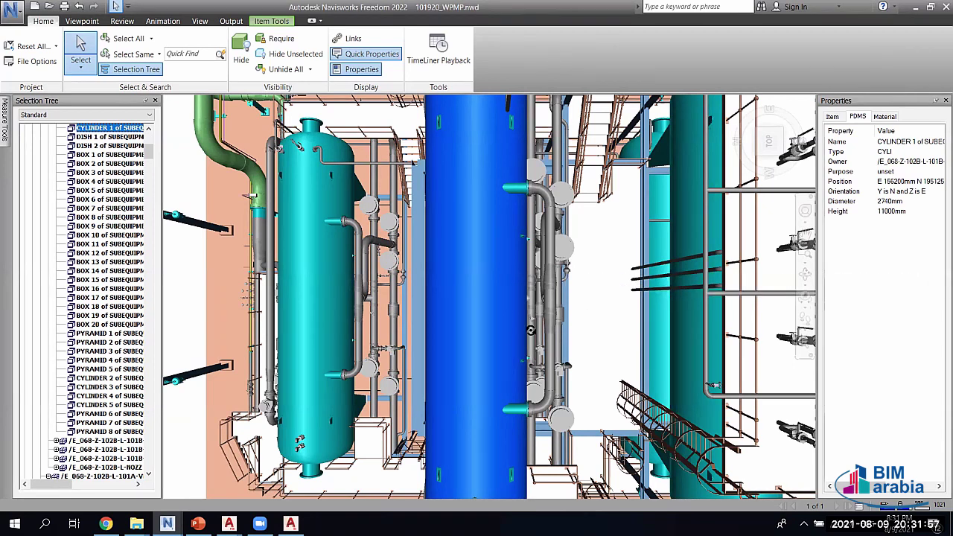
- Orbit over the vessels to an oblique view of the walkway
{"action": "middle_click_drag", "start_coordinate": [489, 315], "coordinate": [499, 352], "text": "shift"}
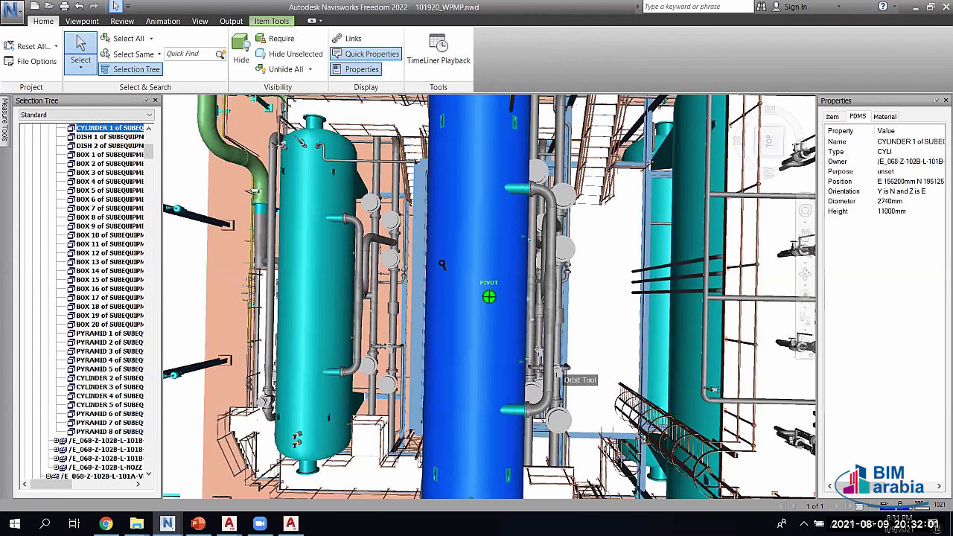
{"action": "middle_click_drag", "start_coordinate": [442, 267], "coordinate": [425, 302], "text": "shift"}
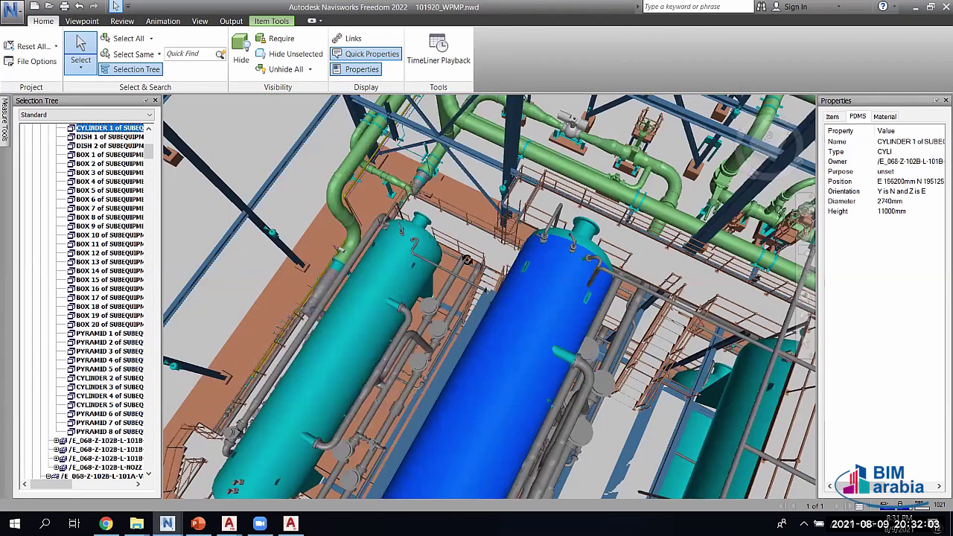
{"action": "scroll", "coordinate": [469, 257], "scroll_direction": "up", "scroll_amount": 5}
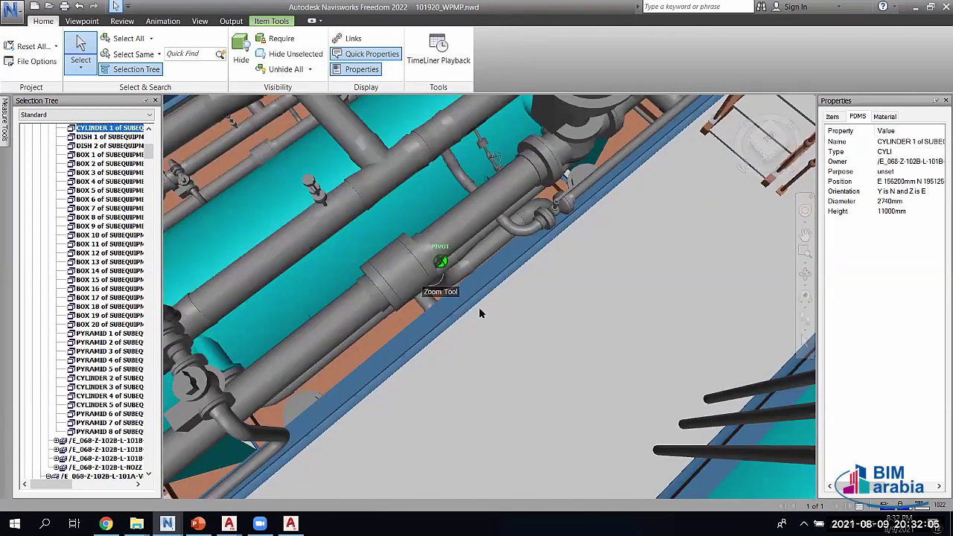
{"action": "middle_click_drag", "start_coordinate": [478, 313], "coordinate": [396, 373], "text": "shift"}
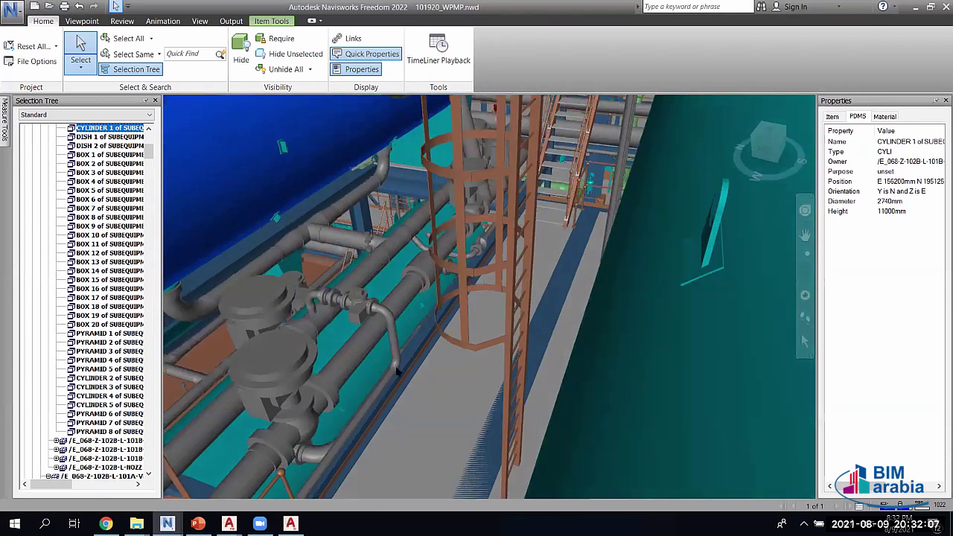
- Select the 4-inch blue control valve and orbit around it
{"action": "scroll", "coordinate": [441, 191], "scroll_direction": "up", "scroll_amount": 3}
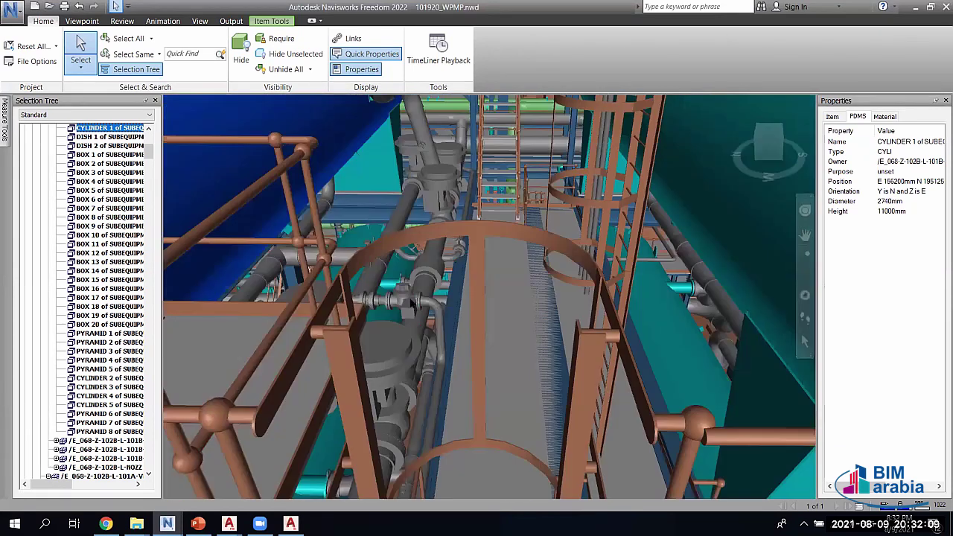
{"action": "left_click", "coordinate": [398, 298]}
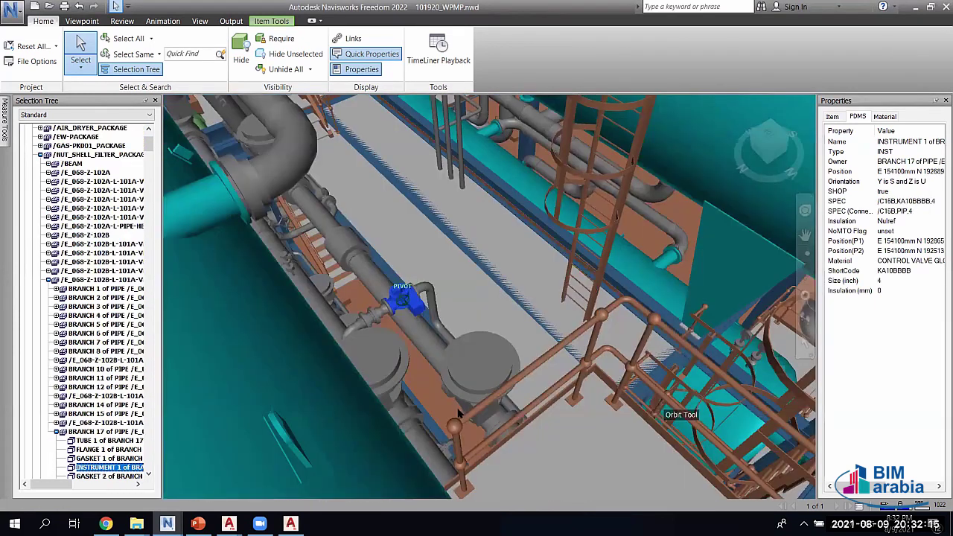
{"action": "middle_click_drag", "start_coordinate": [333, 414], "coordinate": [290, 192], "text": "shift"}
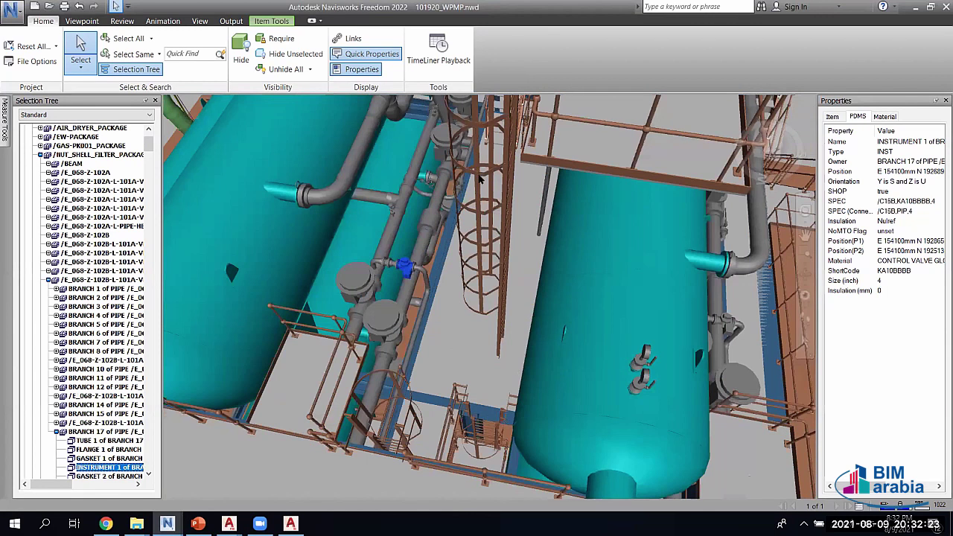
{"action": "mouse_move", "coordinate": [481, 180]}
{"action": "middle_mouse_down", "text": "shift"}
{"action": "mouse_move", "coordinate": [537, 226]}
{"action": "mouse_move", "coordinate": [506, 291]}
{"action": "middle_mouse_up", "text": "shift"}
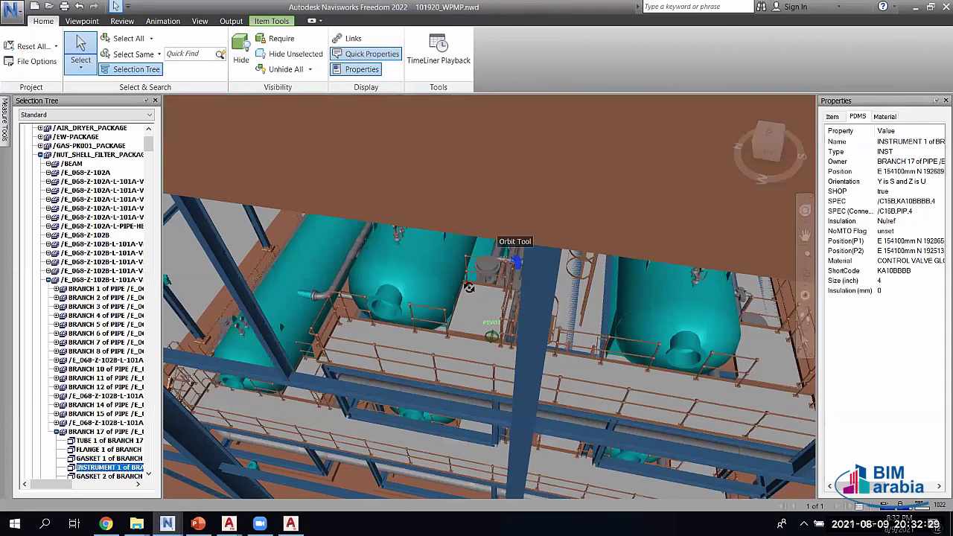
- Tilt down over the tall vessels and select the 12-inch control valve on BRANCH 14
{"action": "middle_click_drag", "start_coordinate": [504, 276], "coordinate": [539, 326], "text": "shift"}
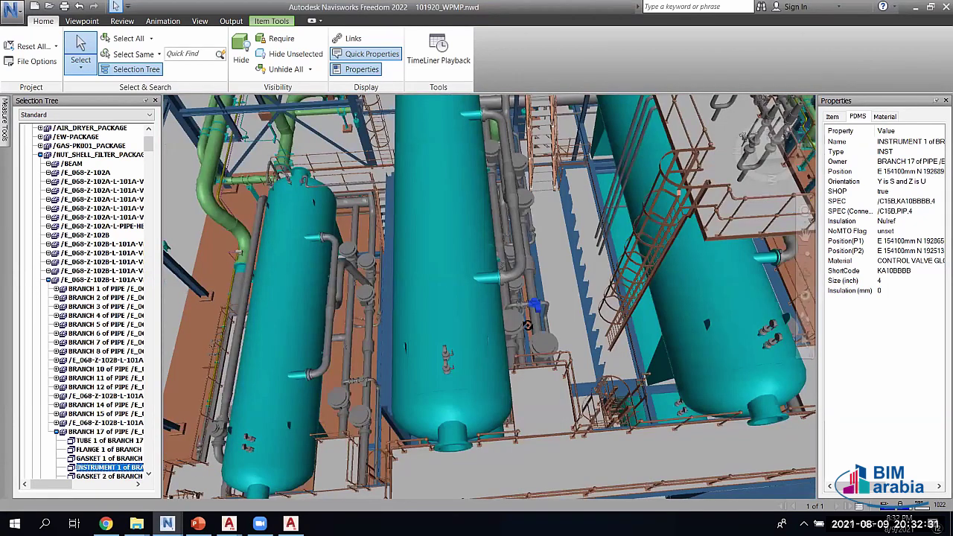
{"action": "scroll", "coordinate": [539, 326], "scroll_direction": "up", "scroll_amount": 5}
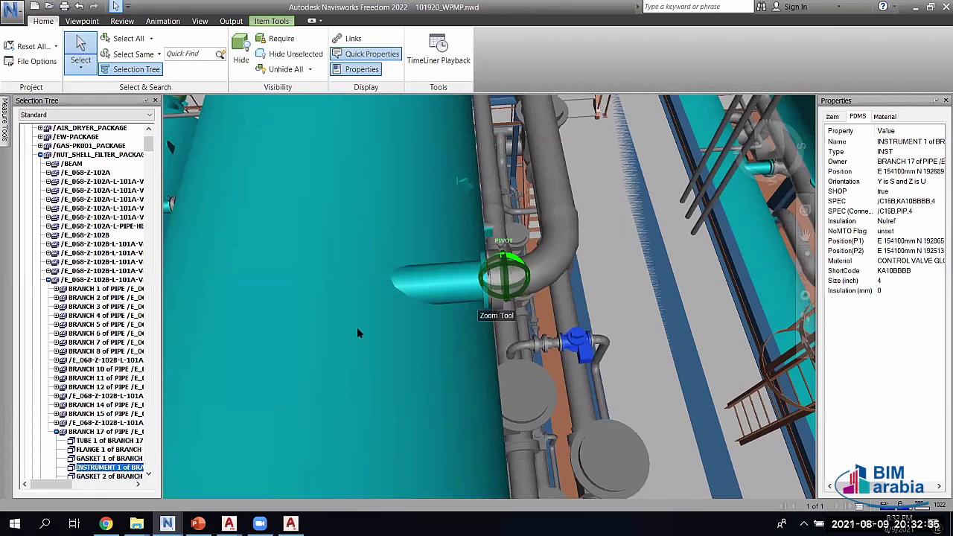
{"action": "scroll", "coordinate": [357, 328], "scroll_direction": "down", "scroll_amount": 5}
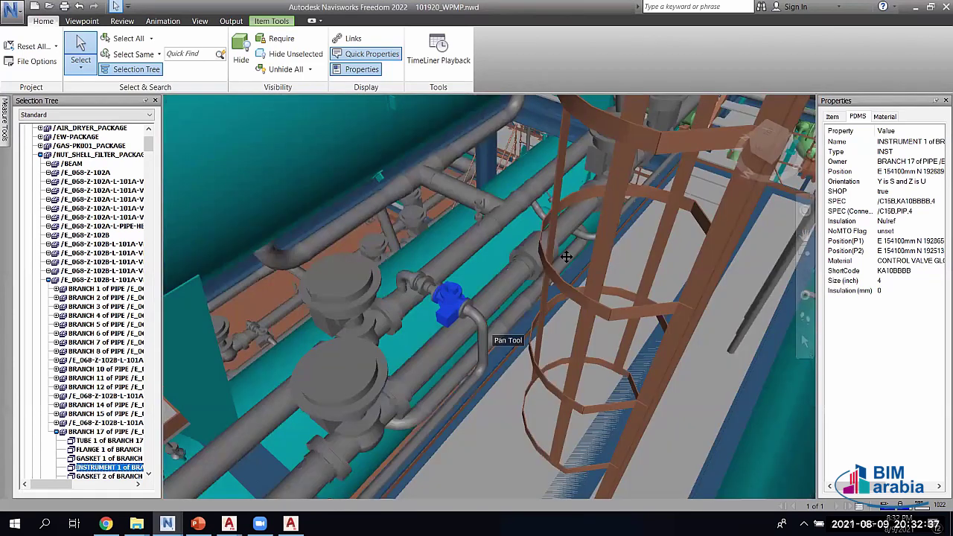
{"action": "left_click", "coordinate": [447, 373]}
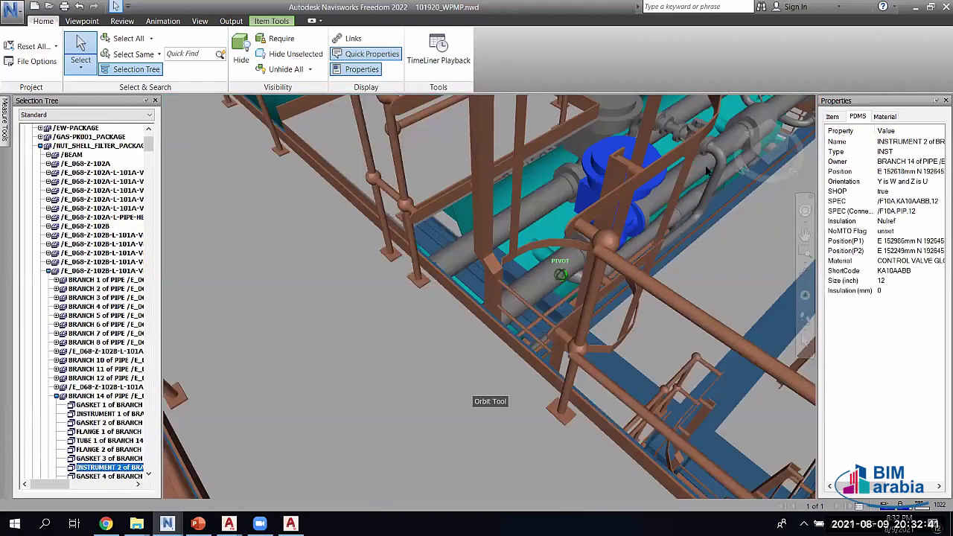
- Orbit out from the valve to a higher viewpoint over the platform
{"action": "middle_click_drag", "start_coordinate": [735, 185], "coordinate": [711, 264], "text": "shift"}
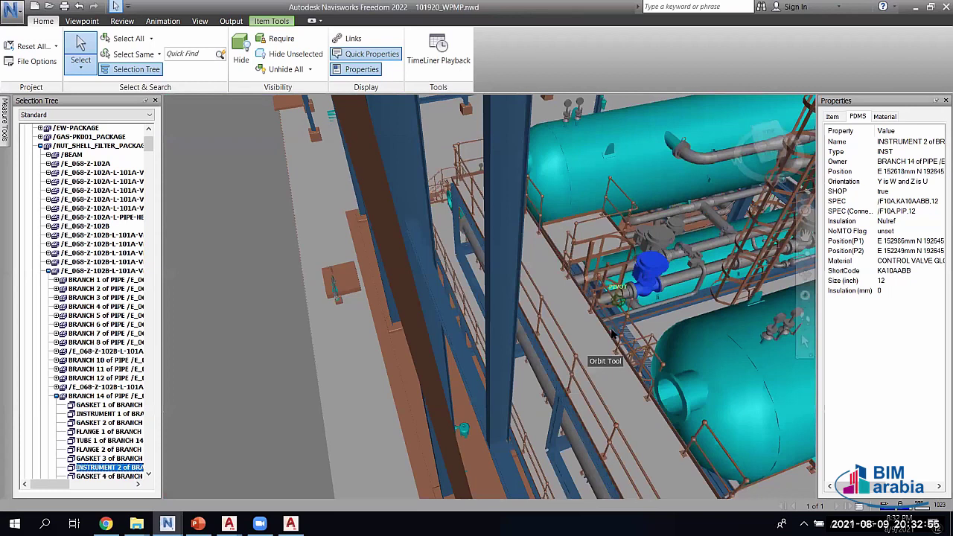
{"action": "left_click_drag", "start_coordinate": [612, 333], "coordinate": [669, 368]}
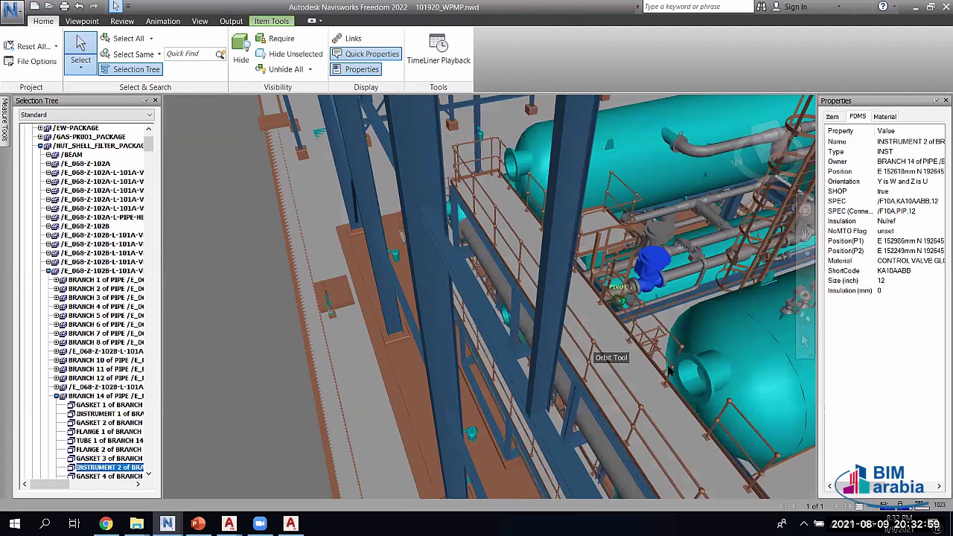
{"action": "middle_click_drag", "start_coordinate": [667, 402], "coordinate": [582, 357], "text": "shift"}
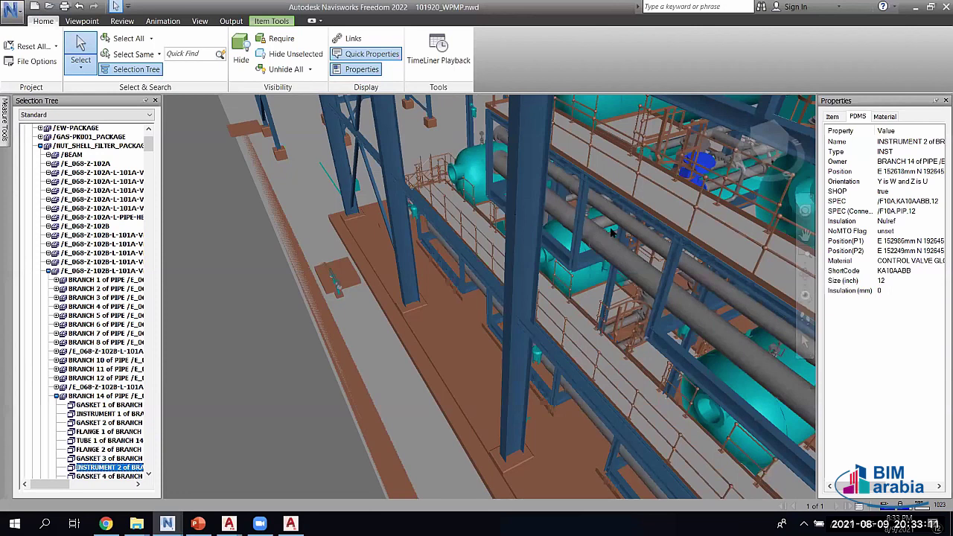
{"action": "scroll", "coordinate": [645, 227], "scroll_direction": "down", "scroll_amount": 3}
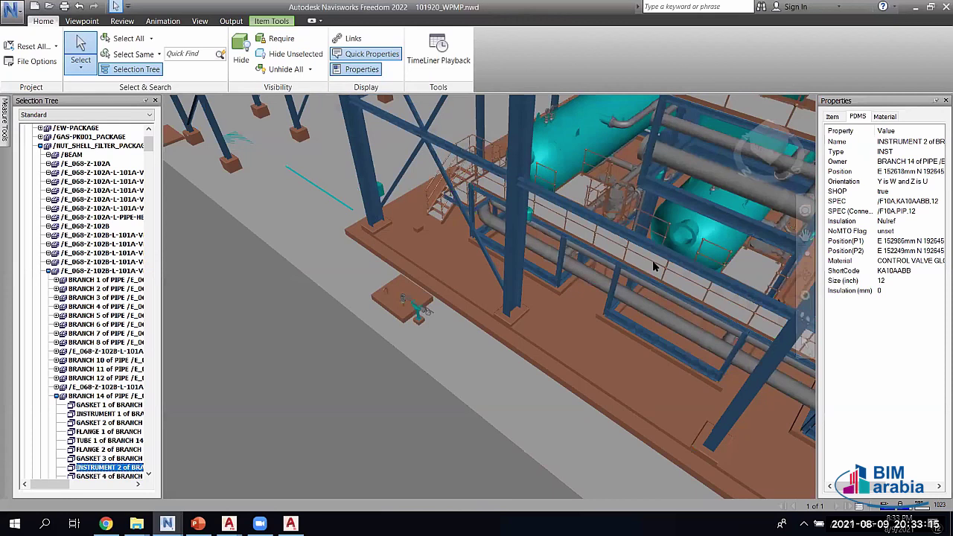
{"action": "scroll", "coordinate": [647, 268], "scroll_direction": "up", "scroll_amount": 3}
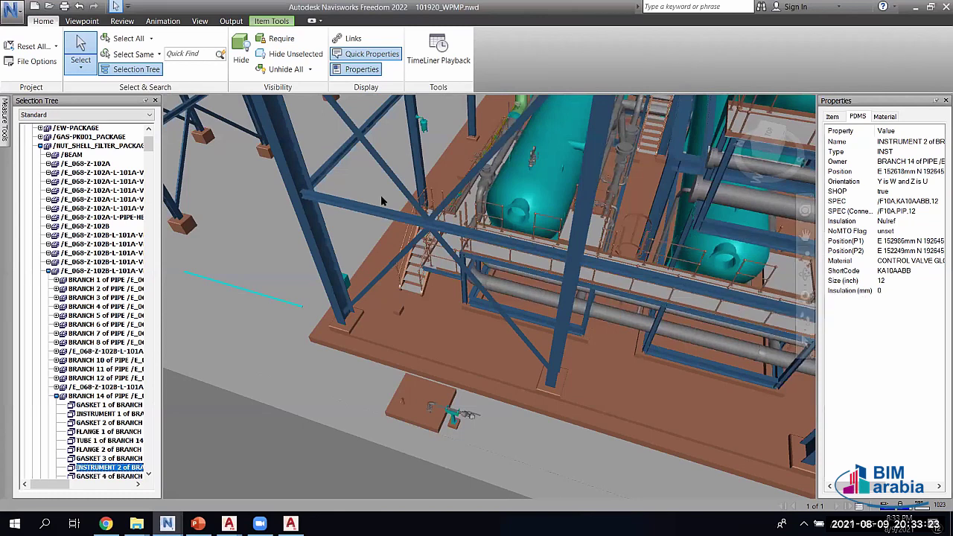
- Pan to the steel framework and select column SCTN 1, spec /AISC/W24x104
{"action": "middle_click_drag", "start_coordinate": [528, 203], "coordinate": [540, 237]}
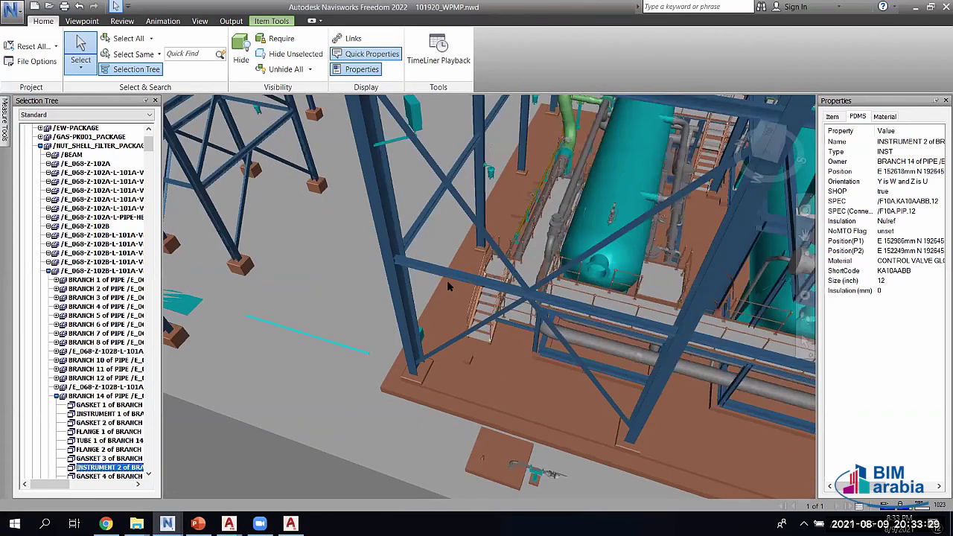
{"action": "middle_click_drag", "start_coordinate": [447, 286], "coordinate": [319, 253], "text": "shift"}
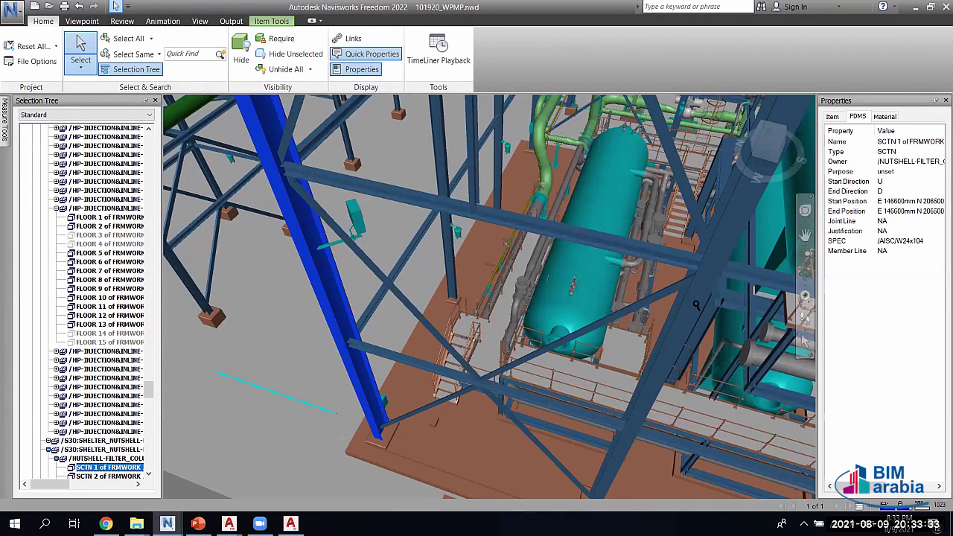
{"action": "scroll", "coordinate": [719, 302], "scroll_direction": "up", "scroll_amount": 2}
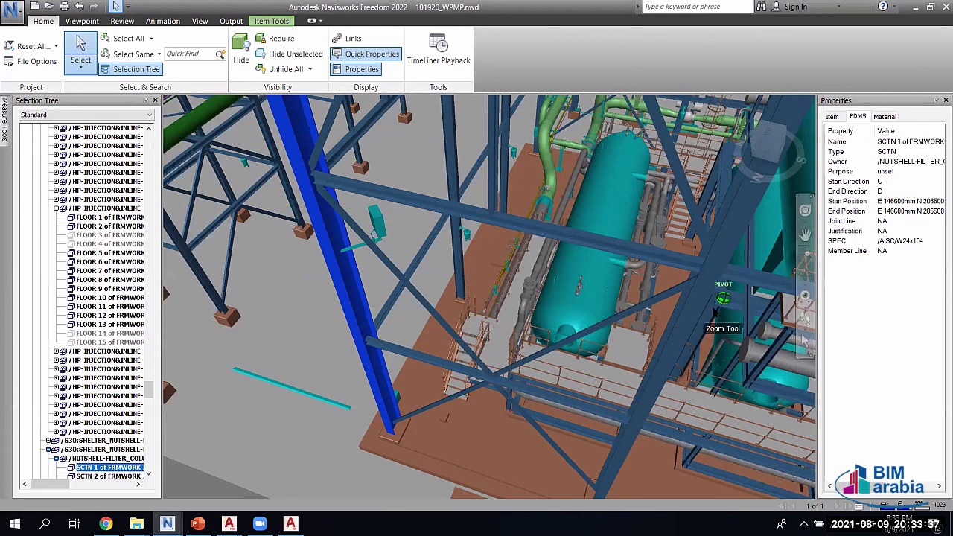
{"action": "scroll", "coordinate": [719, 301], "scroll_direction": "down", "scroll_amount": 1}
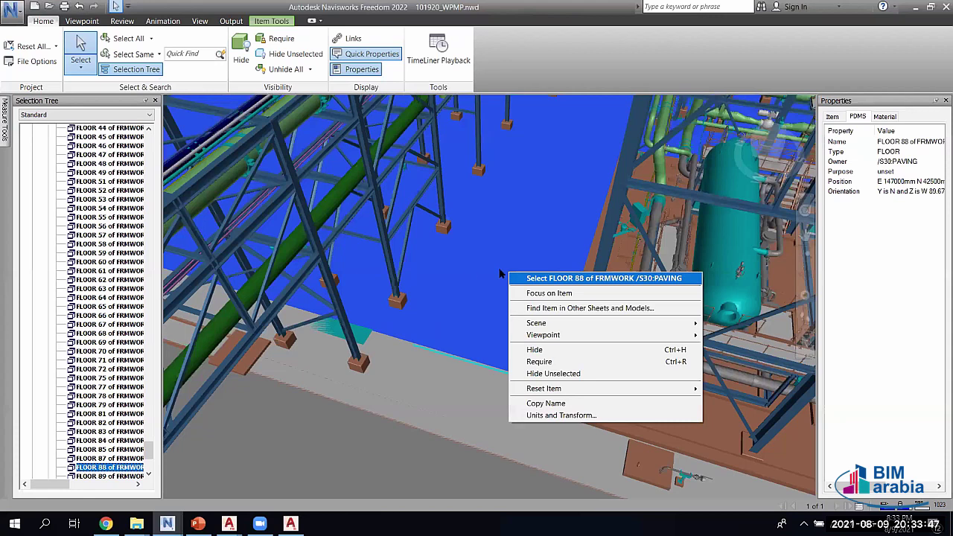
- Hide floor slab FLOOR 88, orbit to view beneath it, then switch to the GC-01 site model window
{"action": "key", "text": "ctrl+h"}
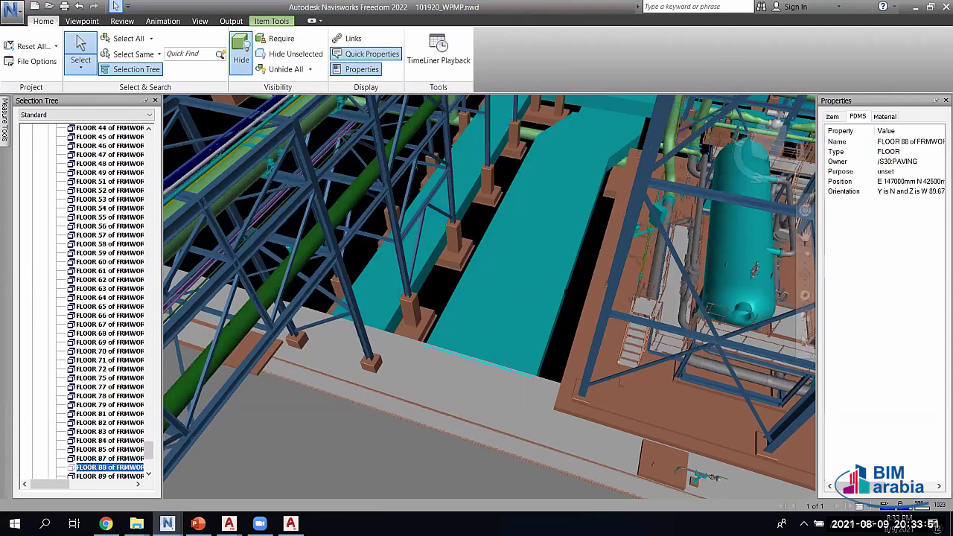
{"action": "left_click_drag", "start_coordinate": [705, 248], "coordinate": [712, 254]}
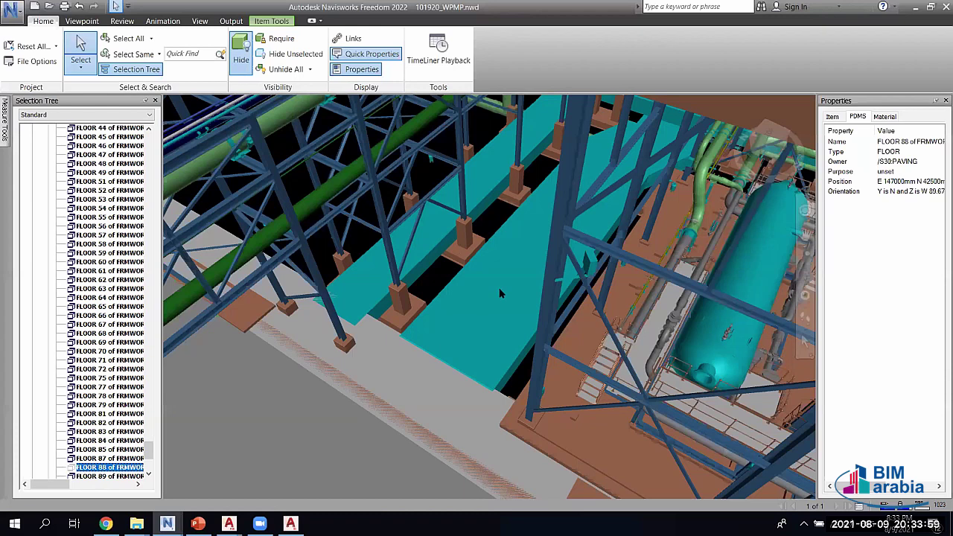
{"action": "left_click_drag", "start_coordinate": [501, 292], "coordinate": [545, 259]}
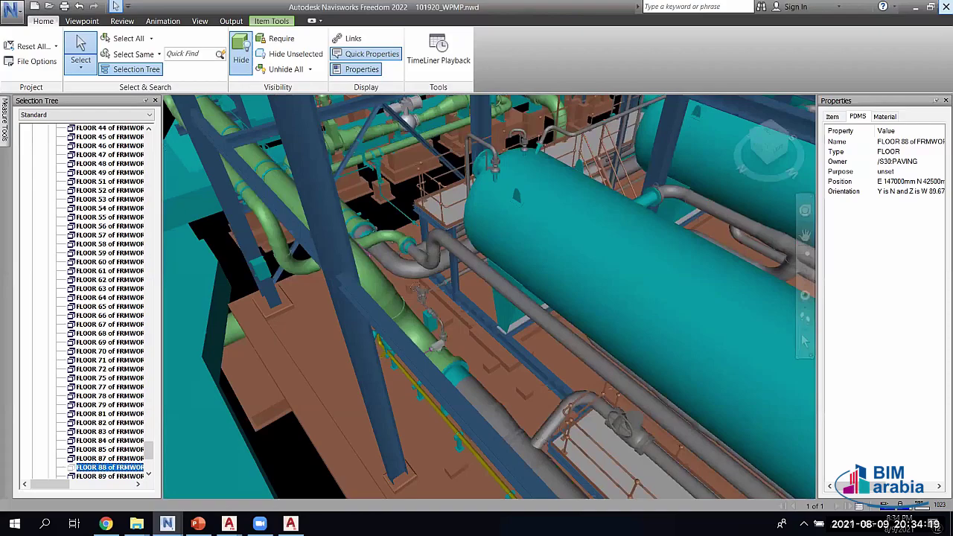
{"action": "key", "text": "alt+Tab"}
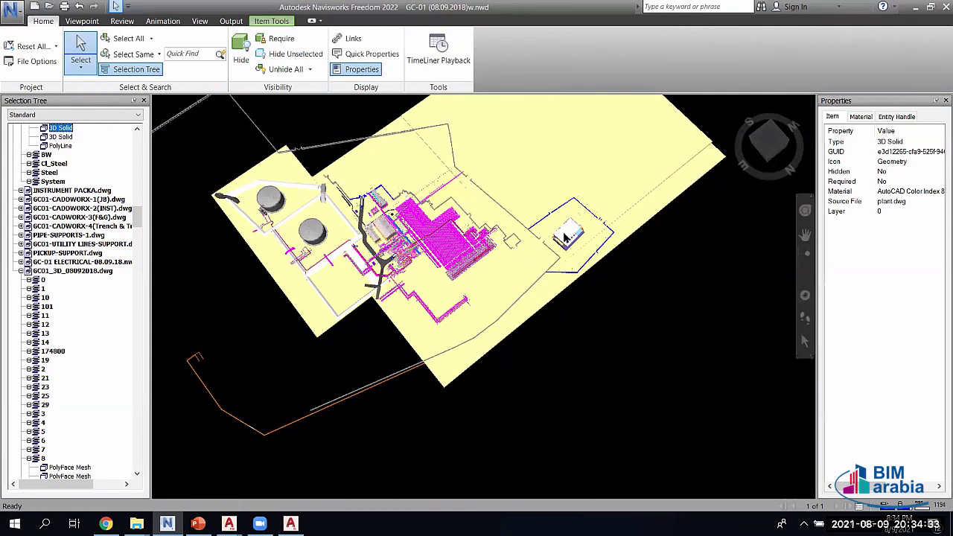
- Zoom out to the whole substation building and select the ground-surface 3D Solid from GC-01 FENCE & ROAD
{"action": "scroll", "coordinate": [564, 235], "scroll_direction": "up", "scroll_amount": 1}
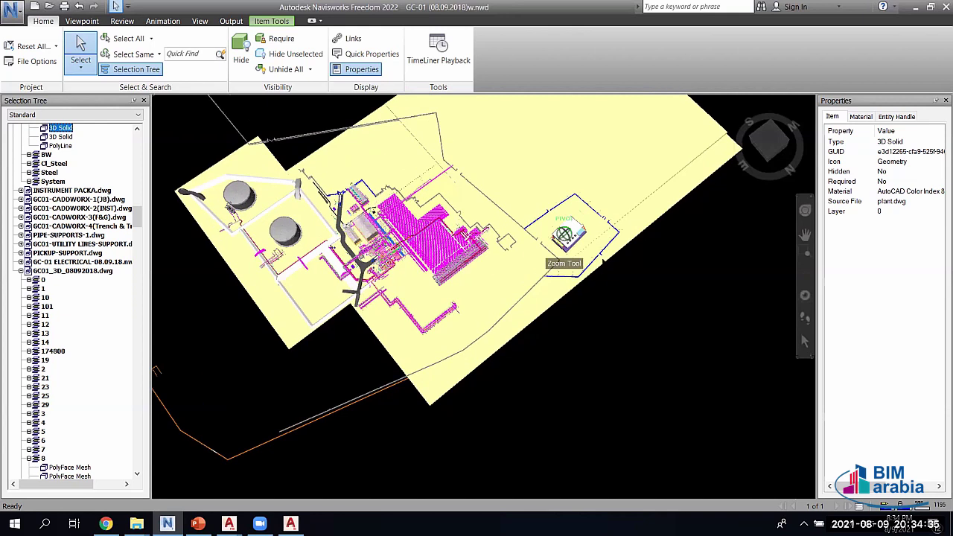
{"action": "scroll", "coordinate": [545, 308], "scroll_direction": "up", "scroll_amount": 5}
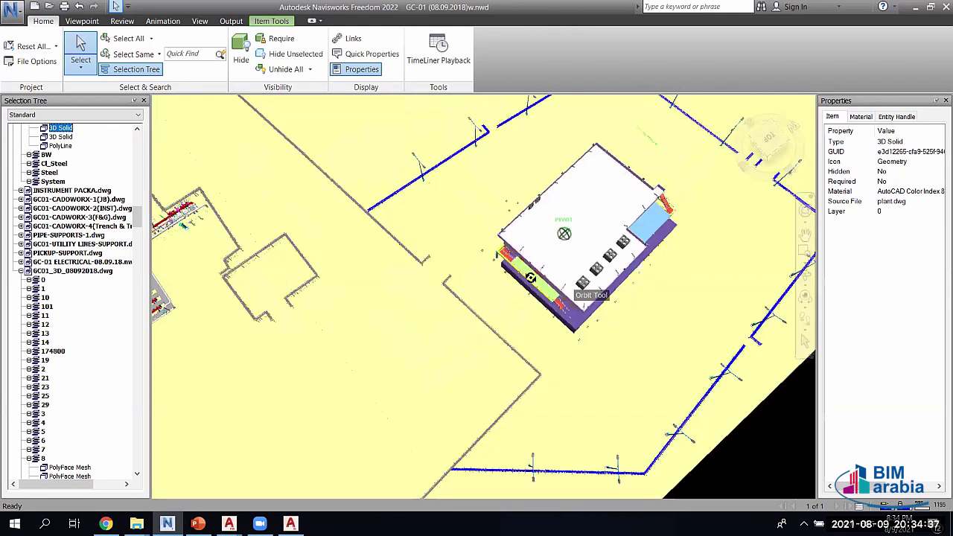
{"action": "middle_click_drag", "start_coordinate": [655, 237], "coordinate": [645, 233], "text": "shift"}
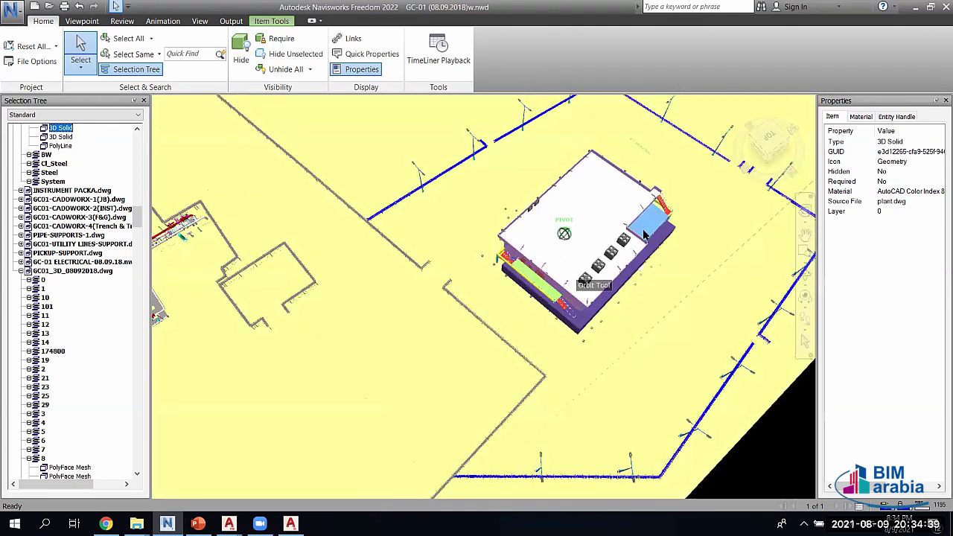
{"action": "scroll", "coordinate": [604, 254], "scroll_direction": "up", "scroll_amount": 5}
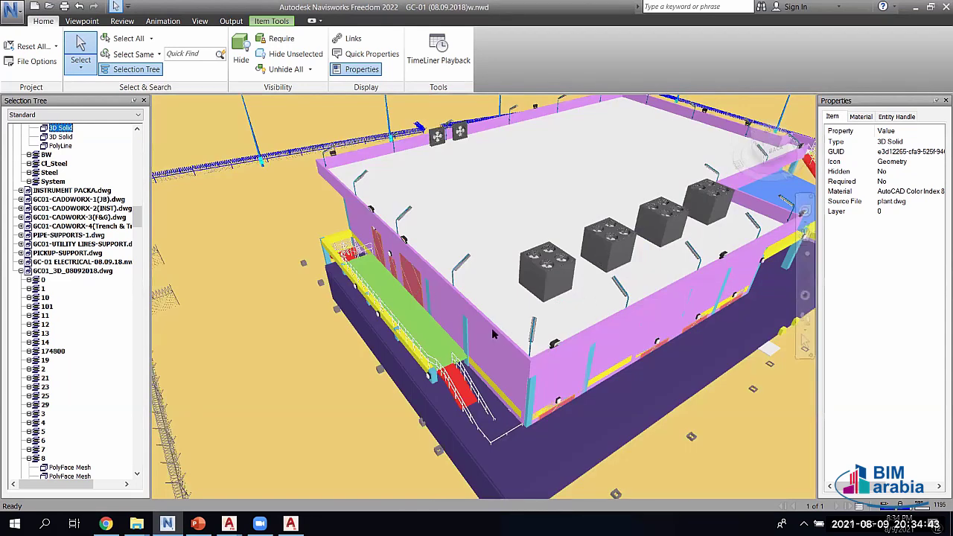
{"action": "scroll", "coordinate": [492, 333], "scroll_direction": "up", "scroll_amount": 5}
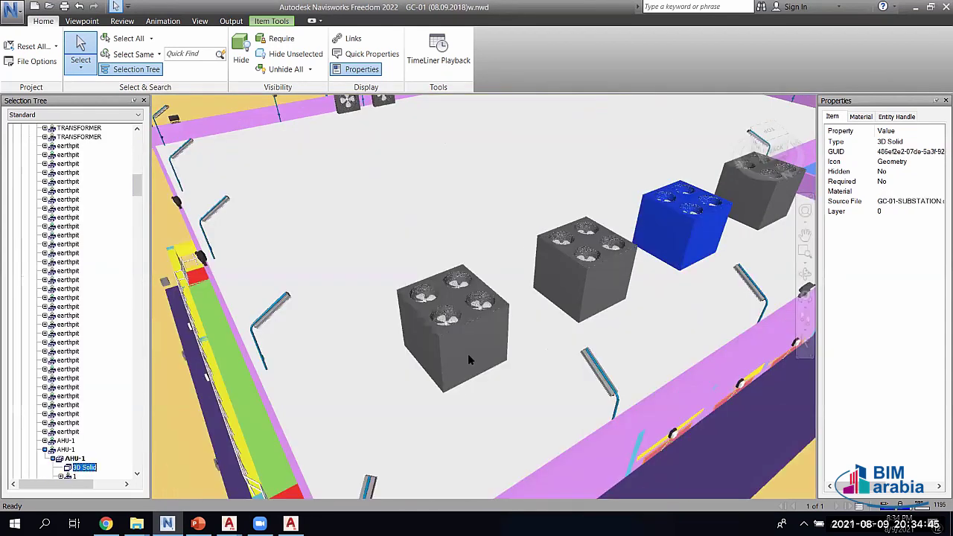
{"action": "scroll", "coordinate": [469, 360], "scroll_direction": "down", "scroll_amount": 1}
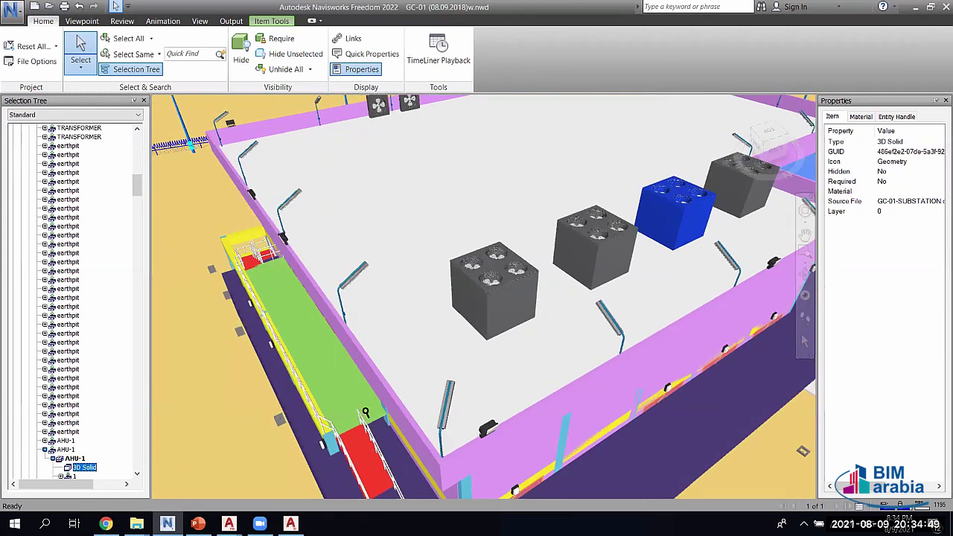
{"action": "left_click_drag", "start_coordinate": [366, 412], "coordinate": [499, 341]}
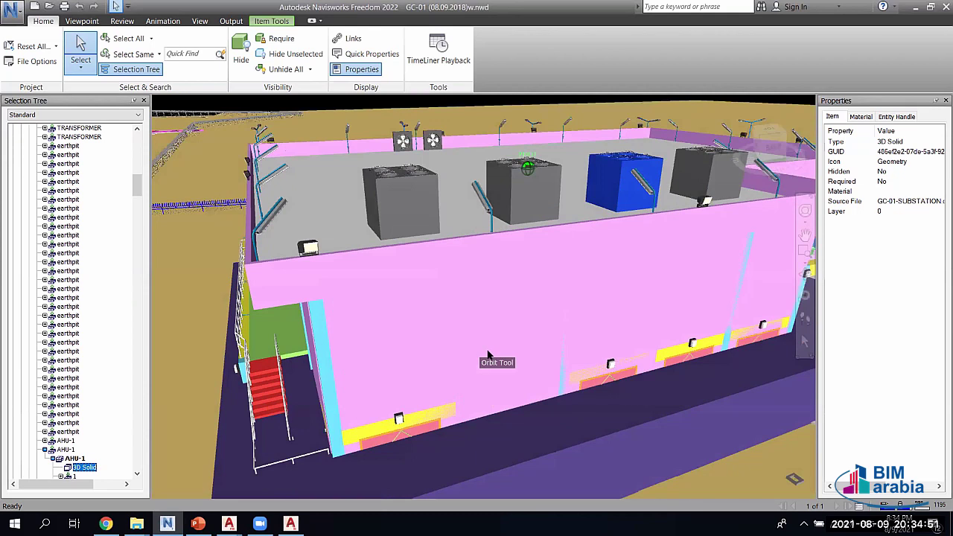
{"action": "scroll", "coordinate": [526, 384], "scroll_direction": "down", "scroll_amount": 5}
{"action": "left_click", "coordinate": [606, 428]}
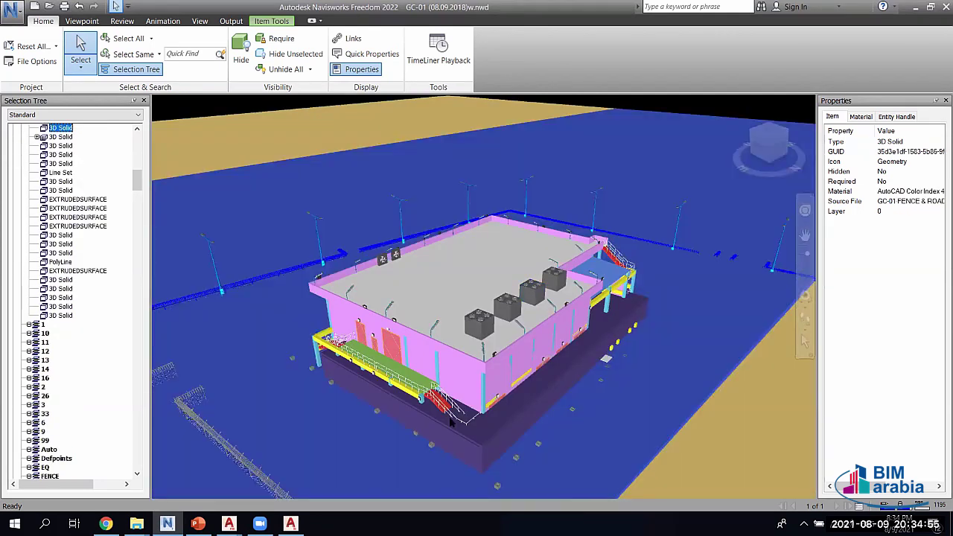
- Hide the blue ground surface and select the steel deck slab beneath the building
{"action": "key", "text": "ctrl+h"}
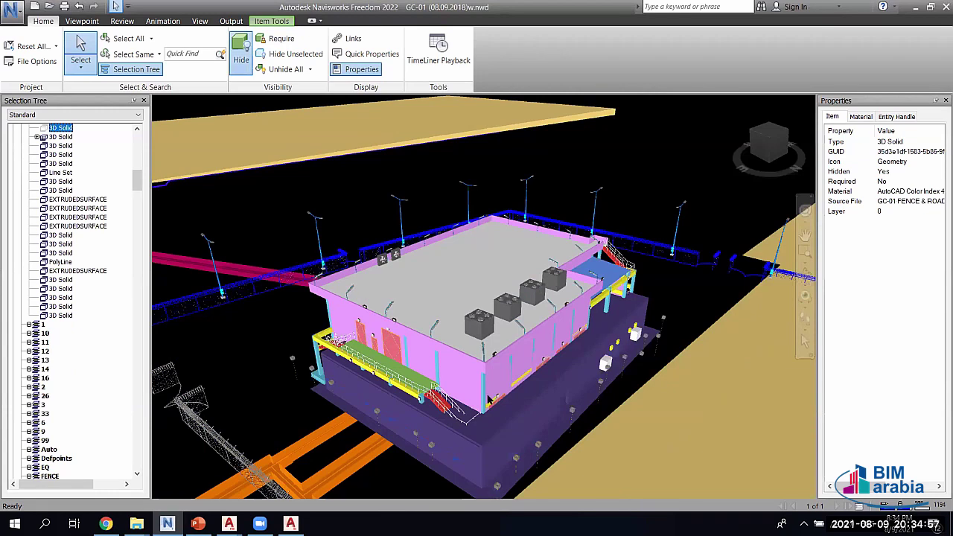
{"action": "left_click", "coordinate": [478, 341]}
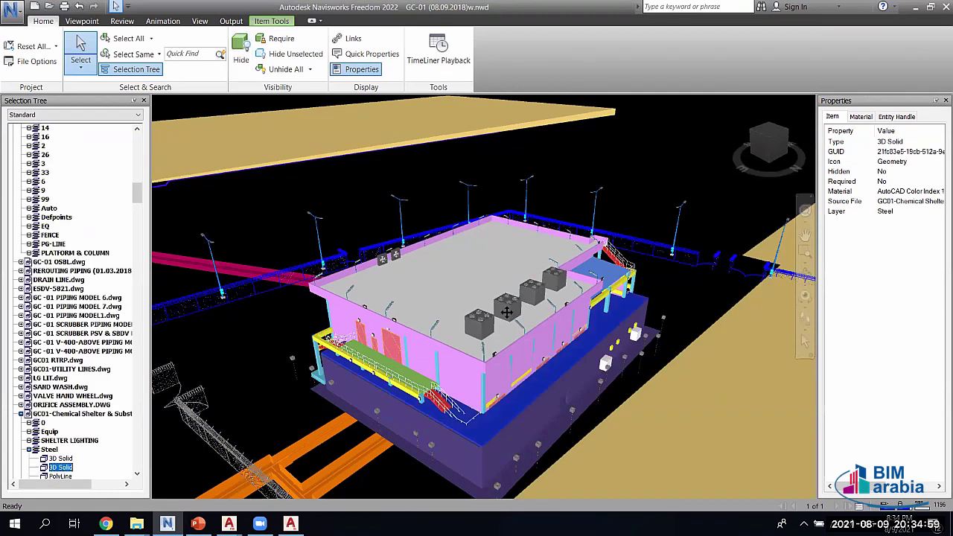
{"action": "scroll", "coordinate": [420, 369], "scroll_direction": "down", "scroll_amount": 2}
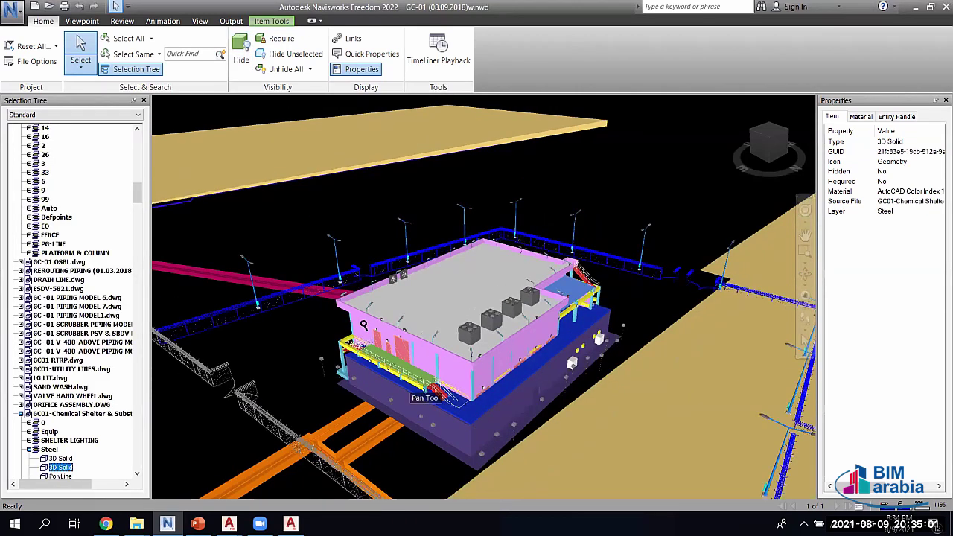
- Orbit from the fence side to the orange trench's grey segment and clear the selection
{"action": "mouse_move", "coordinate": [408, 343]}
{"action": "middle_mouse_down"}
{"action": "mouse_move", "coordinate": [413, 374]}
{"action": "mouse_move", "coordinate": [431, 394]}
{"action": "middle_mouse_up"}
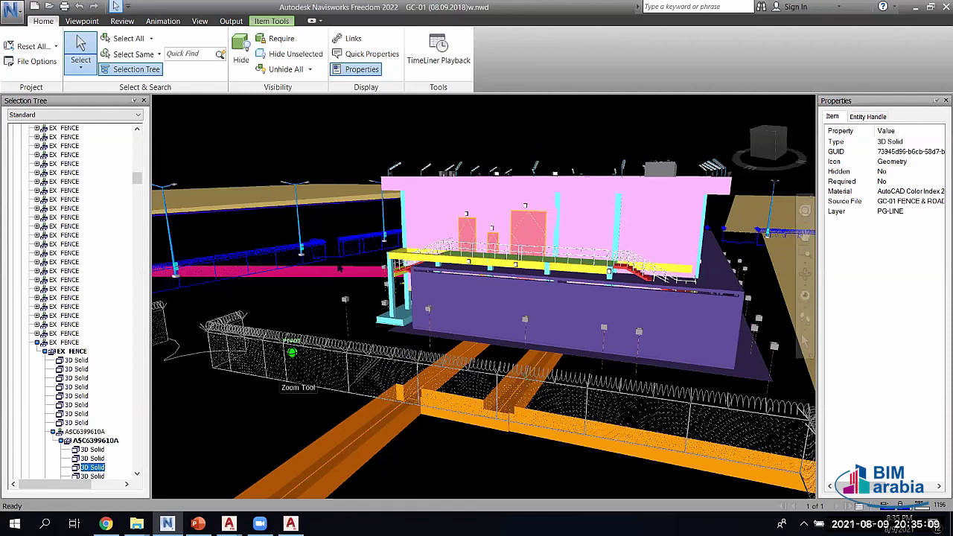
{"action": "mouse_move", "coordinate": [339, 267]}
{"action": "middle_mouse_down", "text": "shift"}
{"action": "mouse_move", "coordinate": [399, 413]}
{"action": "mouse_move", "coordinate": [383, 378]}
{"action": "middle_mouse_up", "text": "shift"}
{"action": "scroll", "coordinate": [316, 248], "scroll_direction": "up", "scroll_amount": 5}
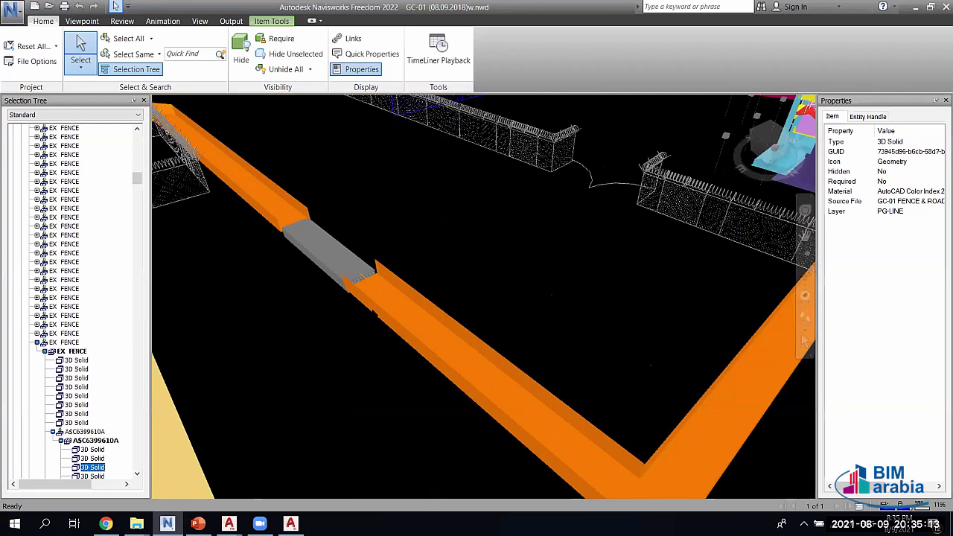
{"action": "key", "text": "Escape"}
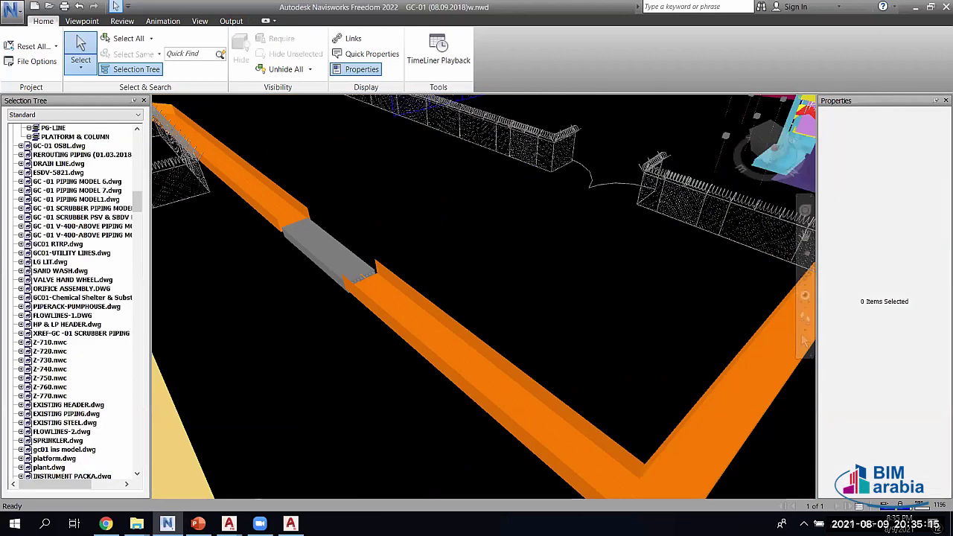
- Select the orange cable trench and its grey segment (GC-01-EL. TRENCH.dwg, layer 0), then zoom back toward the pipe yard
{"action": "left_click", "coordinate": [462, 377]}
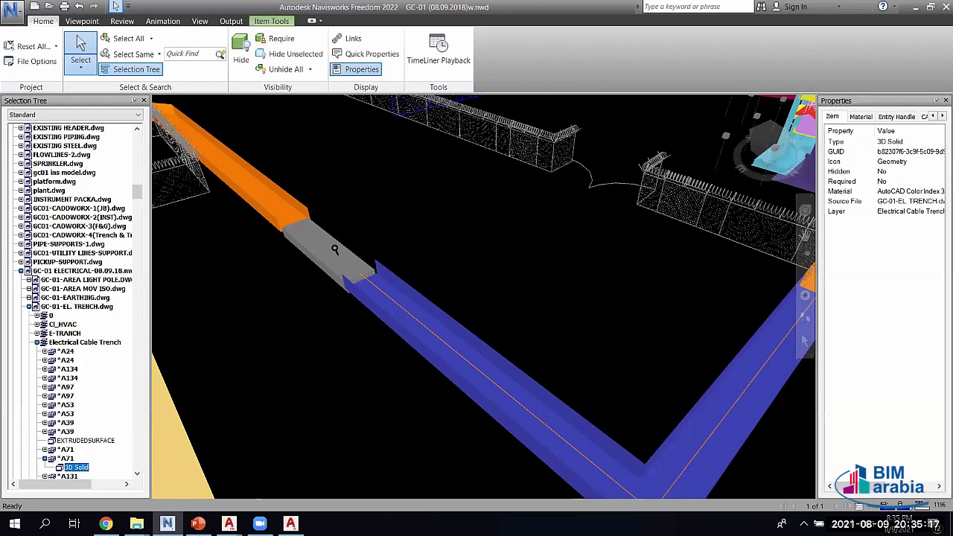
{"action": "scroll", "coordinate": [332, 244], "scroll_direction": "up", "scroll_amount": 2}
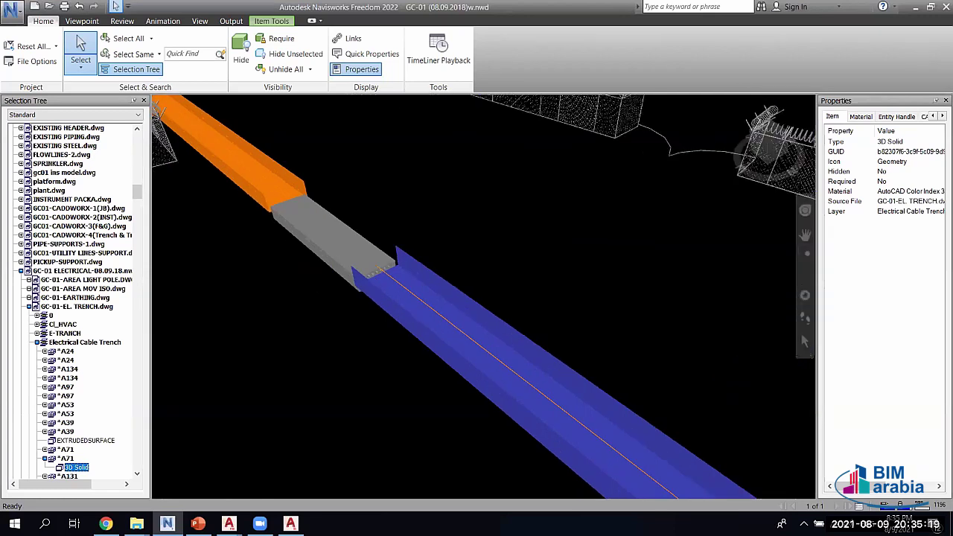
{"action": "left_click", "coordinate": [351, 252]}
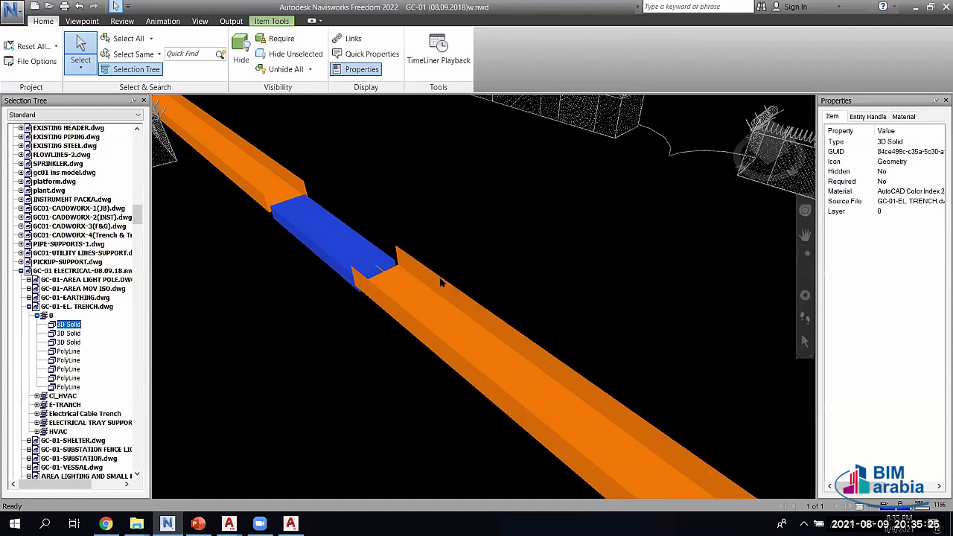
{"action": "scroll", "coordinate": [438, 283], "scroll_direction": "down", "scroll_amount": 3}
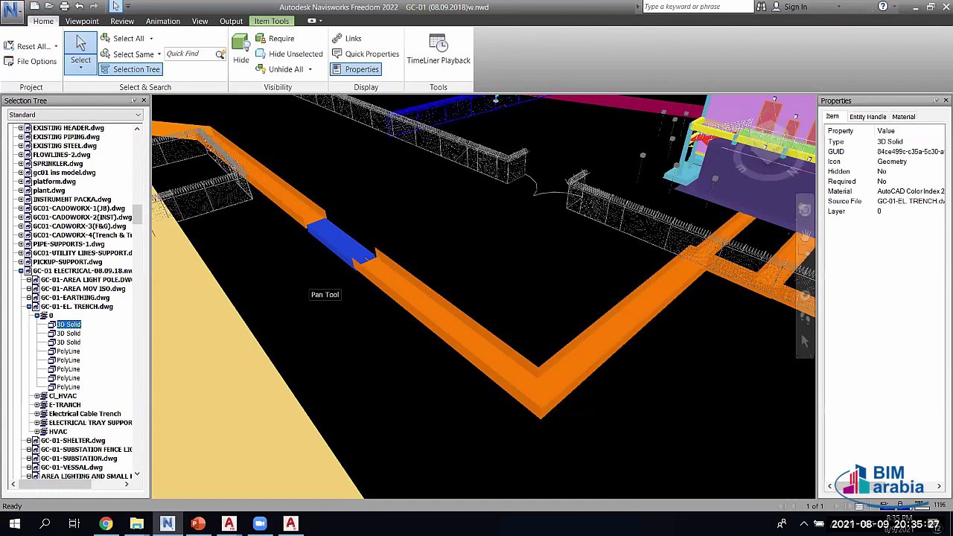
{"action": "scroll", "coordinate": [465, 290], "scroll_direction": "up", "scroll_amount": 2}
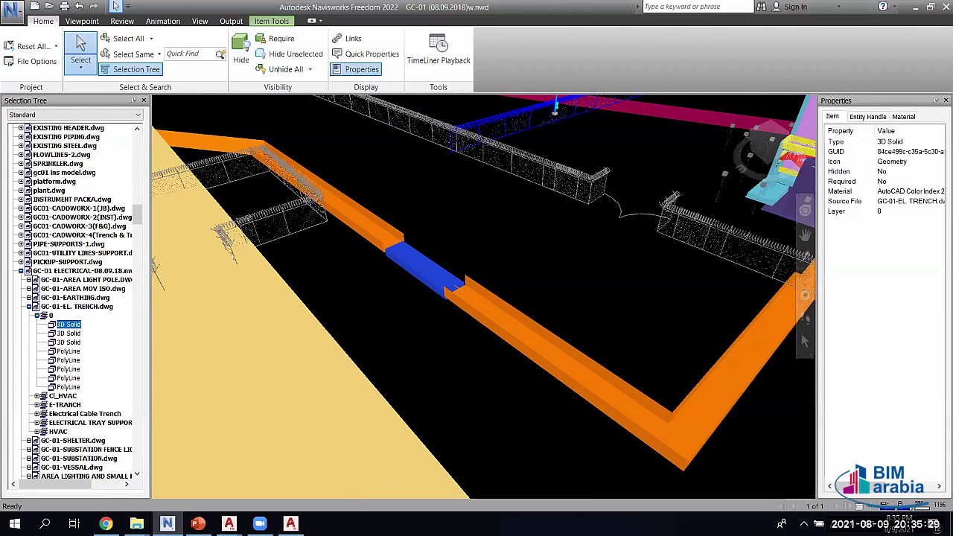
{"action": "scroll", "coordinate": [378, 360], "scroll_direction": "up", "scroll_amount": 1}
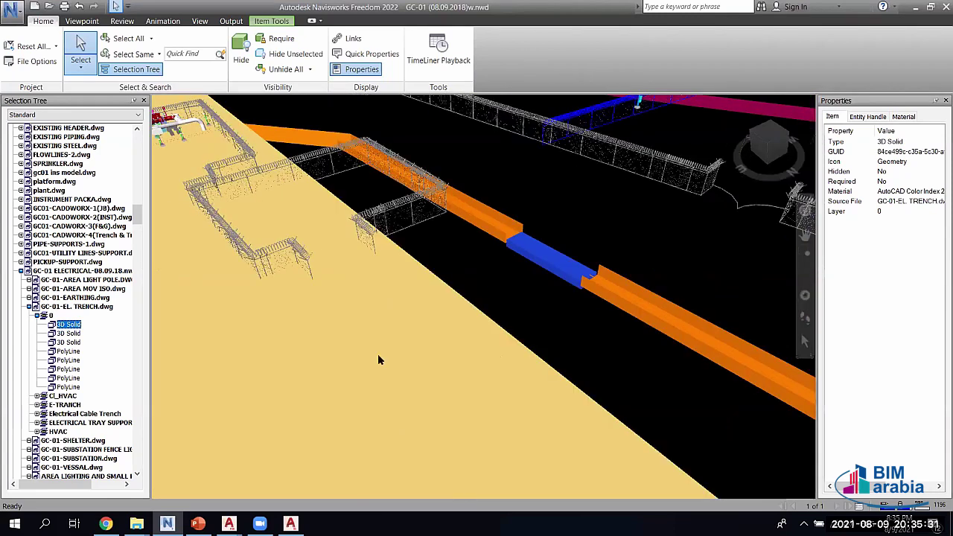
{"action": "scroll", "coordinate": [492, 287], "scroll_direction": "down", "scroll_amount": 2}
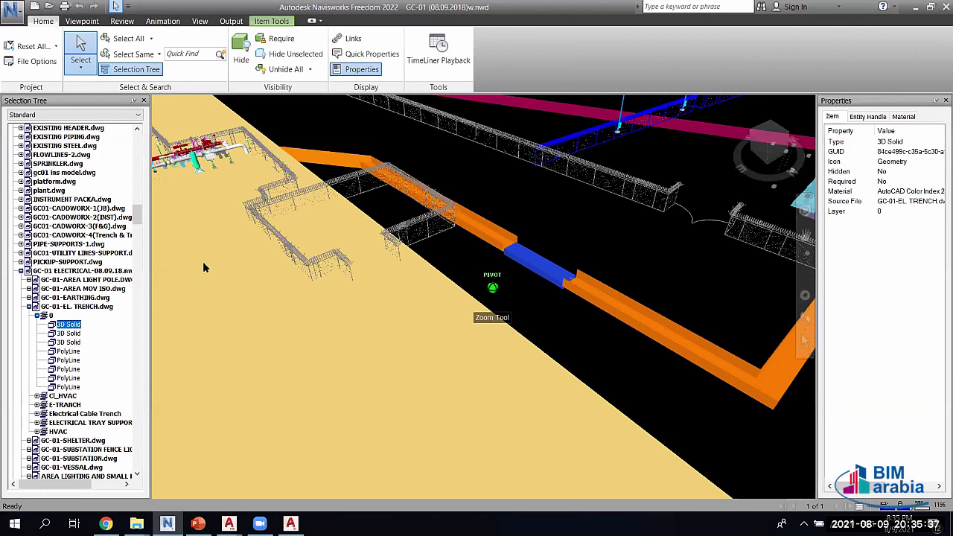
{"action": "scroll", "coordinate": [564, 344], "scroll_direction": "down", "scroll_amount": 3}
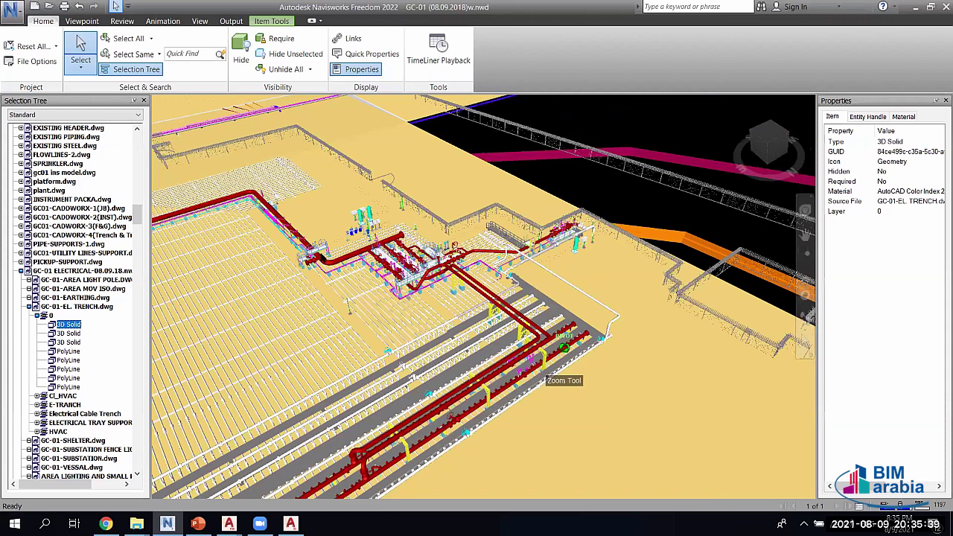
- Zoom and orbit onto the red pipe rack, then select a header pipe on layer Lp Wet CRUDE
{"action": "left_click_drag", "start_coordinate": [564, 346], "coordinate": [322, 257]}
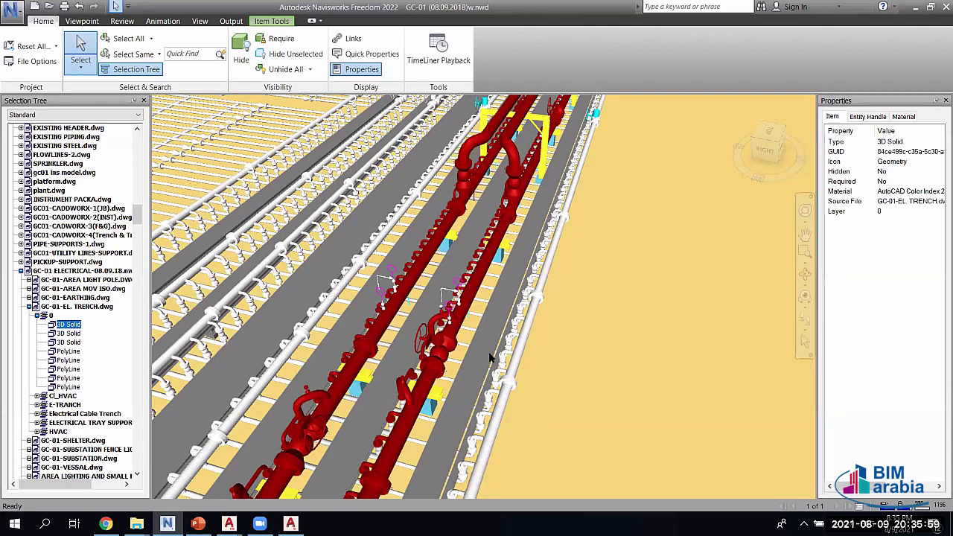
{"action": "middle_click_drag", "start_coordinate": [494, 347], "coordinate": [498, 336], "text": "shift"}
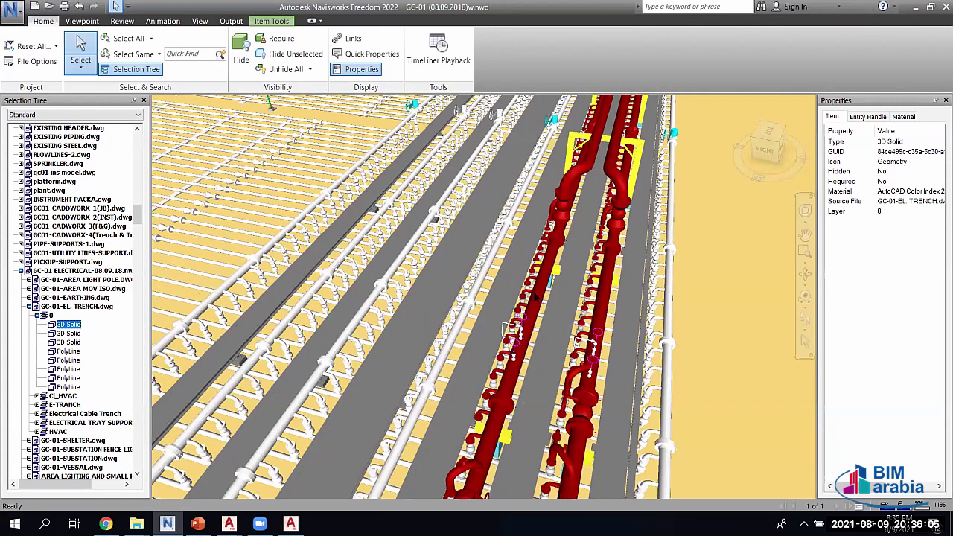
{"action": "scroll", "coordinate": [521, 313], "scroll_direction": "up", "scroll_amount": 2}
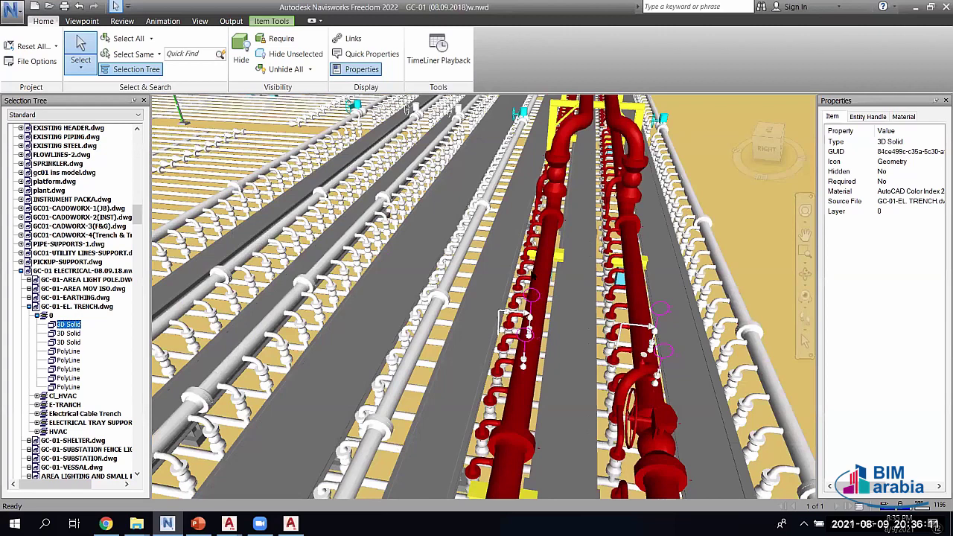
{"action": "middle_click_drag", "start_coordinate": [532, 275], "coordinate": [506, 265], "text": "shift"}
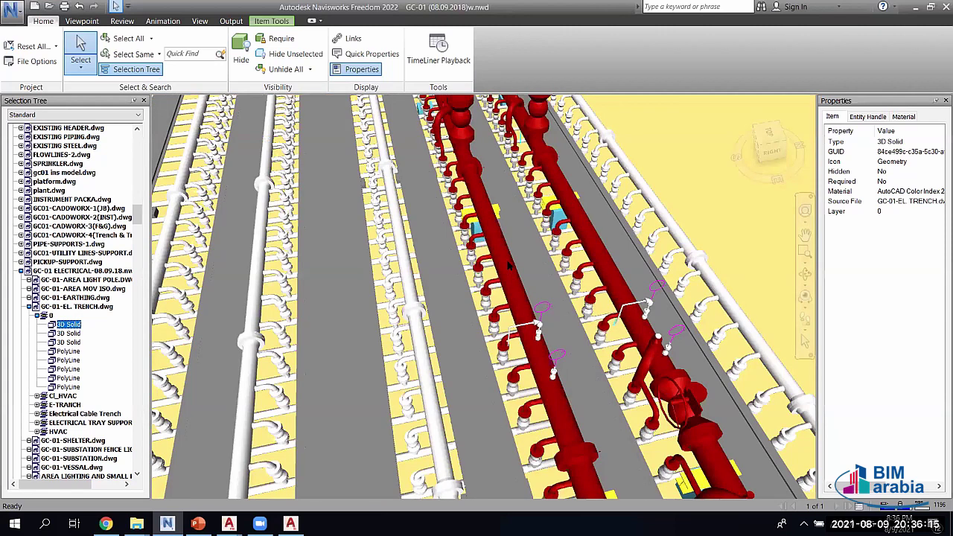
{"action": "scroll", "coordinate": [508, 265], "scroll_direction": "down", "scroll_amount": 1}
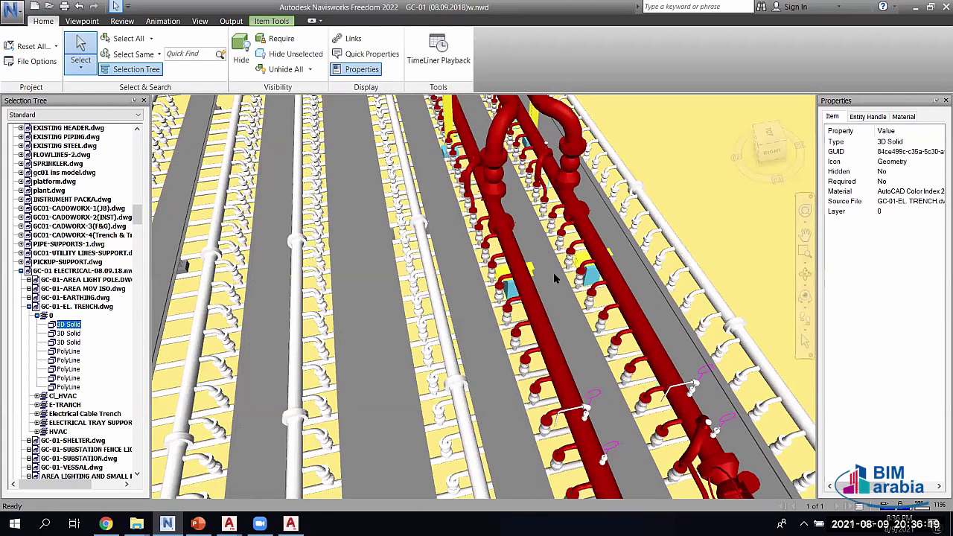
{"action": "left_click", "coordinate": [560, 237]}
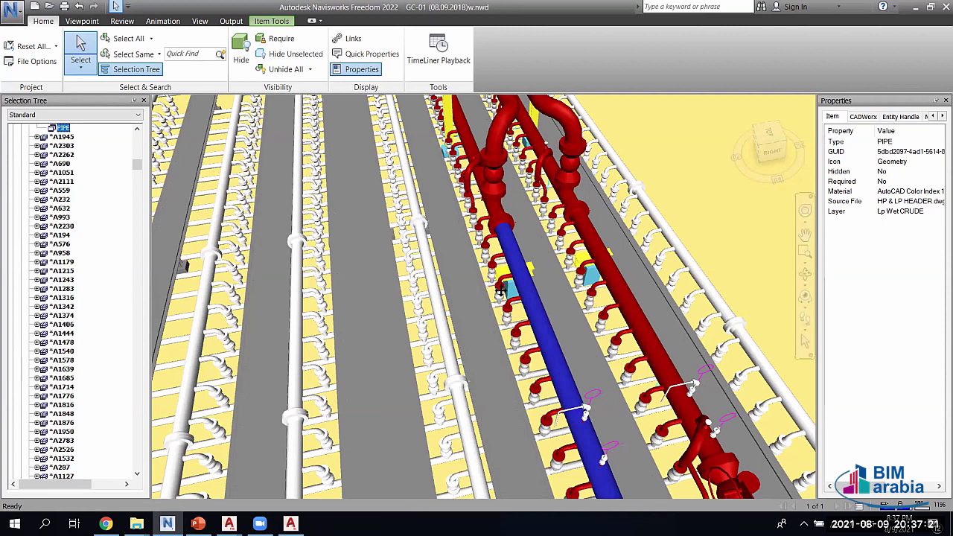
- Zoom out and pan until the whole pipe rack with its red header pipes is visible
{"action": "scroll", "coordinate": [495, 207], "scroll_direction": "down", "scroll_amount": 1}
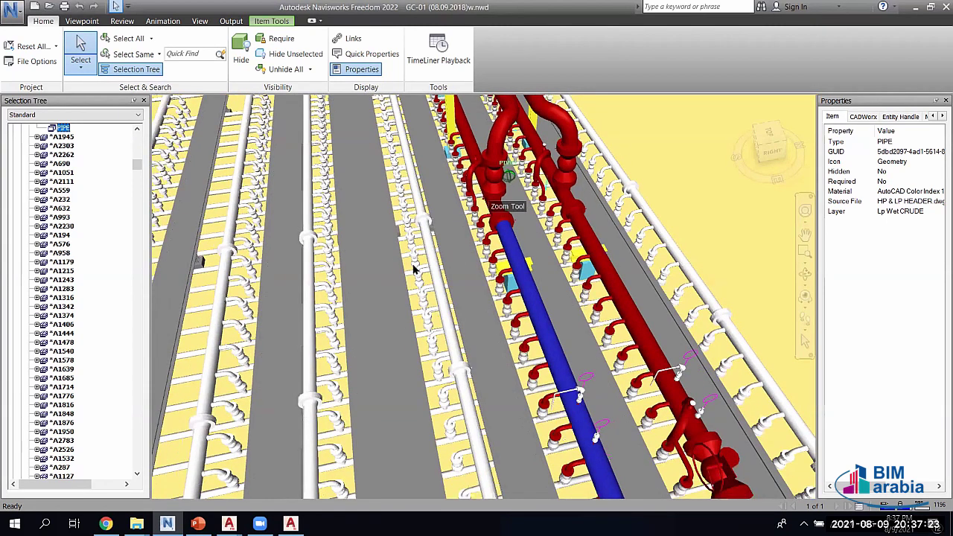
{"action": "scroll", "coordinate": [411, 258], "scroll_direction": "down", "scroll_amount": 2}
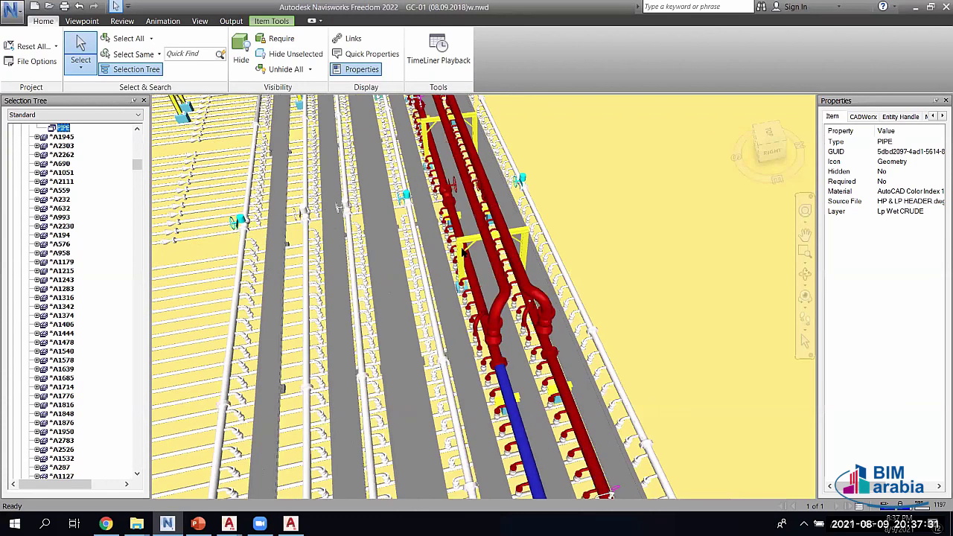
{"action": "middle_click_drag", "start_coordinate": [421, 234], "coordinate": [462, 253]}
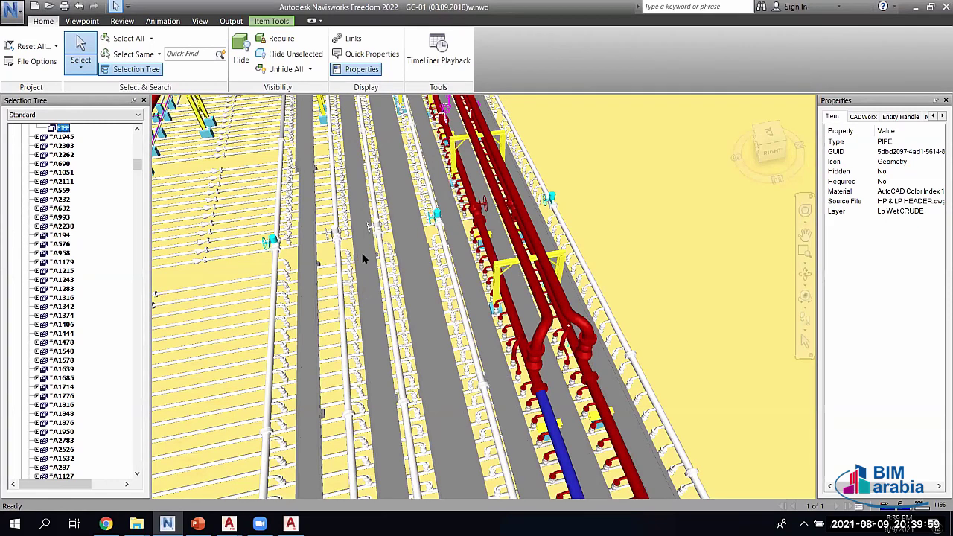
{"action": "left_click", "coordinate": [382, 204]}
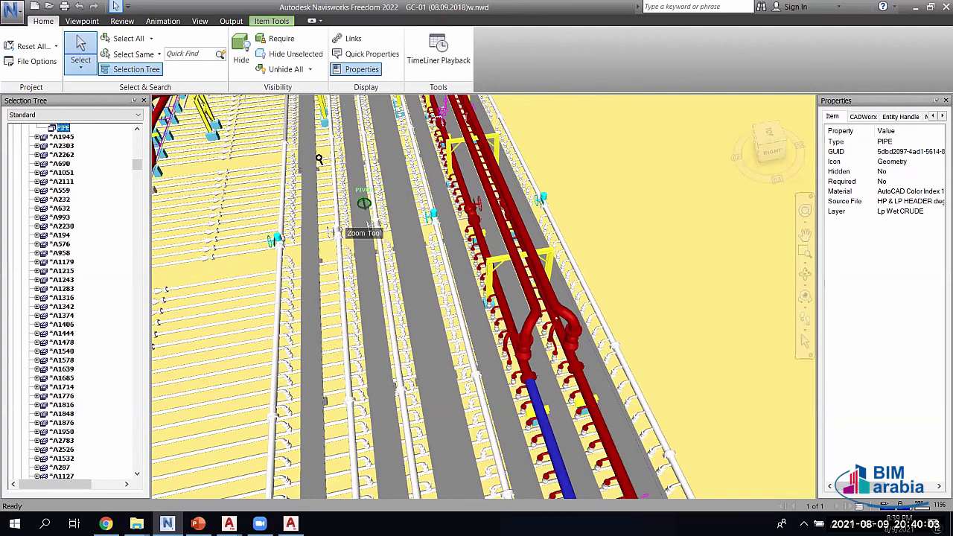
{"action": "left_click_drag", "start_coordinate": [422, 186], "coordinate": [167, 246]}
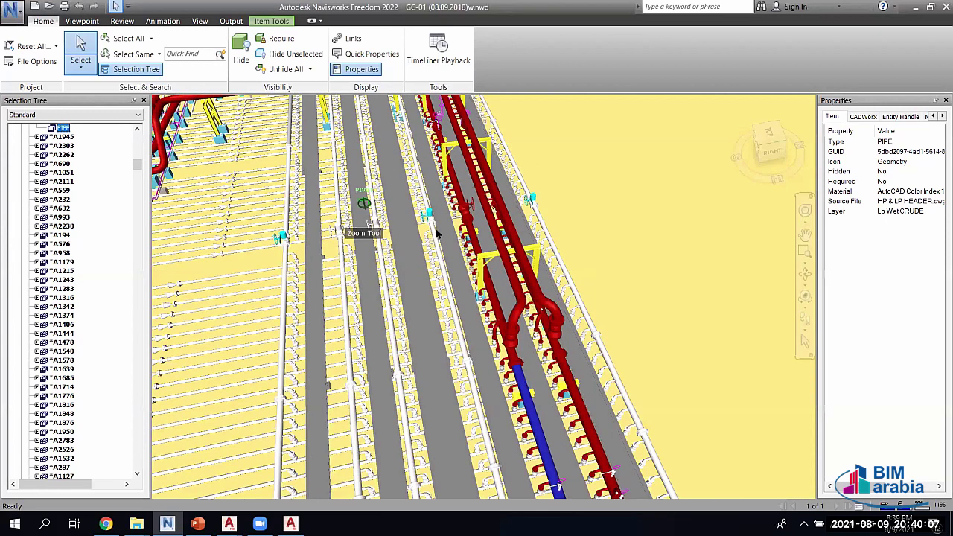
{"action": "scroll", "coordinate": [428, 257], "scroll_direction": "down", "scroll_amount": 5}
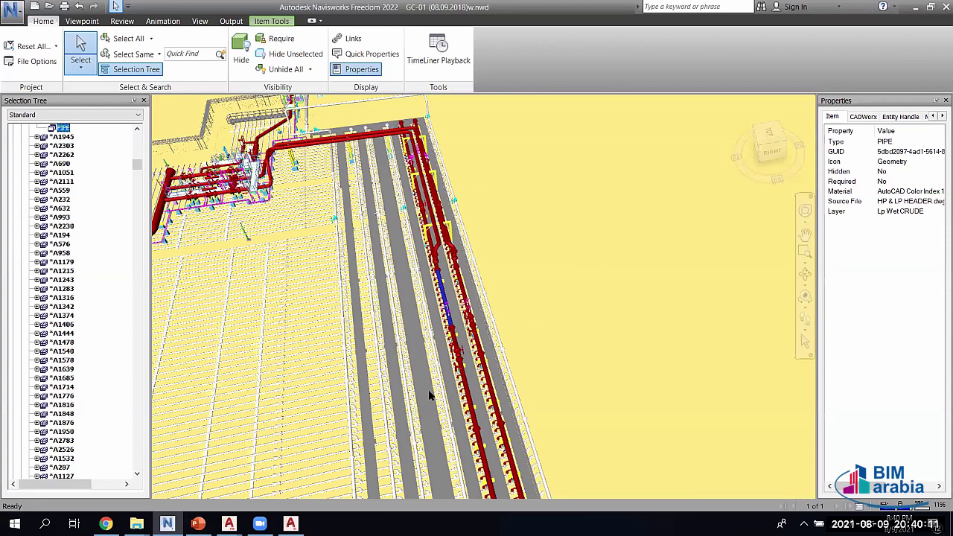
- Pan and orbit over to the steel structure around vessel V-100, then zoom in
{"action": "middle_click_drag", "start_coordinate": [416, 236], "coordinate": [414, 317]}
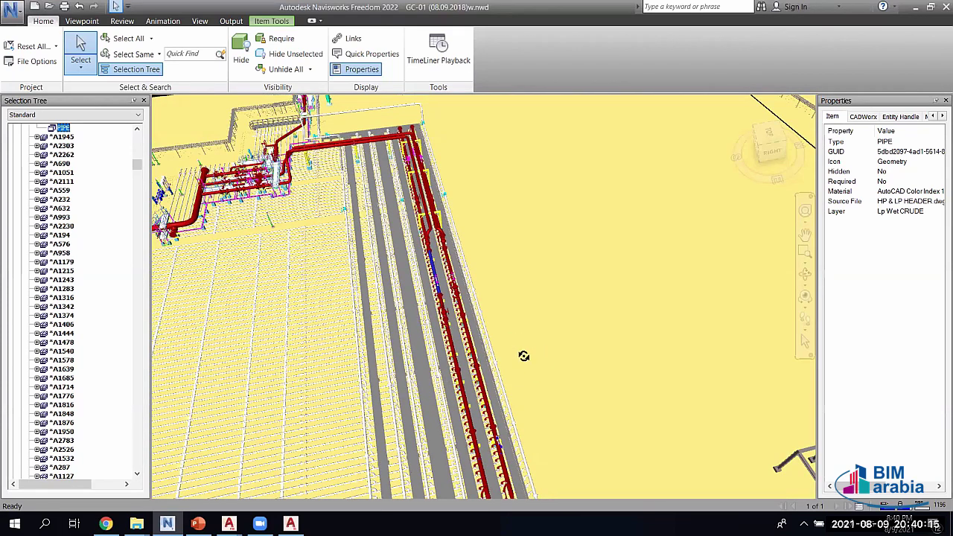
{"action": "middle_click_drag", "start_coordinate": [523, 355], "coordinate": [523, 365], "text": "shift"}
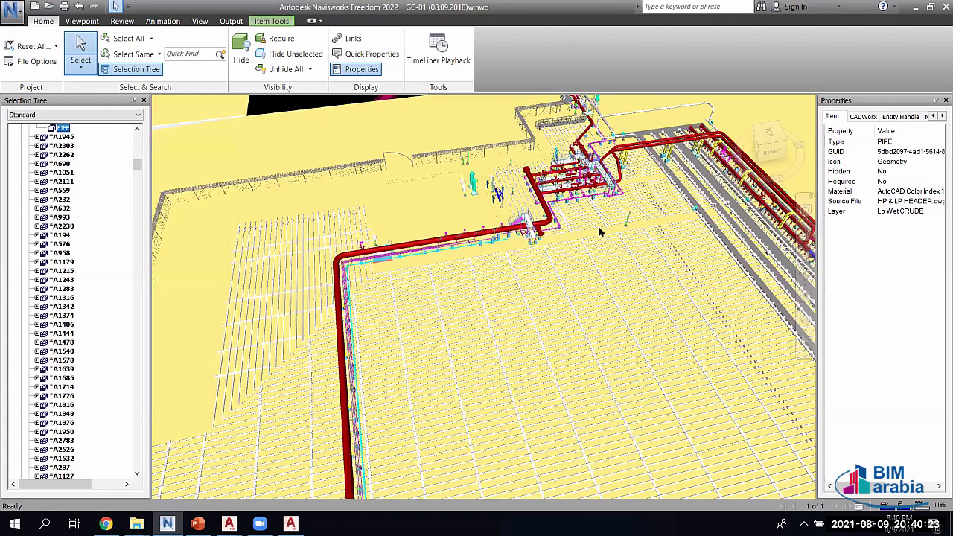
{"action": "scroll", "coordinate": [639, 205], "scroll_direction": "up", "scroll_amount": 5}
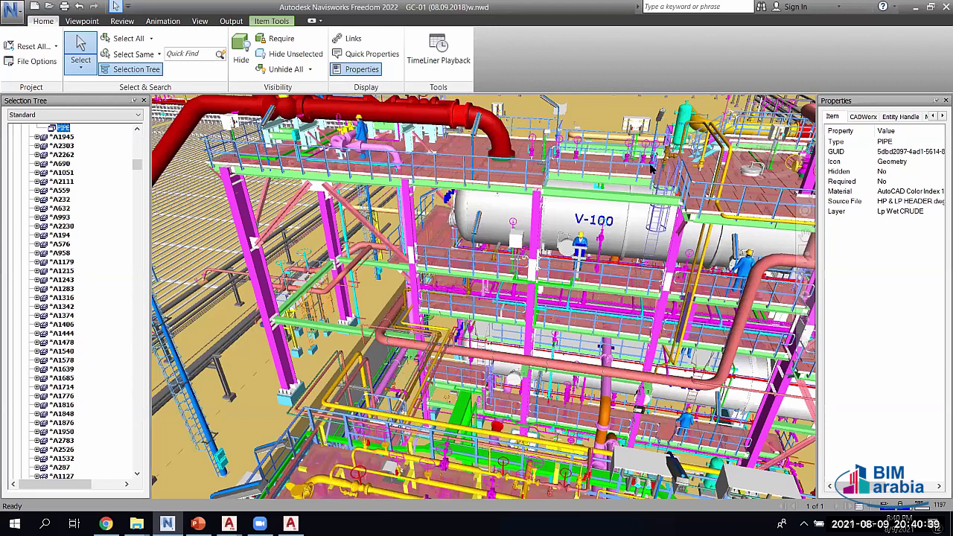
- Zoom toward V-100 and select a 90 LR ELL elbow from the GC-01 SCRUBBER piping
{"action": "scroll", "coordinate": [650, 170], "scroll_direction": "up", "scroll_amount": 3}
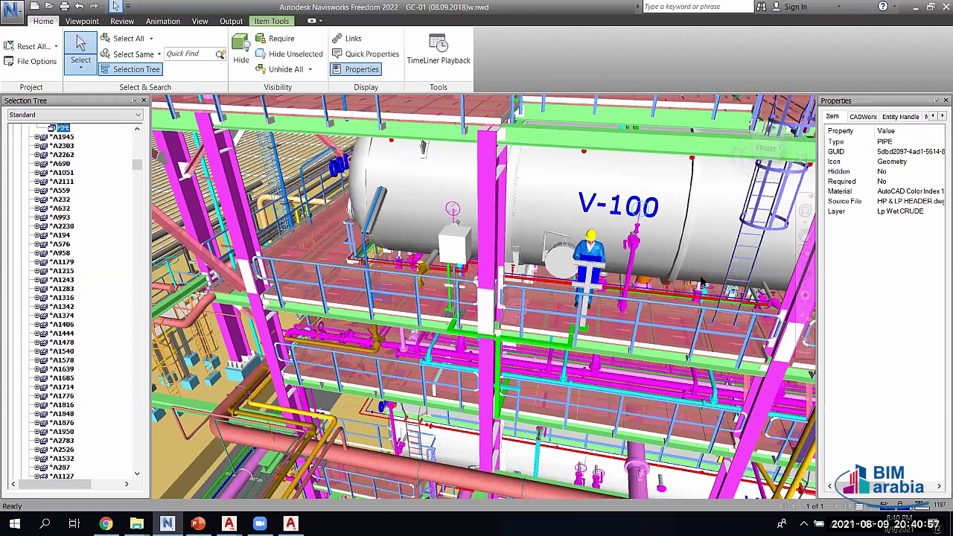
{"action": "scroll", "coordinate": [747, 281], "scroll_direction": "up", "scroll_amount": 1}
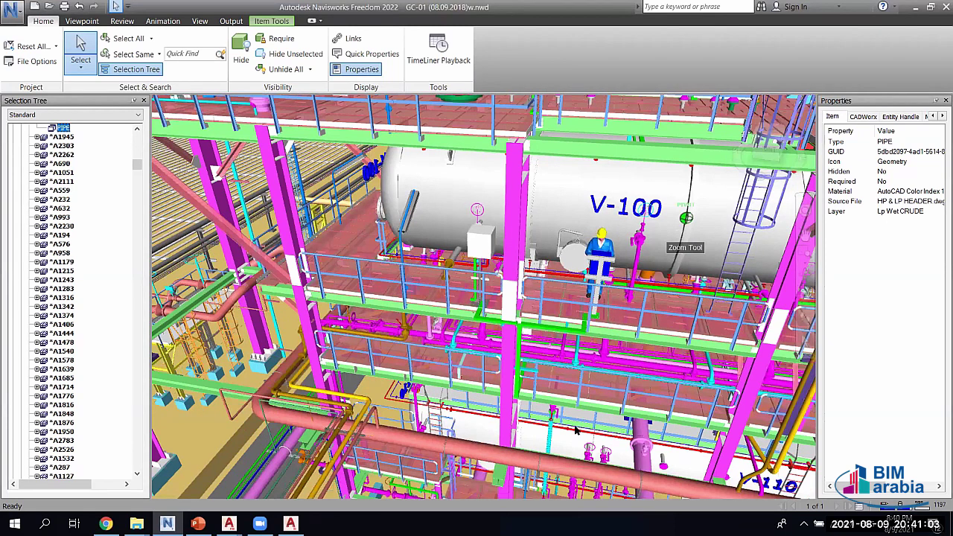
{"action": "scroll", "coordinate": [581, 424], "scroll_direction": "down", "scroll_amount": 1}
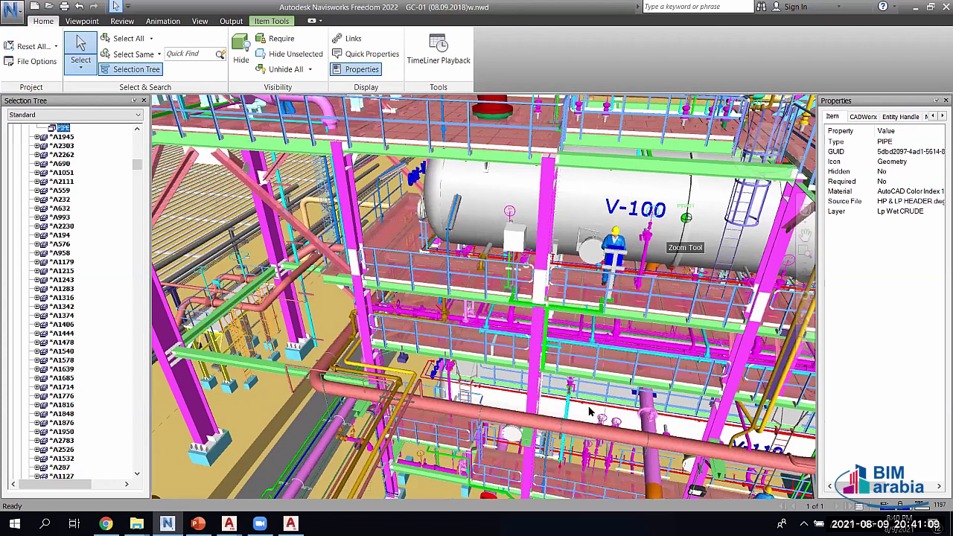
{"action": "left_click", "coordinate": [610, 390]}
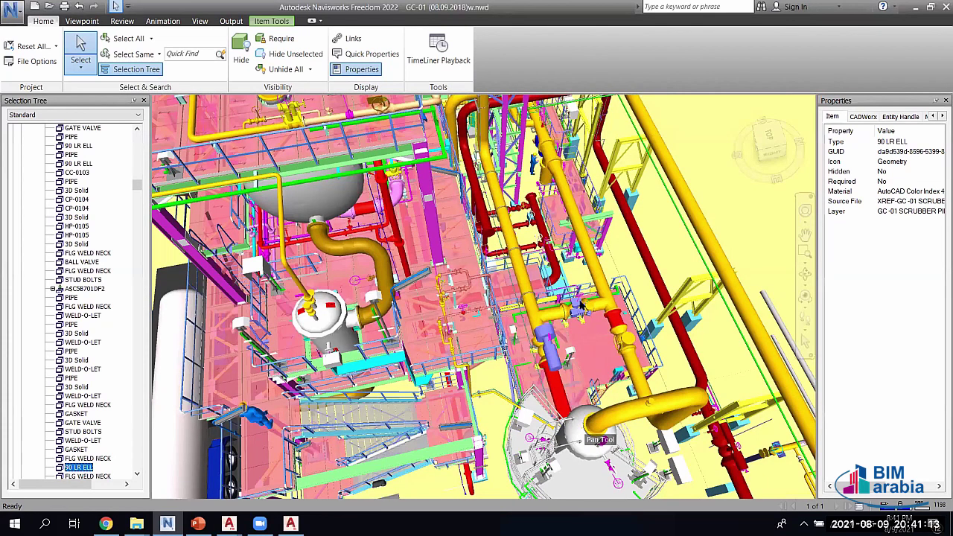
- Orbit and pan until vessel V-11, its ladder, platforms and cross-bracing face the camera
{"action": "middle_click_drag", "start_coordinate": [641, 296], "coordinate": [647, 268], "text": "shift"}
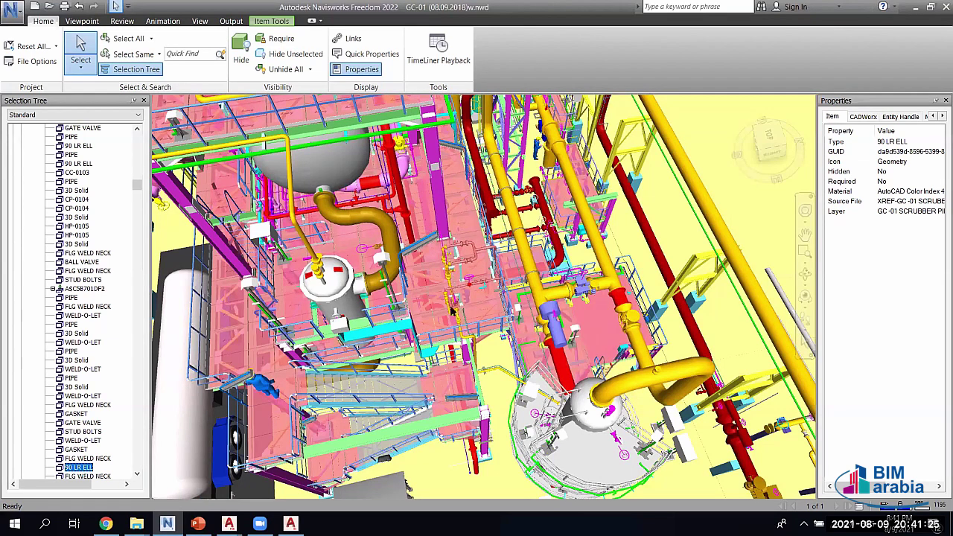
{"action": "middle_click_drag", "start_coordinate": [438, 315], "coordinate": [467, 261], "text": "shift"}
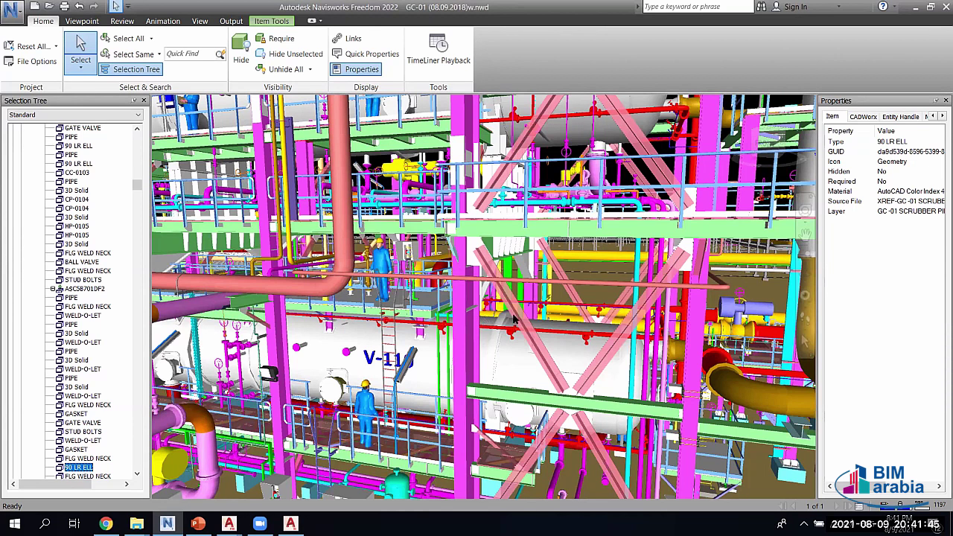
{"action": "middle_click_drag", "start_coordinate": [515, 325], "coordinate": [450, 298]}
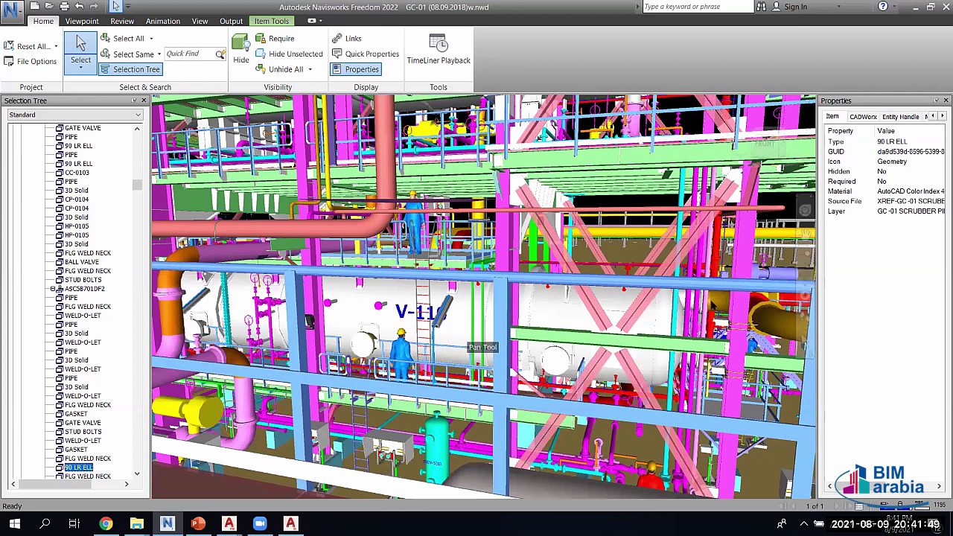
{"action": "left_click_drag", "start_coordinate": [688, 300], "coordinate": [686, 298]}
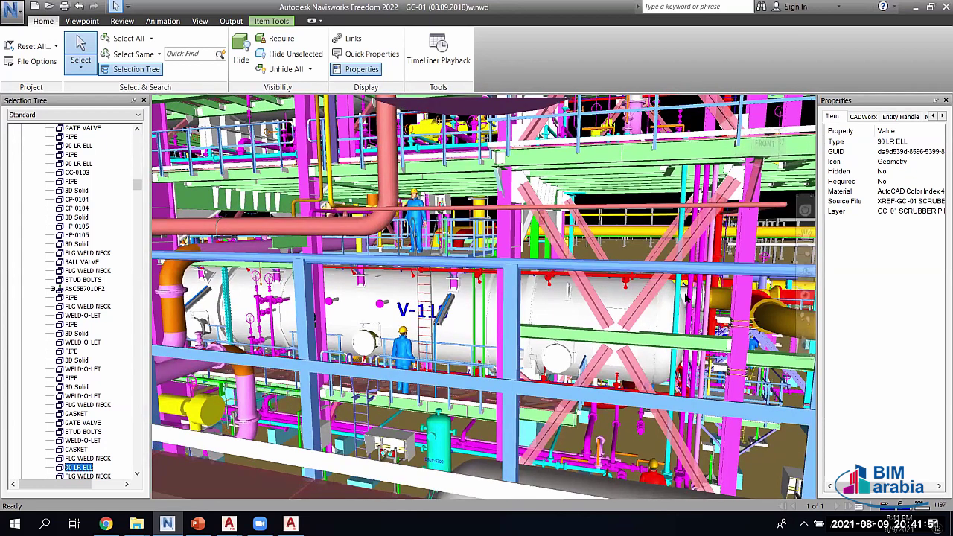
- Select a FLG WELD NECK flange and orbit over the pipe rack around it
{"action": "left_click", "coordinate": [504, 334]}
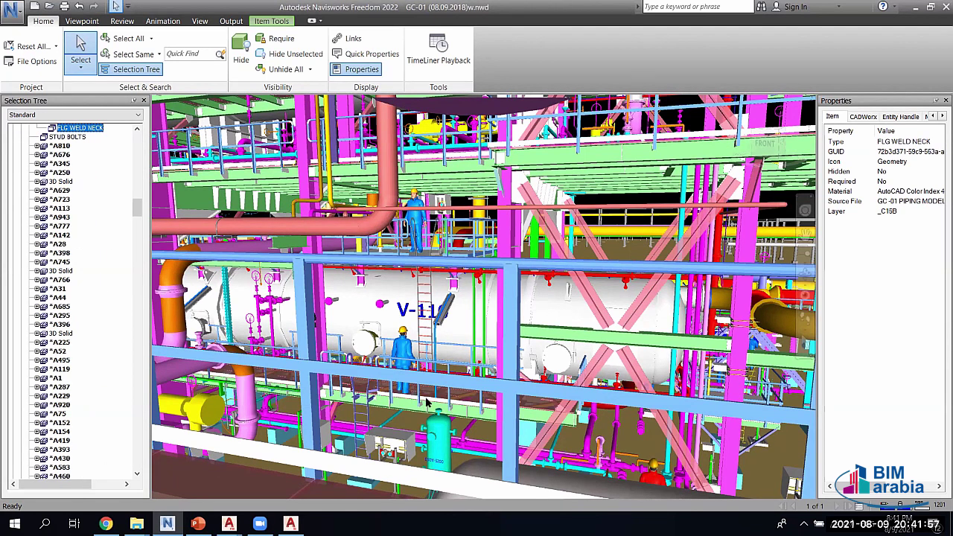
{"action": "scroll", "coordinate": [483, 317], "scroll_direction": "down", "scroll_amount": 2}
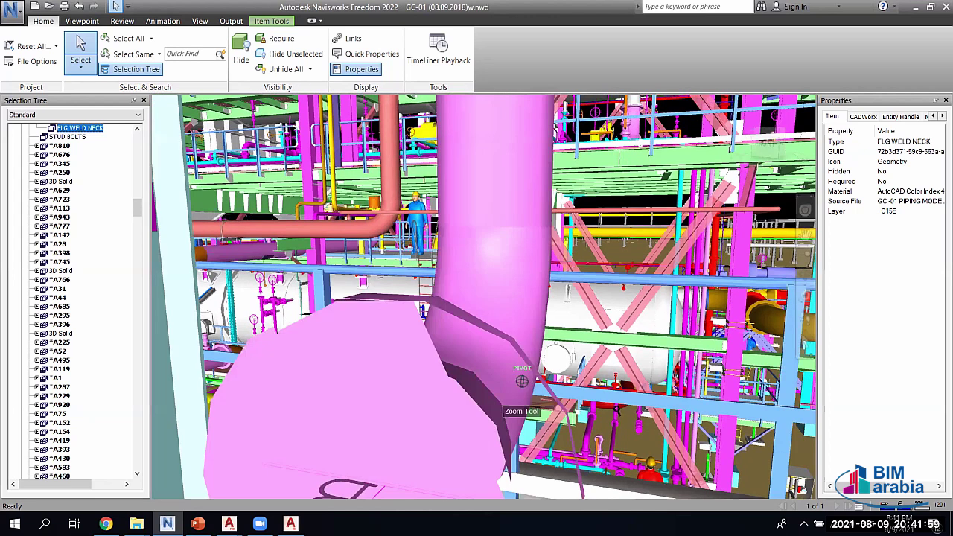
{"action": "scroll", "coordinate": [481, 304], "scroll_direction": "down", "scroll_amount": 2}
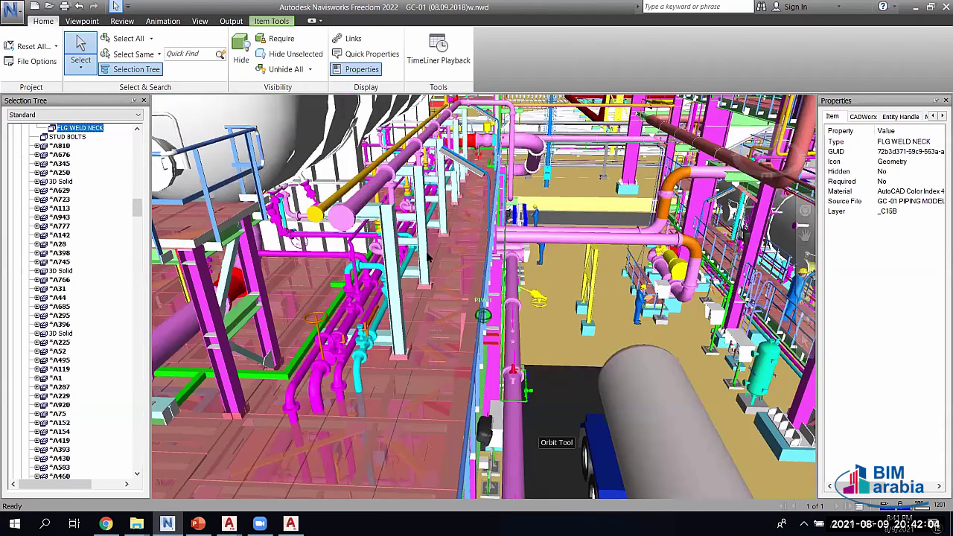
{"action": "middle_click_drag", "start_coordinate": [382, 295], "coordinate": [452, 306], "text": "shift"}
{"action": "middle_click_drag", "start_coordinate": [535, 214], "coordinate": [505, 226], "text": "shift"}
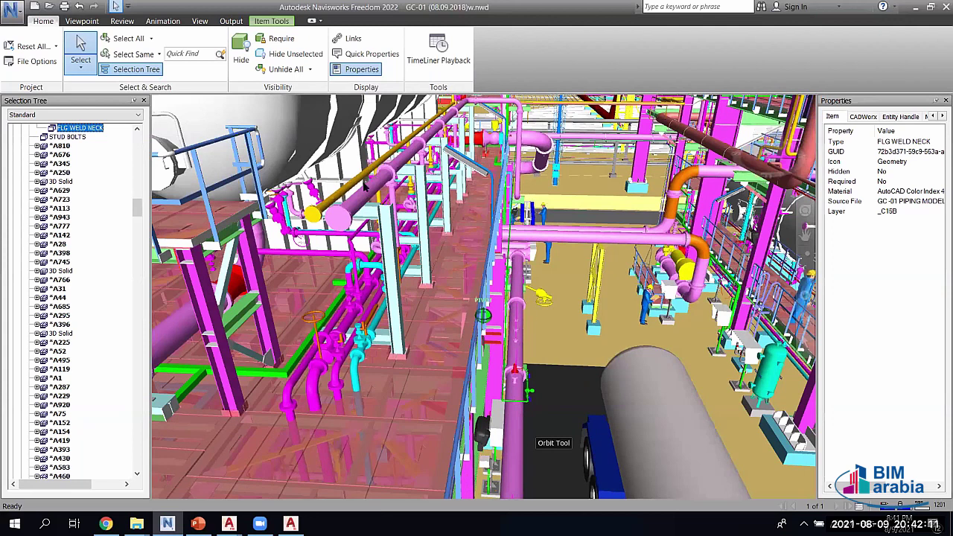
- Zoom in closely on the flange weld neck
{"action": "scroll", "coordinate": [218, 195], "scroll_direction": "down", "scroll_amount": 5}
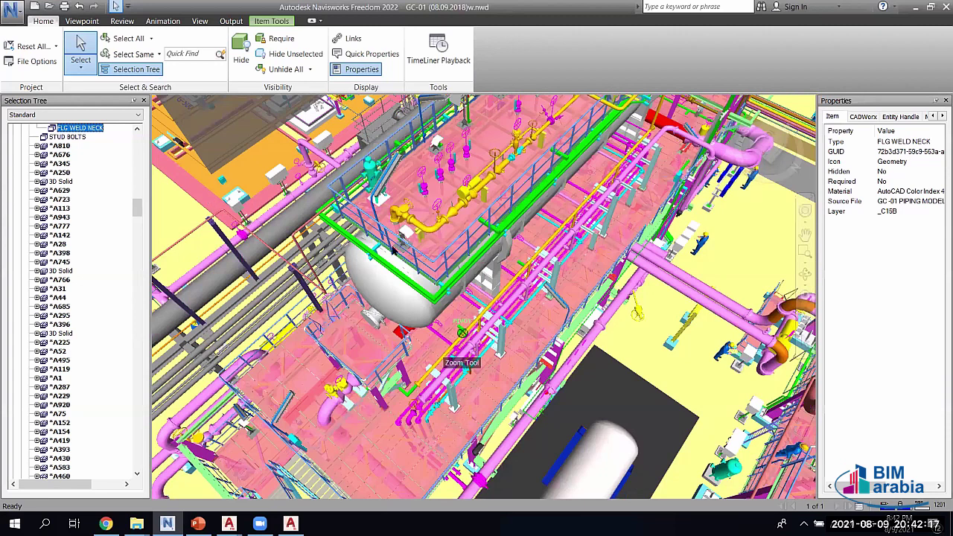
{"action": "scroll", "coordinate": [246, 177], "scroll_direction": "up", "scroll_amount": 5}
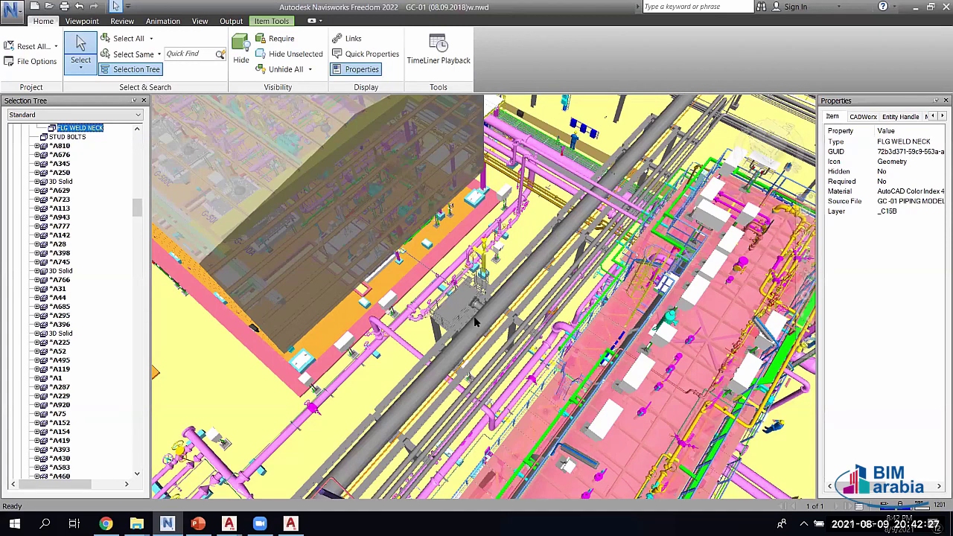
{"action": "scroll", "coordinate": [485, 328], "scroll_direction": "up", "scroll_amount": 5}
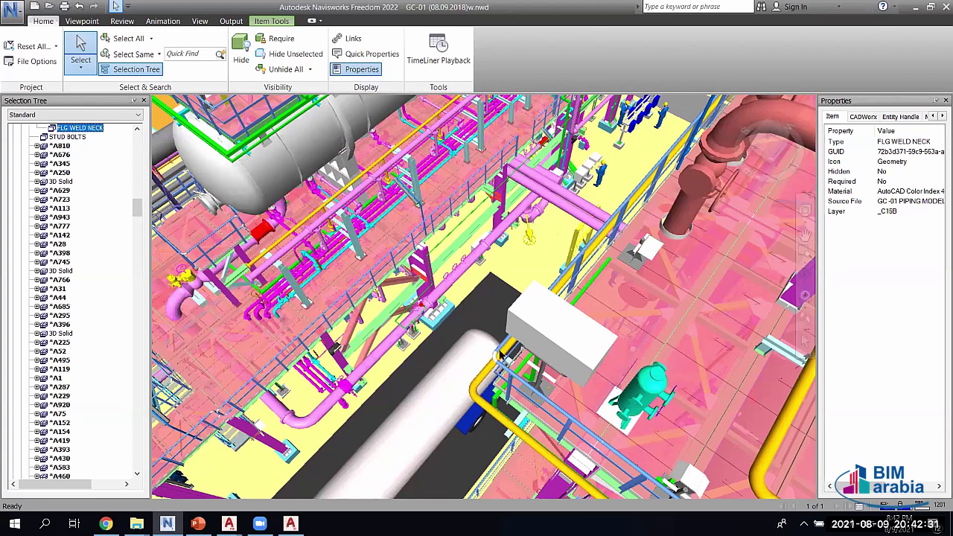
{"action": "scroll", "coordinate": [568, 247], "scroll_direction": "up", "scroll_amount": 3}
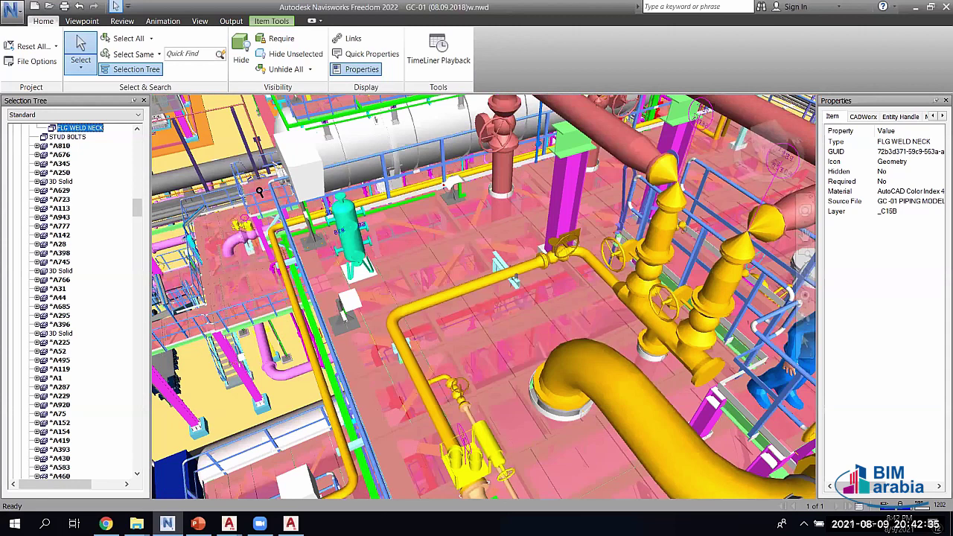
{"action": "scroll", "coordinate": [259, 192], "scroll_direction": "up", "scroll_amount": 3}
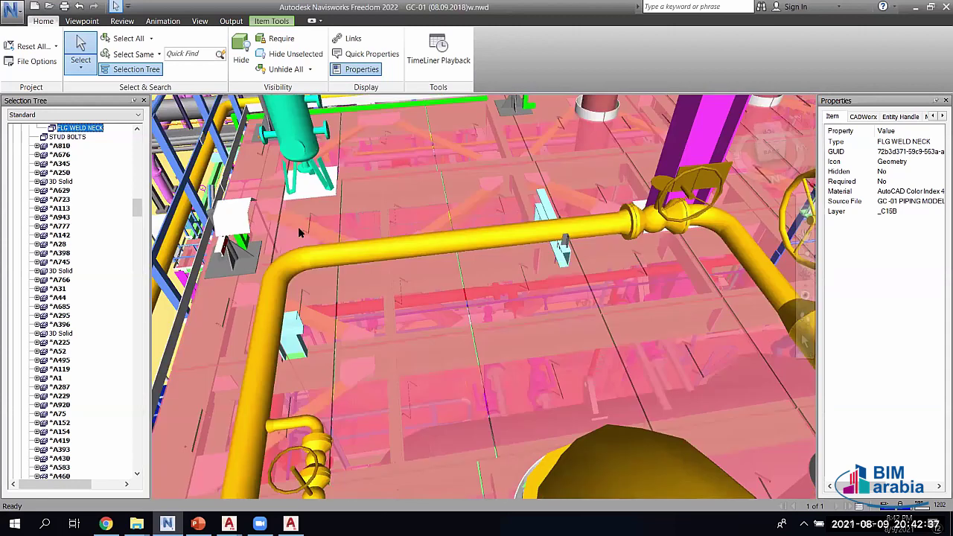
{"action": "scroll", "coordinate": [259, 190], "scroll_direction": "up", "scroll_amount": 3}
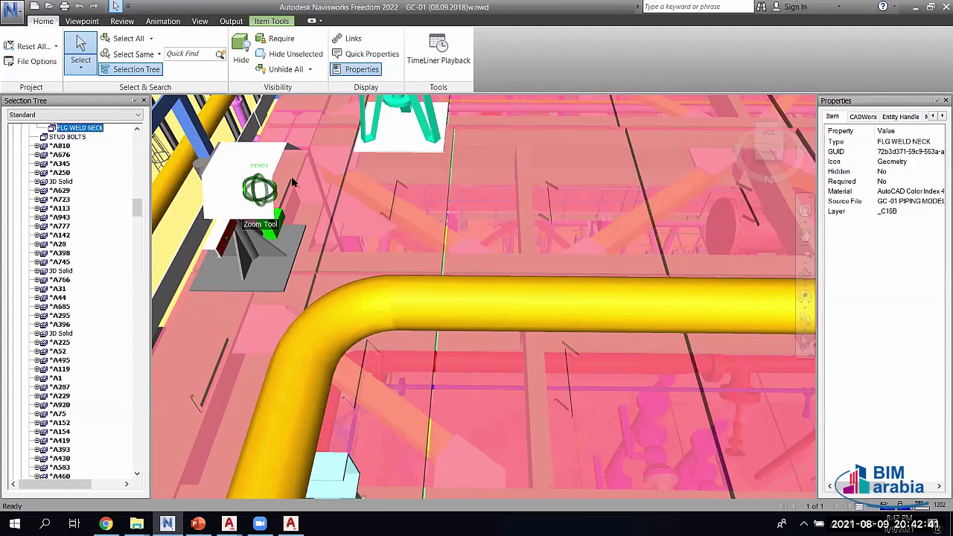
- Orbit around the green support, then undo back to the wider piping view
{"action": "middle_click_drag", "start_coordinate": [293, 182], "coordinate": [262, 167], "text": "shift"}
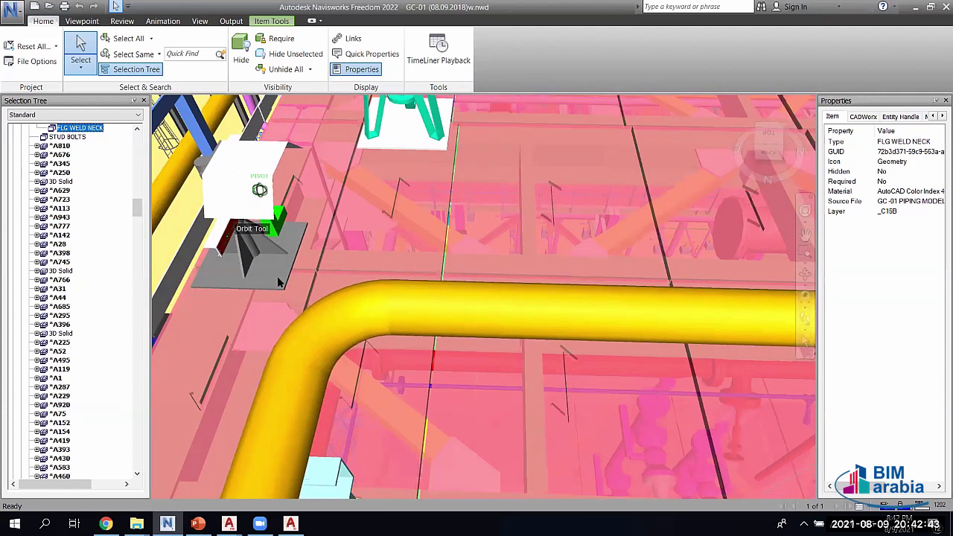
{"action": "middle_click_drag", "start_coordinate": [270, 262], "coordinate": [298, 221], "text": "shift"}
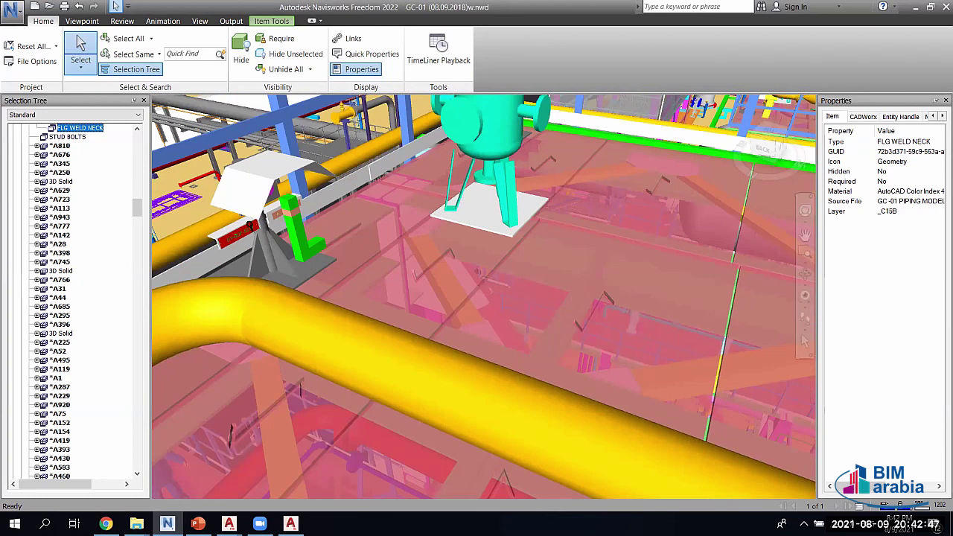
{"action": "mouse_move", "coordinate": [195, 269]}
{"action": "middle_mouse_down", "text": "shift"}
{"action": "mouse_move", "coordinate": [184, 268]}
{"action": "mouse_move", "coordinate": [281, 214]}
{"action": "middle_mouse_up", "text": "shift"}
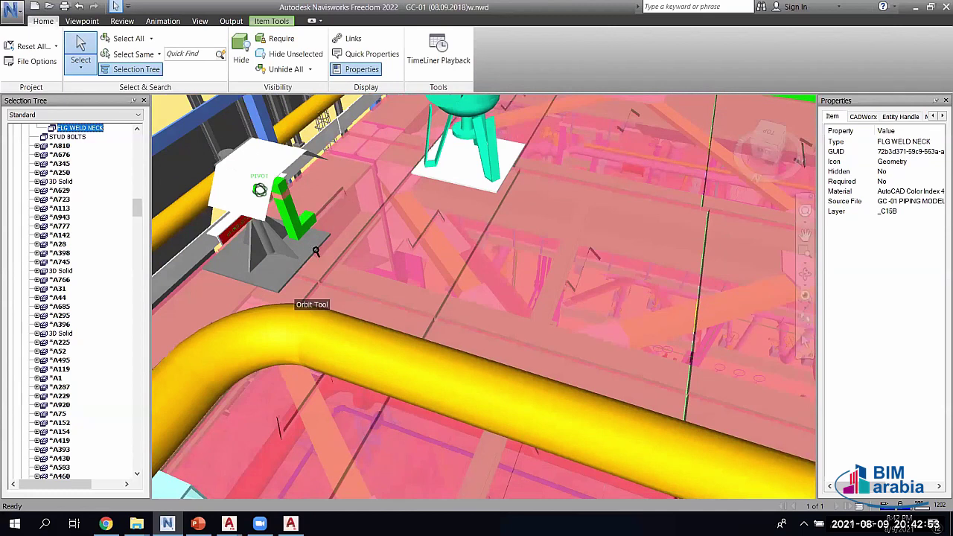
{"action": "scroll", "coordinate": [315, 249], "scroll_direction": "up", "scroll_amount": 3}
{"action": "middle_click_drag", "start_coordinate": [569, 295], "coordinate": [577, 299], "text": "shift"}
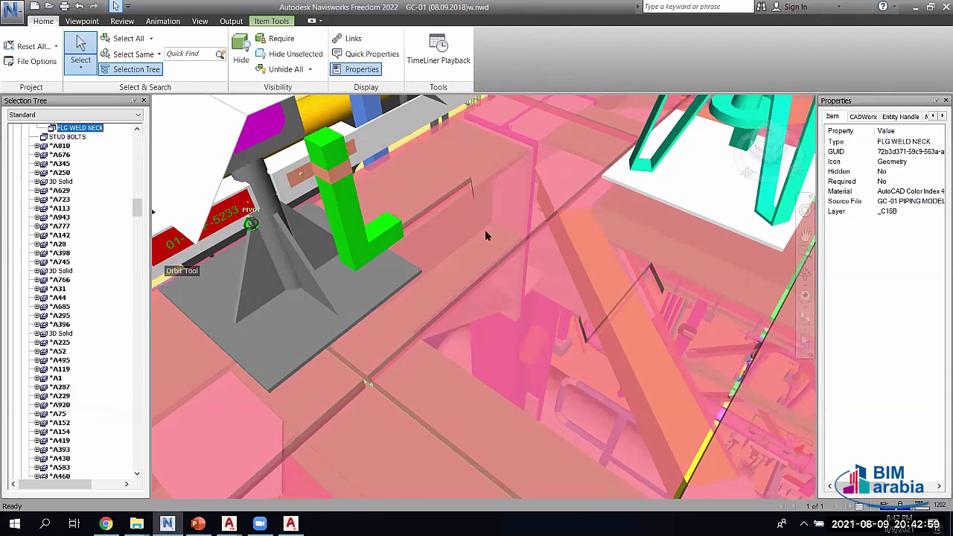
{"action": "key", "text": "ctrl+z"}
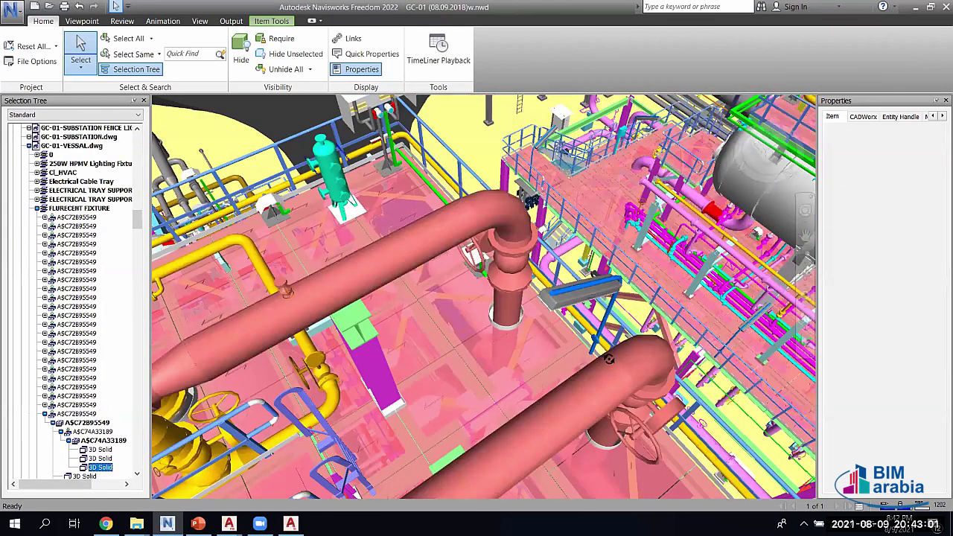
- Step through previous viewpoints to the blue fluorescent fixture and orbit and zoom around it
{"action": "key", "text": "ctrl+y"}
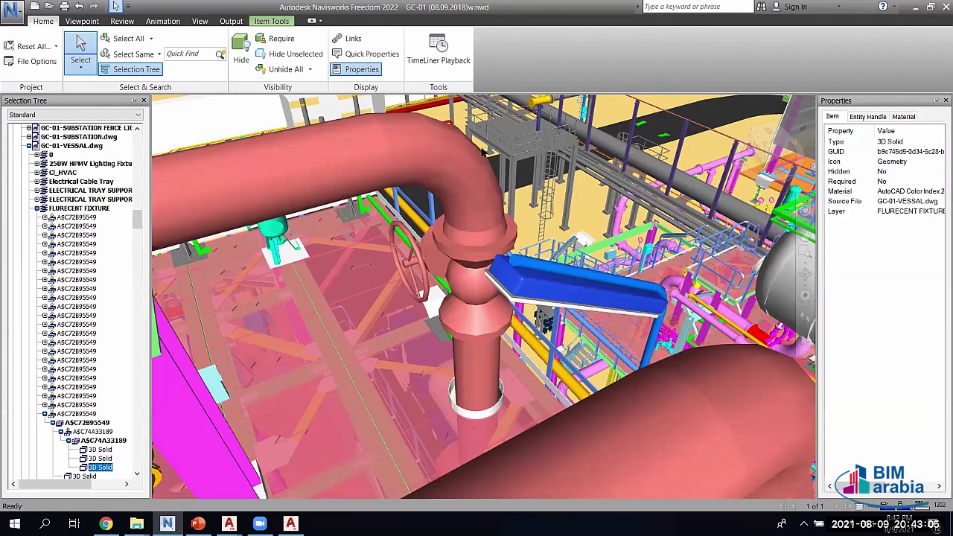
{"action": "key", "text": "ctrl+z"}
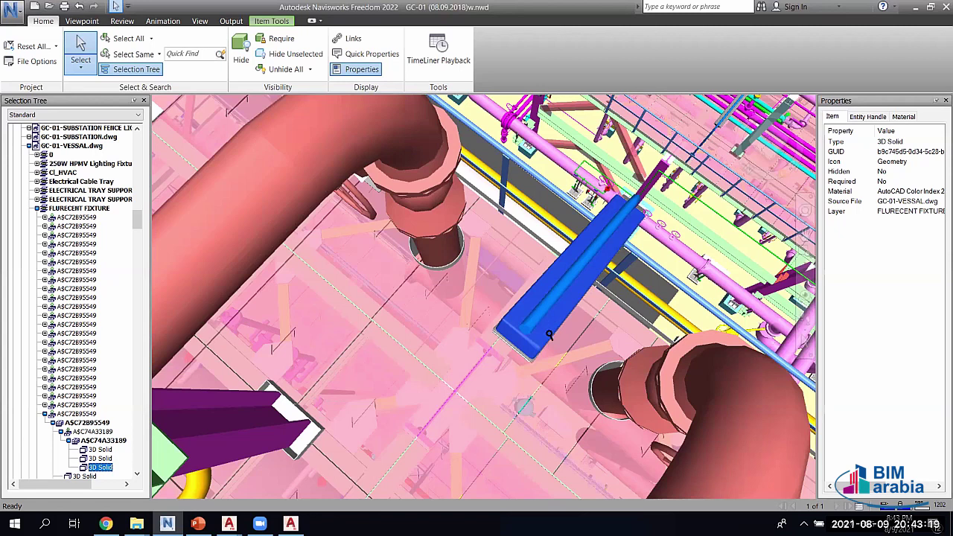
{"action": "middle_click_drag", "start_coordinate": [547, 333], "coordinate": [531, 379], "text": "shift"}
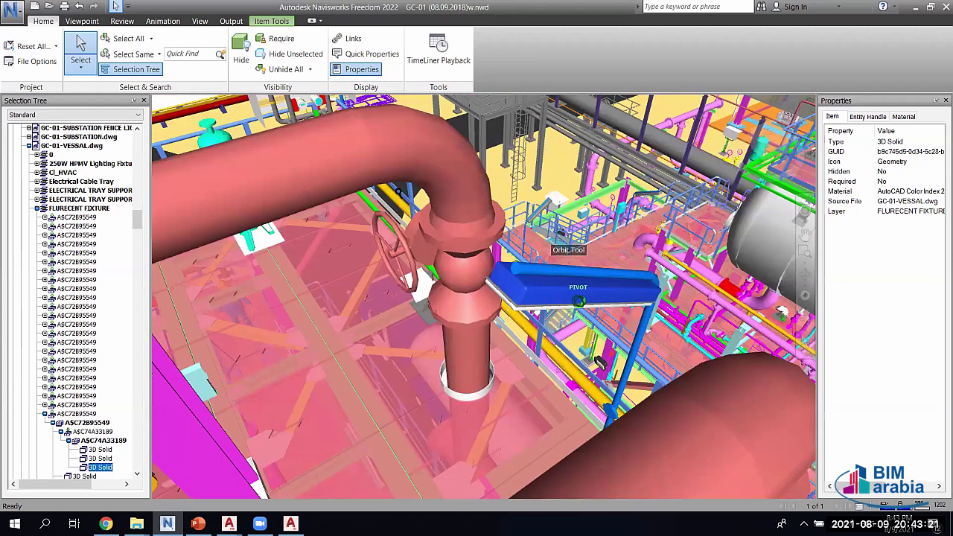
{"action": "scroll", "coordinate": [433, 290], "scroll_direction": "down", "scroll_amount": 2}
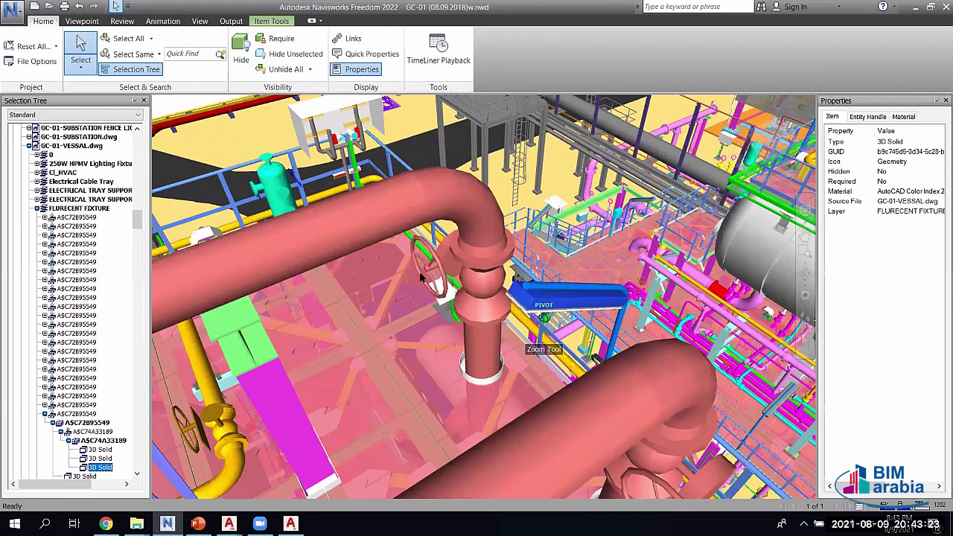
{"action": "scroll", "coordinate": [458, 309], "scroll_direction": "down", "scroll_amount": 1}
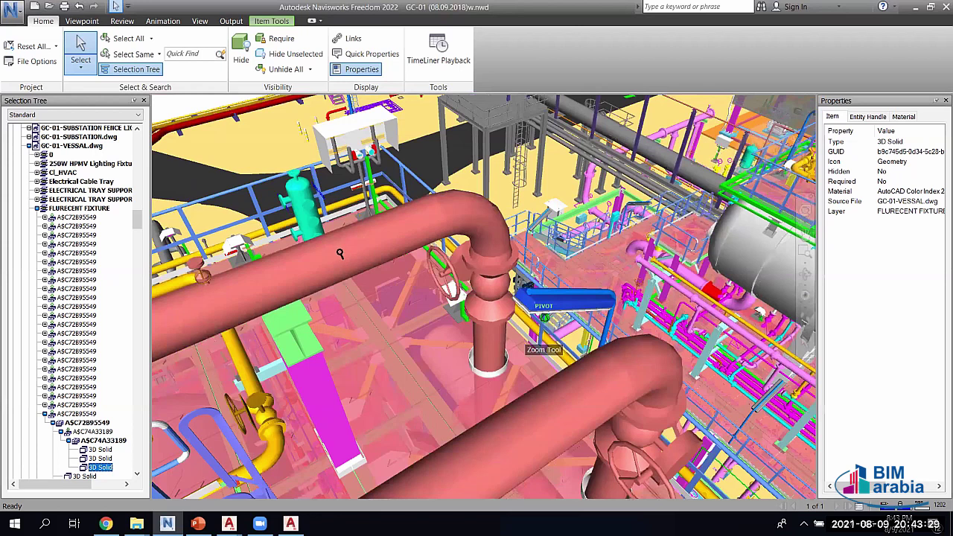
{"action": "scroll", "coordinate": [339, 255], "scroll_direction": "up", "scroll_amount": 2}
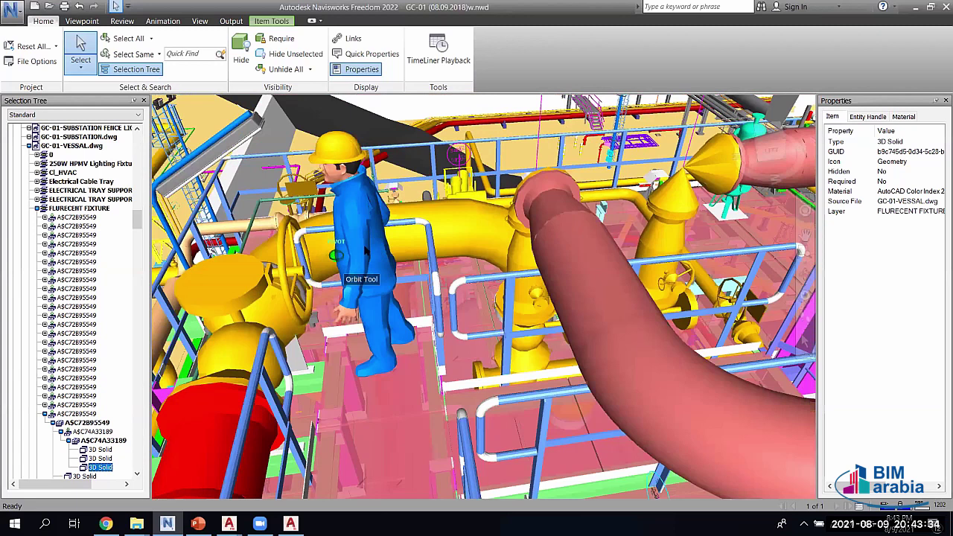
- Orbit closely around the worker by the yellow valves, then zoom out to a wide pipe-rack view
{"action": "middle_click_drag", "start_coordinate": [350, 271], "coordinate": [350, 271], "text": "shift"}
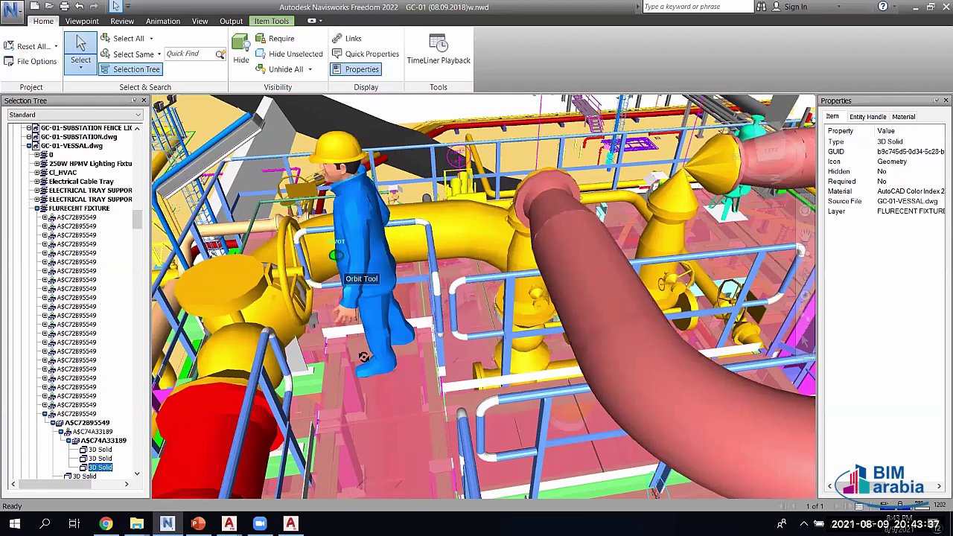
{"action": "middle_click_drag", "start_coordinate": [378, 360], "coordinate": [339, 355], "text": "shift"}
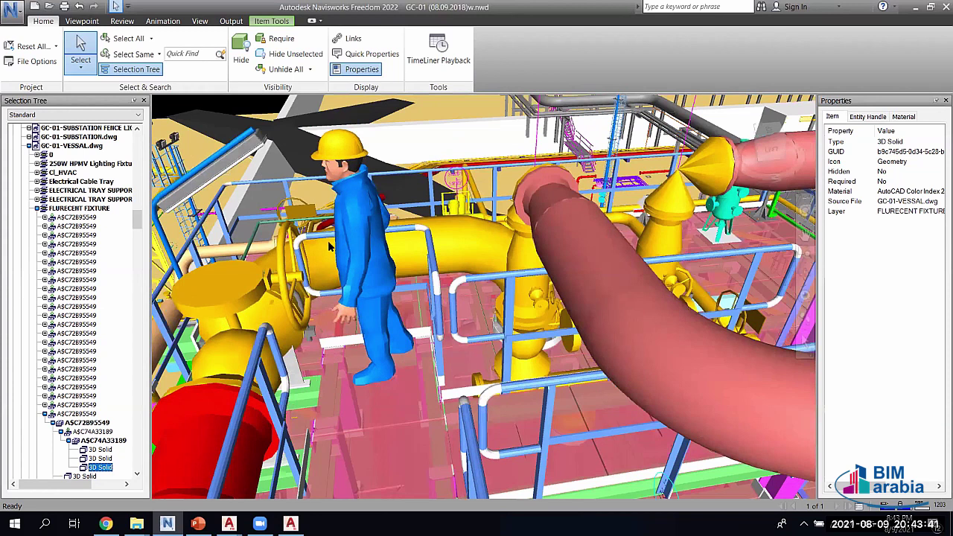
{"action": "middle_click_drag", "start_coordinate": [334, 248], "coordinate": [378, 247], "text": "shift"}
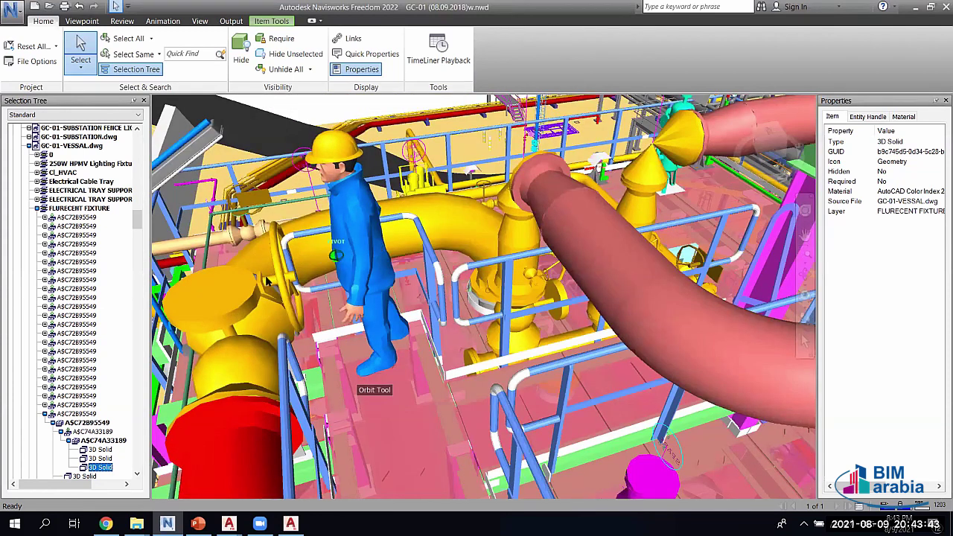
{"action": "middle_click_drag", "start_coordinate": [268, 283], "coordinate": [258, 276], "text": "shift"}
{"action": "middle_click_drag", "start_coordinate": [316, 297], "coordinate": [328, 343], "text": "shift"}
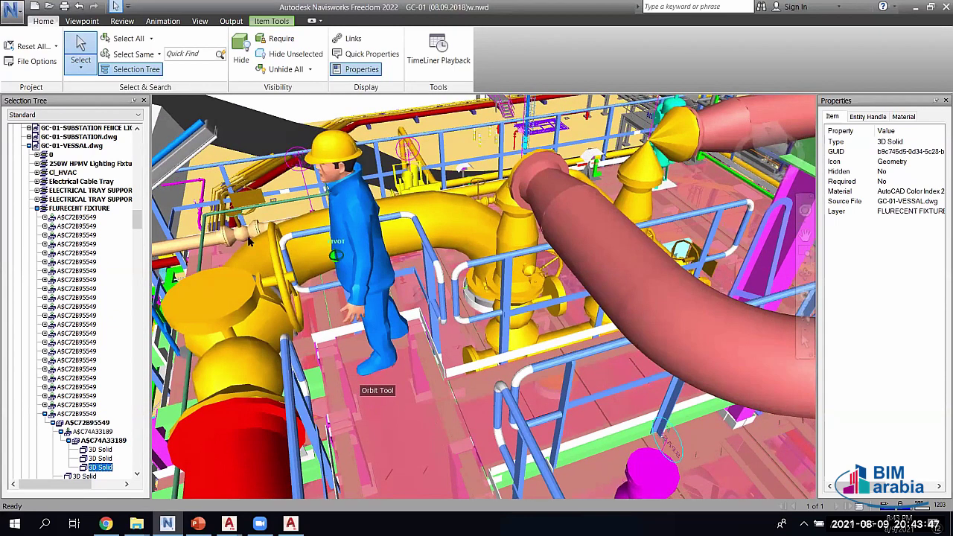
{"action": "middle_click_drag", "start_coordinate": [252, 326], "coordinate": [341, 338], "text": "shift"}
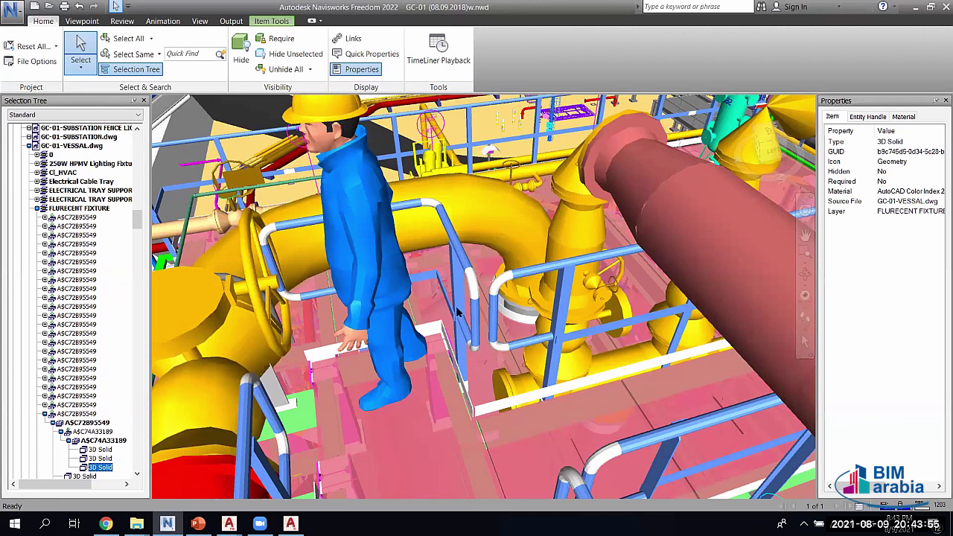
{"action": "scroll", "coordinate": [346, 277], "scroll_direction": "down", "scroll_amount": 5}
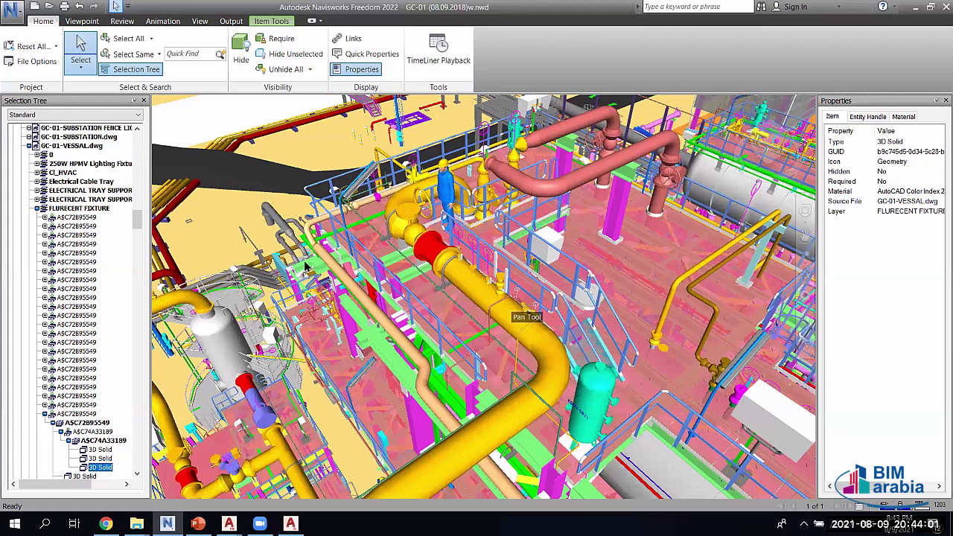
- Zoom and orbit around the white vessel beside the gold pipe until the ViewCube shows RIGHT
{"action": "scroll", "coordinate": [313, 279], "scroll_direction": "up", "scroll_amount": 2}
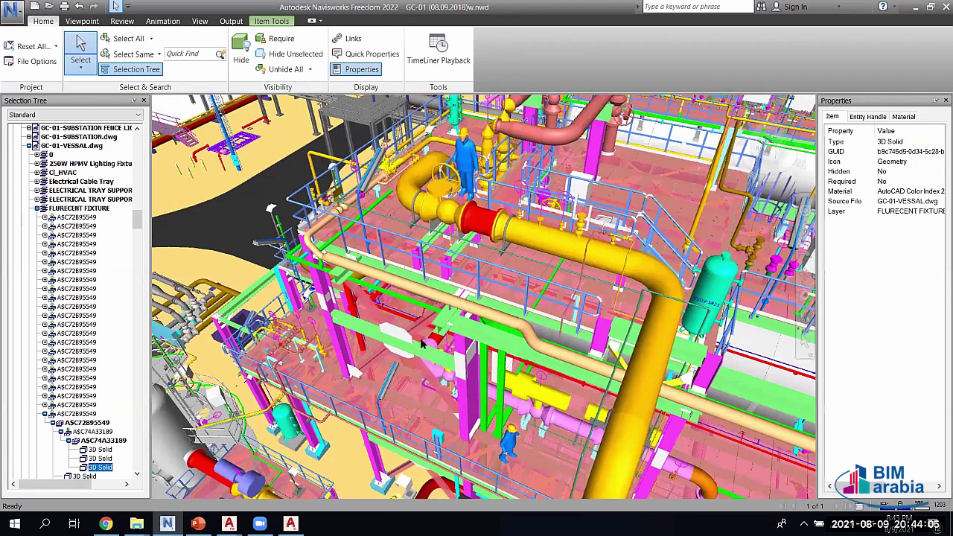
{"action": "scroll", "coordinate": [424, 345], "scroll_direction": "up", "scroll_amount": 3}
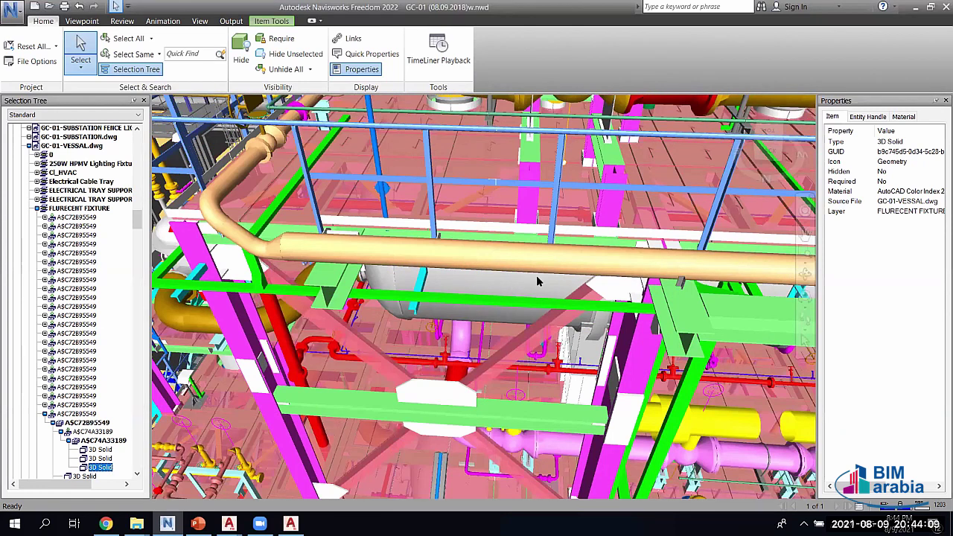
{"action": "scroll", "coordinate": [586, 288], "scroll_direction": "down", "scroll_amount": 2}
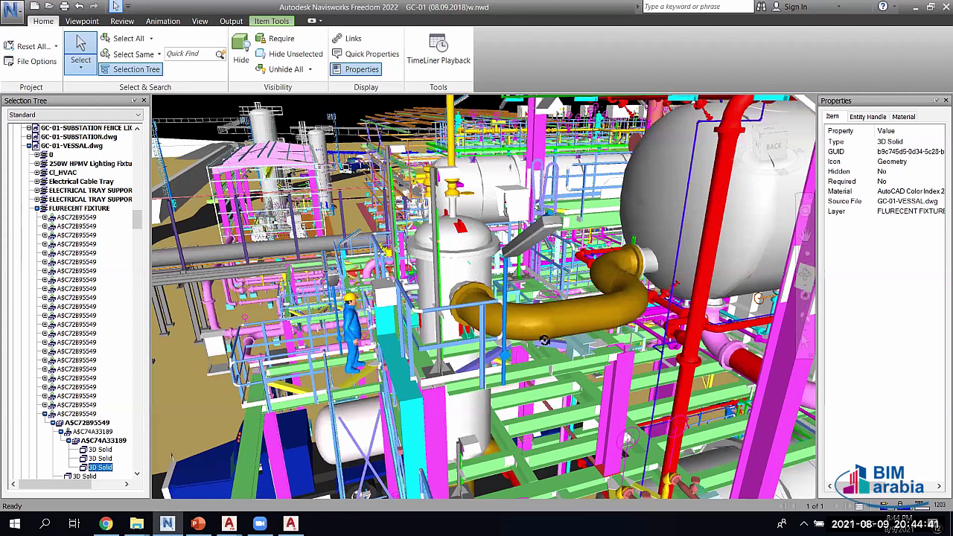
{"action": "middle_click_drag", "start_coordinate": [540, 345], "coordinate": [502, 336], "text": "shift"}
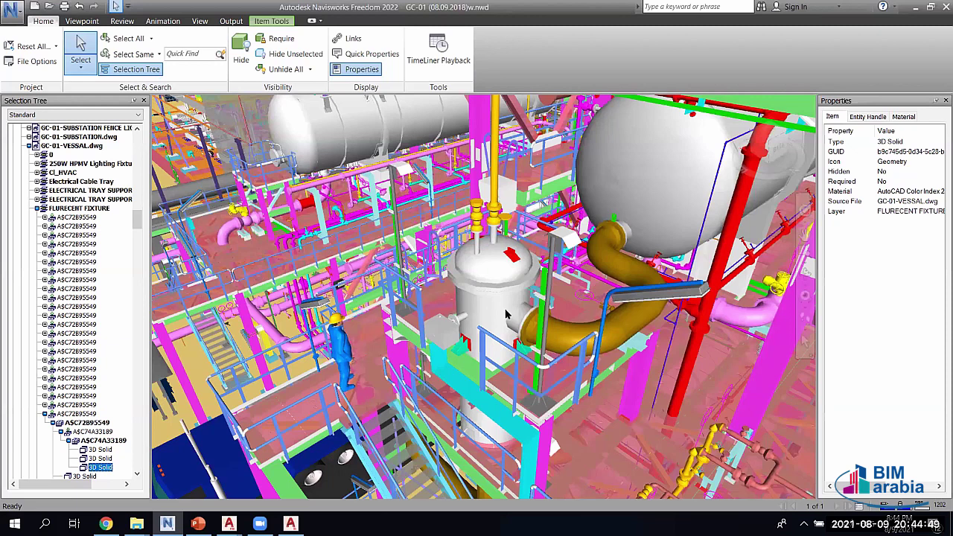
{"action": "middle_click_drag", "start_coordinate": [429, 257], "coordinate": [346, 322], "text": "shift"}
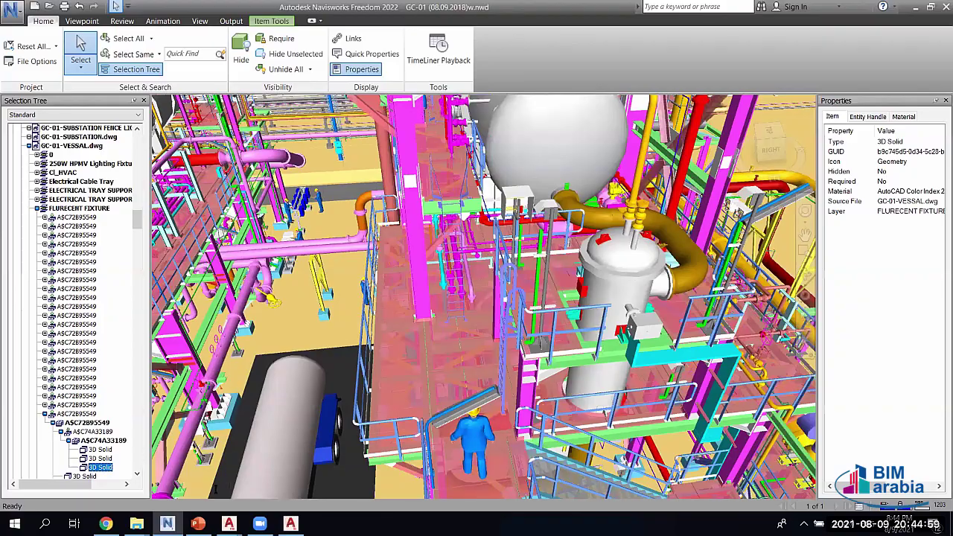
{"action": "key", "text": "alt+Tab"}
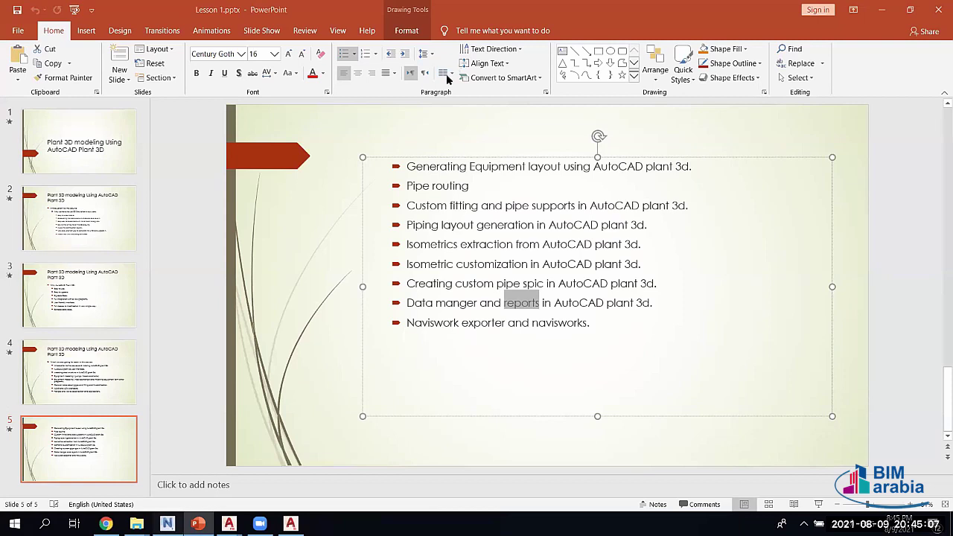
{"action": "key", "text": "alt+Tab"}
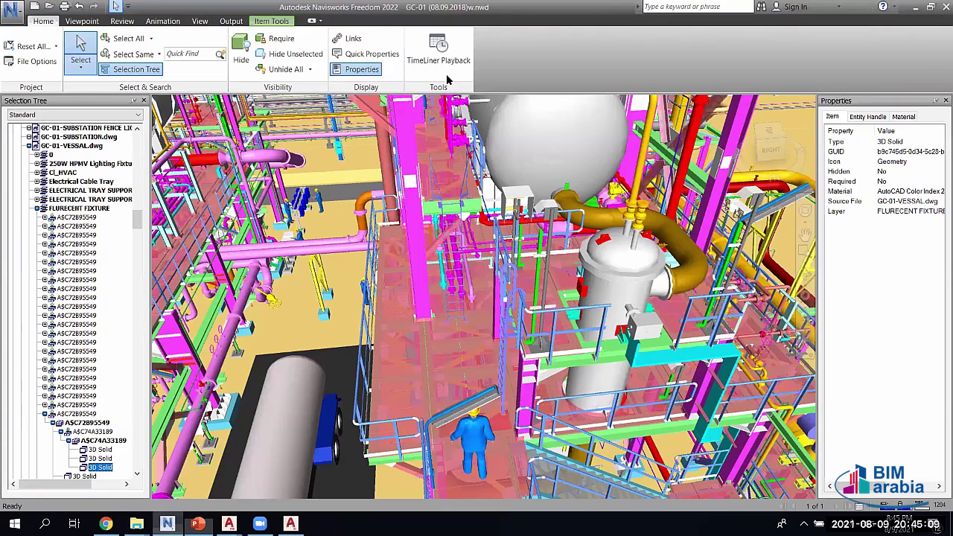
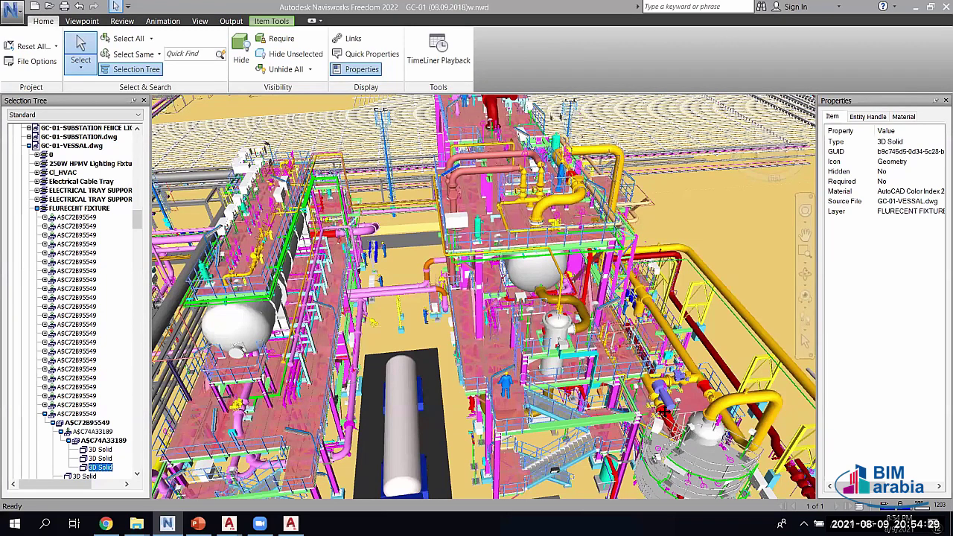
- Zoom toward the vessel and select its elliptical head TOP to show its properties
{"action": "scroll", "coordinate": [709, 432], "scroll_direction": "up", "scroll_amount": 1}
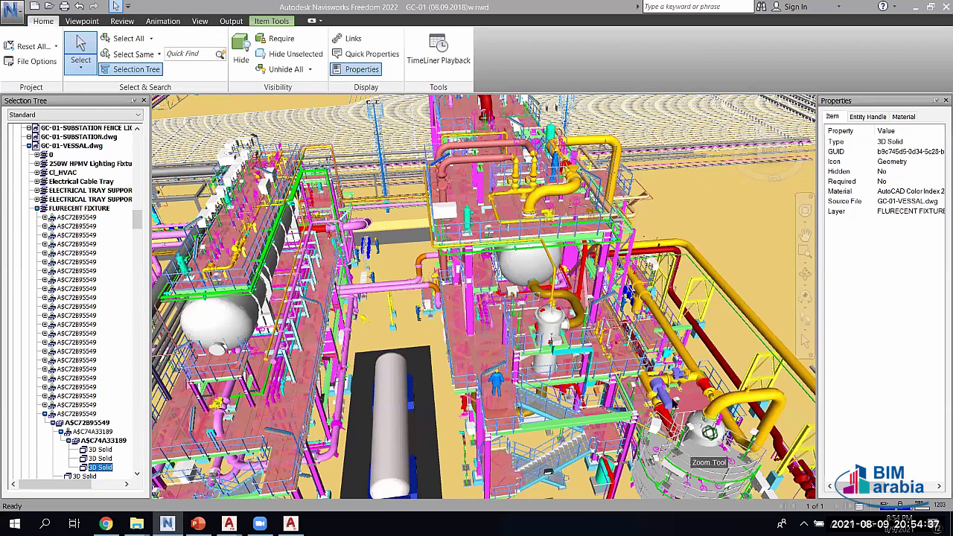
{"action": "left_click", "coordinate": [661, 381]}
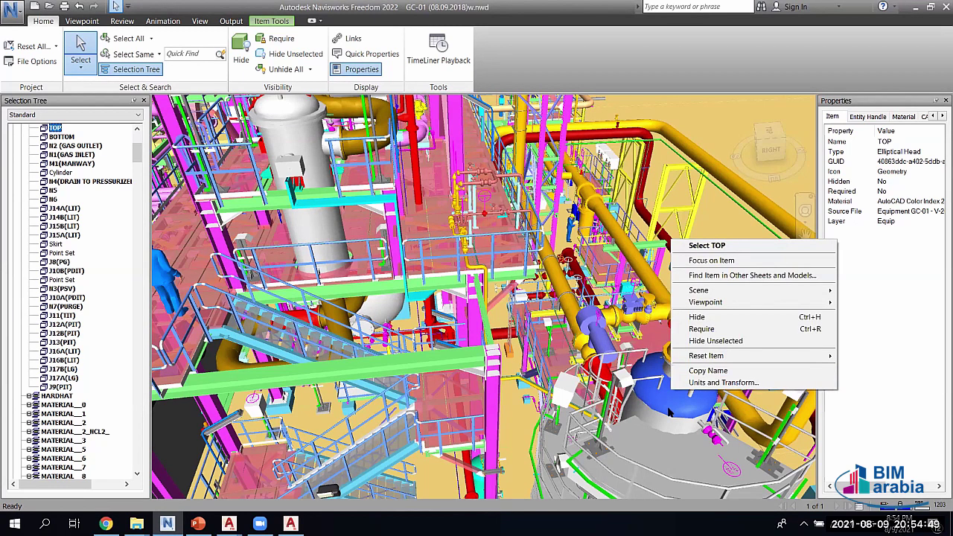
- Dismiss the TOP item's menu, then zoom in and out around the vessel's Cylinder part
{"action": "key", "text": "r"}
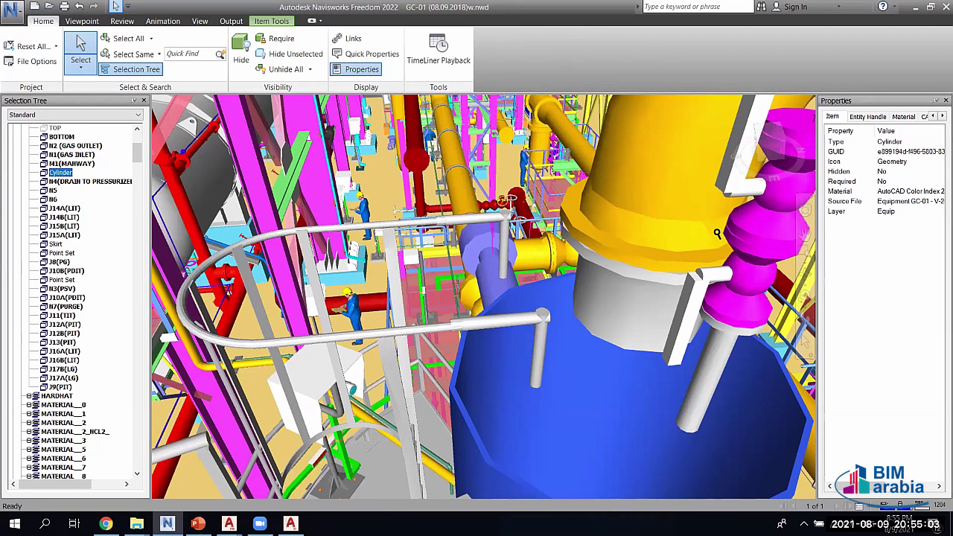
{"action": "scroll", "coordinate": [683, 222], "scroll_direction": "up", "scroll_amount": 2}
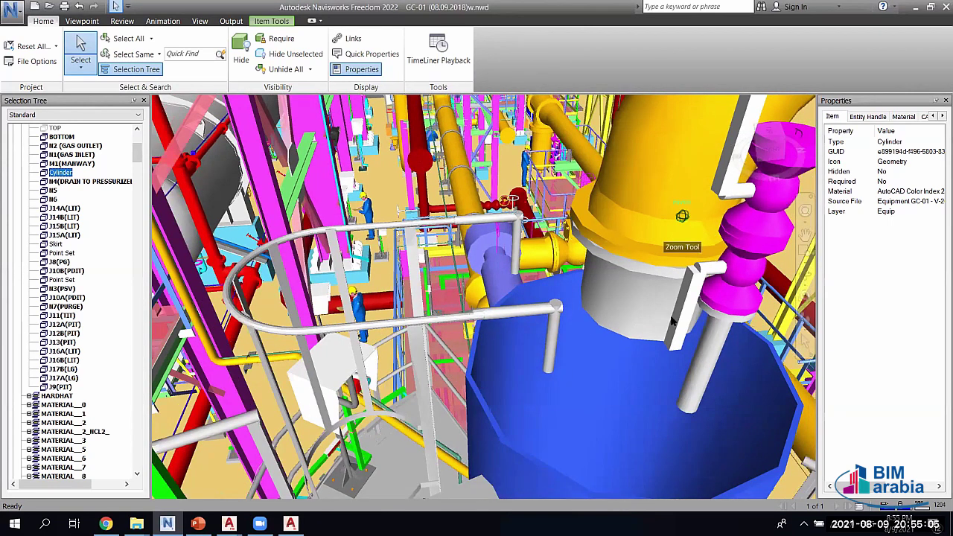
{"action": "scroll", "coordinate": [682, 215], "scroll_direction": "down", "scroll_amount": 2}
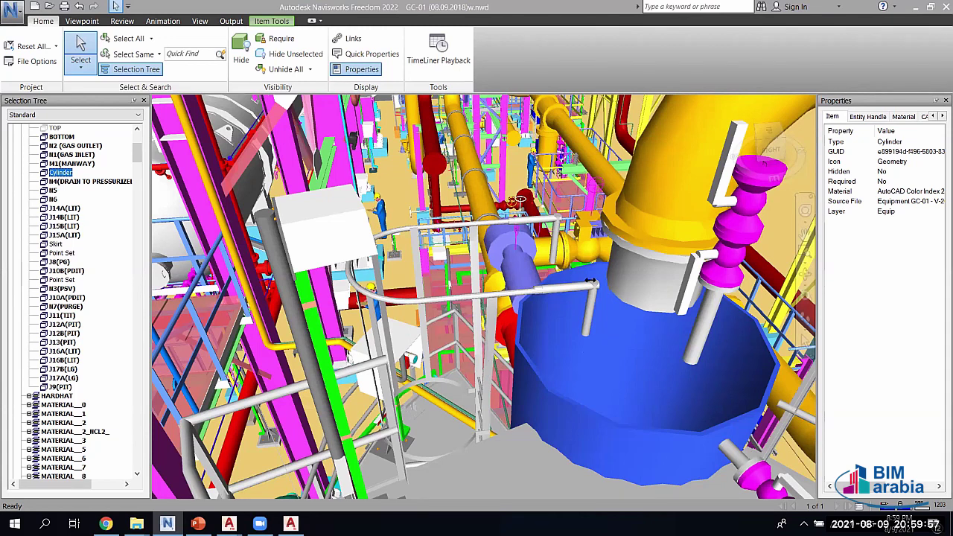
- Bring up UserDefinedLine (3).dwg, zoom onto its valve labels, and open the Data Manager
{"action": "left_click", "coordinate": [291, 523]}
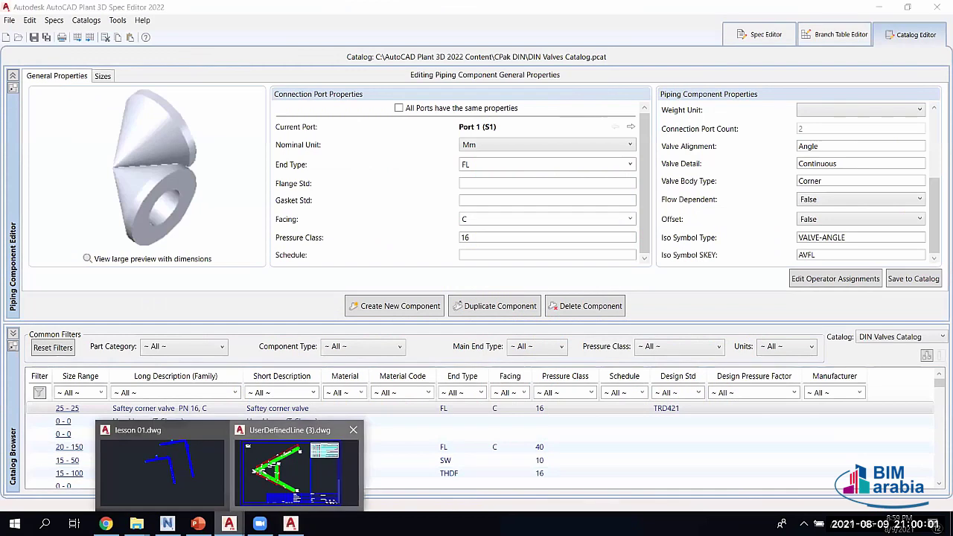
{"action": "left_click", "coordinate": [294, 465]}
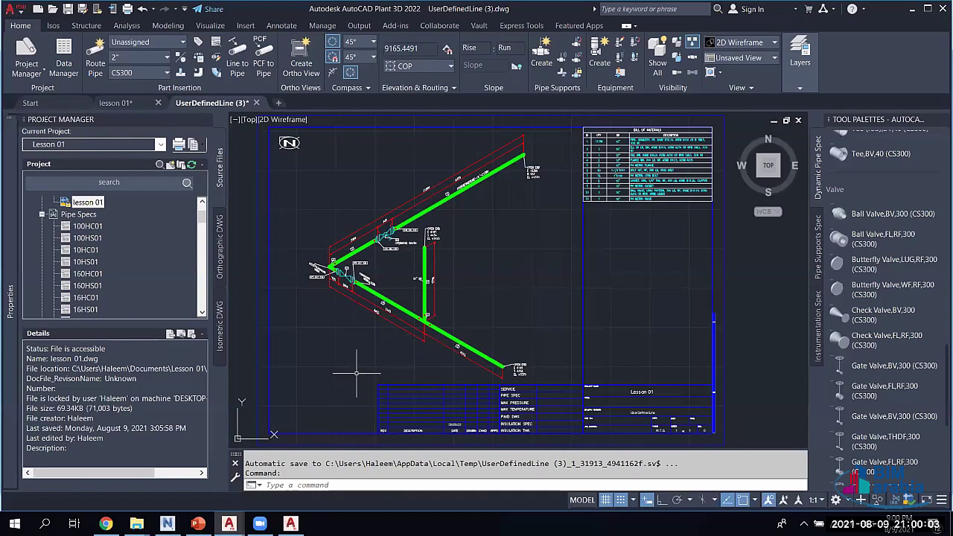
{"action": "scroll", "coordinate": [399, 242], "scroll_direction": "up", "scroll_amount": 2}
{"action": "scroll", "coordinate": [399, 242], "scroll_direction": "up", "scroll_amount": 6}
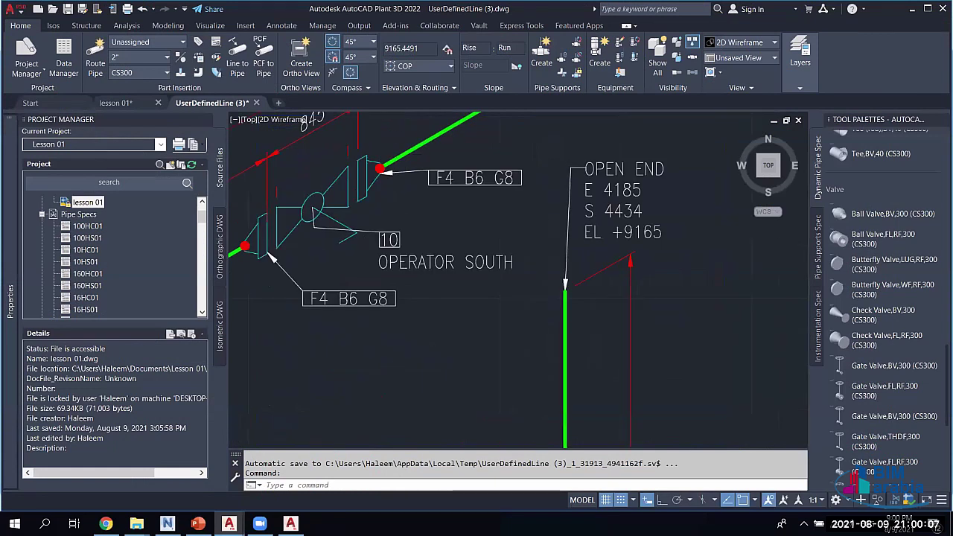
{"action": "scroll", "coordinate": [399, 156], "scroll_direction": "up", "scroll_amount": 2}
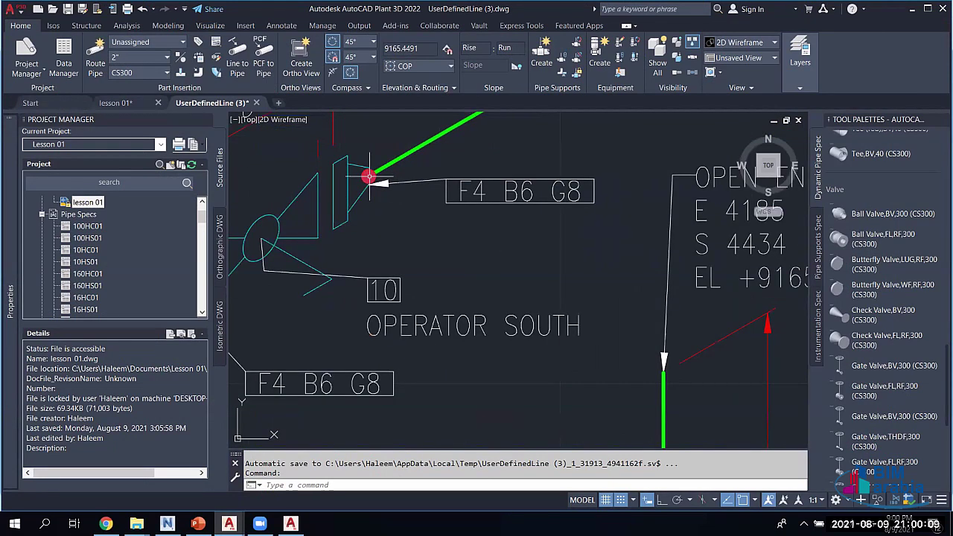
{"action": "scroll", "coordinate": [369, 176], "scroll_direction": "down", "scroll_amount": 6}
{"action": "scroll", "coordinate": [393, 182], "scroll_direction": "up", "scroll_amount": 7}
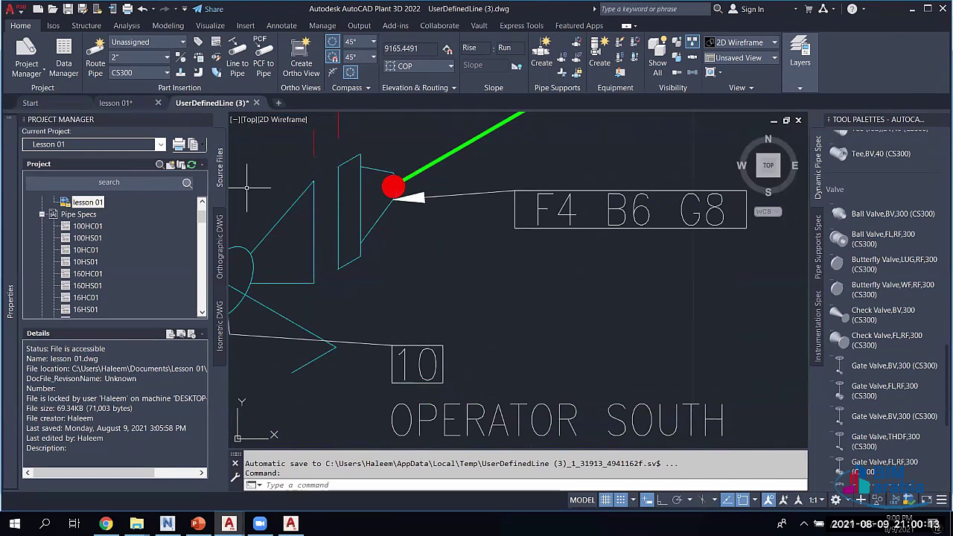
{"action": "left_click", "coordinate": [63, 60]}
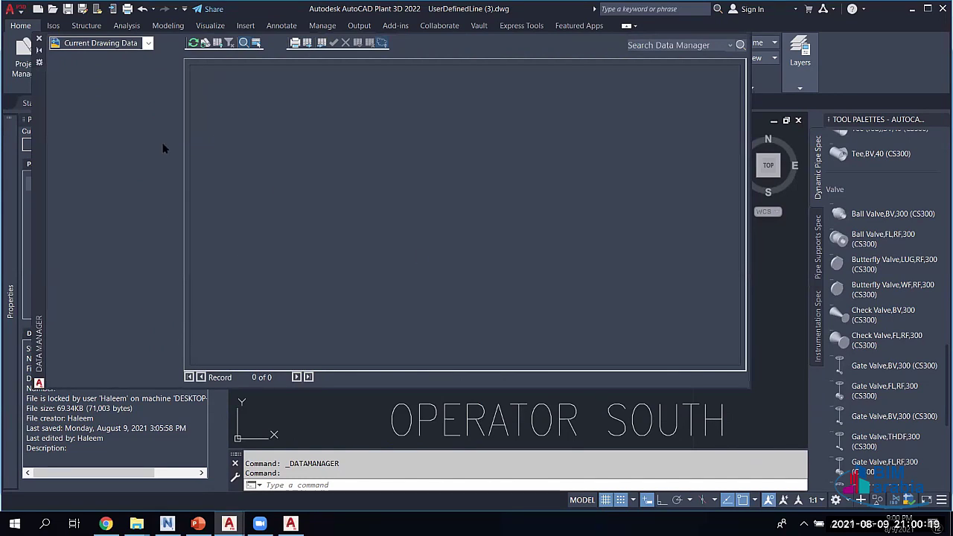
- Switch the Data Manager view to Project Reports, briefly checking Current Drawing Data in between
{"action": "left_click", "coordinate": [141, 45]}
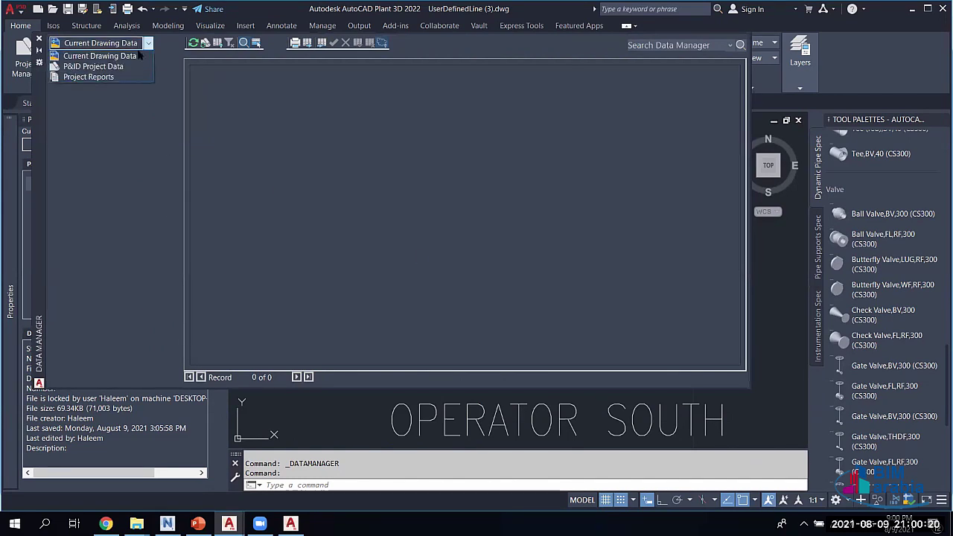
{"action": "left_click", "coordinate": [111, 77]}
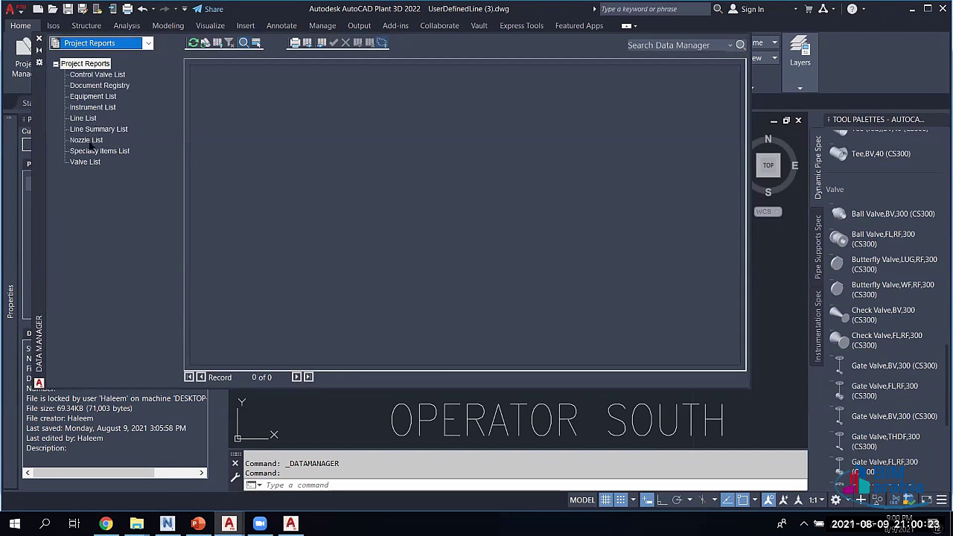
{"action": "left_click", "coordinate": [149, 43]}
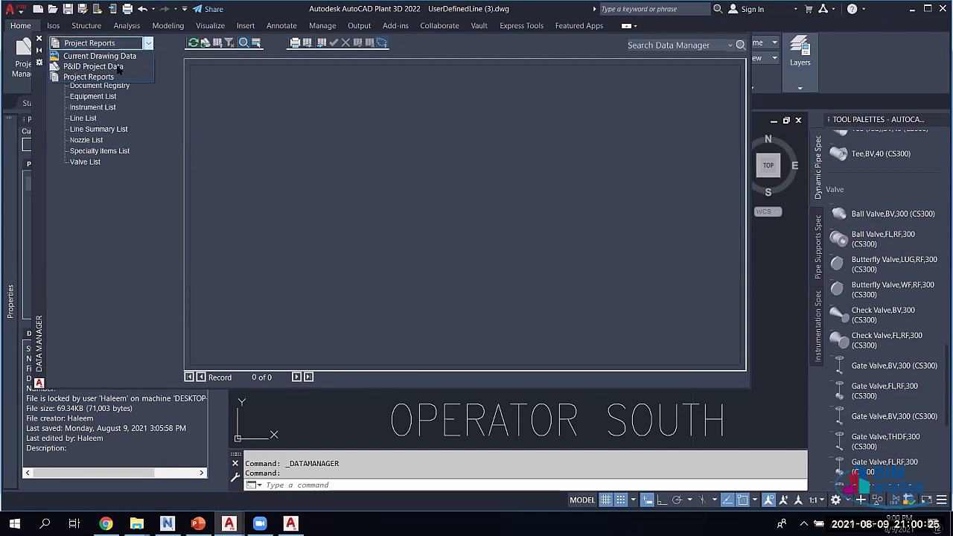
{"action": "left_click", "coordinate": [96, 55]}
{"action": "left_click", "coordinate": [142, 45]}
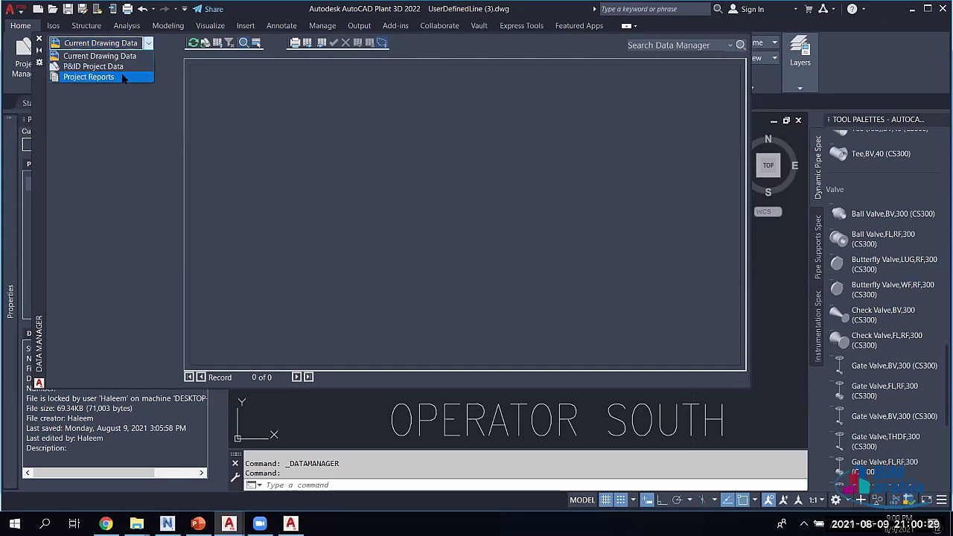
{"action": "left_click", "coordinate": [124, 77]}
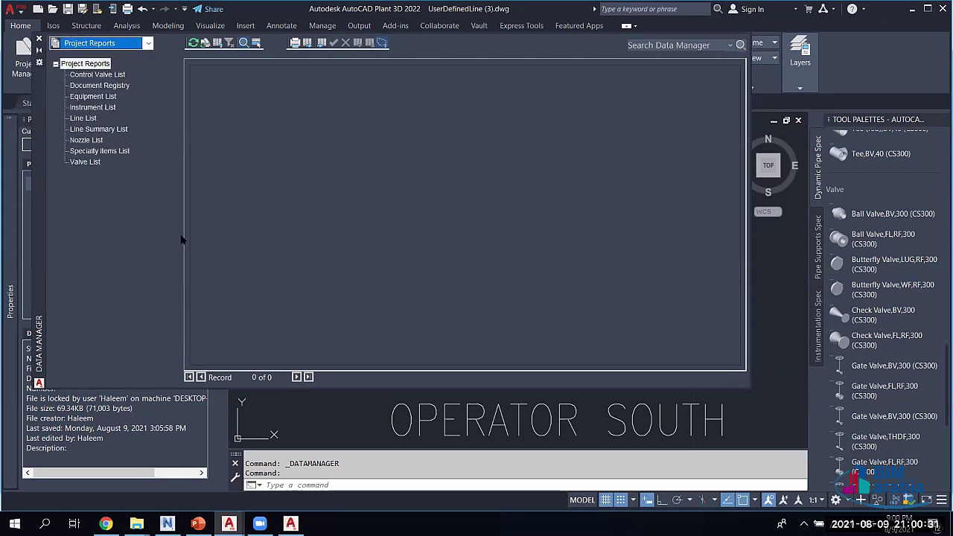
{"action": "mouse_move", "coordinate": [767, 165]}
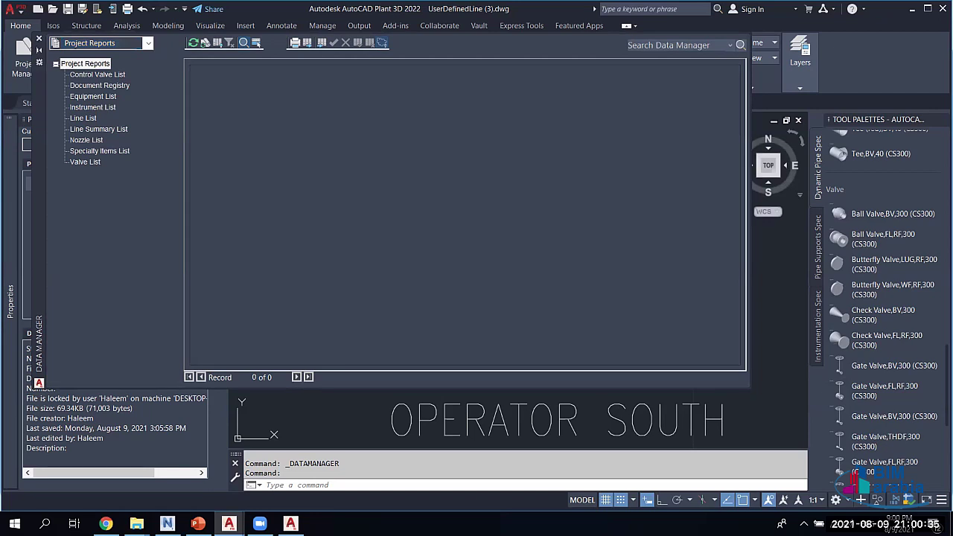
- Zoom out over the whole UserDefinedLine isometric, then zoom into the PL-003-1000-1C65B flange end
{"action": "scroll", "coordinate": [388, 201], "scroll_direction": "down", "scroll_amount": 2}
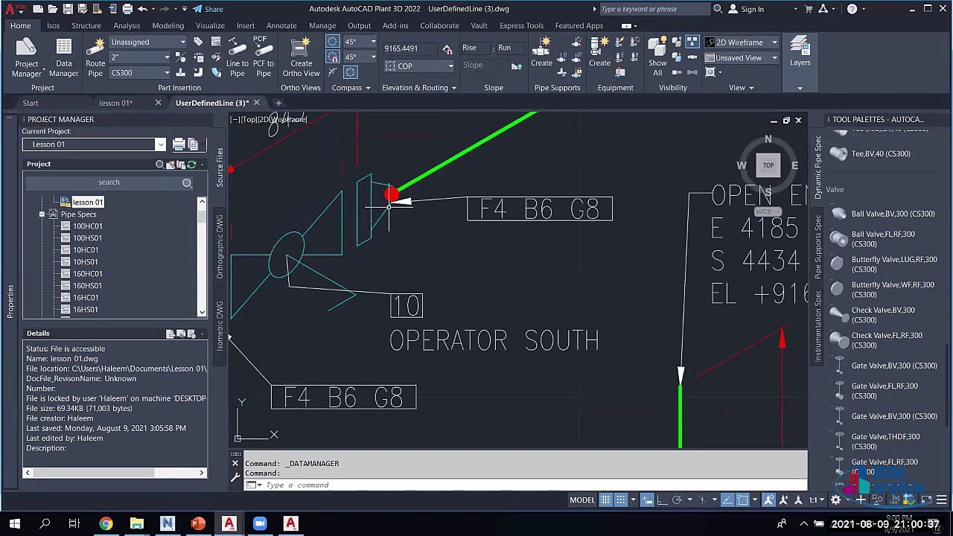
{"action": "scroll", "coordinate": [388, 201], "scroll_direction": "down", "scroll_amount": 3}
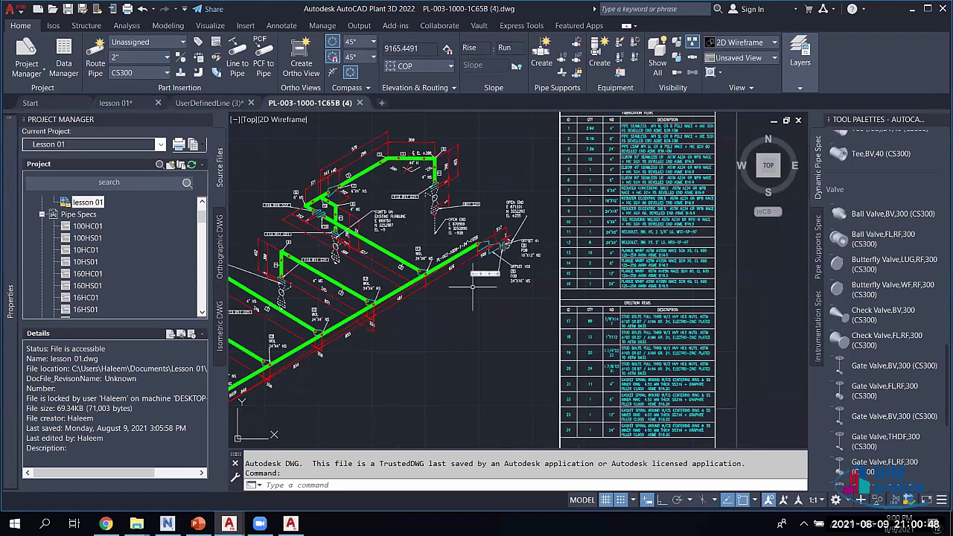
{"action": "scroll", "coordinate": [643, 223], "scroll_direction": "up", "scroll_amount": 6}
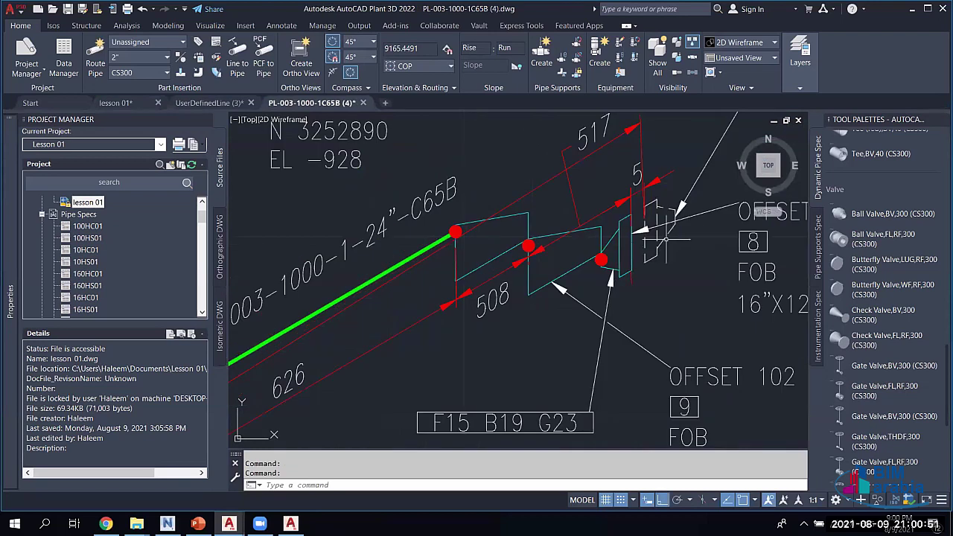
- Pan past the OFFSET labels to the Erection Items table and read the 12" flange entries
{"action": "middle_click_drag", "start_coordinate": [644, 224], "coordinate": [502, 250]}
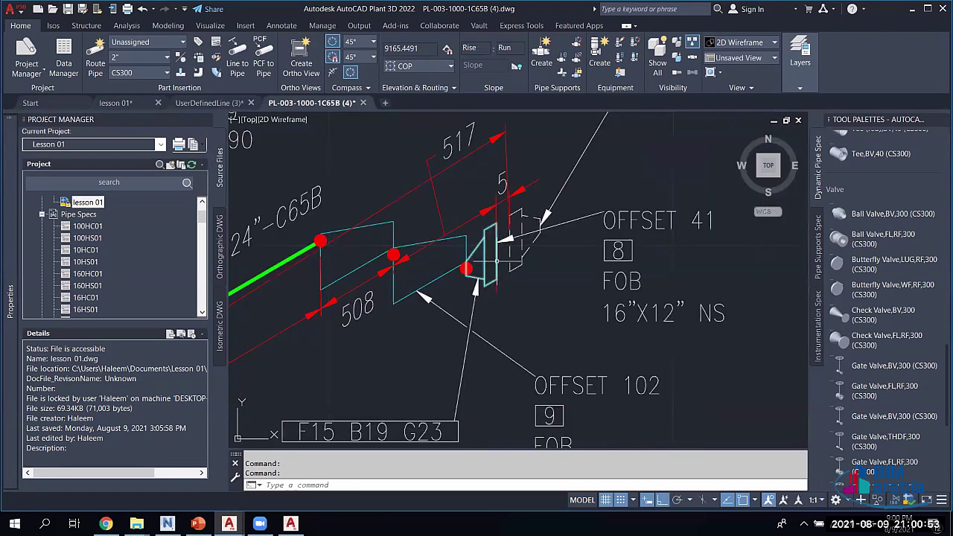
{"action": "scroll", "coordinate": [491, 270], "scroll_direction": "down", "scroll_amount": 2}
{"action": "mouse_move", "coordinate": [606, 321]}
{"action": "middle_mouse_down"}
{"action": "mouse_move", "coordinate": [464, 347]}
{"action": "mouse_move", "coordinate": [377, 286]}
{"action": "middle_mouse_up"}
{"action": "middle_click_drag", "start_coordinate": [762, 330], "coordinate": [530, 291]}
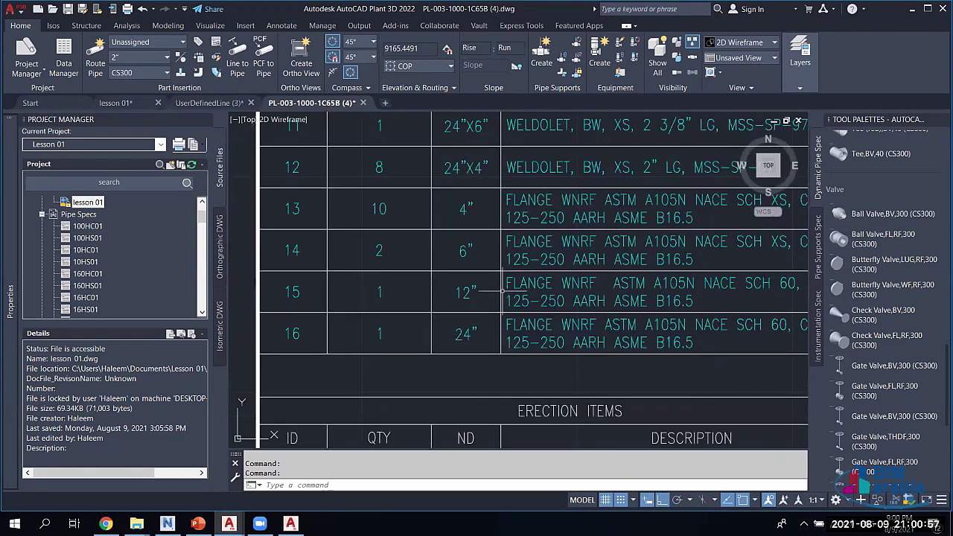
{"action": "left_click", "coordinate": [662, 284]}
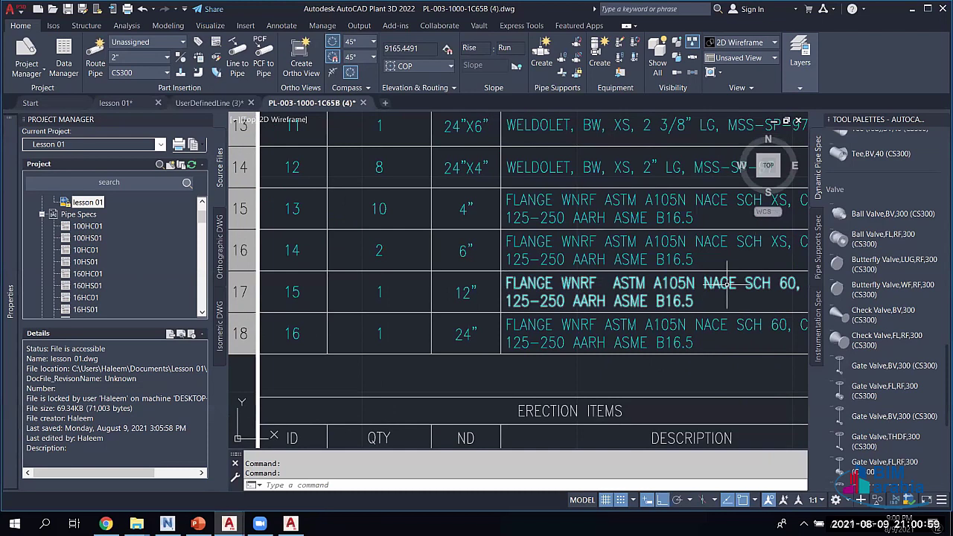
{"action": "middle_click_drag", "start_coordinate": [733, 284], "coordinate": [574, 257]}
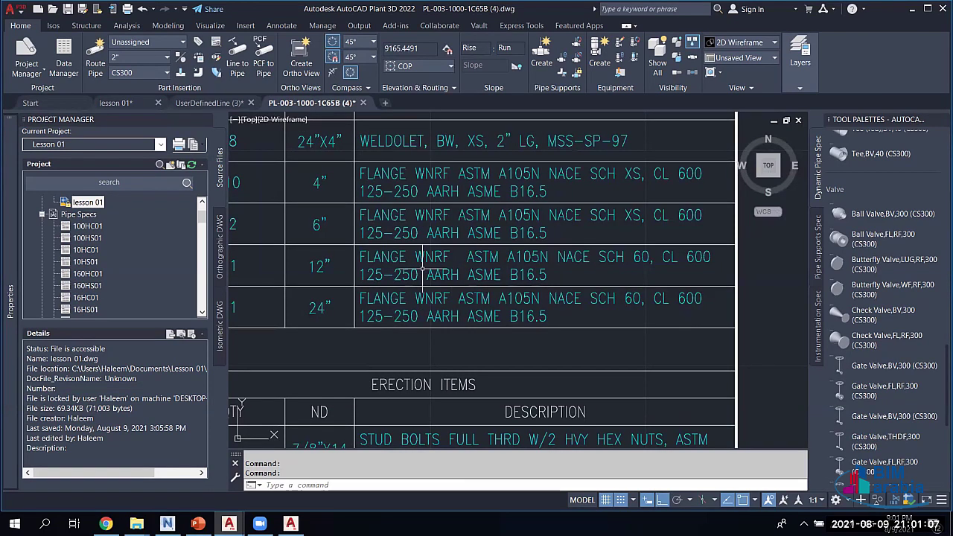
- Zoom along the main line to inspect the 24"X4" and 24"X6" WOL branch connections
{"action": "scroll", "coordinate": [423, 264], "scroll_direction": "down", "scroll_amount": 5}
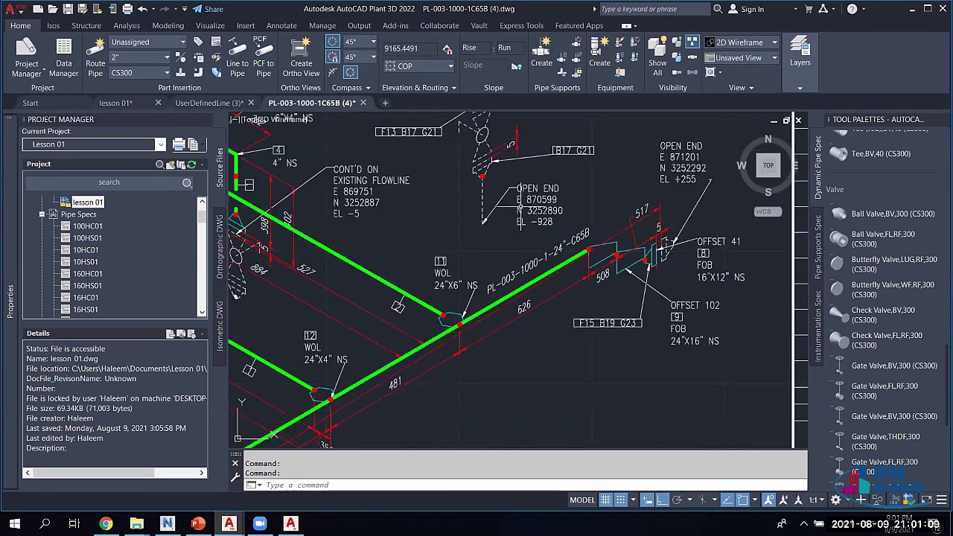
{"action": "scroll", "coordinate": [519, 208], "scroll_direction": "up", "scroll_amount": 3}
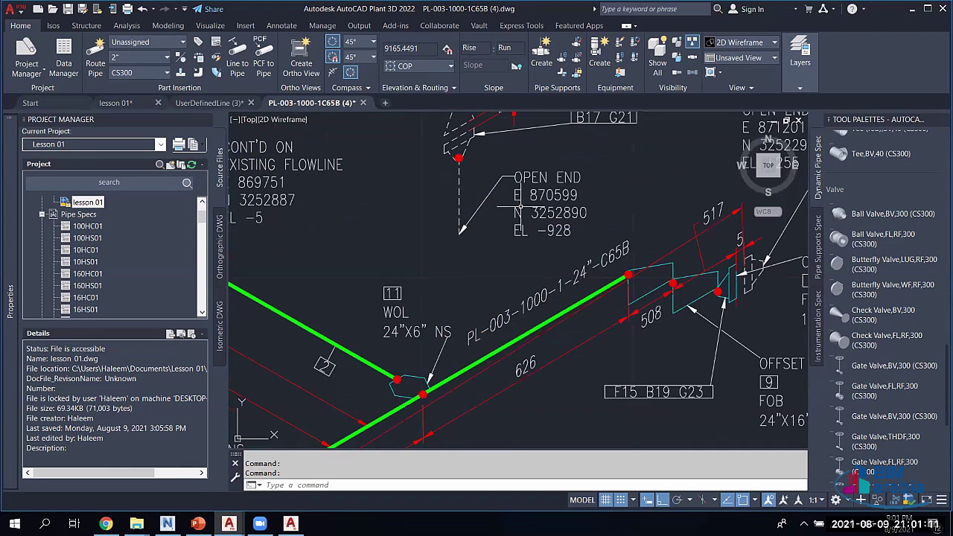
{"action": "scroll", "coordinate": [519, 207], "scroll_direction": "down", "scroll_amount": 4}
{"action": "scroll", "coordinate": [386, 332], "scroll_direction": "up", "scroll_amount": 1}
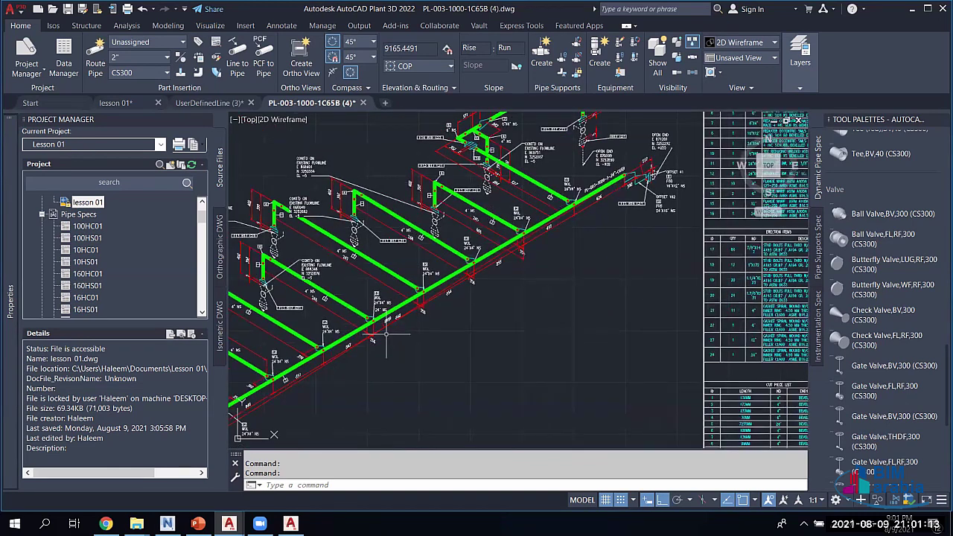
{"action": "scroll", "coordinate": [386, 336], "scroll_direction": "up", "scroll_amount": 1}
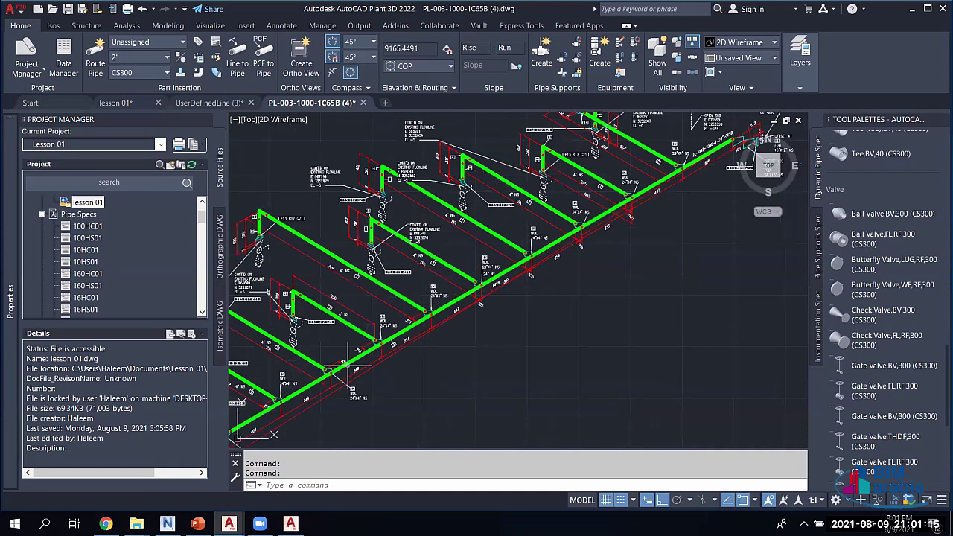
{"action": "scroll", "coordinate": [346, 365], "scroll_direction": "down", "scroll_amount": 1}
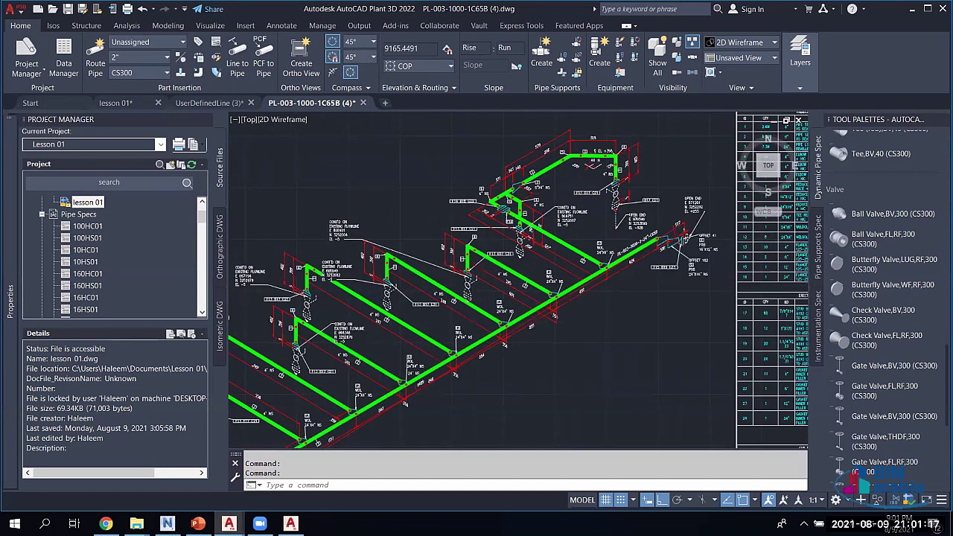
{"action": "scroll", "coordinate": [603, 250], "scroll_direction": "up", "scroll_amount": 5}
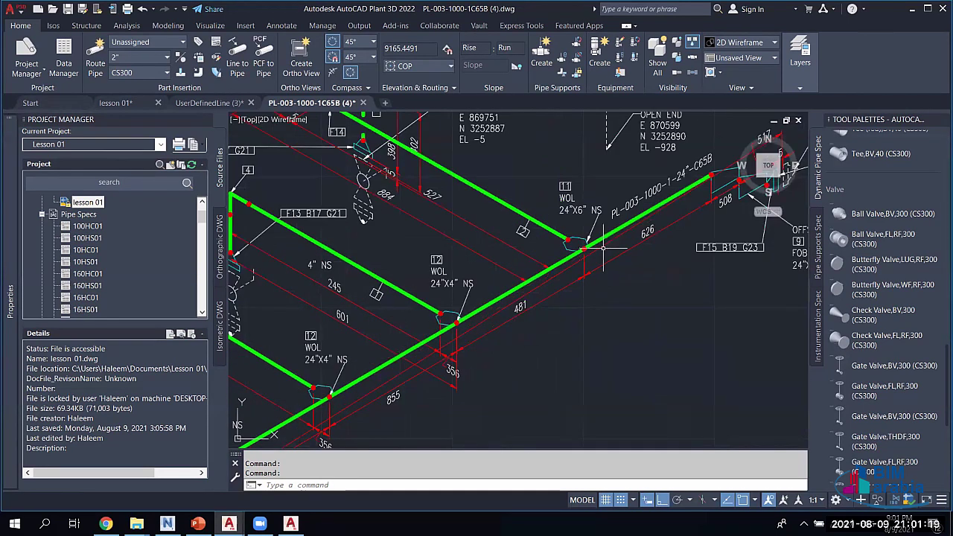
{"action": "scroll", "coordinate": [605, 249], "scroll_direction": "up", "scroll_amount": 5}
{"action": "scroll", "coordinate": [640, 276], "scroll_direction": "down", "scroll_amount": 3}
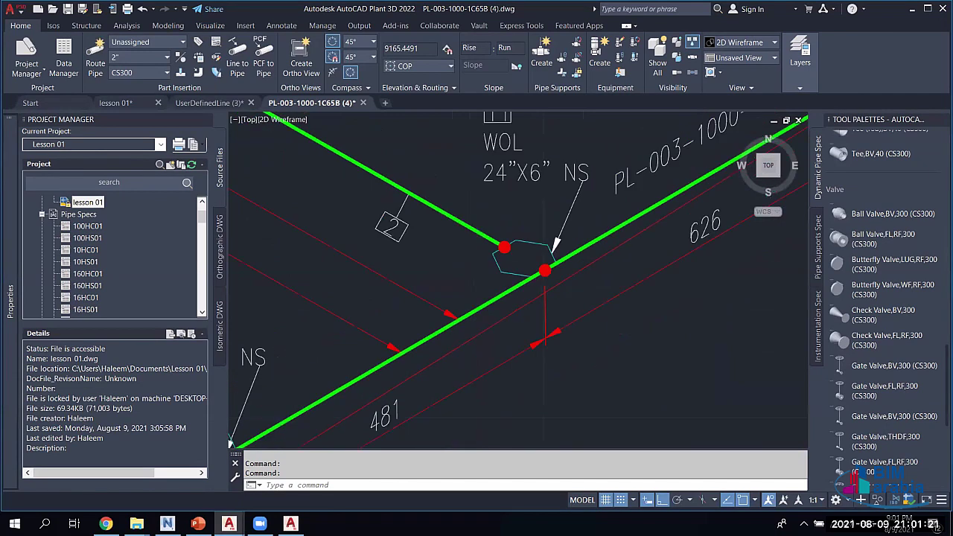
{"action": "scroll", "coordinate": [590, 285], "scroll_direction": "down", "scroll_amount": 2}
{"action": "scroll", "coordinate": [590, 285], "scroll_direction": "down", "scroll_amount": 2}
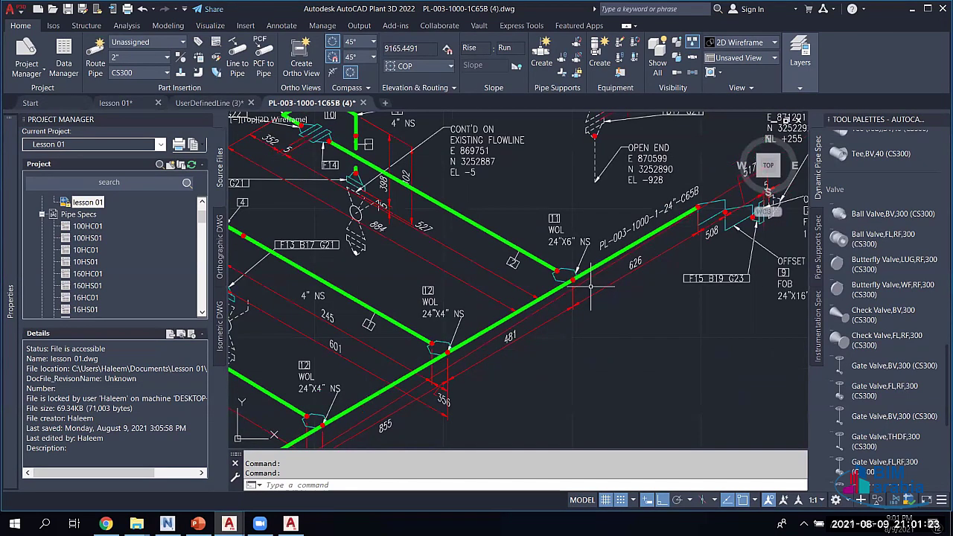
{"action": "scroll", "coordinate": [590, 285], "scroll_direction": "down", "scroll_amount": 5}
{"action": "scroll", "coordinate": [509, 298], "scroll_direction": "up", "scroll_amount": 2}
{"action": "middle_click_drag", "start_coordinate": [508, 298], "coordinate": [497, 226]}
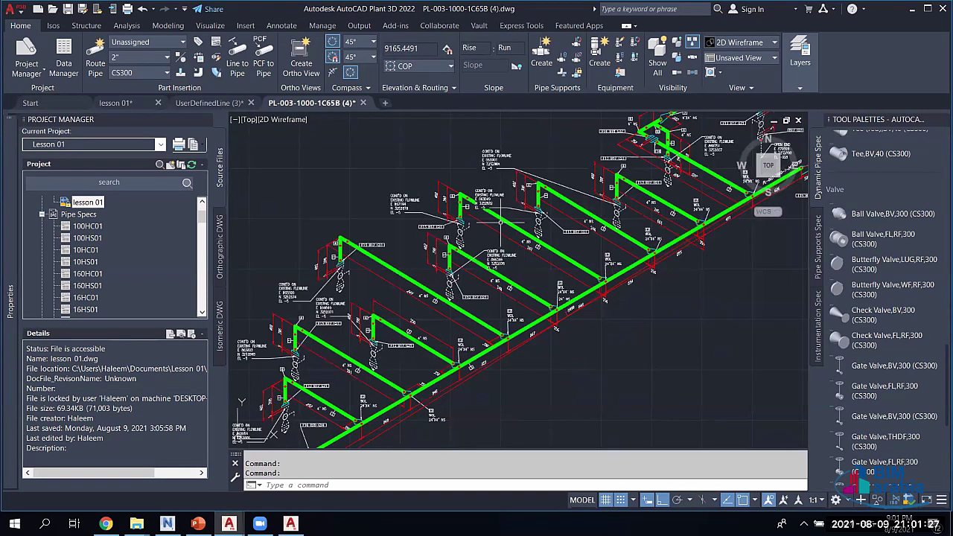
- Glance at the UserDefinedLine drawing, return to PL-003-1000-1C65B, and zoom around its cut piece list
{"action": "key", "text": "ctrl+Tab"}
{"action": "scroll", "coordinate": [328, 275], "scroll_direction": "down", "scroll_amount": 3}
{"action": "scroll", "coordinate": [327, 276], "scroll_direction": "down", "scroll_amount": 2}
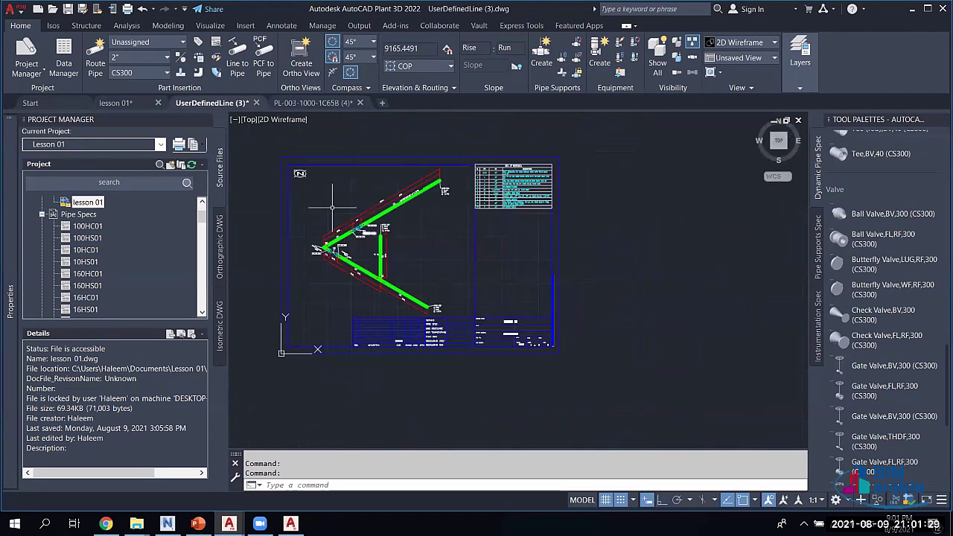
{"action": "left_click", "coordinate": [311, 102]}
{"action": "scroll", "coordinate": [444, 295], "scroll_direction": "down", "scroll_amount": 3}
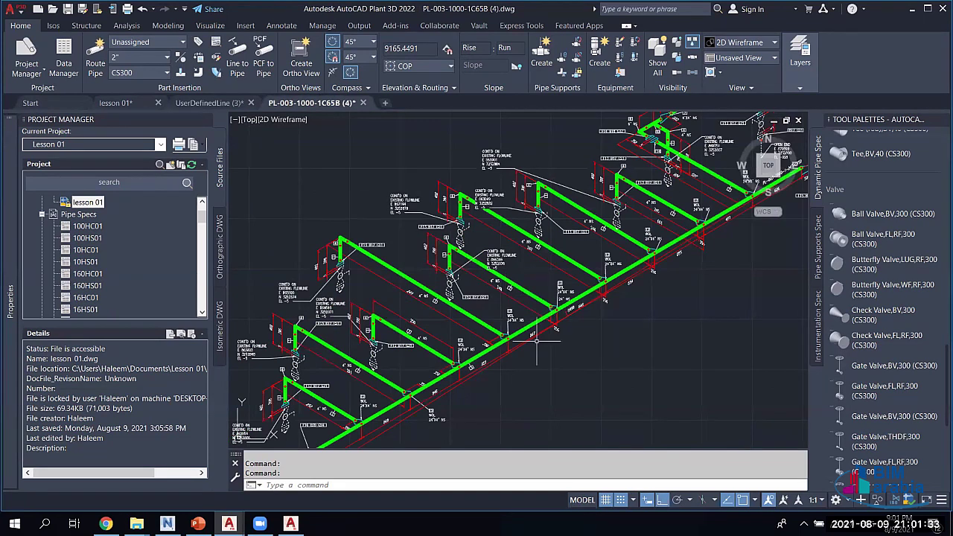
{"action": "scroll", "coordinate": [503, 316], "scroll_direction": "up", "scroll_amount": 3}
{"action": "scroll", "coordinate": [521, 357], "scroll_direction": "up", "scroll_amount": 2}
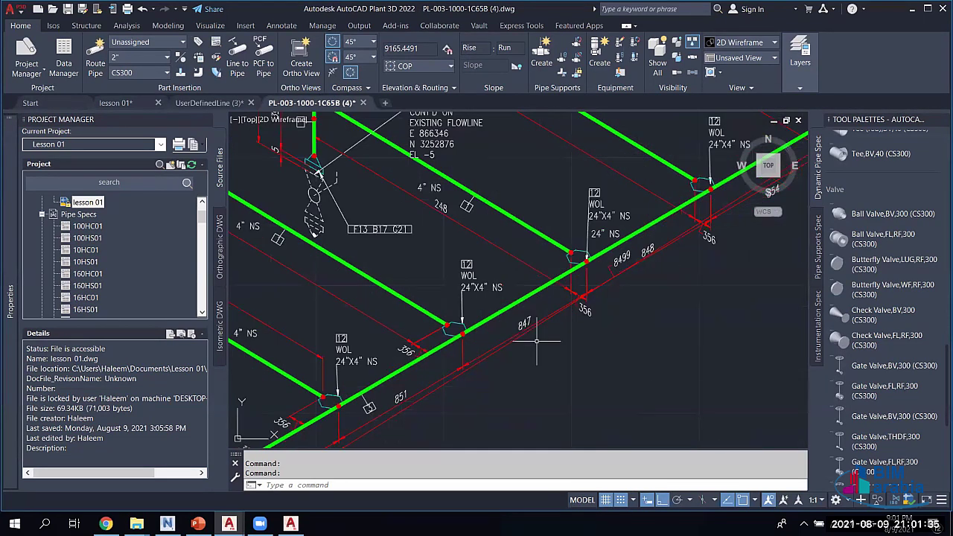
{"action": "scroll", "coordinate": [471, 300], "scroll_direction": "up", "scroll_amount": 2}
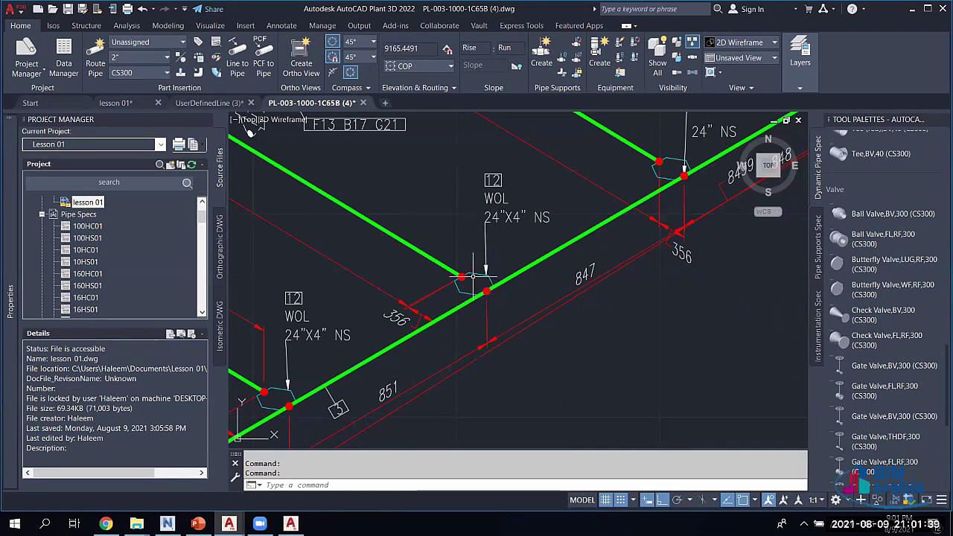
{"action": "scroll", "coordinate": [391, 296], "scroll_direction": "down", "scroll_amount": 3}
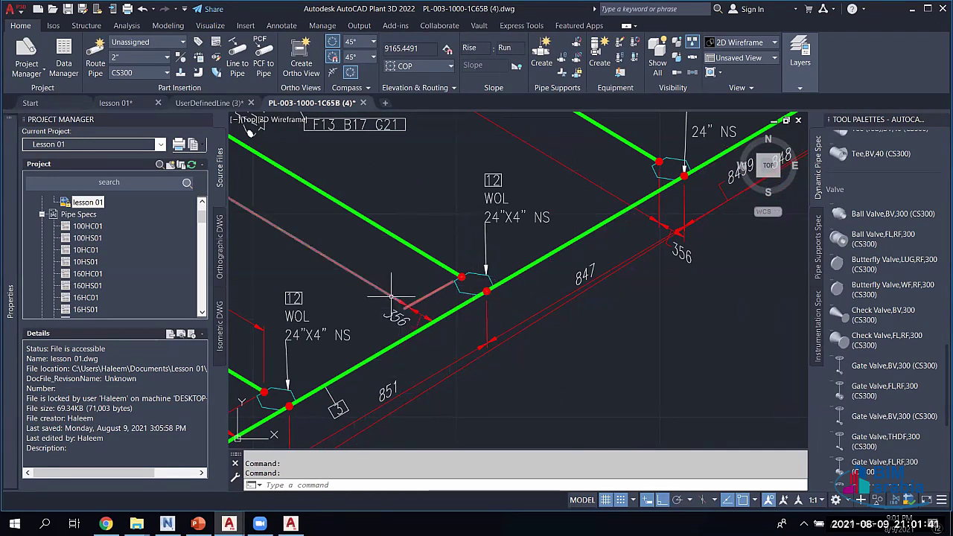
{"action": "scroll", "coordinate": [391, 297], "scroll_direction": "down", "scroll_amount": 3}
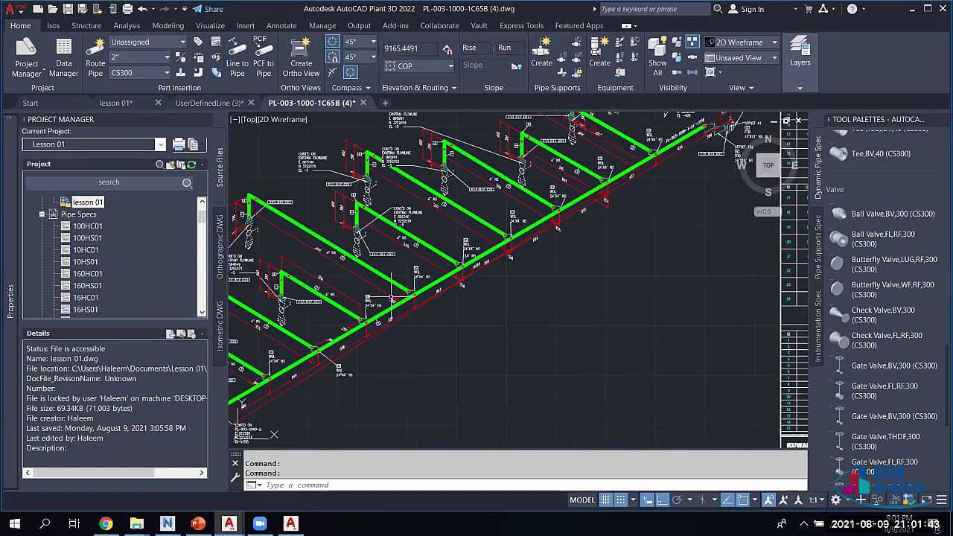
{"action": "scroll", "coordinate": [390, 296], "scroll_direction": "up", "scroll_amount": 5}
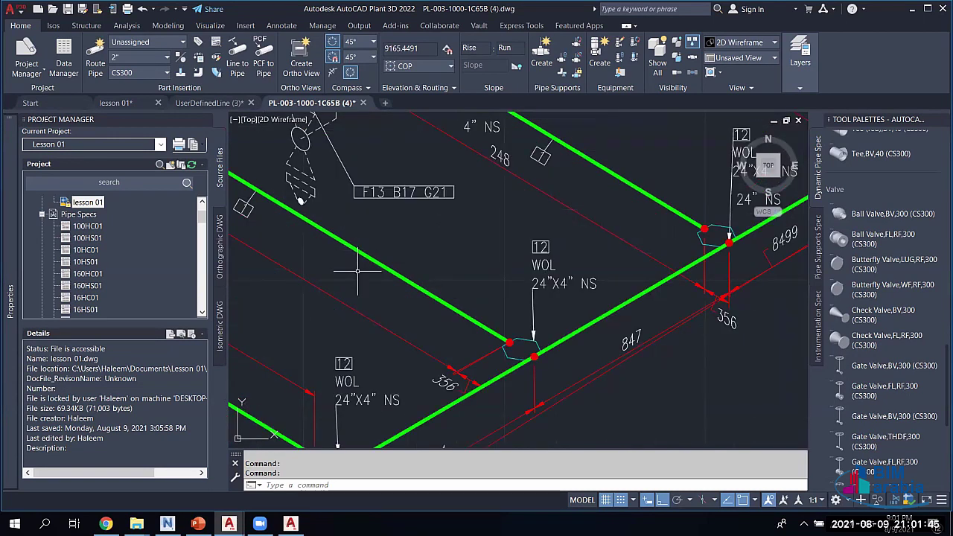
{"action": "scroll", "coordinate": [417, 268], "scroll_direction": "down", "scroll_amount": 3}
{"action": "scroll", "coordinate": [469, 237], "scroll_direction": "down", "scroll_amount": 3}
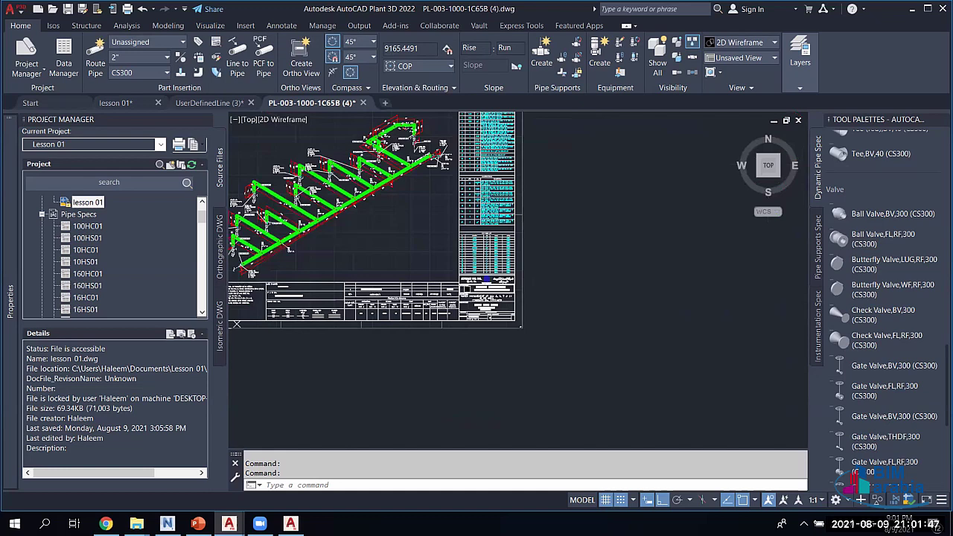
{"action": "scroll", "coordinate": [423, 211], "scroll_direction": "up", "scroll_amount": 8}
- Select and then deselect length cells in the Cut Piece List
{"action": "left_click", "coordinate": [421, 211]}
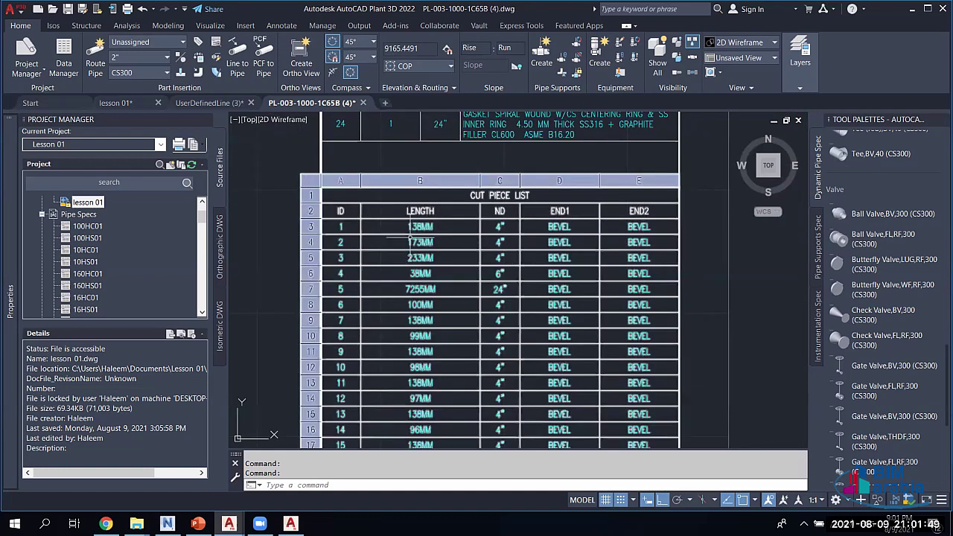
{"action": "key", "text": "Escape"}
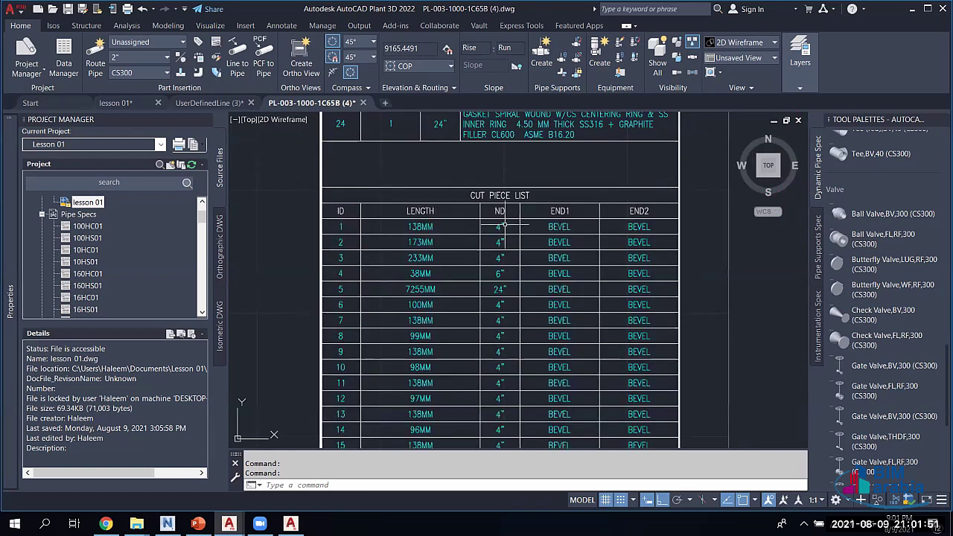
{"action": "left_click", "coordinate": [417, 230]}
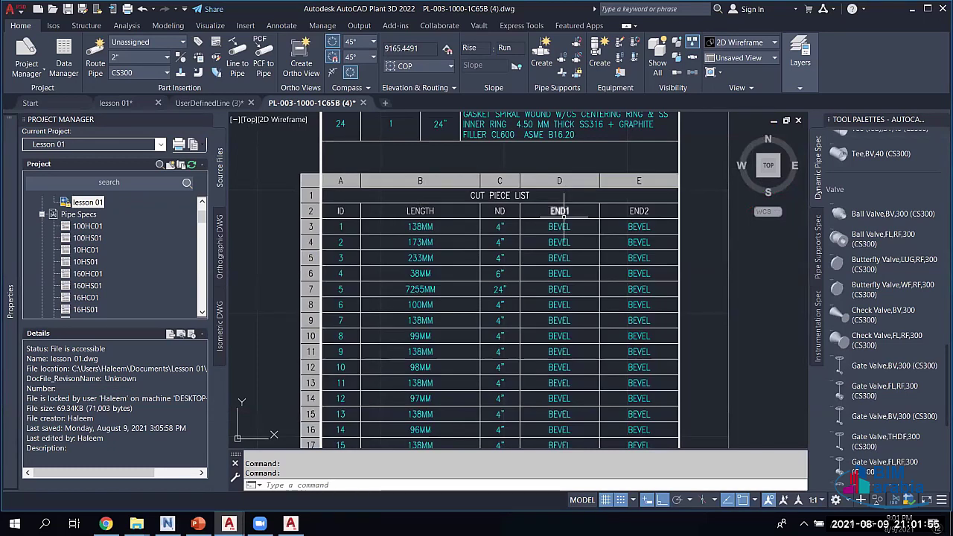
{"action": "key", "text": "Escape"}
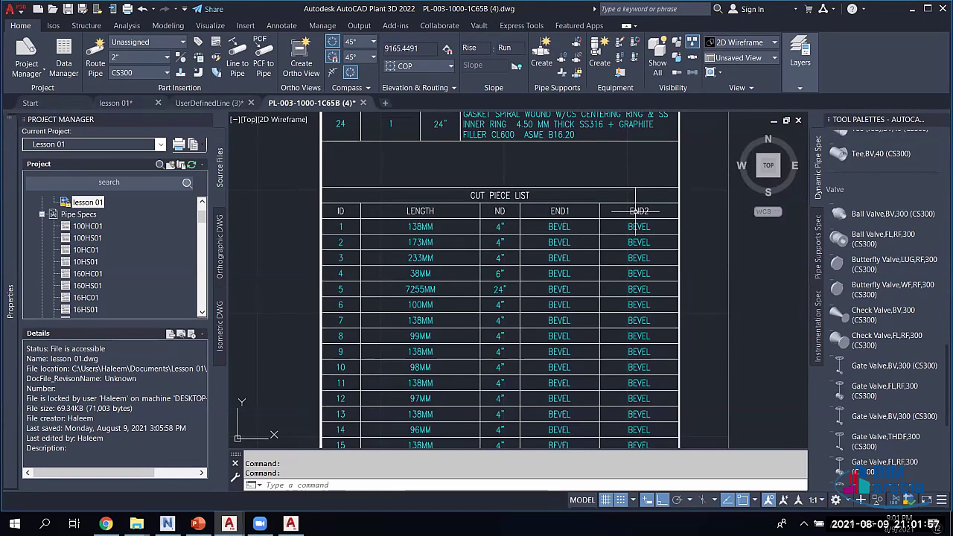
- Zoom out to the full isometric sheet and switch to the Lesson 1.pptx course outline
{"action": "scroll", "coordinate": [564, 211], "scroll_direction": "down", "scroll_amount": 4}
{"action": "scroll", "coordinate": [482, 234], "scroll_direction": "down", "scroll_amount": 2}
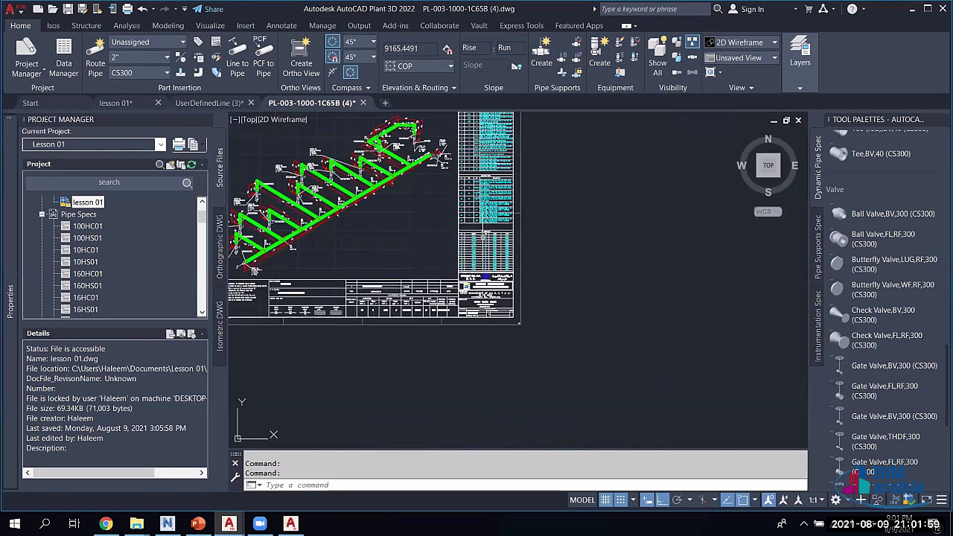
{"action": "scroll", "coordinate": [459, 228], "scroll_direction": "up", "scroll_amount": 1}
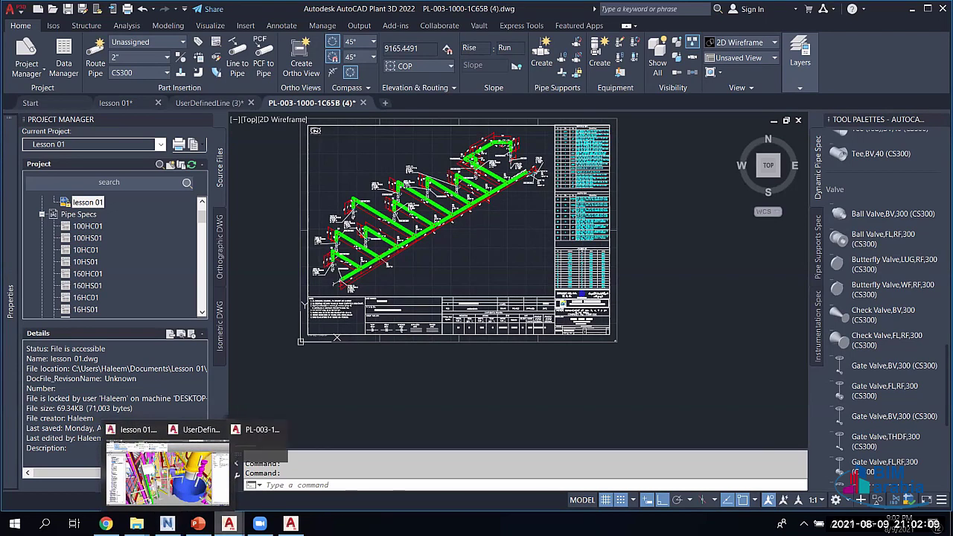
{"action": "mouse_move", "coordinate": [229, 523]}
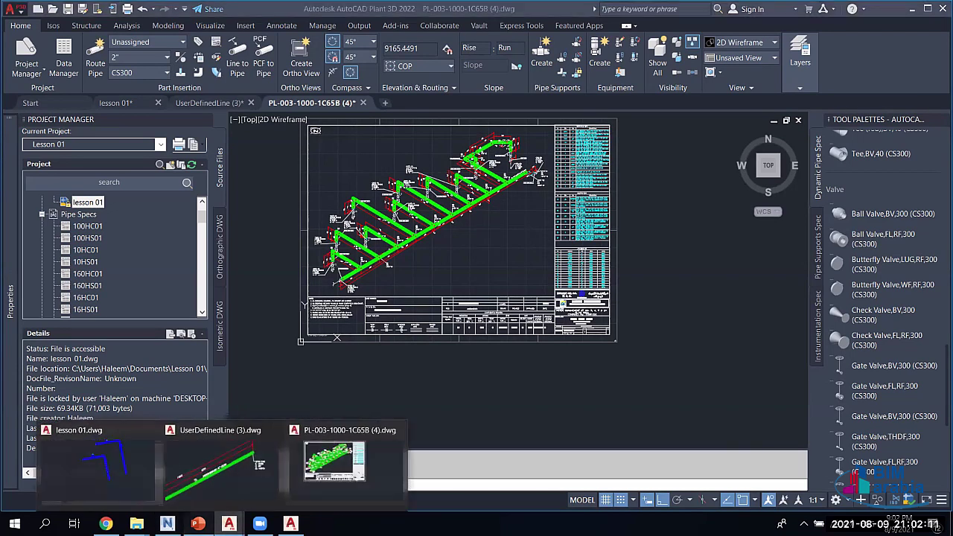
{"action": "key", "text": "alt+Tab"}
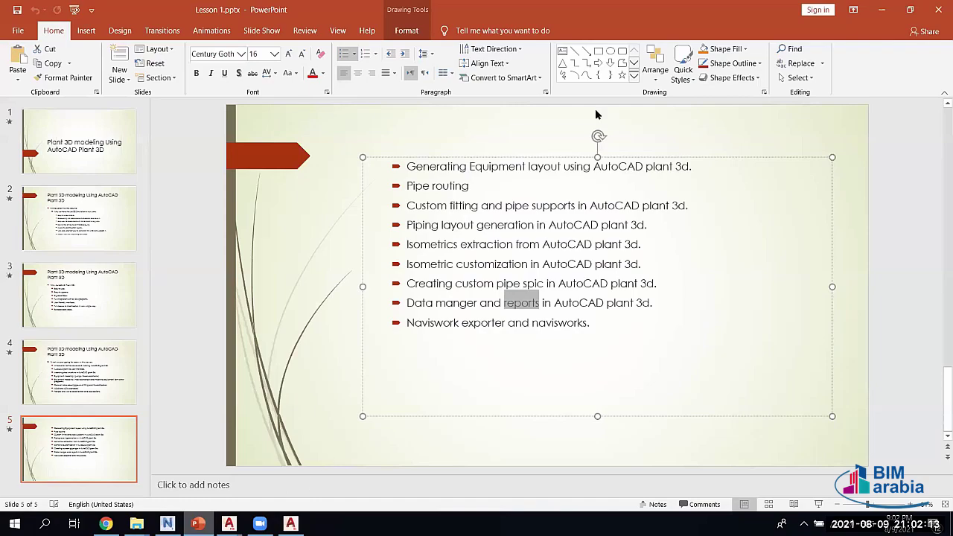
- Minimize PowerPoint's slide 5 to return to the PL-003-1000-1C65B isometric sheet
{"action": "left_click", "coordinate": [888, 8]}
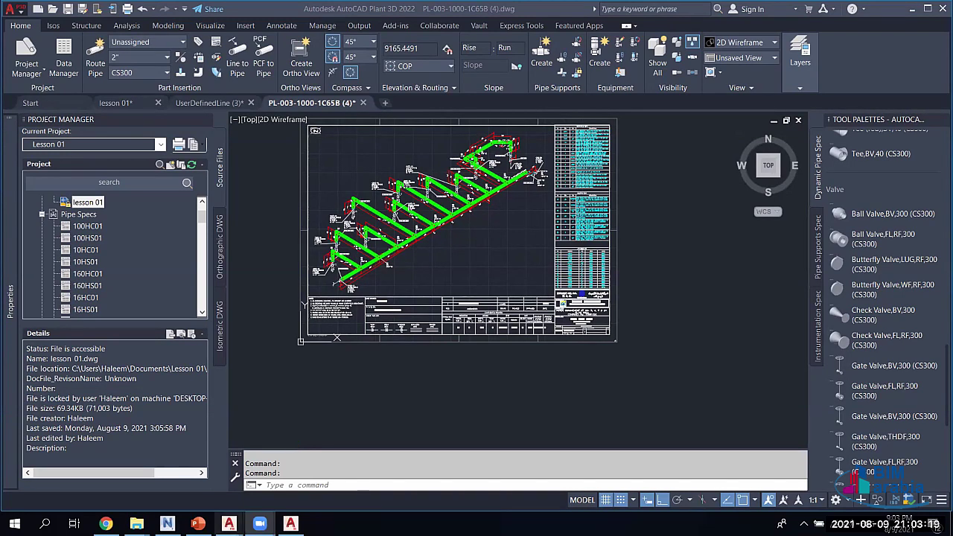
{"action": "mouse_move", "coordinate": [228, 523]}
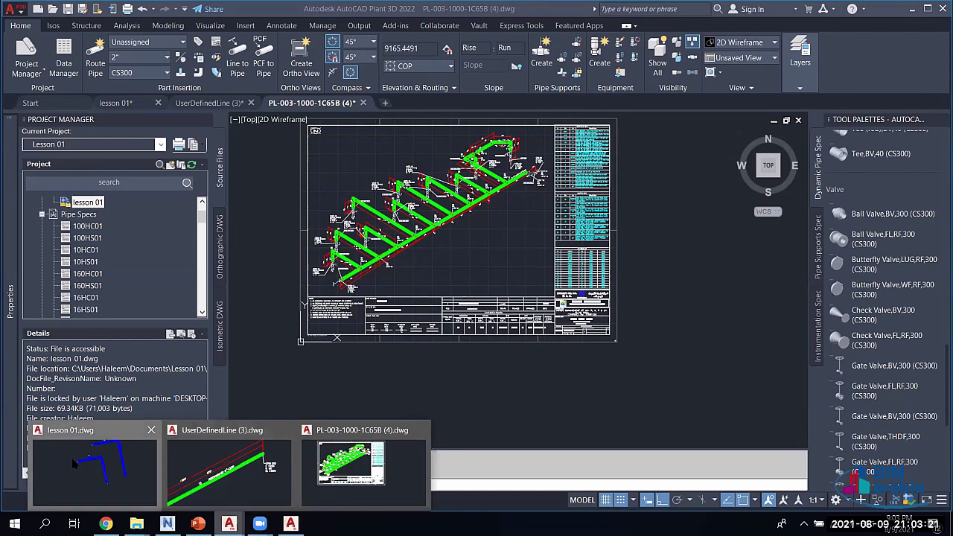
- Bring lesson 01.dwg forward and zoom in on its blue shaded 3D pipe runs
{"action": "left_click", "coordinate": [72, 458]}
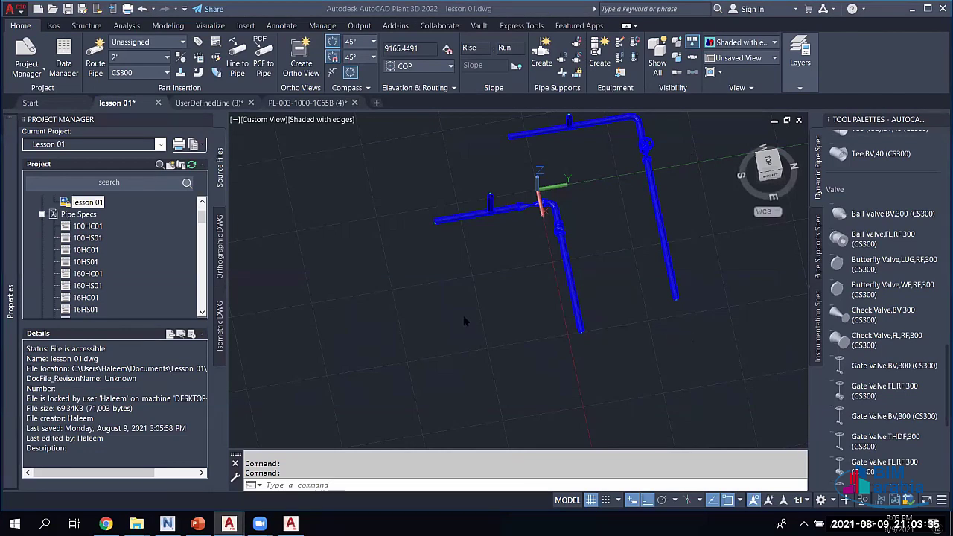
{"action": "scroll", "coordinate": [461, 320], "scroll_direction": "down", "scroll_amount": 2}
{"action": "scroll", "coordinate": [458, 311], "scroll_direction": "up", "scroll_amount": 4}
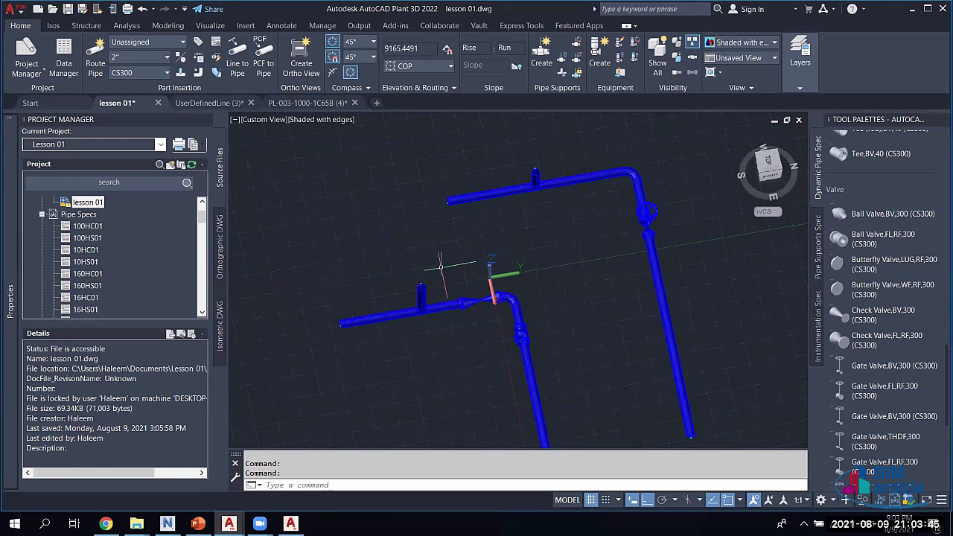
{"action": "key", "text": "Escape"}
{"action": "key", "text": "Escape"}
{"action": "type", "text": "C"}
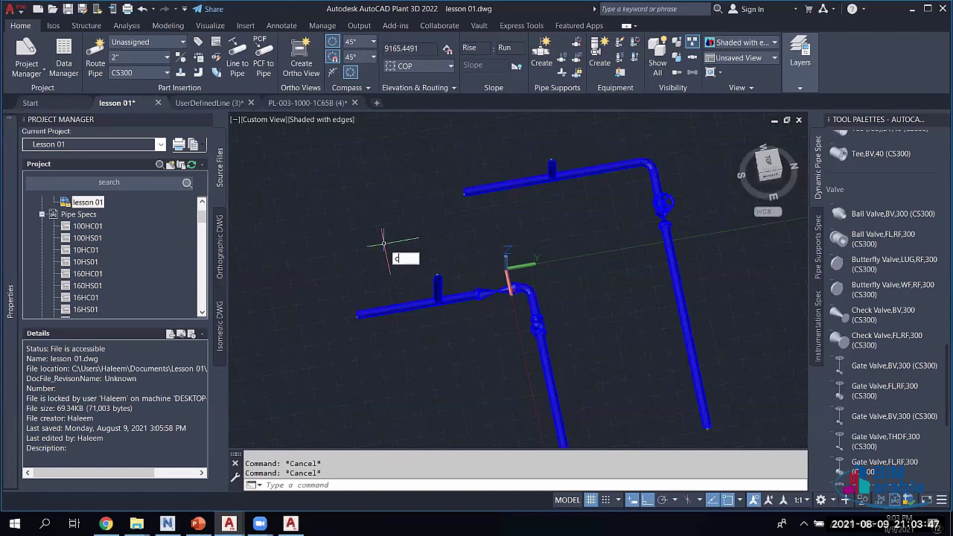
{"action": "type", "text": "O"}
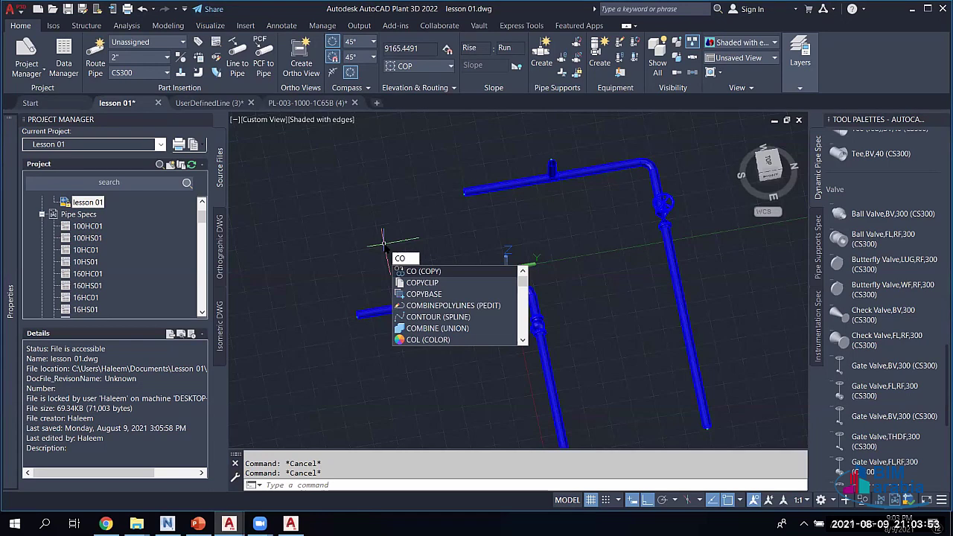
{"action": "key", "text": "BackSpace"}
{"action": "key", "text": "BackSpace"}
{"action": "type", "text": "p"}
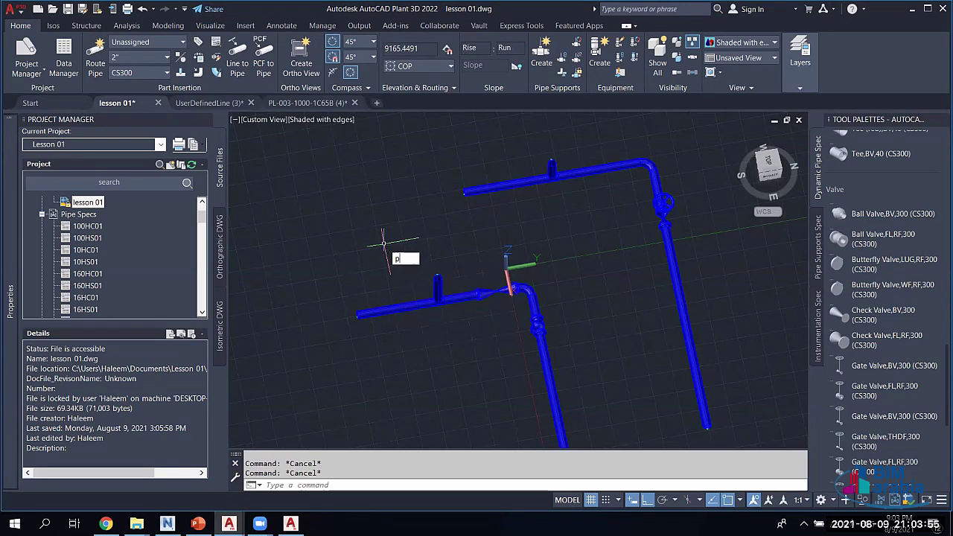
{"action": "type", "text": "lan"}
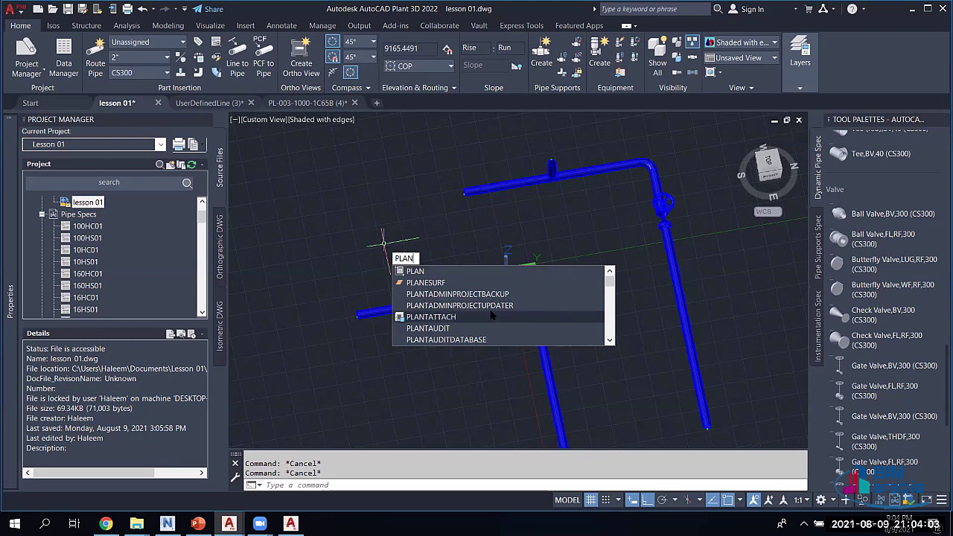
{"action": "scroll", "coordinate": [491, 309], "scroll_direction": "down", "scroll_amount": 1}
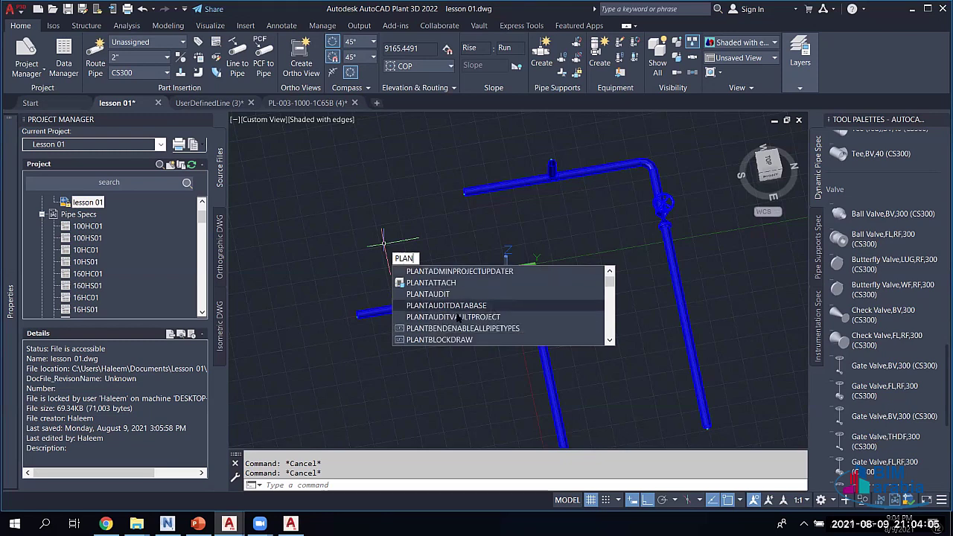
{"action": "scroll", "coordinate": [477, 303], "scroll_direction": "down", "scroll_amount": 1}
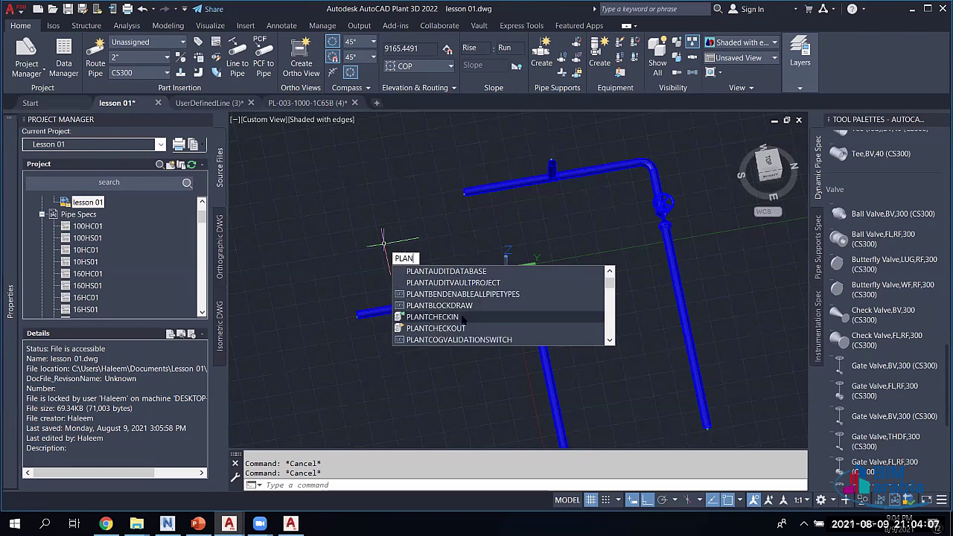
{"action": "scroll", "coordinate": [463, 311], "scroll_direction": "down", "scroll_amount": 1}
{"action": "scroll", "coordinate": [446, 314], "scroll_direction": "down", "scroll_amount": 1}
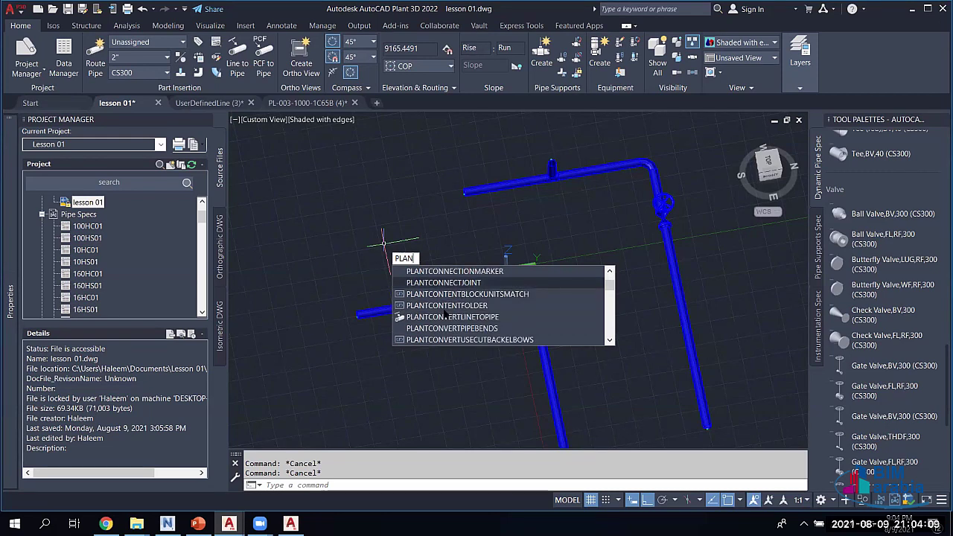
{"action": "scroll", "coordinate": [447, 305], "scroll_direction": "down", "scroll_amount": 1}
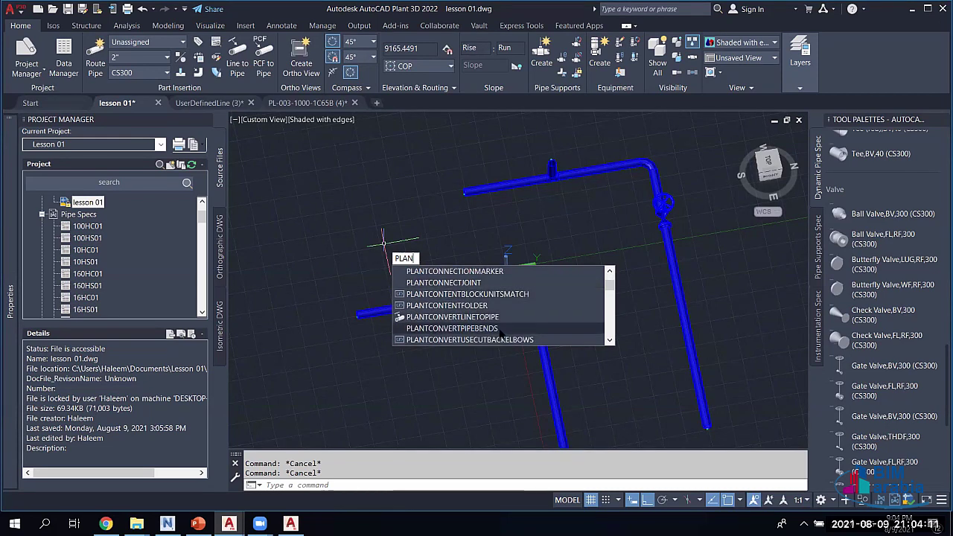
{"action": "scroll", "coordinate": [495, 328], "scroll_direction": "down", "scroll_amount": 1}
{"action": "scroll", "coordinate": [495, 328], "scroll_direction": "down", "scroll_amount": 1}
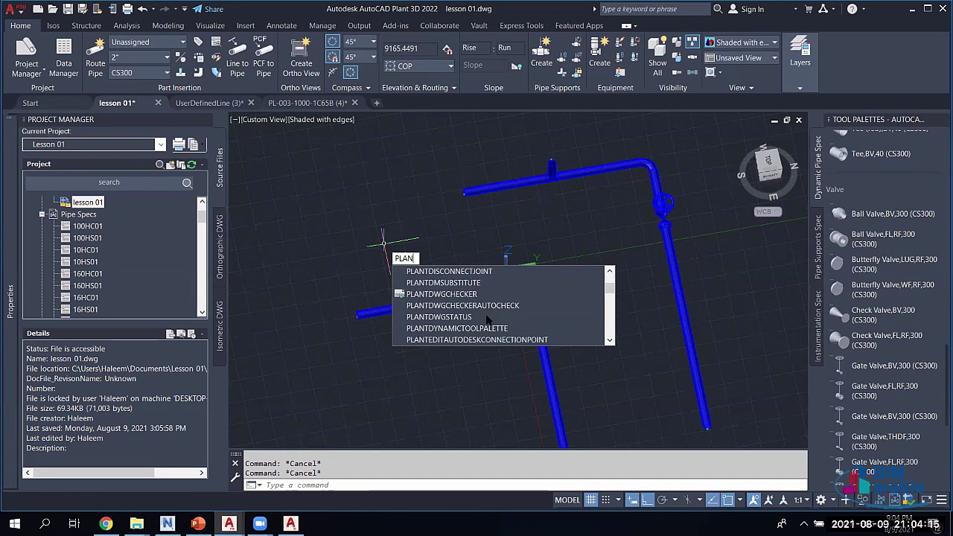
{"action": "scroll", "coordinate": [521, 320], "scroll_direction": "down", "scroll_amount": 2}
{"action": "scroll", "coordinate": [522, 320], "scroll_direction": "down", "scroll_amount": 2}
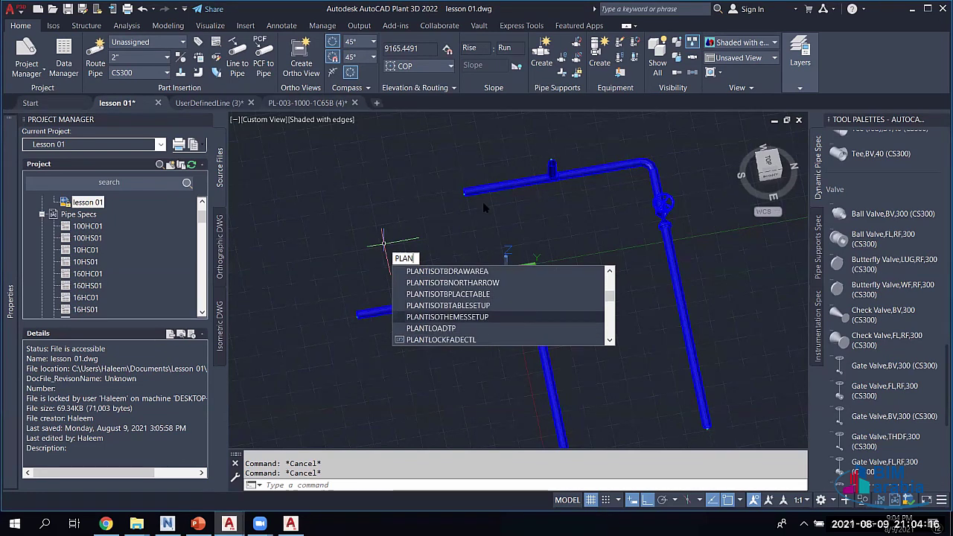
{"action": "left_click", "coordinate": [431, 195]}
{"action": "key", "text": "Escape"}
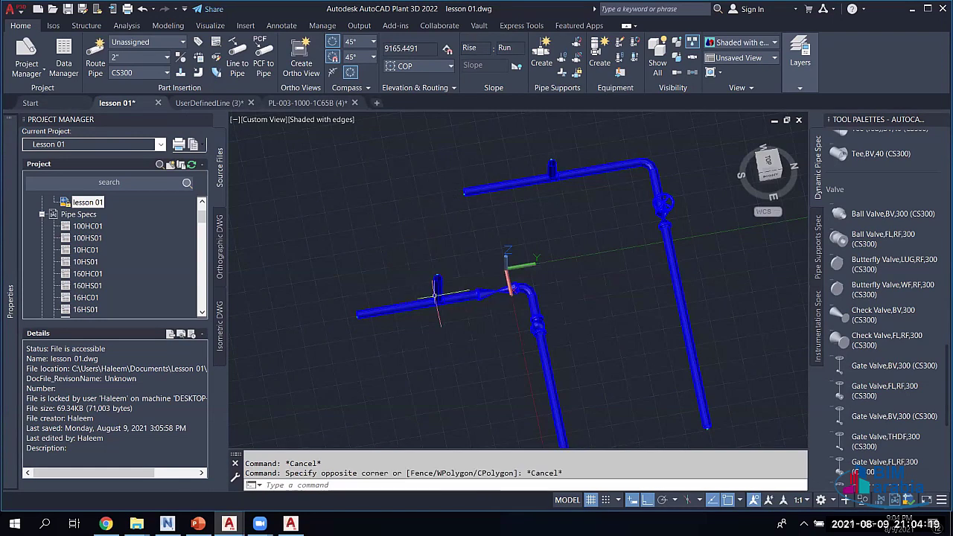